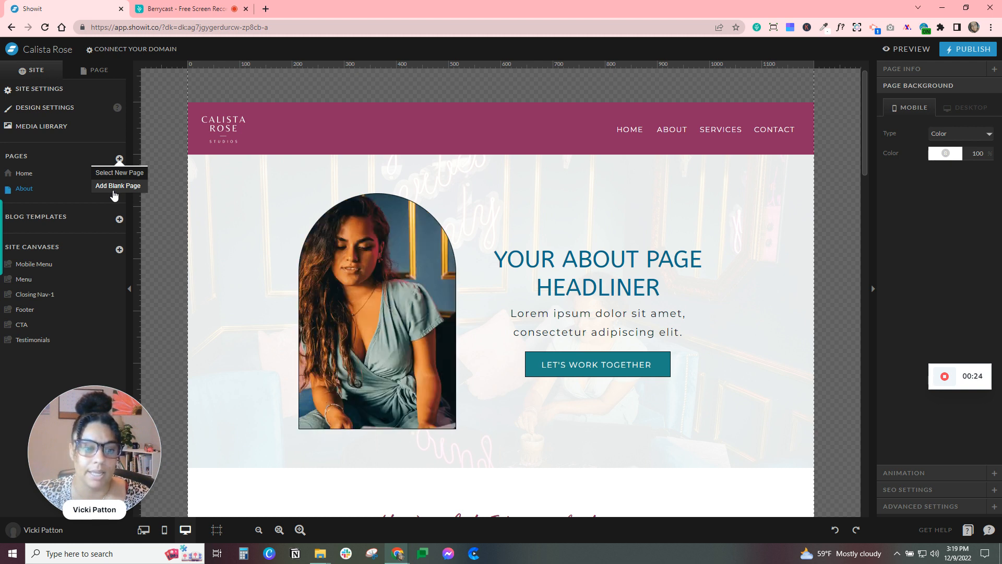
Add a blank page to the site and name it All Services.
{"action": "left_click", "coordinate": [114, 189]}
{"action": "left_click", "coordinate": [119, 206]}
{"action": "left_click", "coordinate": [117, 219]}
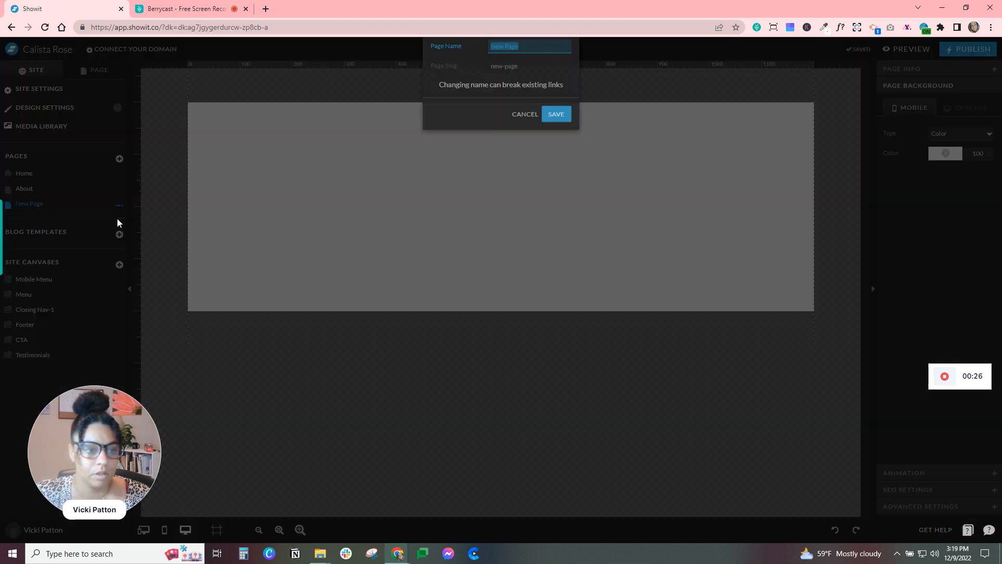
{"action": "type", "text": "Al"}
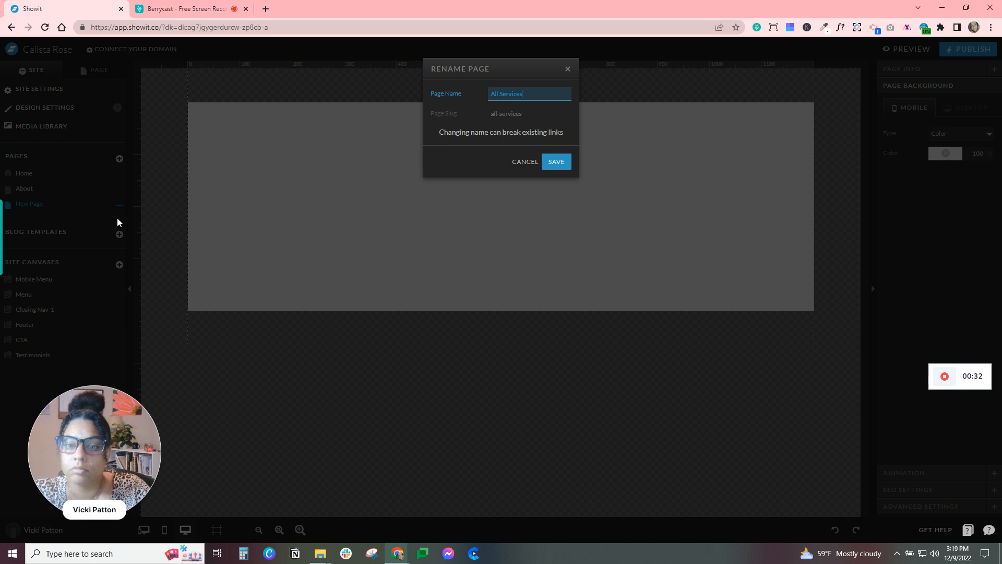
{"action": "type", "text": "l Services"}
{"action": "left_click", "coordinate": [556, 161]}
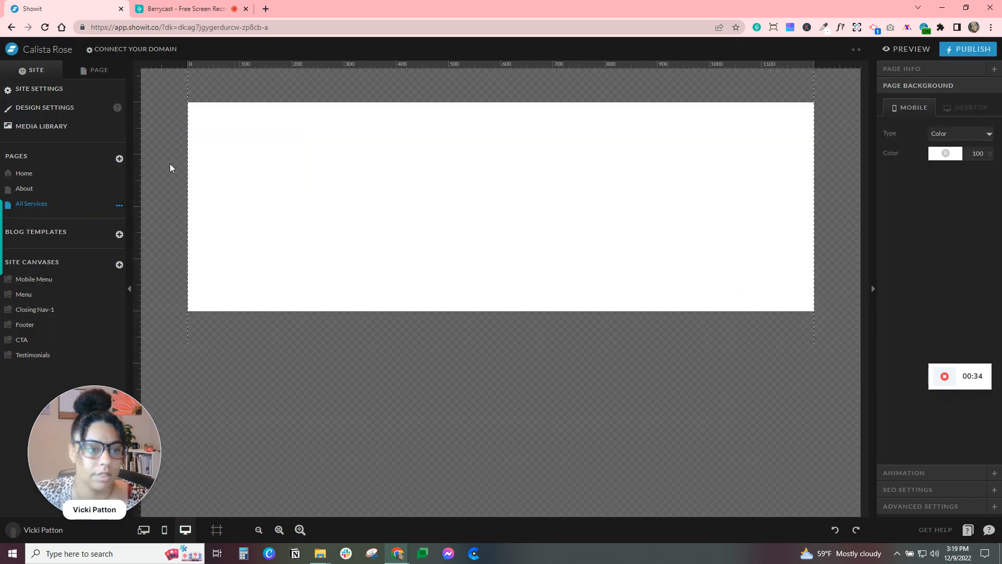
Add the current site's Menu site canvas to the All Services page.
{"action": "left_click", "coordinate": [104, 74]}
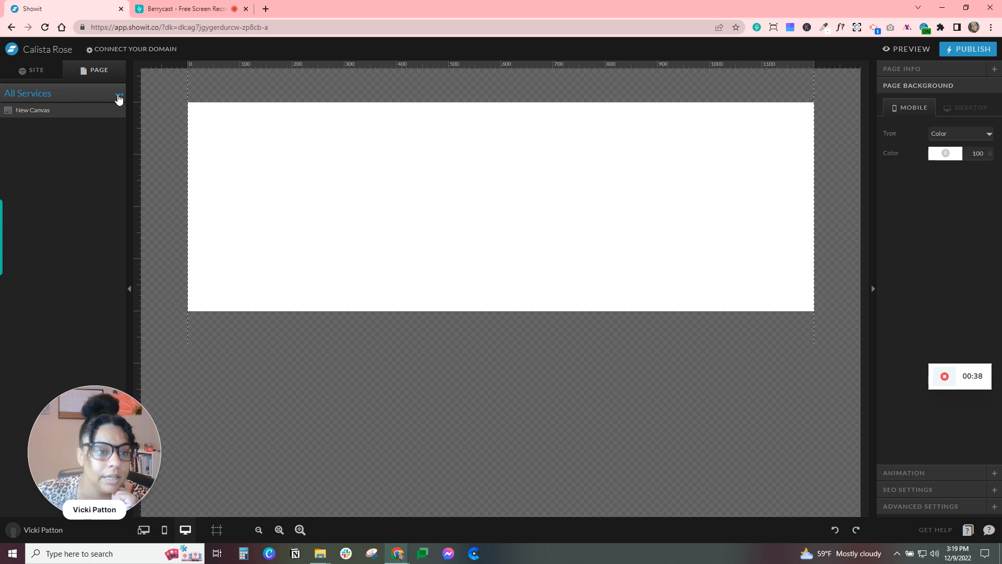
{"action": "left_click", "coordinate": [119, 95]}
{"action": "left_click", "coordinate": [137, 108]}
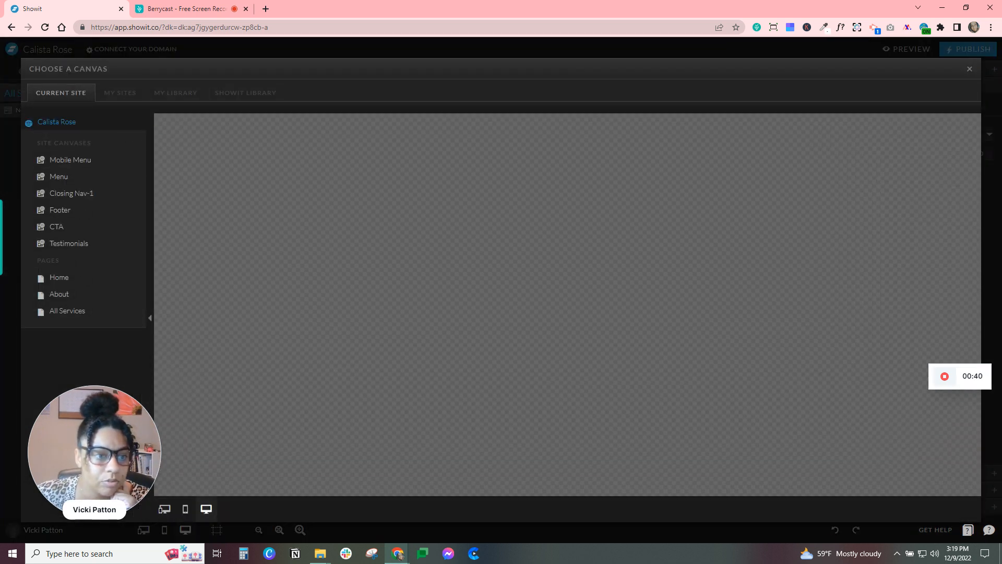
{"action": "left_click", "coordinate": [61, 176]}
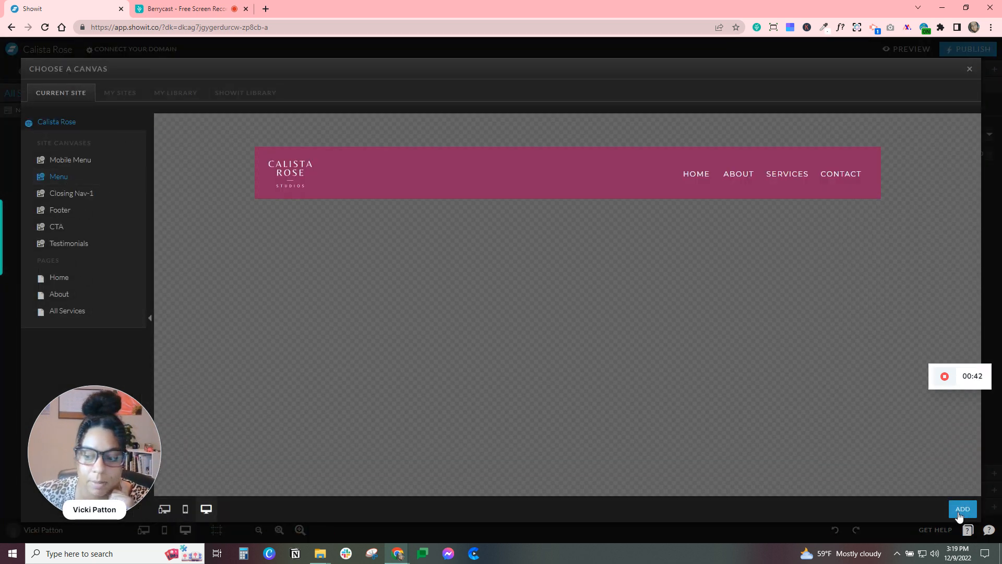
{"action": "left_click", "coordinate": [963, 509]}
Add the Footer and Testimonials site canvases to the All Services page.
{"action": "left_click", "coordinate": [119, 95]}
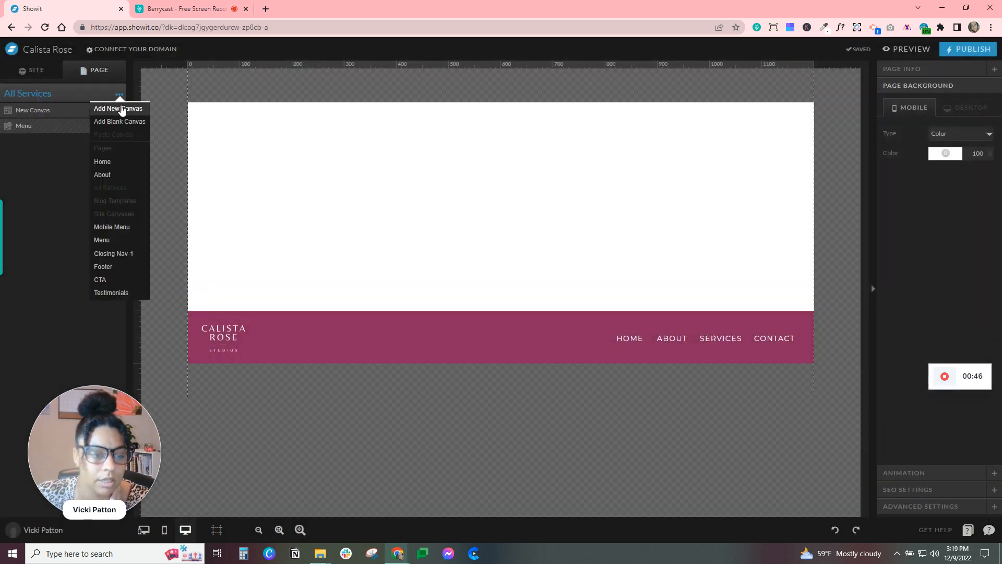
{"action": "left_click", "coordinate": [122, 108]}
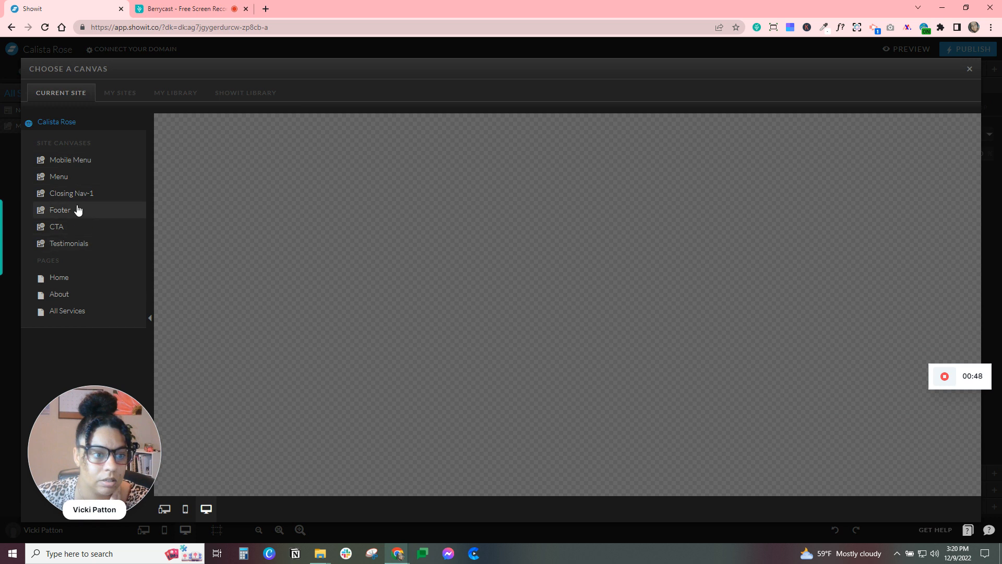
{"action": "left_click", "coordinate": [76, 209]}
{"action": "left_click", "coordinate": [963, 509]}
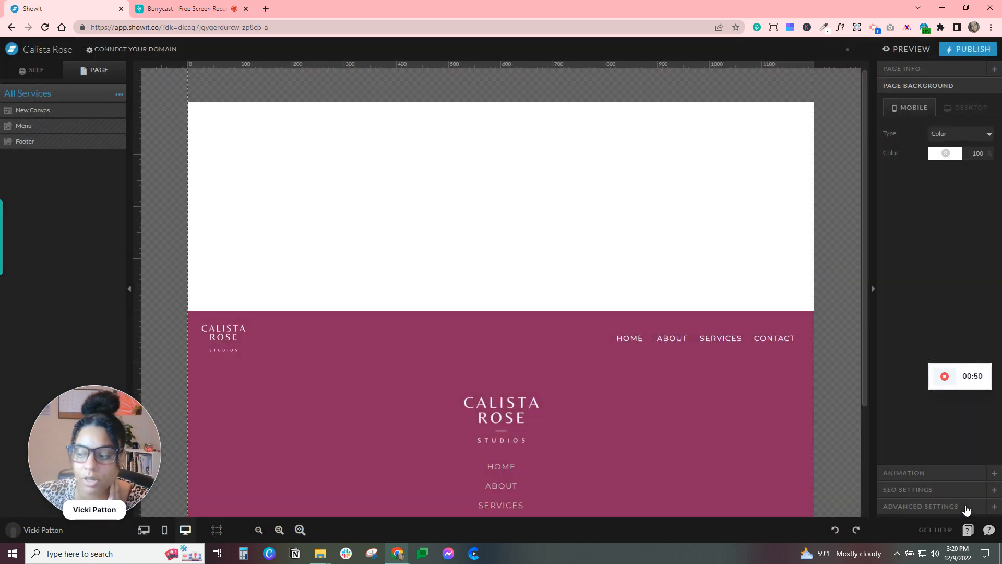
{"action": "left_click", "coordinate": [119, 95]}
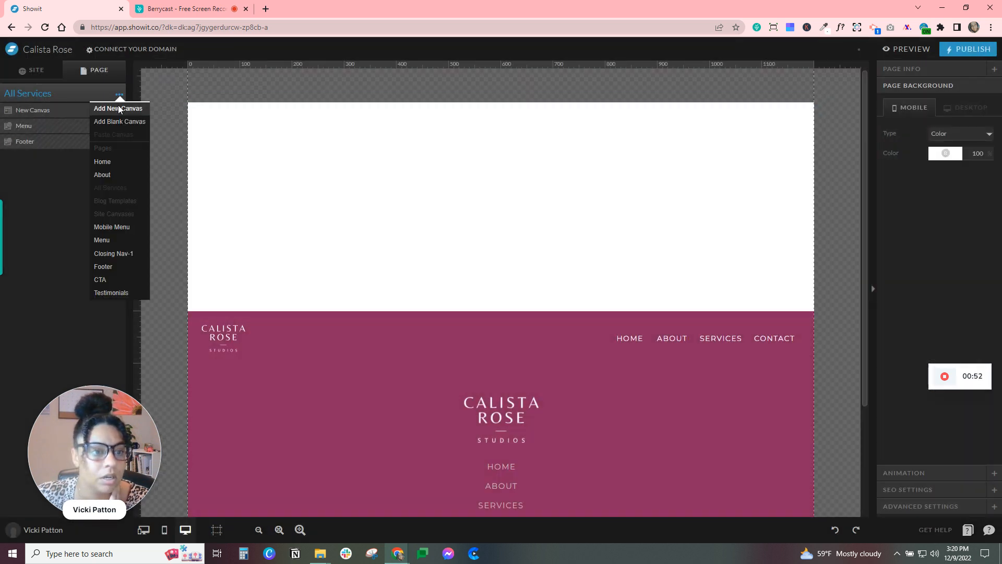
{"action": "left_click", "coordinate": [118, 105]}
{"action": "left_click", "coordinate": [100, 242]}
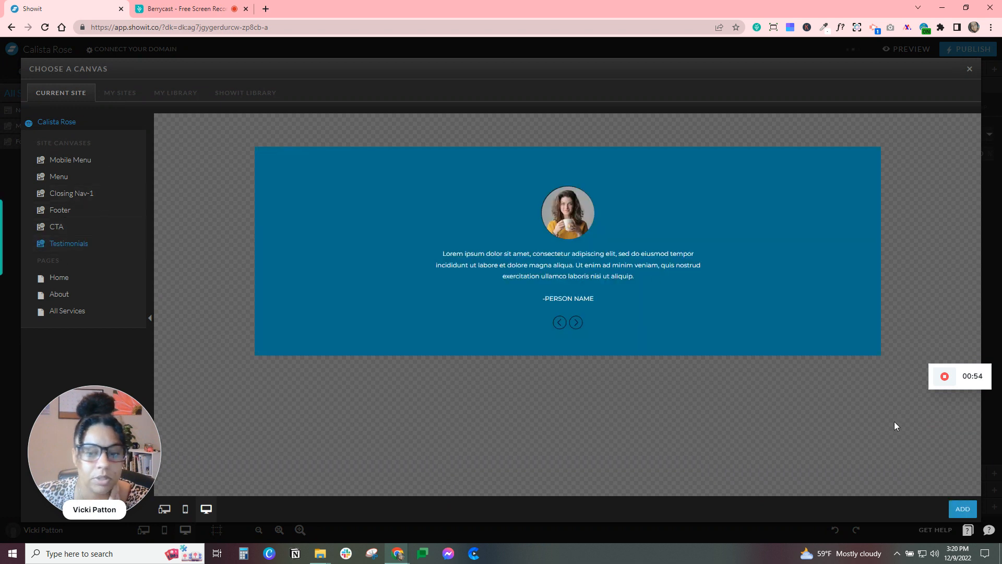
{"action": "left_click", "coordinate": [966, 512]}
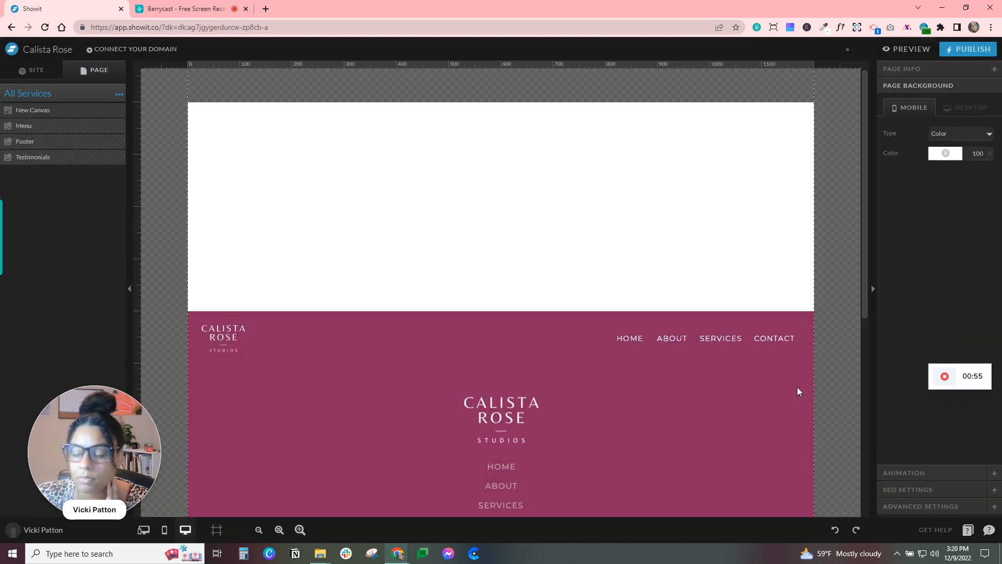
Add the CTA and Mobile Menu site canvases to the All Services page.
{"action": "left_click", "coordinate": [118, 94]}
{"action": "left_click", "coordinate": [116, 108]}
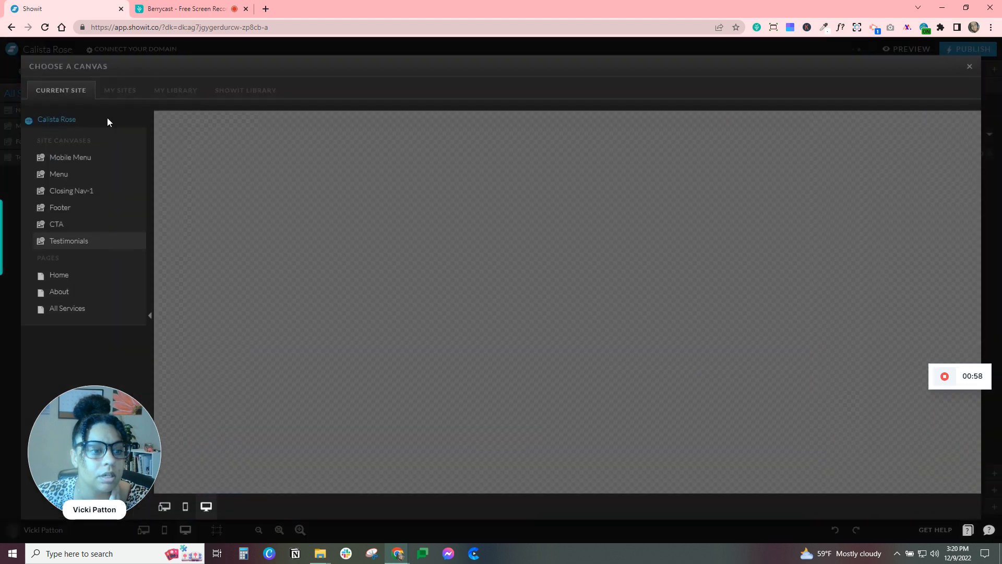
{"action": "left_click", "coordinate": [74, 226]}
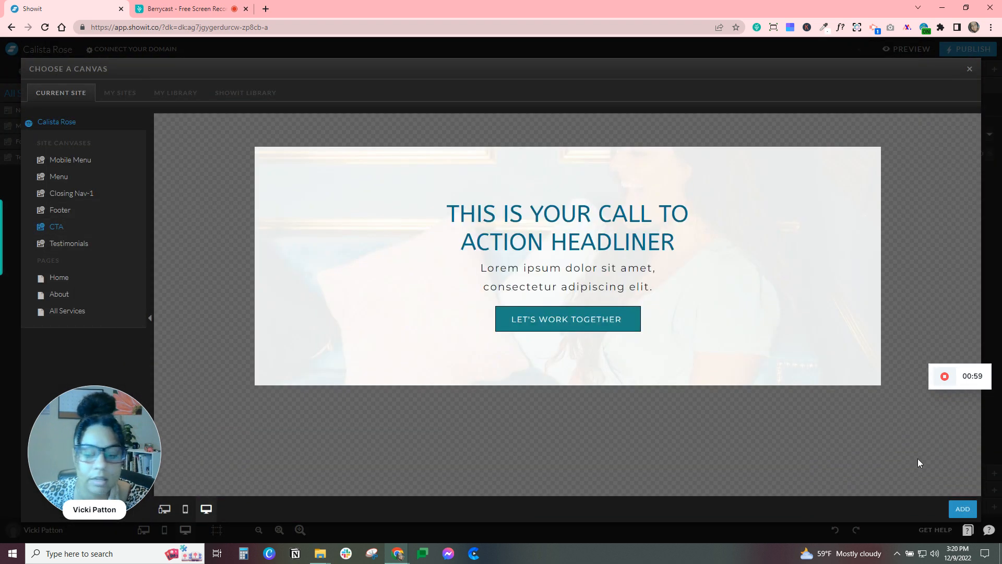
{"action": "left_click", "coordinate": [963, 509]}
{"action": "left_click", "coordinate": [119, 96]}
{"action": "left_click", "coordinate": [116, 108]}
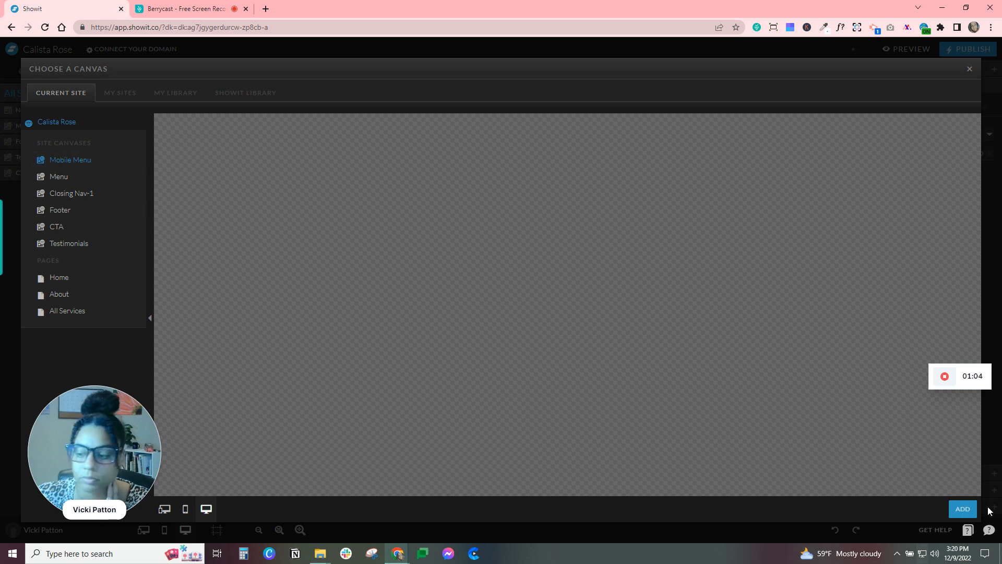
{"action": "left_click", "coordinate": [962, 509]}
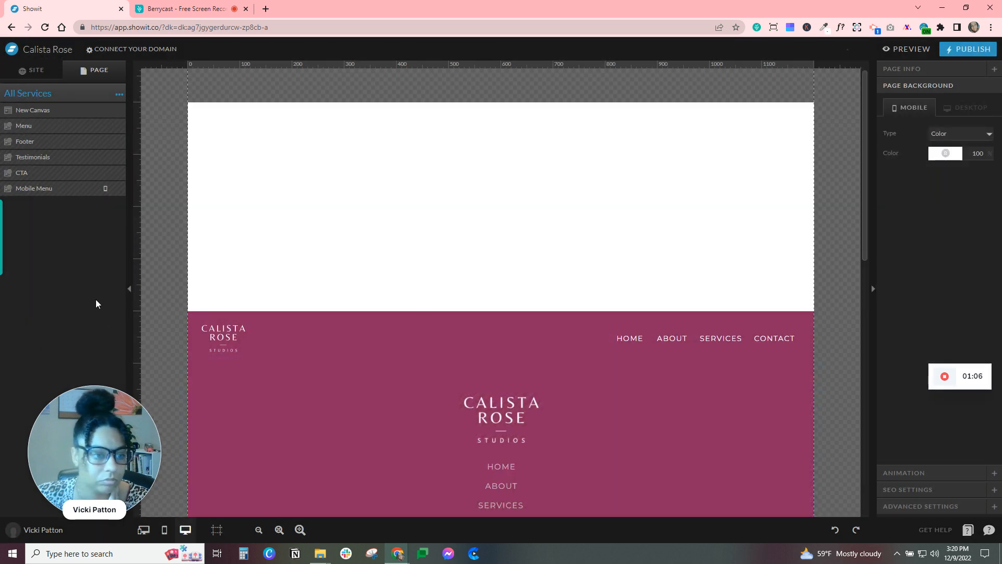
Reorder the page's canvases so Menu comes first and Testimonials followed by CTA sit between New Canvas and Footer.
{"action": "left_click_drag", "start_coordinate": [28, 133], "coordinate": [73, 108]}
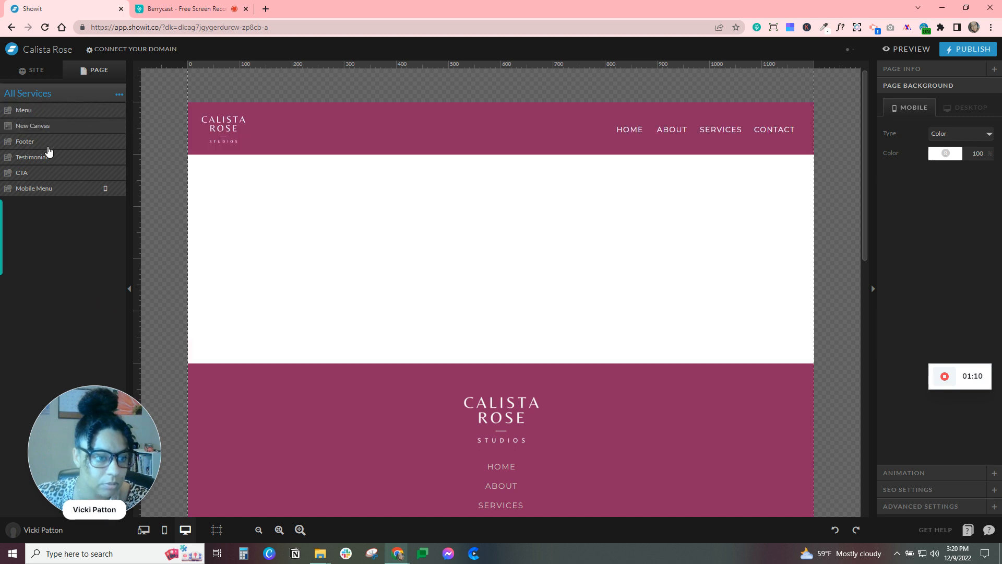
{"action": "left_click_drag", "start_coordinate": [37, 176], "coordinate": [87, 138]}
{"action": "left_click_drag", "start_coordinate": [29, 176], "coordinate": [67, 135]}
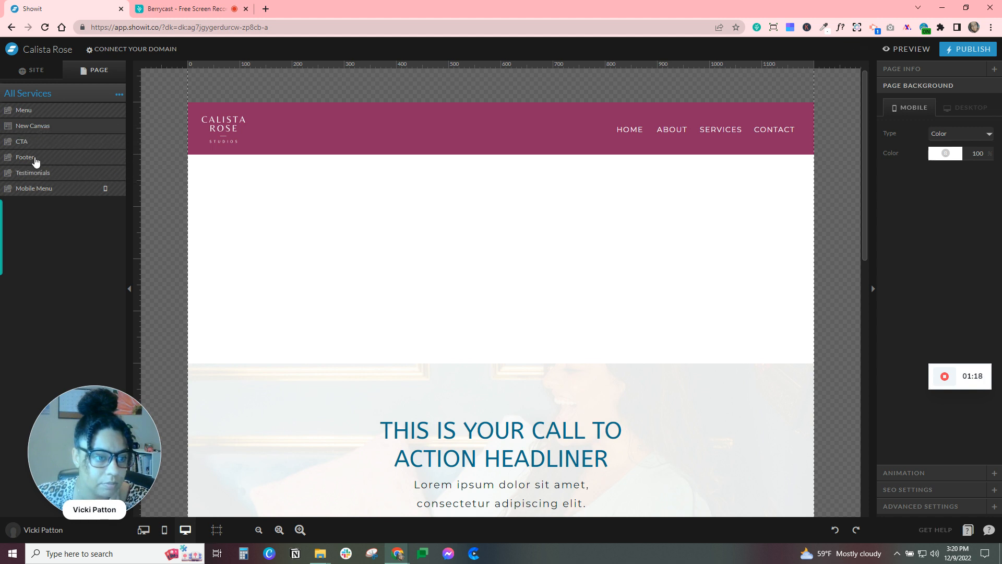
{"action": "left_click", "coordinate": [25, 142]}
{"action": "left_click_drag", "start_coordinate": [33, 175], "coordinate": [52, 140]}
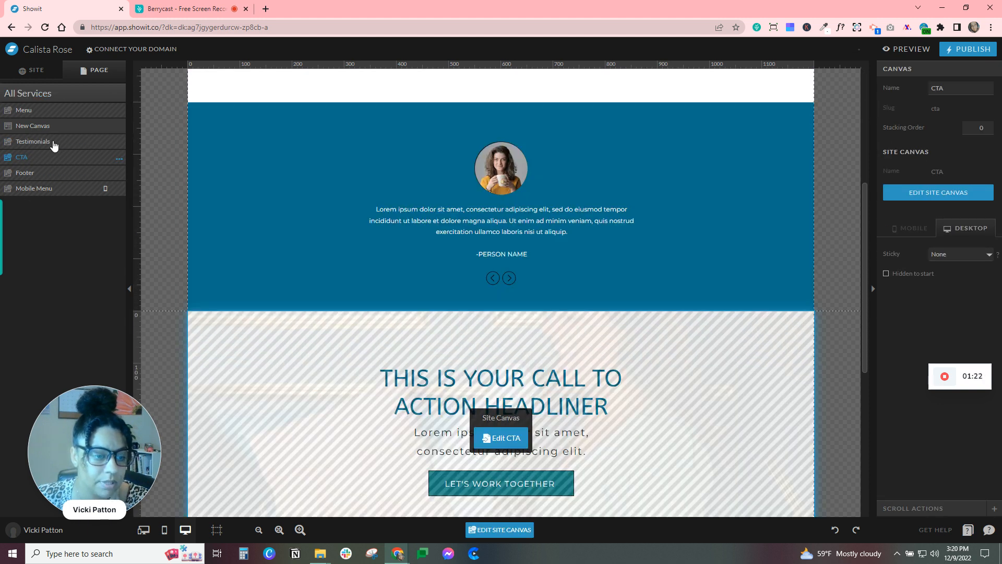
{"action": "scroll", "coordinate": [650, 416], "scroll_direction": "up", "scroll_amount": 5}
{"action": "scroll", "coordinate": [650, 416], "scroll_direction": "down", "scroll_amount": 11}
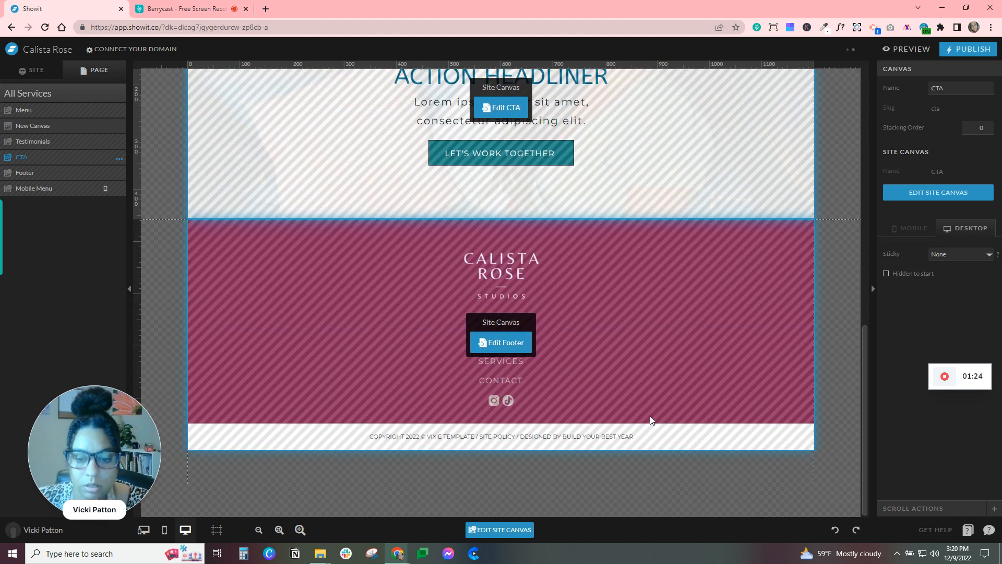
{"action": "scroll", "coordinate": [650, 419], "scroll_direction": "up", "scroll_amount": 12}
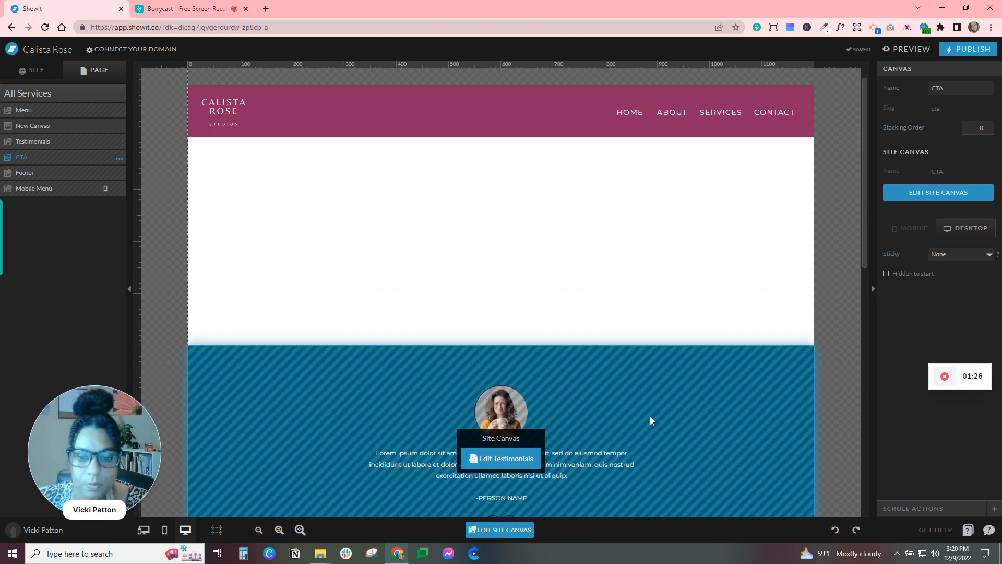
{"action": "left_click", "coordinate": [516, 325]}
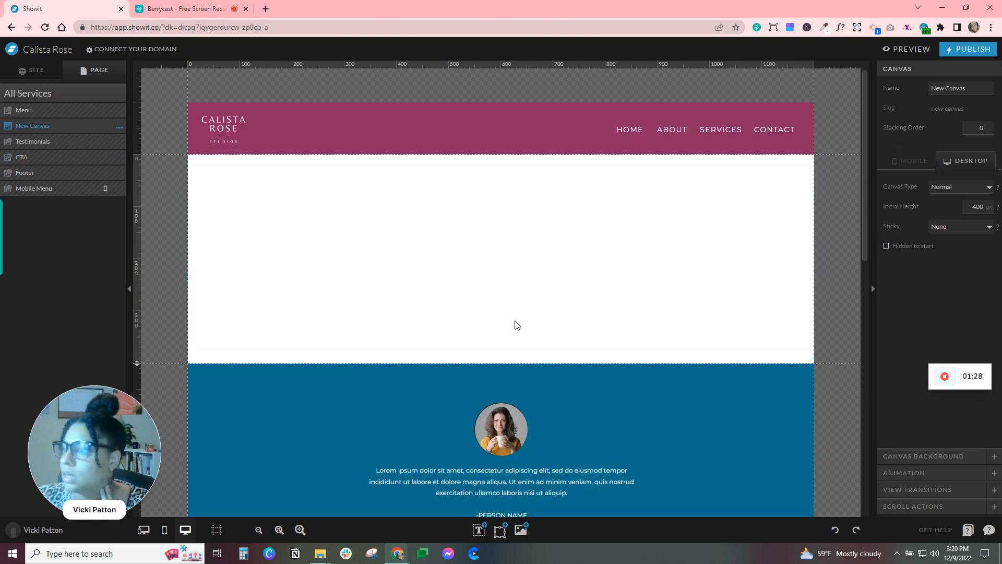
Add the Header canvas from the Home page and place it directly below the Menu canvas.
{"action": "left_click", "coordinate": [119, 95]}
{"action": "left_click", "coordinate": [127, 110]}
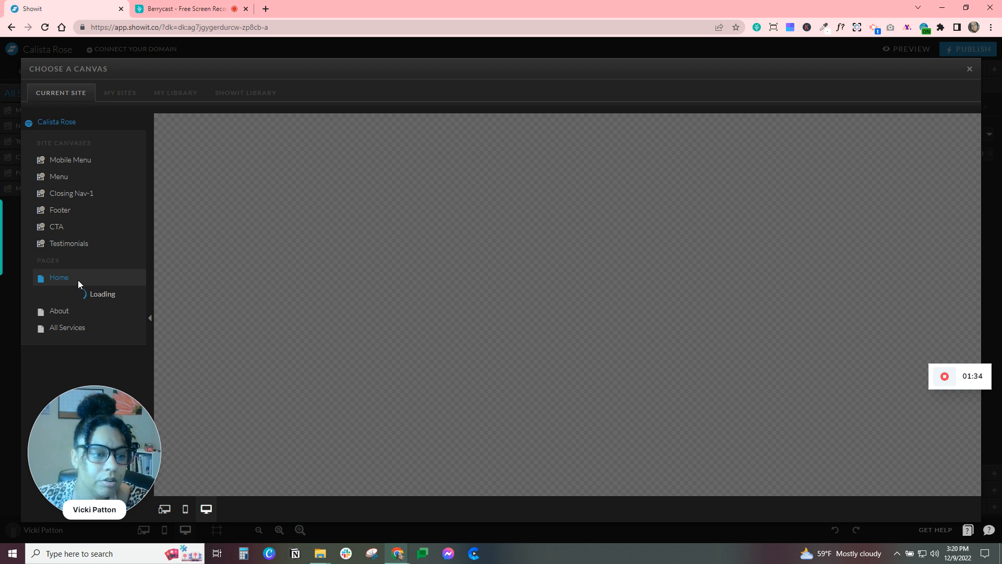
{"action": "left_click", "coordinate": [77, 280]}
{"action": "left_click", "coordinate": [90, 313]}
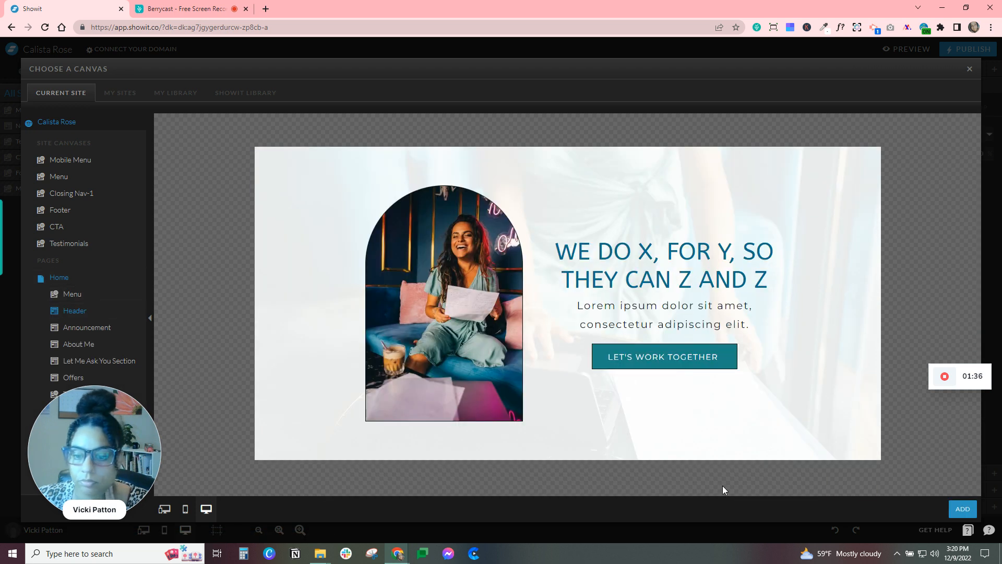
{"action": "left_click", "coordinate": [963, 510]}
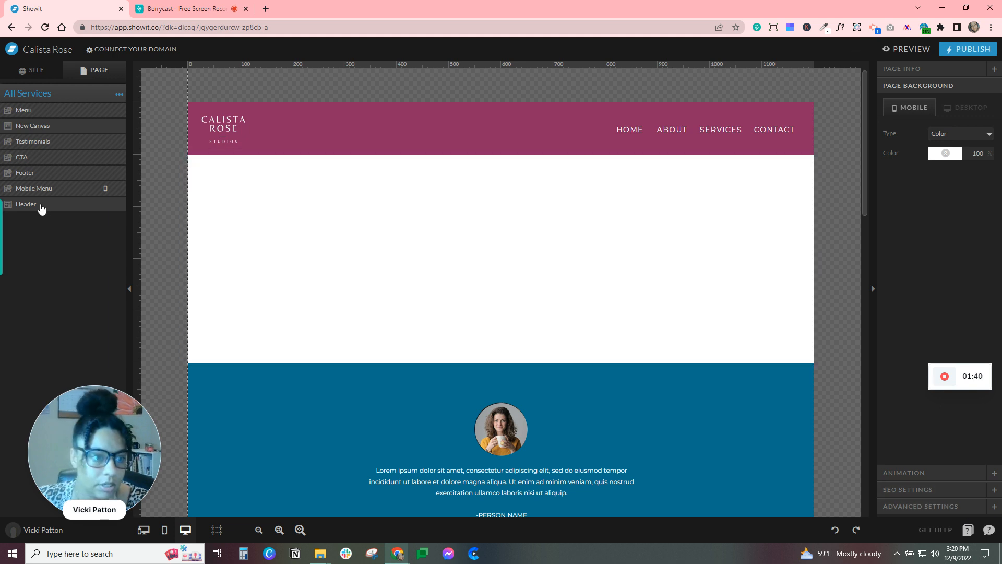
{"action": "left_click_drag", "start_coordinate": [40, 204], "coordinate": [104, 126]}
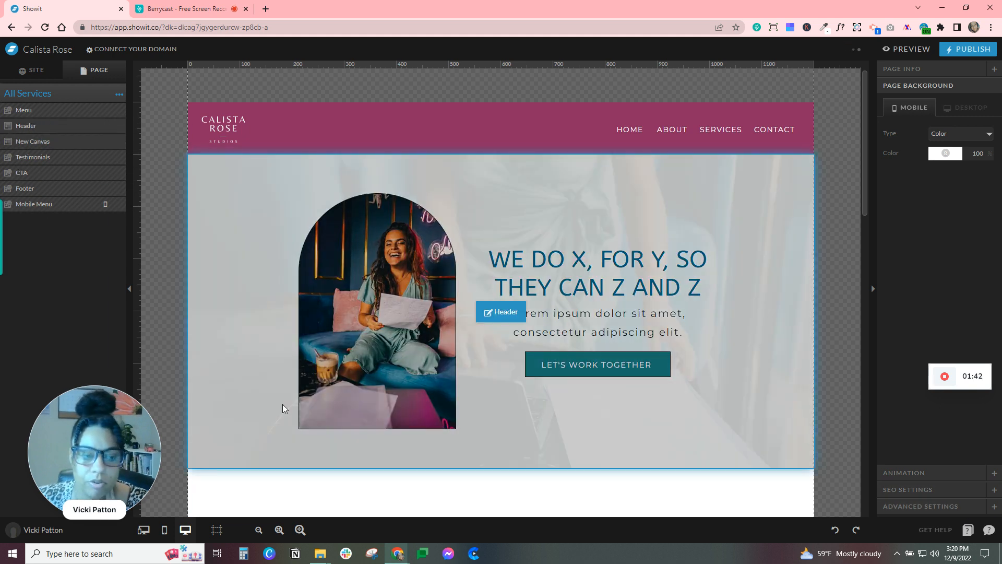
Add the Let Me Ask You Section canvas from the Home page and place it between Header and New Canvas.
{"action": "left_click", "coordinate": [119, 95]}
{"action": "left_click", "coordinate": [119, 109]}
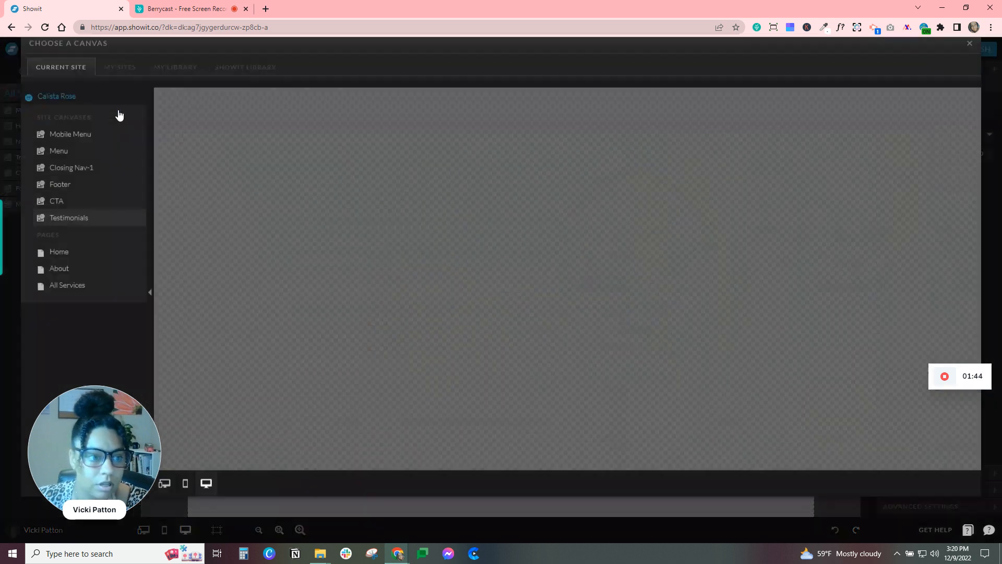
{"action": "left_click", "coordinate": [62, 278]}
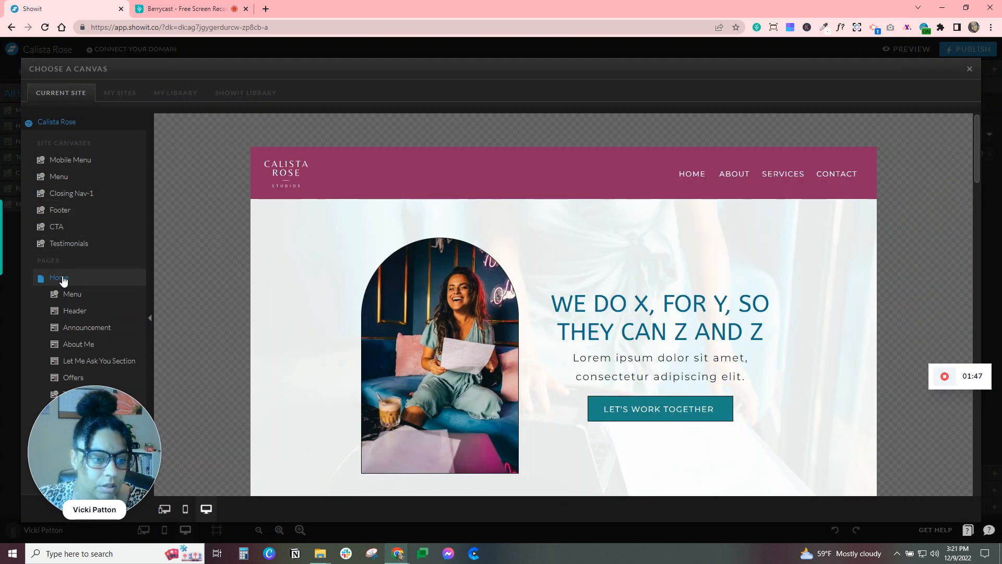
{"action": "left_click", "coordinate": [97, 361]}
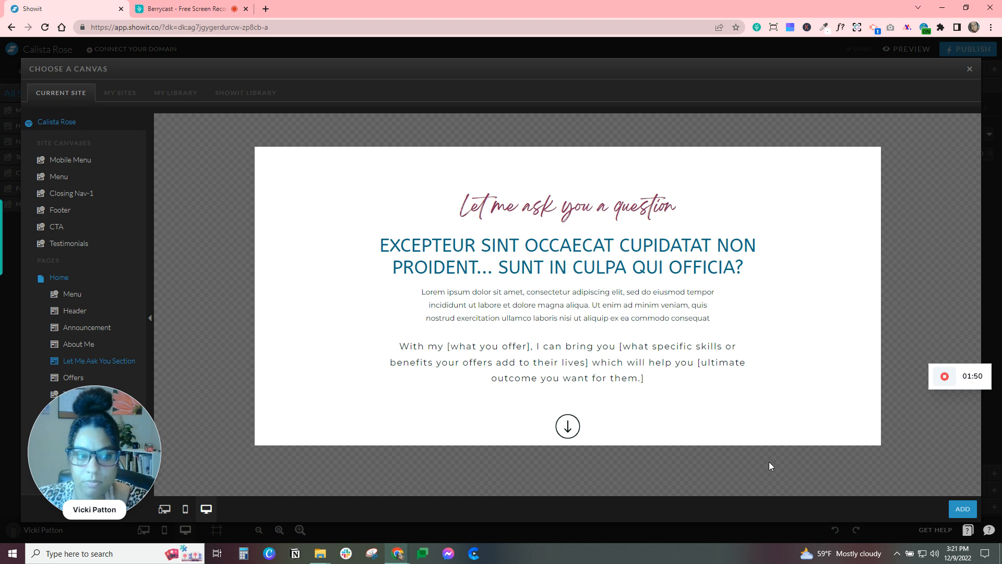
{"action": "left_click", "coordinate": [962, 508]}
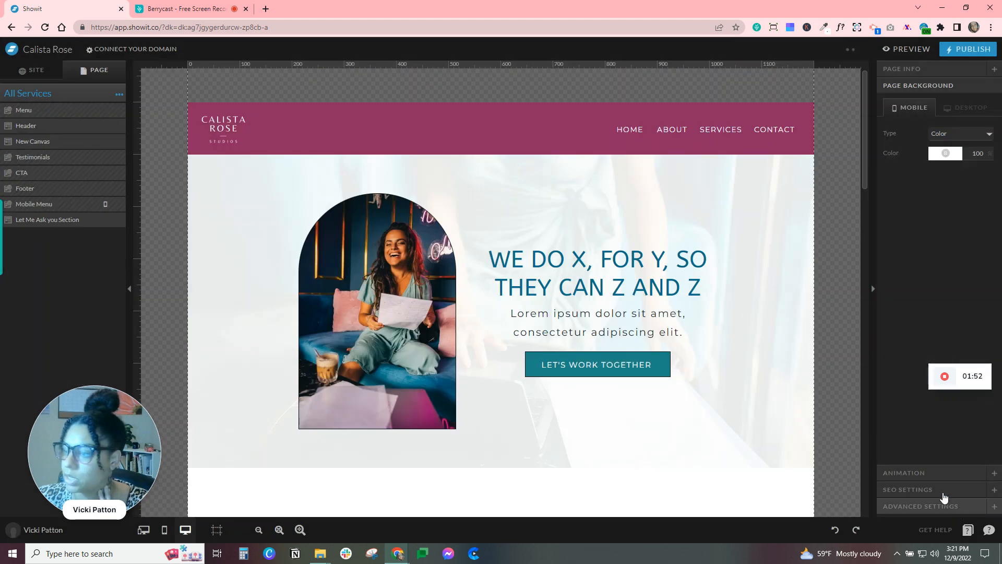
{"action": "left_click_drag", "start_coordinate": [48, 221], "coordinate": [76, 141]}
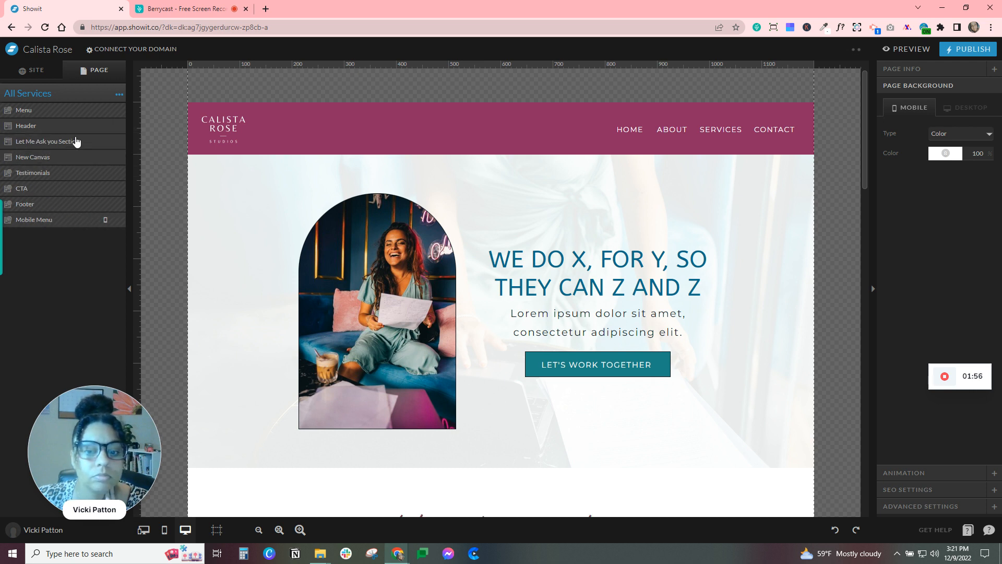
Set the Header canvas background to the image 2.png from the Calista Rose folder and raise its opacity to 100.
{"action": "scroll", "coordinate": [692, 410], "scroll_direction": "down", "scroll_amount": 5}
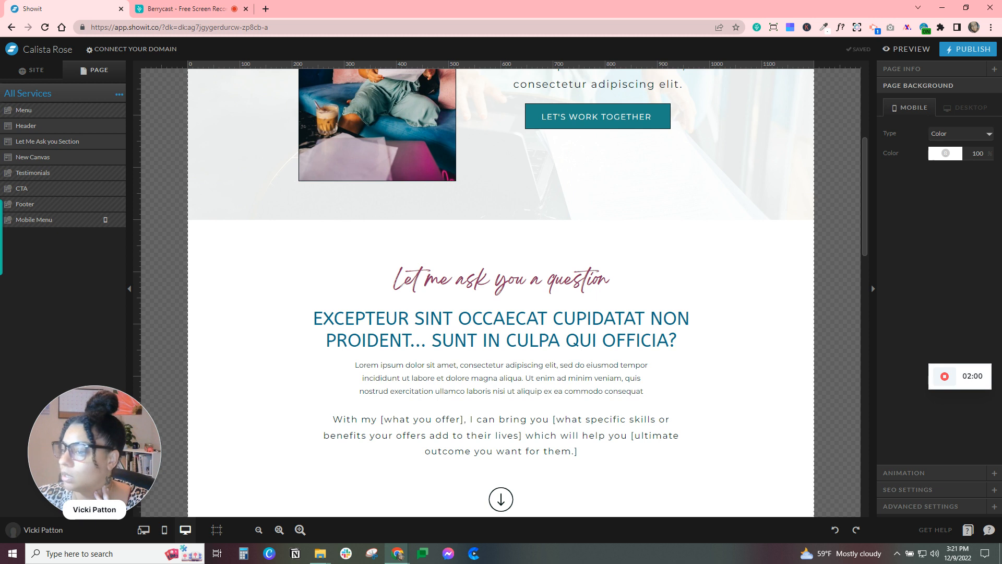
{"action": "scroll", "coordinate": [394, 398], "scroll_direction": "up", "scroll_amount": 5}
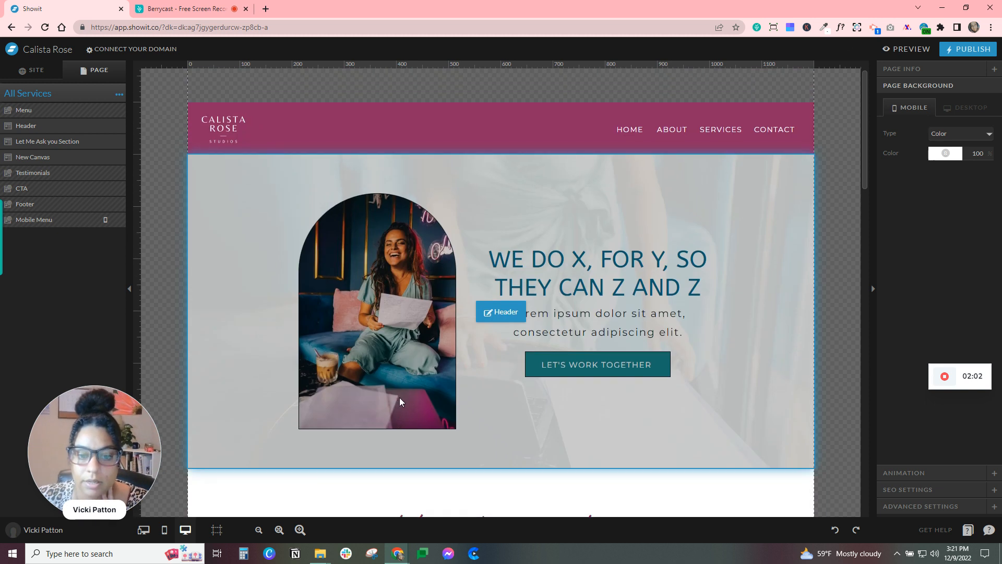
{"action": "left_click", "coordinate": [392, 231]}
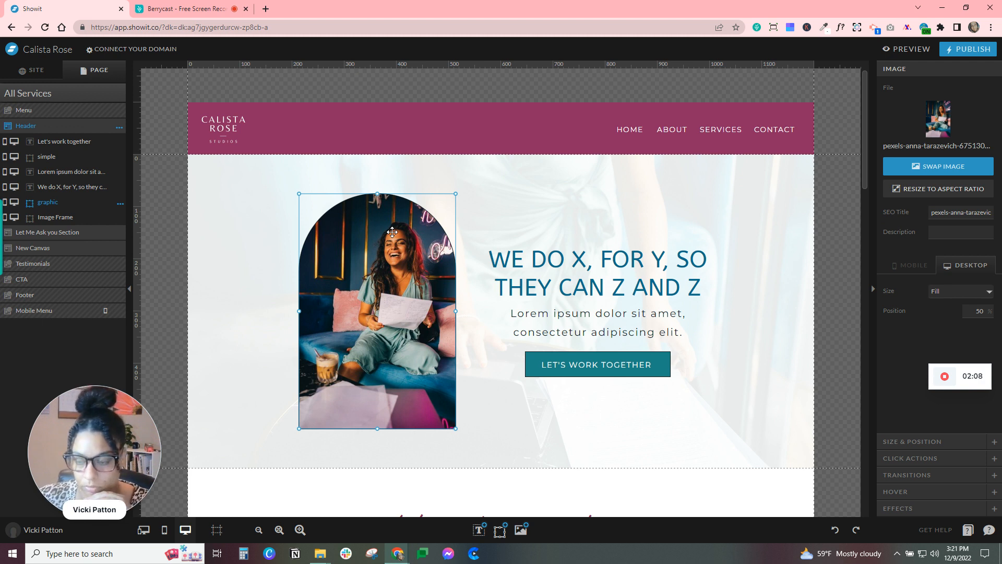
{"action": "left_click", "coordinate": [647, 221]}
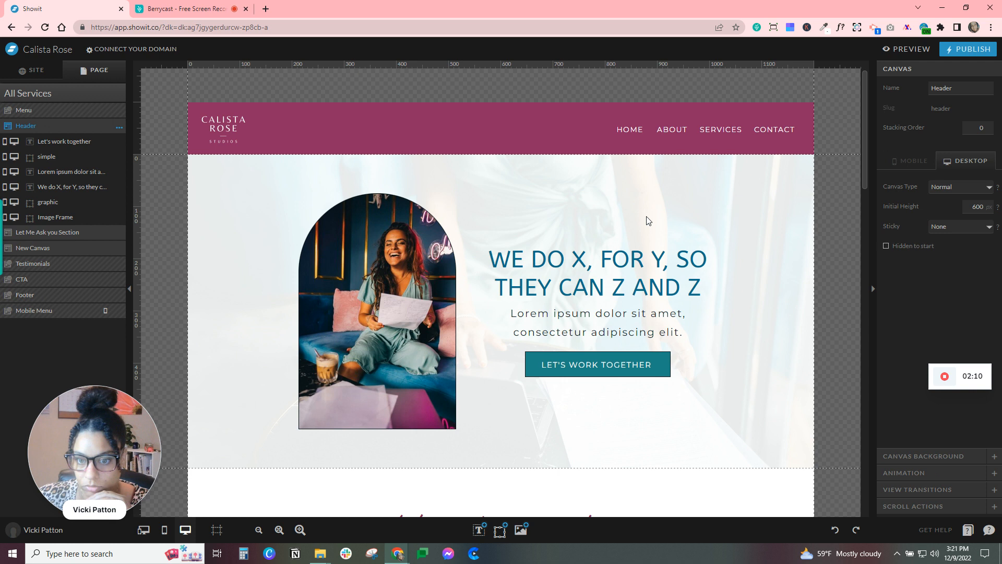
{"action": "left_click", "coordinate": [910, 456]}
{"action": "left_click", "coordinate": [942, 178]}
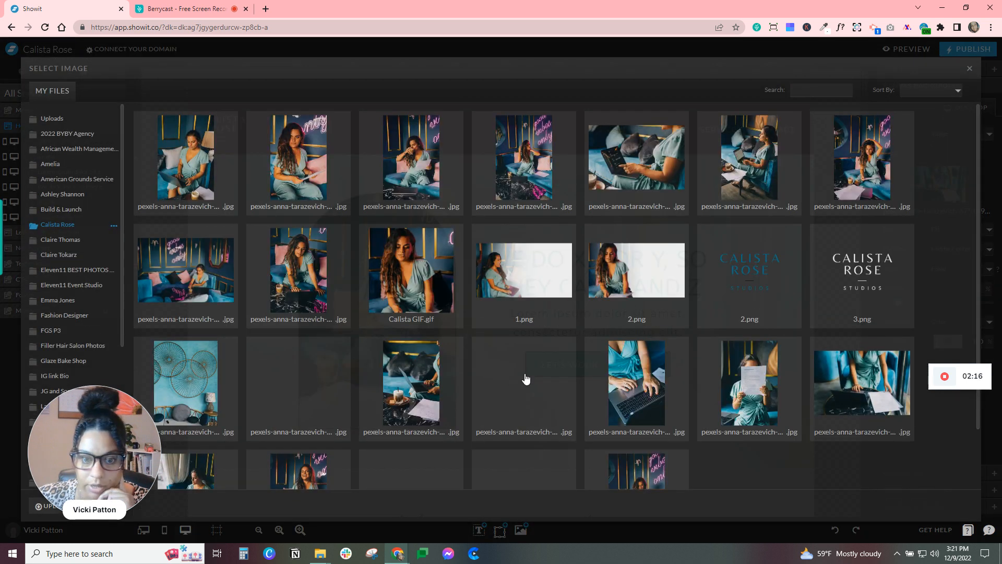
{"action": "left_click", "coordinate": [660, 280]}
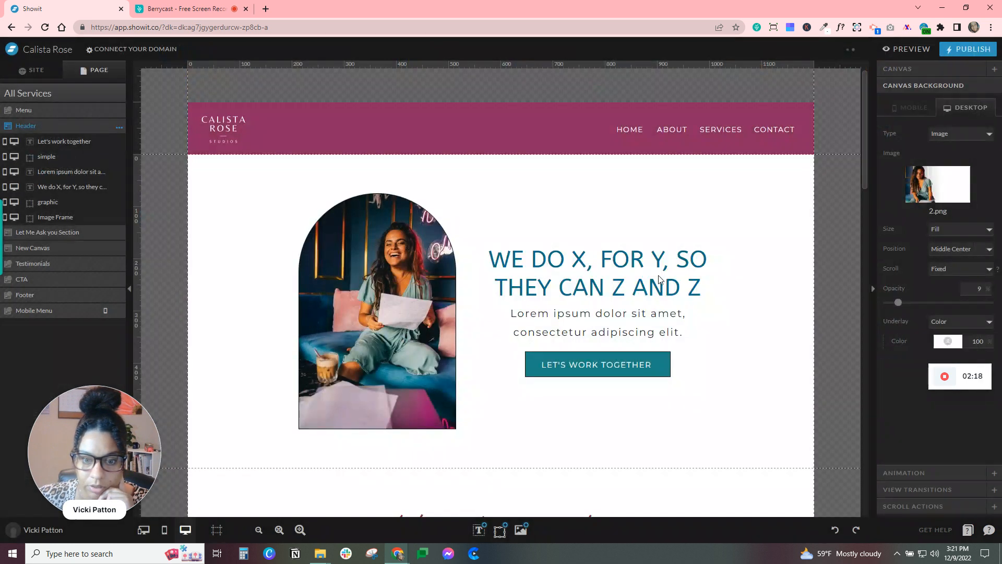
{"action": "left_click_drag", "start_coordinate": [897, 303], "coordinate": [986, 302]}
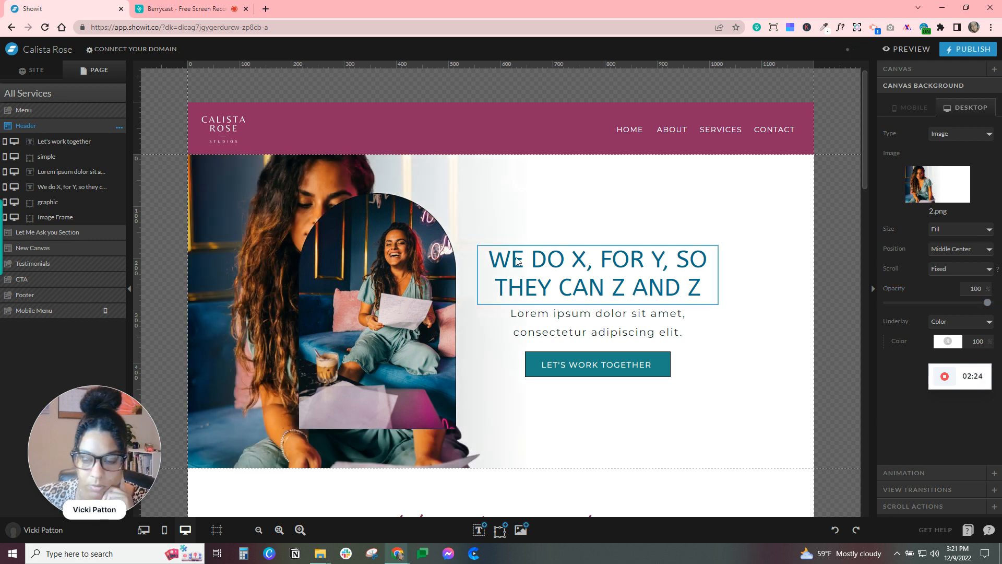
Delete the arched graphic and the Image Frame behind it from the Header canvas.
{"action": "left_click", "coordinate": [425, 324]}
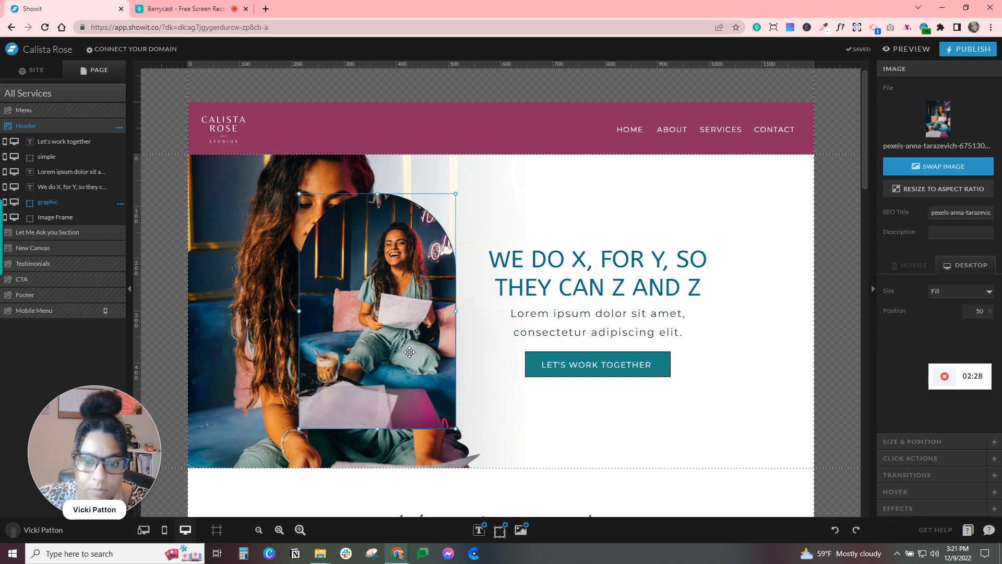
{"action": "key", "text": "Delete"}
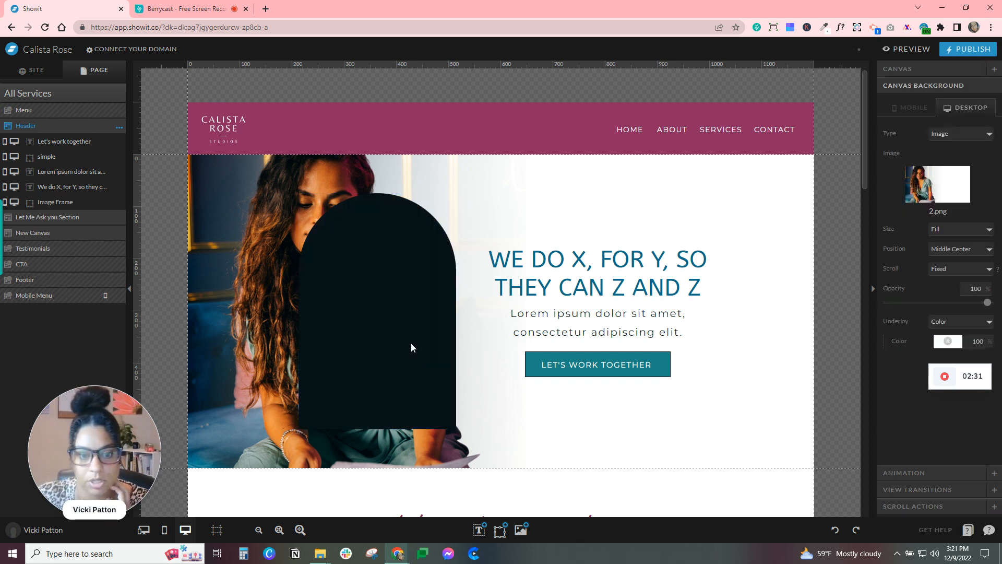
{"action": "left_click", "coordinate": [411, 343]}
{"action": "key", "text": "Delete"}
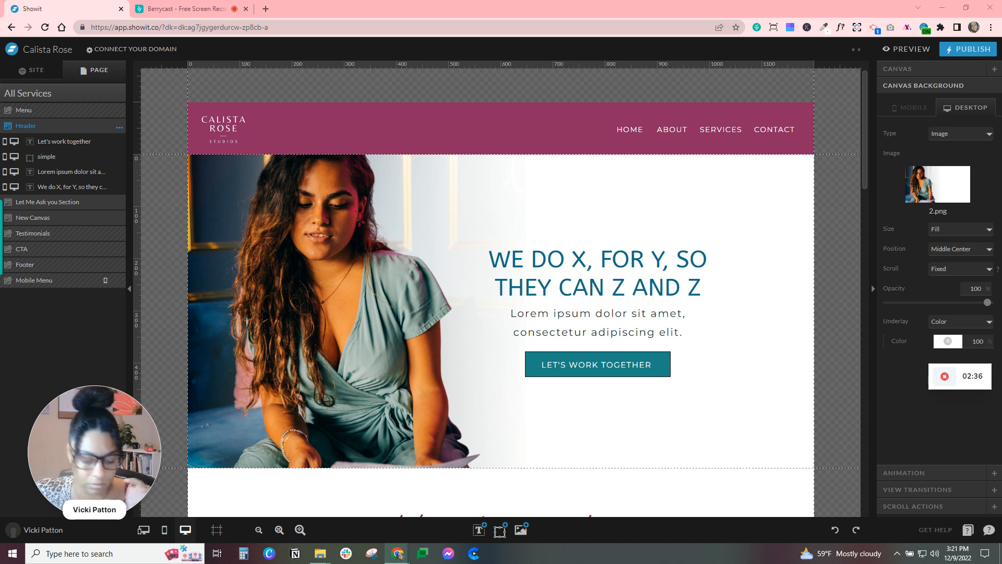
Replace the Header headline text with "YOUR ALL SERVICES HEADLINER".
{"action": "left_click", "coordinate": [623, 258]}
{"action": "double_click", "coordinate": [623, 259]}
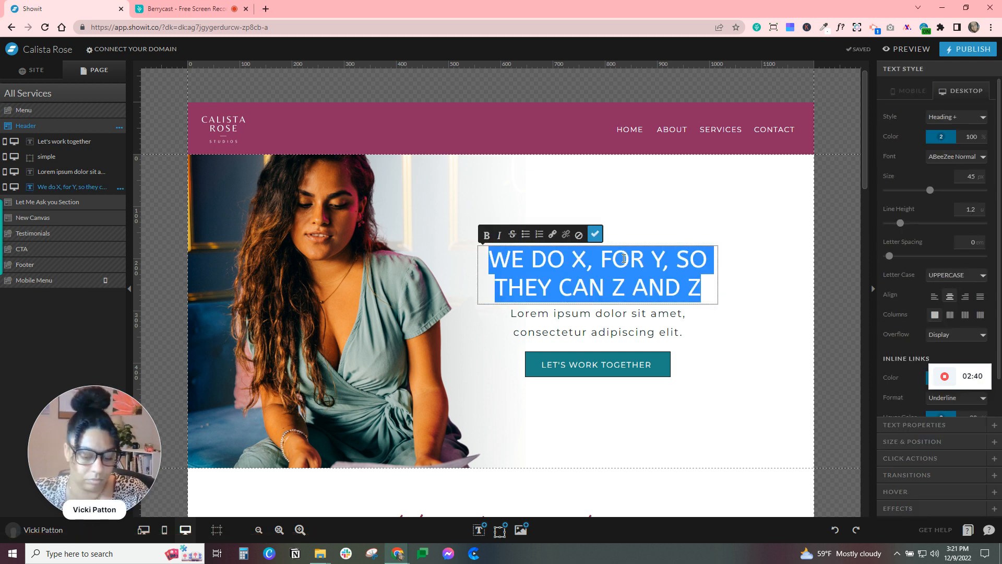
{"action": "type", "text": "YOUR ALL SERVICES HEADLINER"}
{"action": "key", "text": "Escape"}
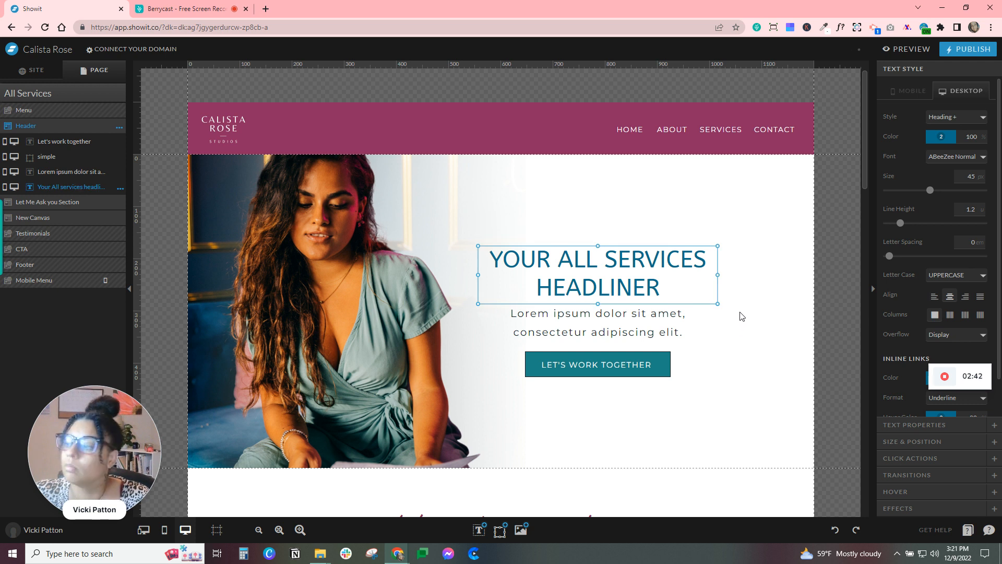
{"action": "left_click", "coordinate": [742, 316]}
Change the script title in the Let Me Ask you Section to "ways to help you".
{"action": "scroll", "coordinate": [743, 316], "scroll_direction": "down", "scroll_amount": 3}
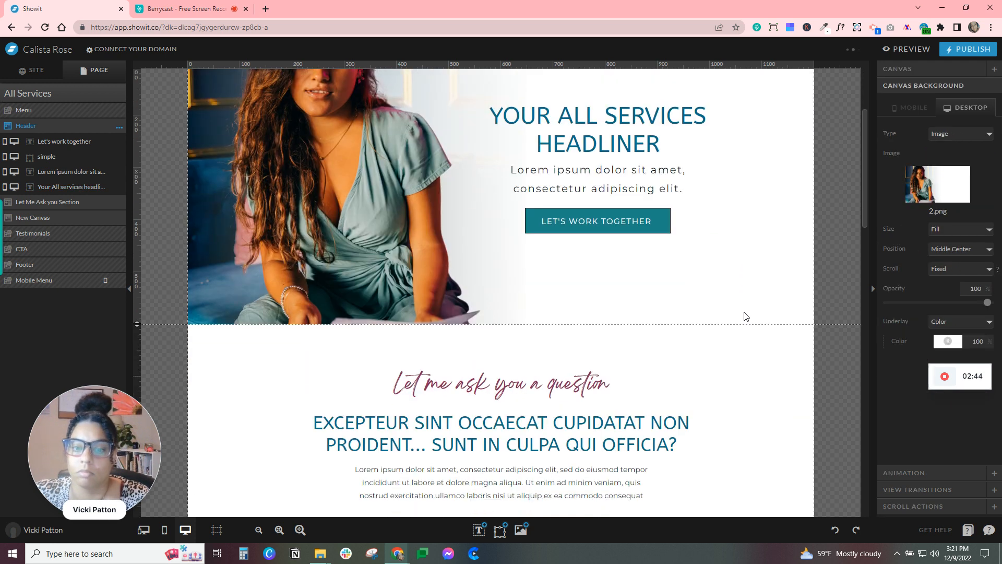
{"action": "scroll", "coordinate": [745, 316], "scroll_direction": "up", "scroll_amount": 3}
{"action": "scroll", "coordinate": [745, 316], "scroll_direction": "down", "scroll_amount": 5}
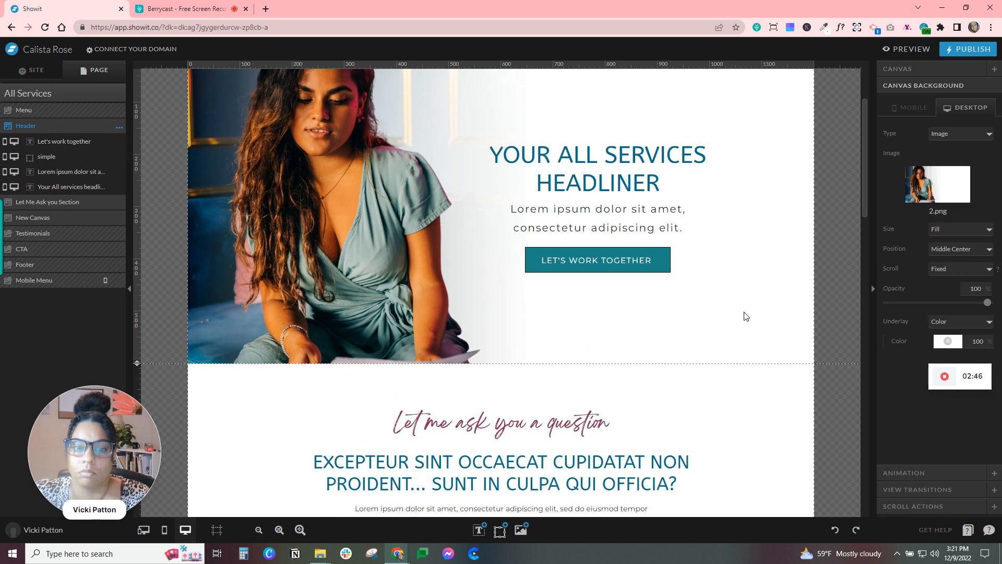
{"action": "scroll", "coordinate": [743, 312], "scroll_direction": "down", "scroll_amount": 3}
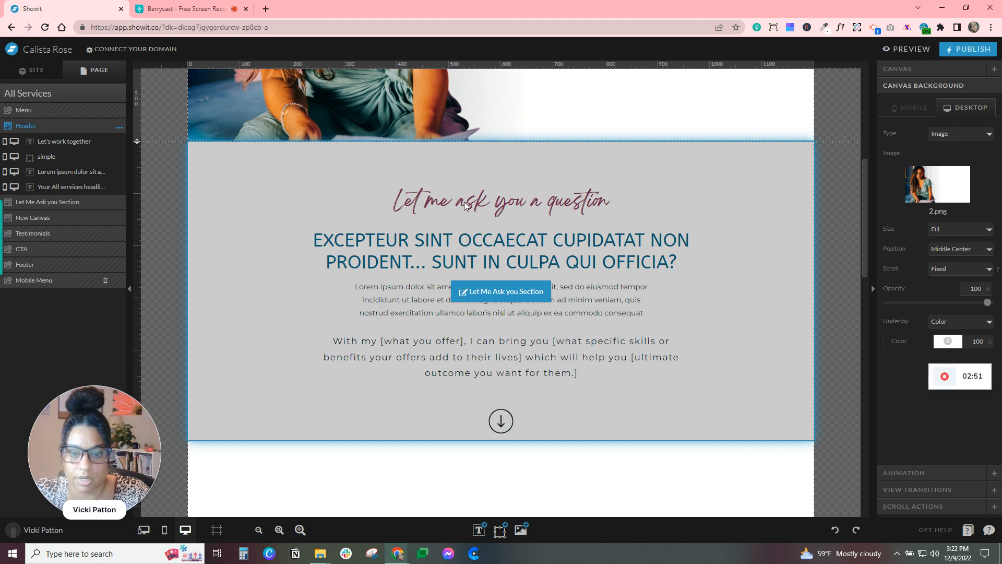
{"action": "double_click", "coordinate": [466, 198]}
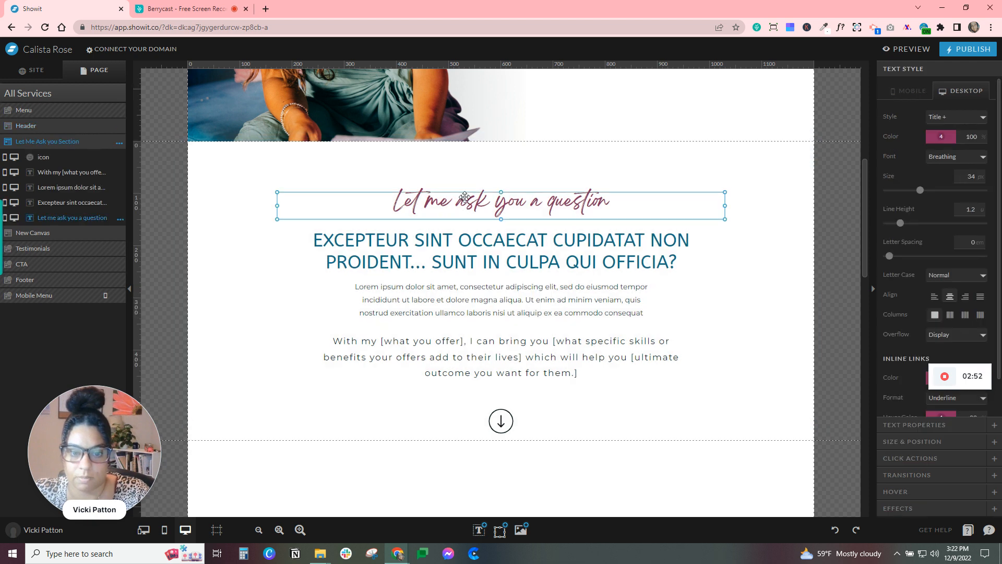
{"action": "key", "text": "ctrl+a"}
{"action": "type", "text": "ways to help you"}
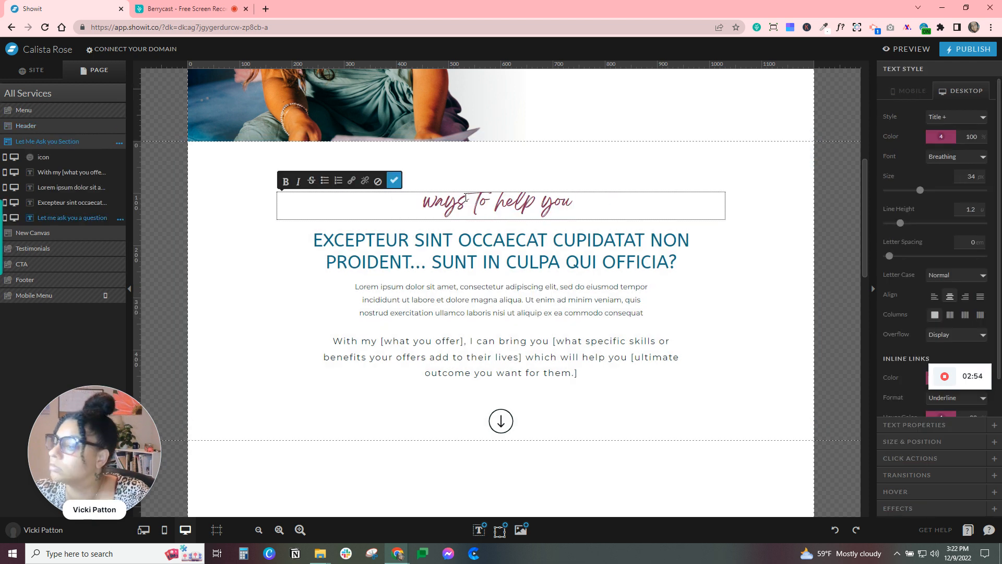
{"action": "key", "text": "Escape"}
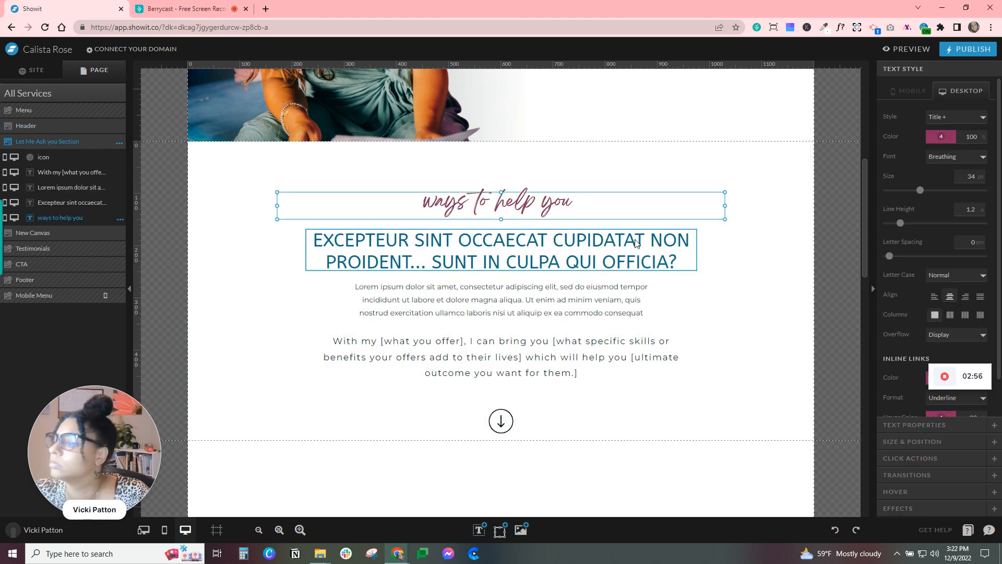
Delete the "With my [what you offer]" paragraph and move the arrow icon up beneath the body text, centred on the canvas.
{"action": "left_click", "coordinate": [567, 346]}
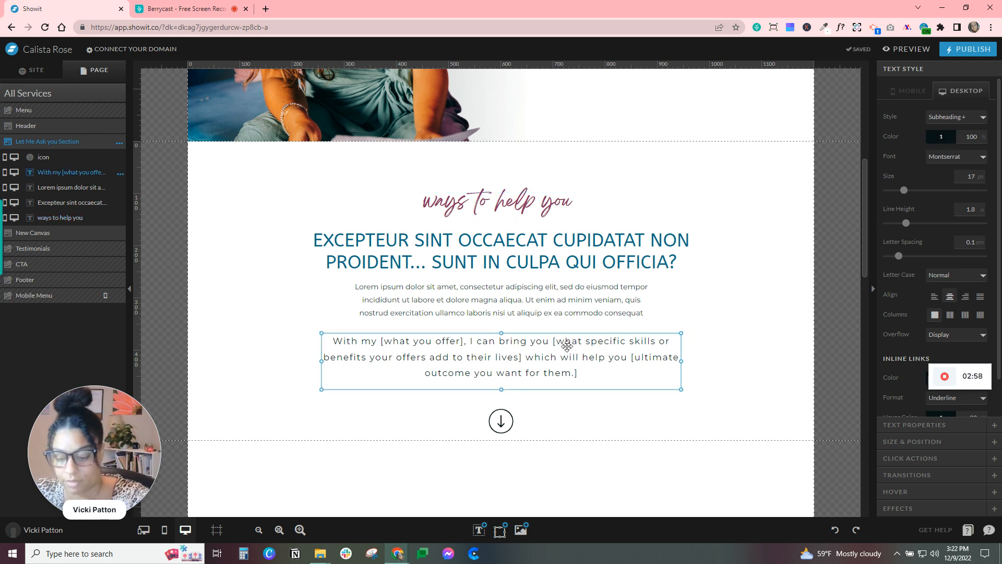
{"action": "key", "text": "Delete"}
{"action": "left_click", "coordinate": [502, 420]}
{"action": "left_click_drag", "start_coordinate": [507, 425], "coordinate": [506, 355]}
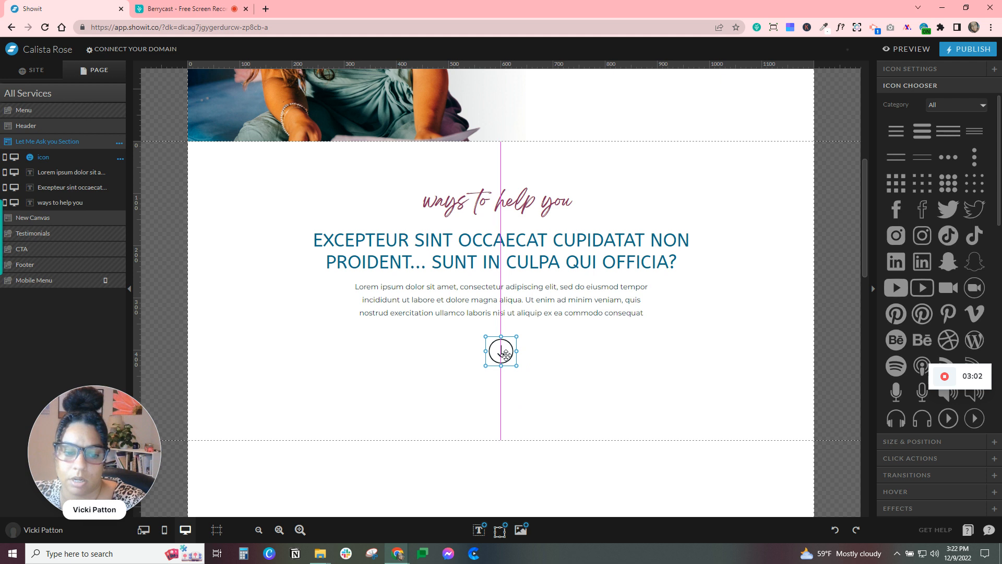
Shorten the Let Me Ask you Section canvas so it ends a little below the arrow icon.
{"action": "left_click", "coordinate": [314, 365]}
{"action": "scroll", "coordinate": [261, 360], "scroll_direction": "down", "scroll_amount": 3}
{"action": "left_click_drag", "start_coordinate": [139, 324], "coordinate": [172, 271]}
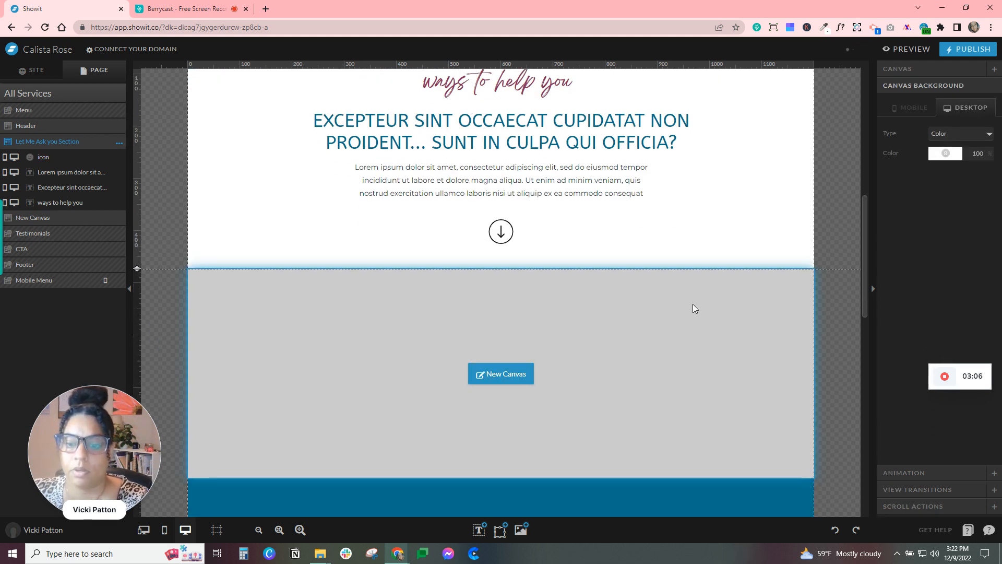
{"action": "scroll", "coordinate": [693, 312], "scroll_direction": "down", "scroll_amount": 1}
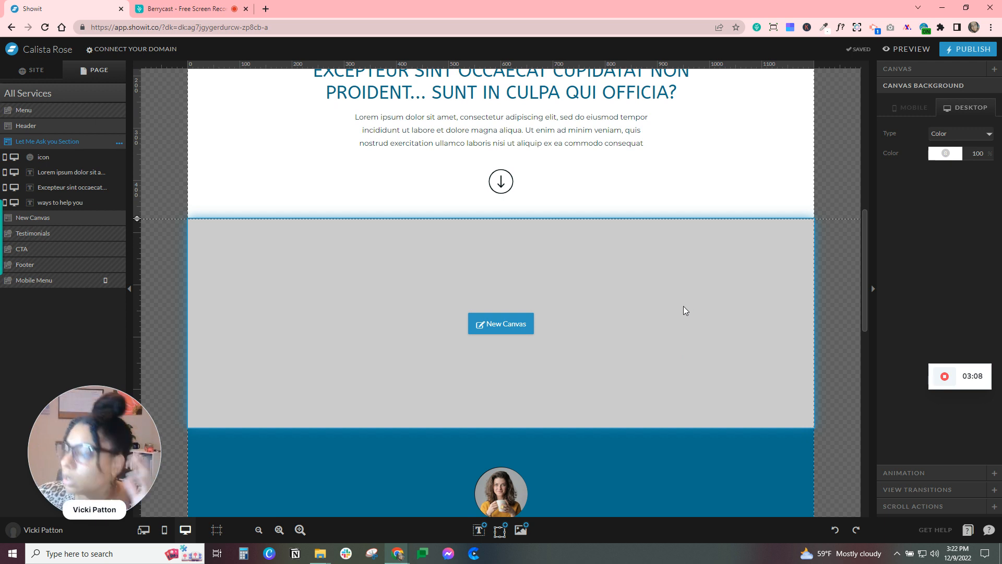
Switch to the Canva website layout and examine how the three offer blocks are arranged on the All Services page.
{"action": "left_click", "coordinate": [684, 307]}
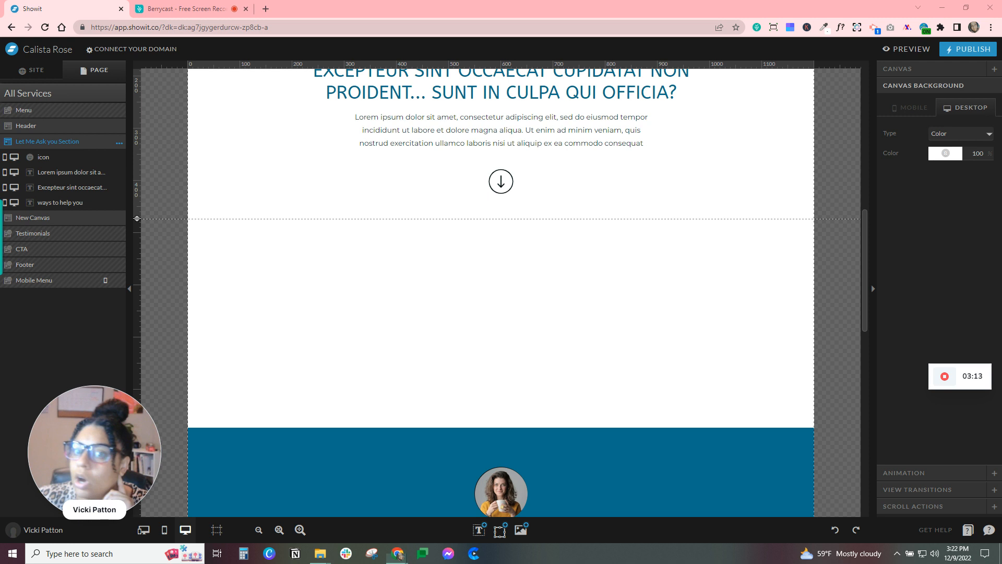
{"action": "left_click_drag", "start_coordinate": [267, 1], "coordinate": [267, 5]}
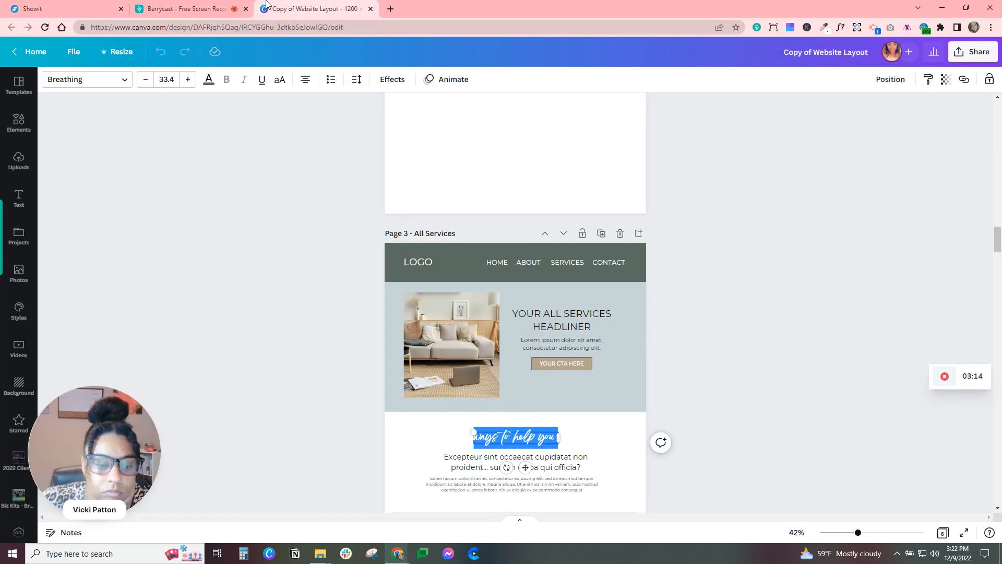
{"action": "scroll", "coordinate": [650, 312], "scroll_direction": "down", "scroll_amount": 5}
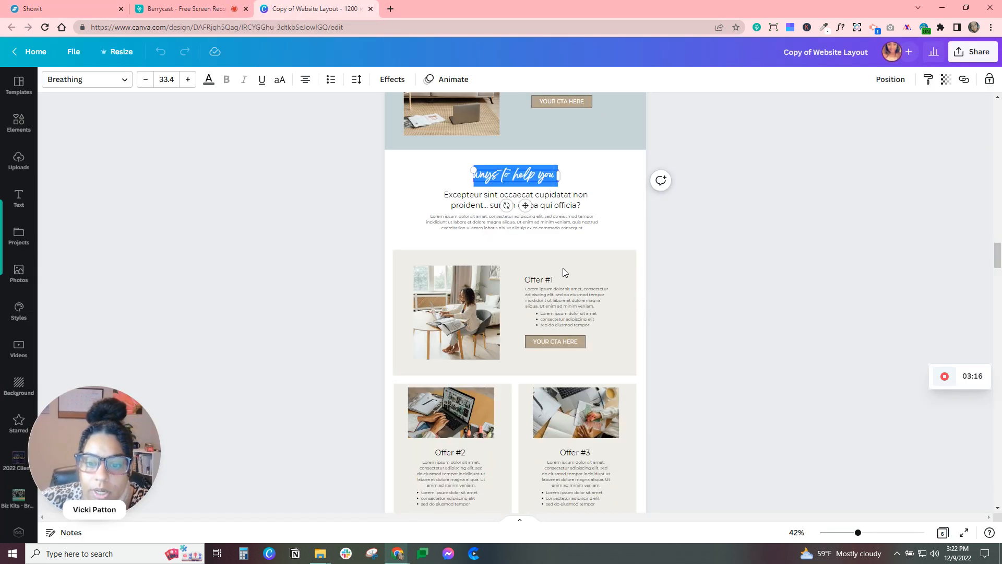
{"action": "scroll", "coordinate": [436, 386], "scroll_direction": "down", "scroll_amount": 1}
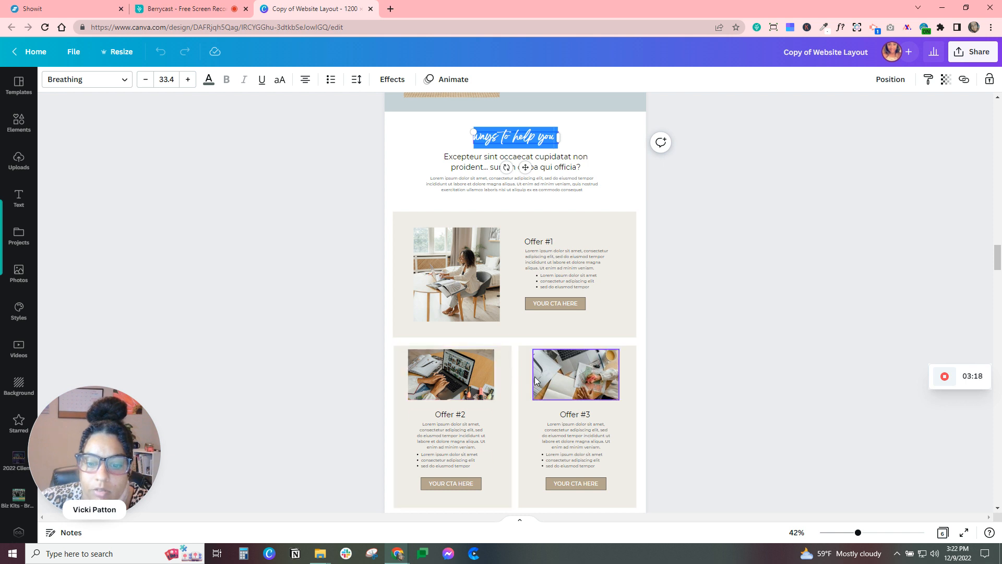
{"action": "scroll", "coordinate": [644, 384], "scroll_direction": "down", "scroll_amount": 1}
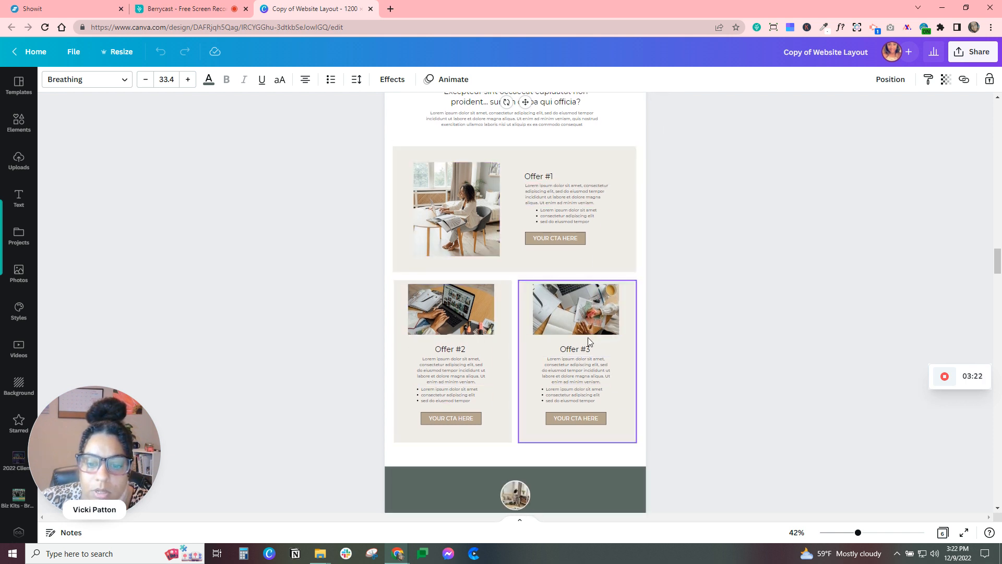
{"action": "left_click_drag", "start_coordinate": [301, 9], "coordinate": [470, 563]}
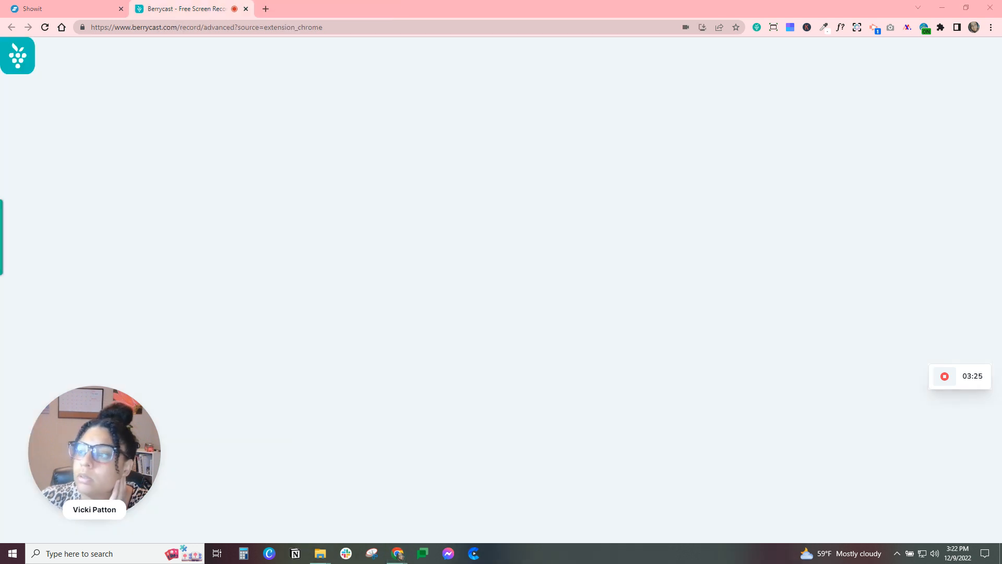
Switch back to Showit and extend the New Canvas section's height to 500.
{"action": "left_click", "coordinate": [69, 6]}
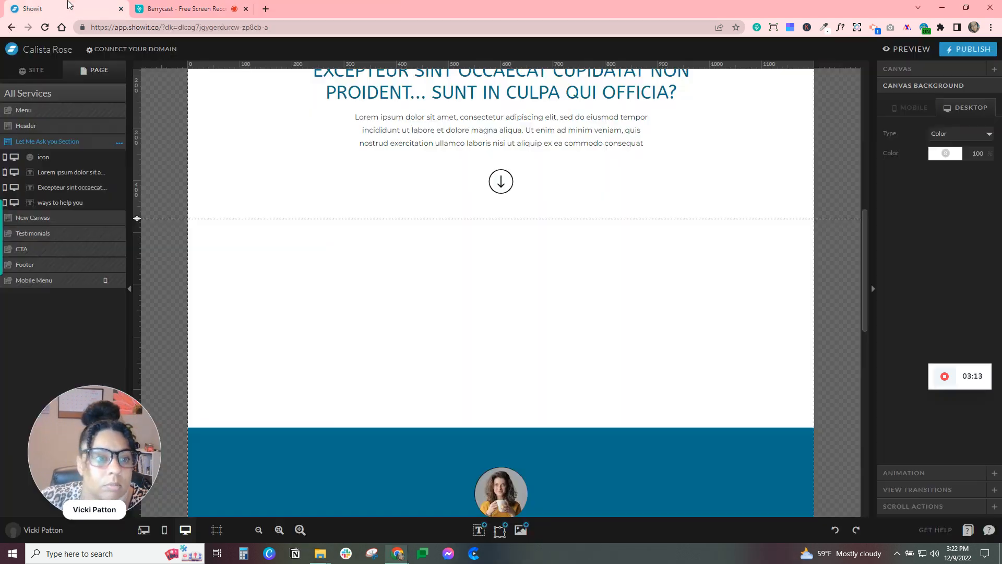
{"action": "left_click", "coordinate": [510, 290]}
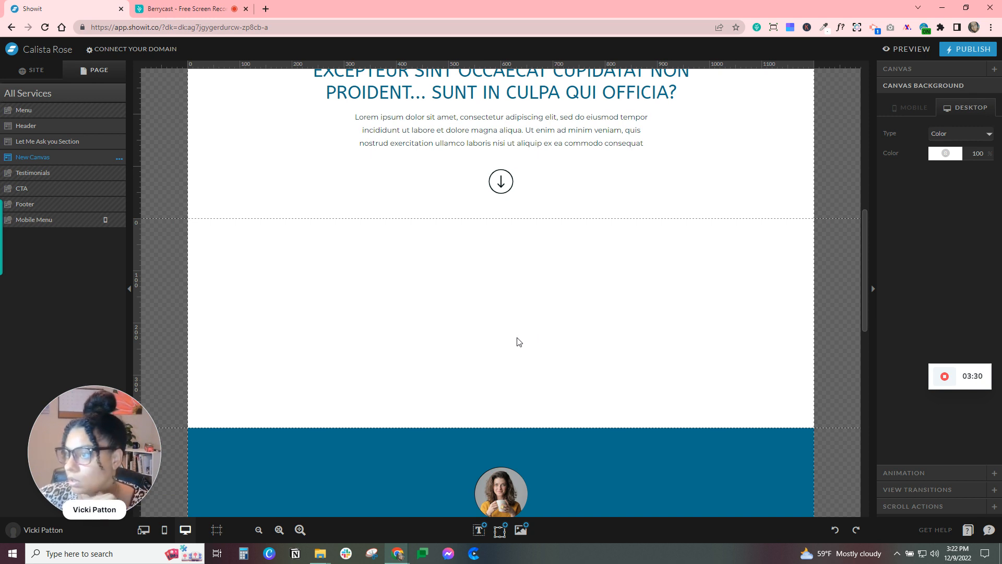
{"action": "scroll", "coordinate": [208, 365], "scroll_direction": "down", "scroll_amount": 3}
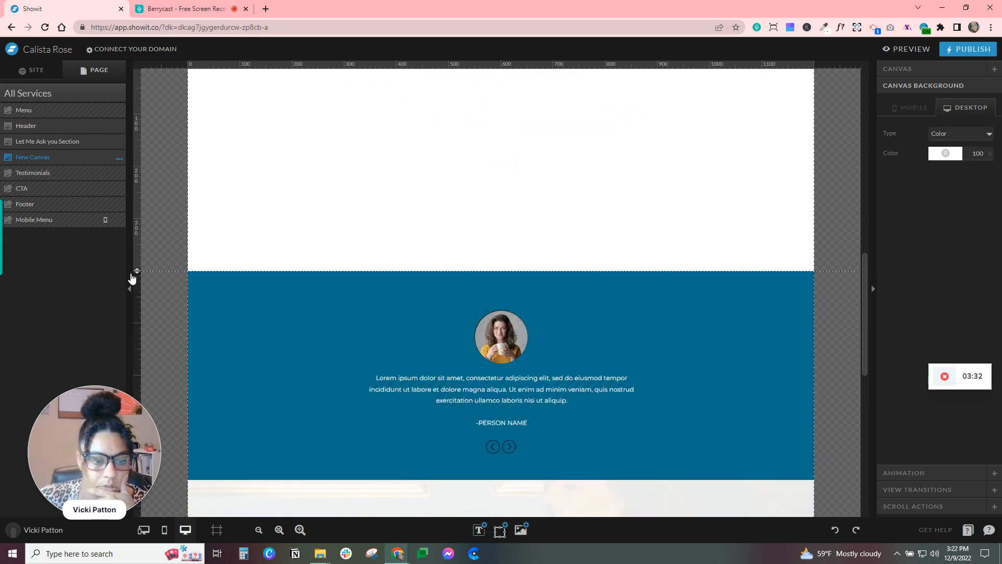
{"action": "left_click_drag", "start_coordinate": [137, 272], "coordinate": [145, 324]}
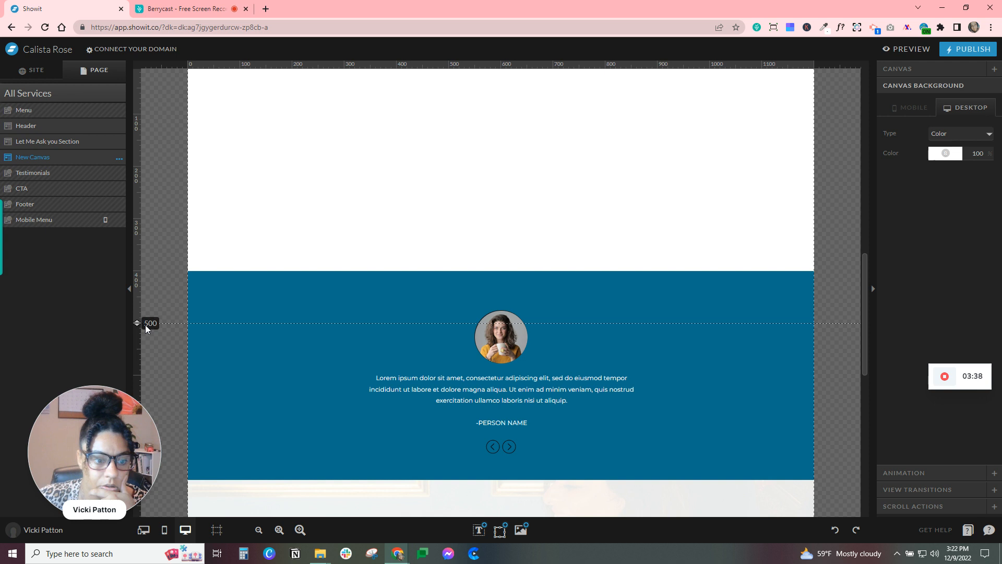
{"action": "left_click_drag", "start_coordinate": [145, 325], "coordinate": [145, 324]}
{"action": "scroll", "coordinate": [148, 328], "scroll_direction": "up", "scroll_amount": 2}
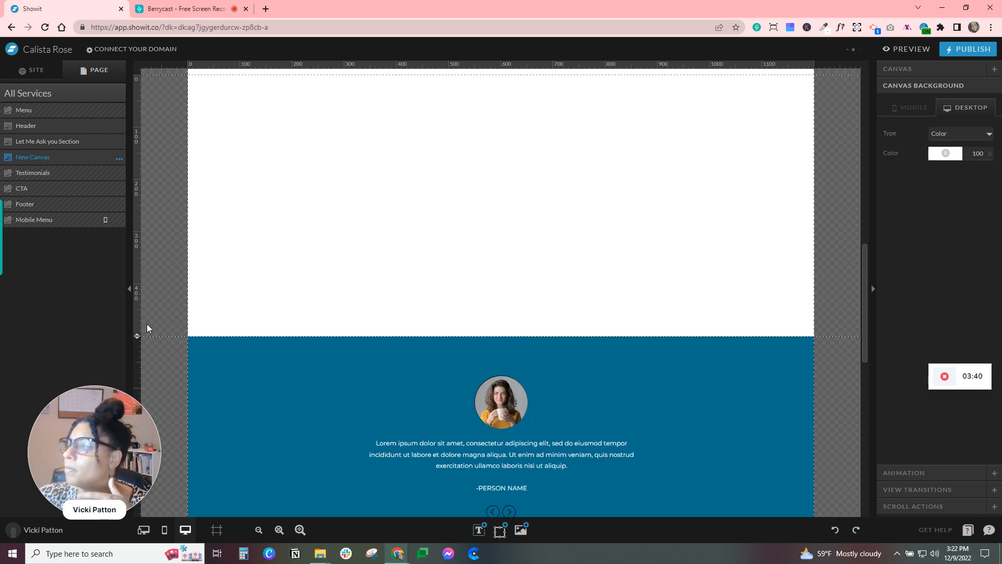
{"action": "scroll", "coordinate": [401, 301], "scroll_direction": "up", "scroll_amount": 15}
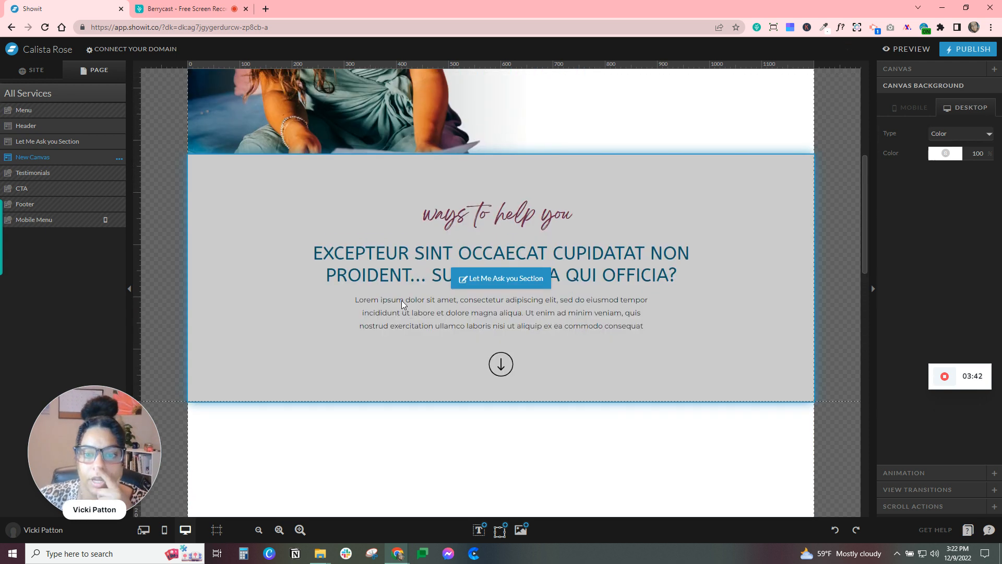
{"action": "scroll", "coordinate": [743, 313], "scroll_direction": "down", "scroll_amount": 15}
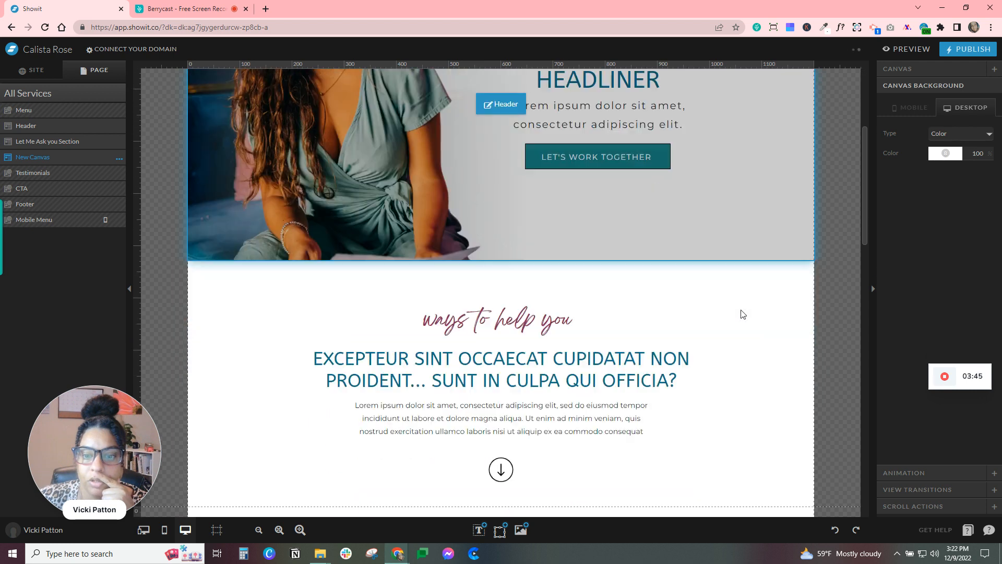
Add the Home page's About Me canvas to All Services and place it between Let Me Ask you Section and New Canvas.
{"action": "scroll", "coordinate": [191, 254], "scroll_direction": "up", "scroll_amount": 4}
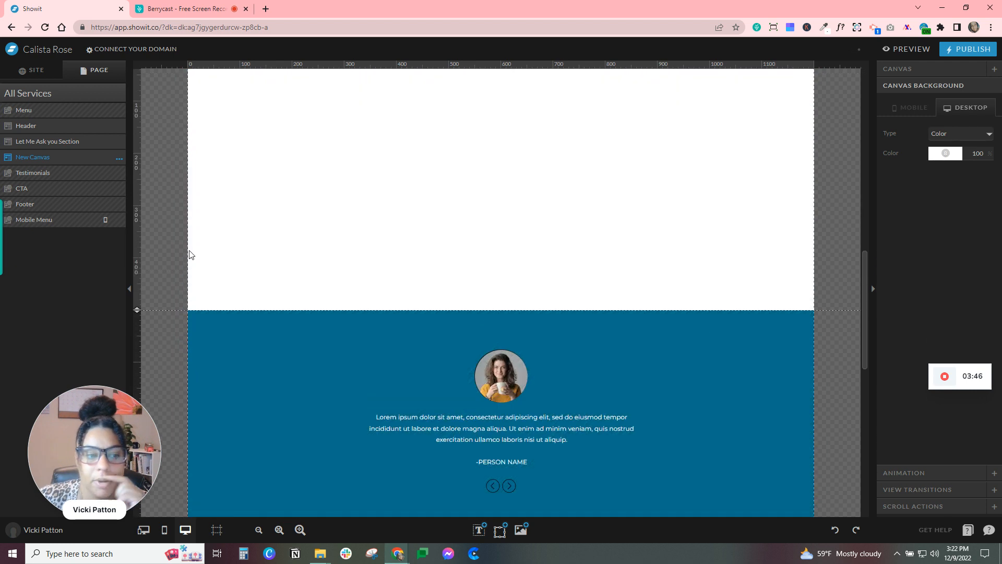
{"action": "left_click", "coordinate": [119, 95]}
{"action": "left_click", "coordinate": [126, 123]}
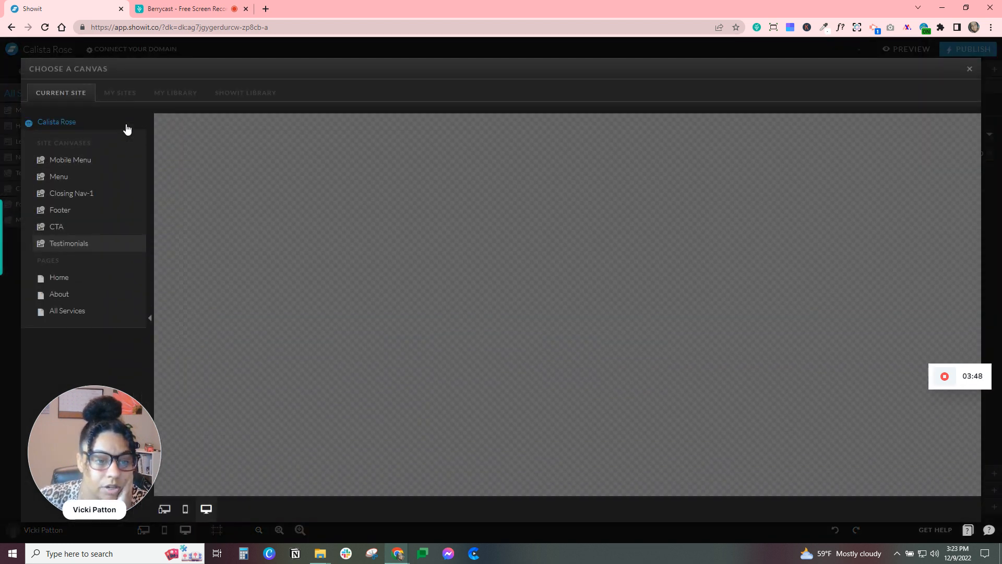
{"action": "left_click", "coordinate": [93, 281]}
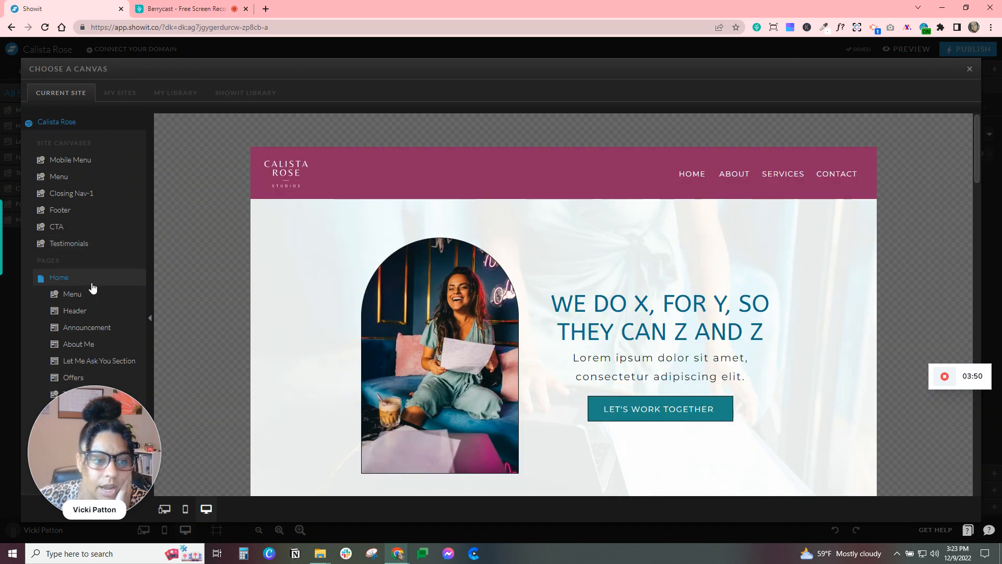
{"action": "scroll", "coordinate": [624, 324], "scroll_direction": "down", "scroll_amount": 10}
{"action": "scroll", "coordinate": [638, 266], "scroll_direction": "up", "scroll_amount": 4}
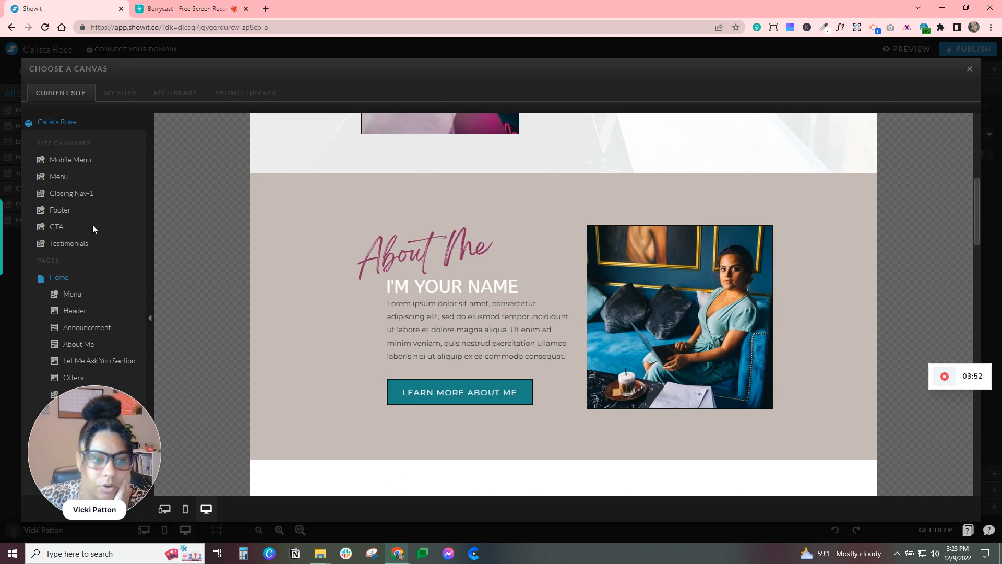
{"action": "left_click", "coordinate": [86, 345]}
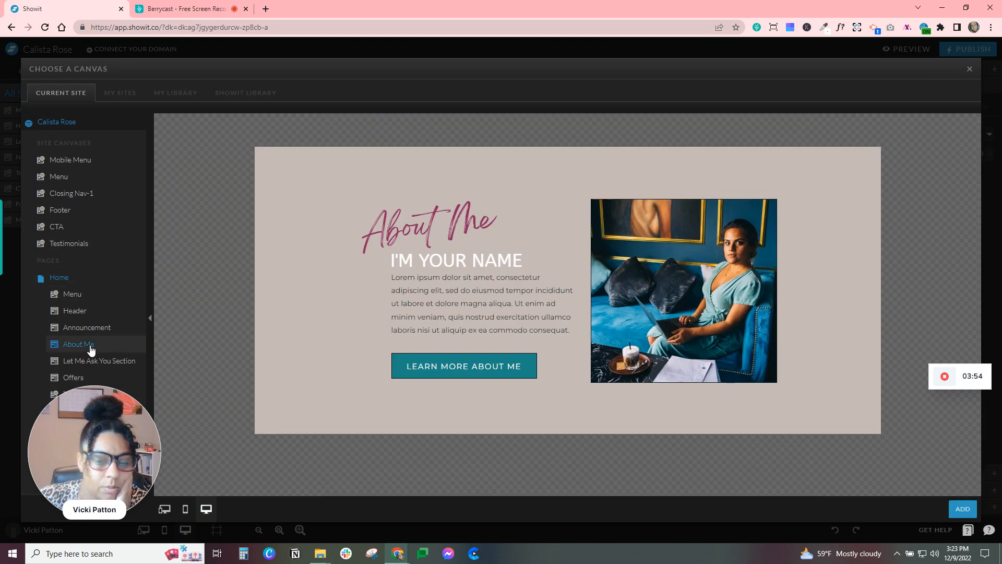
{"action": "left_click", "coordinate": [963, 508]}
{"action": "left_click_drag", "start_coordinate": [61, 237], "coordinate": [106, 153]}
Copy the photo and its frame from the About Me canvas into New Canvas.
{"action": "scroll", "coordinate": [600, 326], "scroll_direction": "up", "scroll_amount": 3}
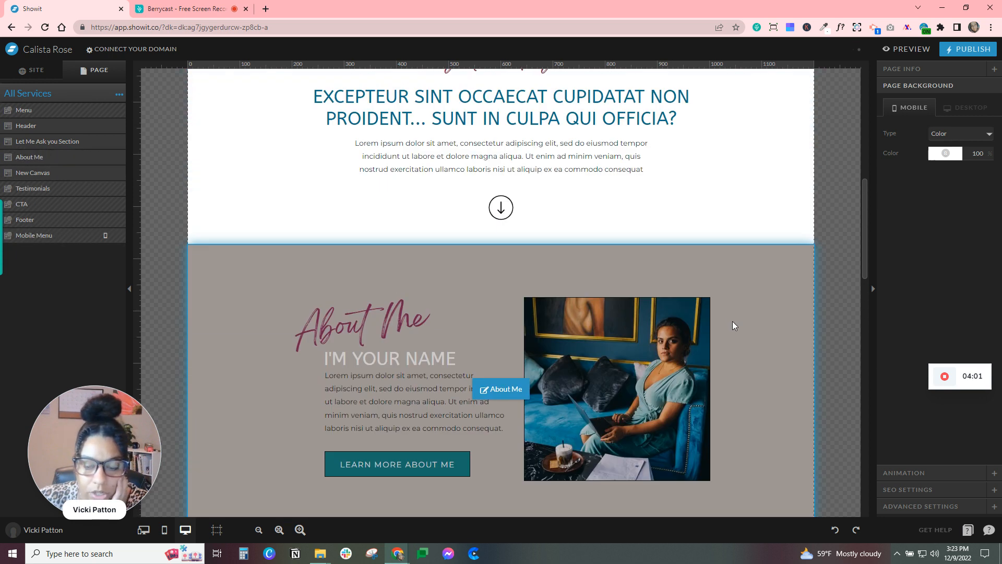
{"action": "left_click", "coordinate": [796, 361]}
{"action": "left_click_drag", "start_coordinate": [771, 272], "coordinate": [659, 321]}
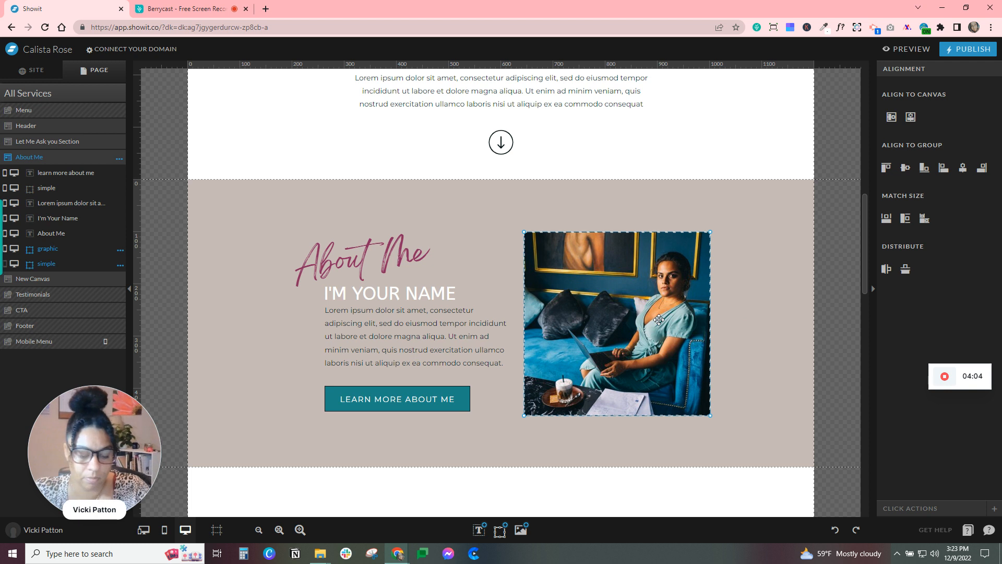
{"action": "scroll", "coordinate": [593, 429], "scroll_direction": "down", "scroll_amount": 5}
{"action": "scroll", "coordinate": [615, 299], "scroll_direction": "up", "scroll_amount": 4}
{"action": "scroll", "coordinate": [671, 265], "scroll_direction": "down", "scroll_amount": 1}
{"action": "scroll", "coordinate": [653, 374], "scroll_direction": "down", "scroll_amount": 3}
{"action": "left_click", "coordinate": [642, 327]}
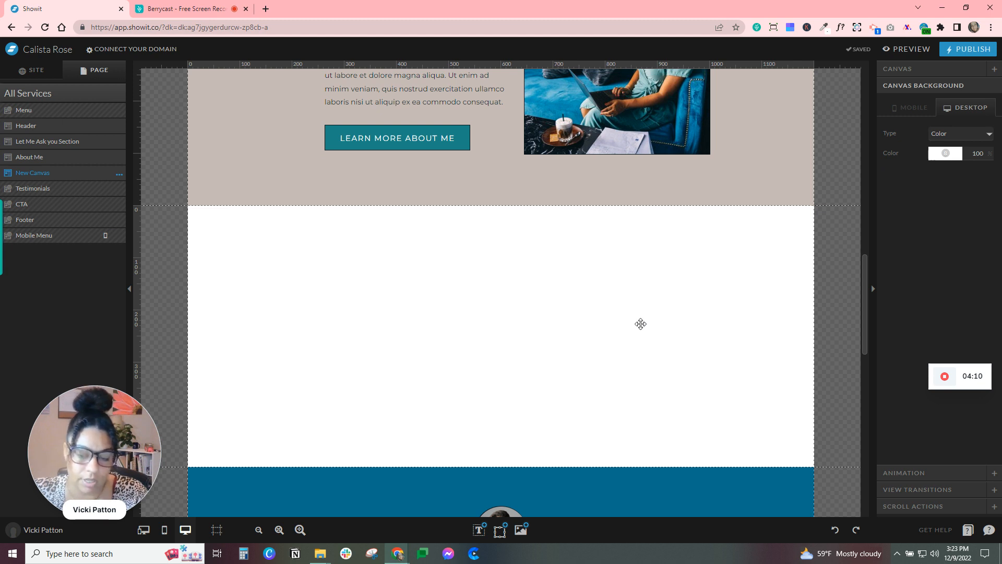
{"action": "key", "text": "ctrl+v"}
Rename New Canvas as Offer 1.
{"action": "left_click", "coordinate": [119, 175]}
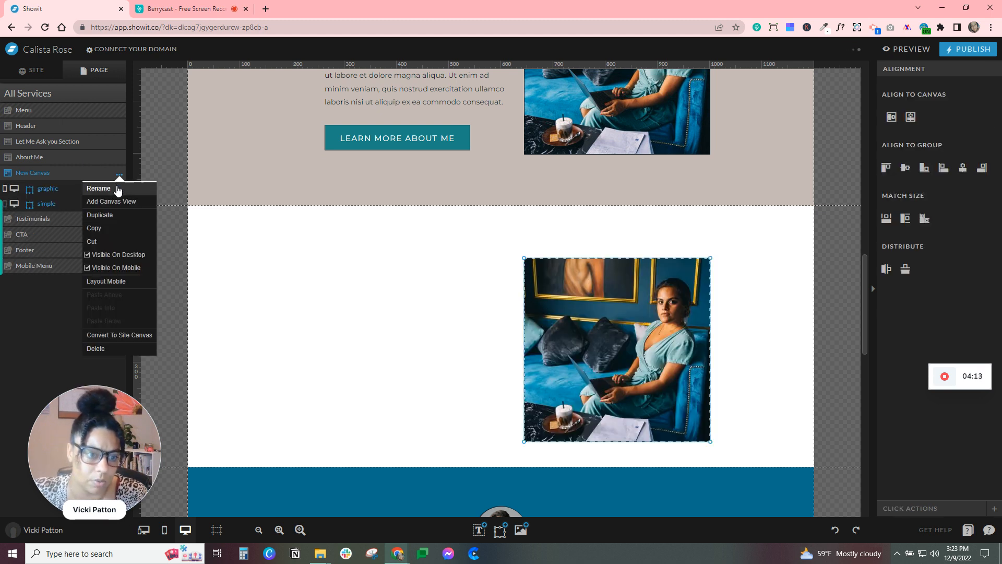
{"action": "left_click", "coordinate": [117, 187]}
{"action": "type", "text": "Offer 1"}
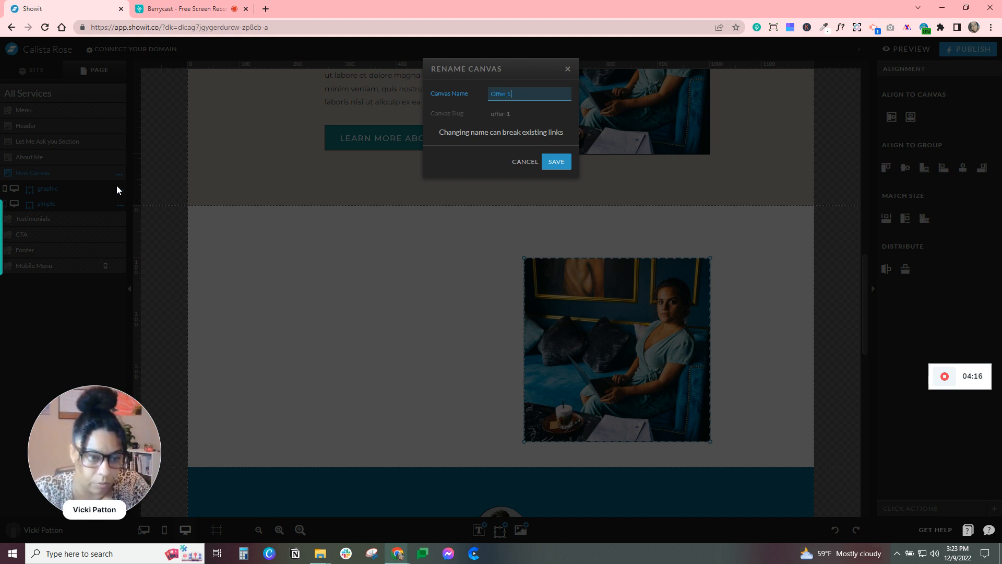
{"action": "left_click", "coordinate": [556, 162]}
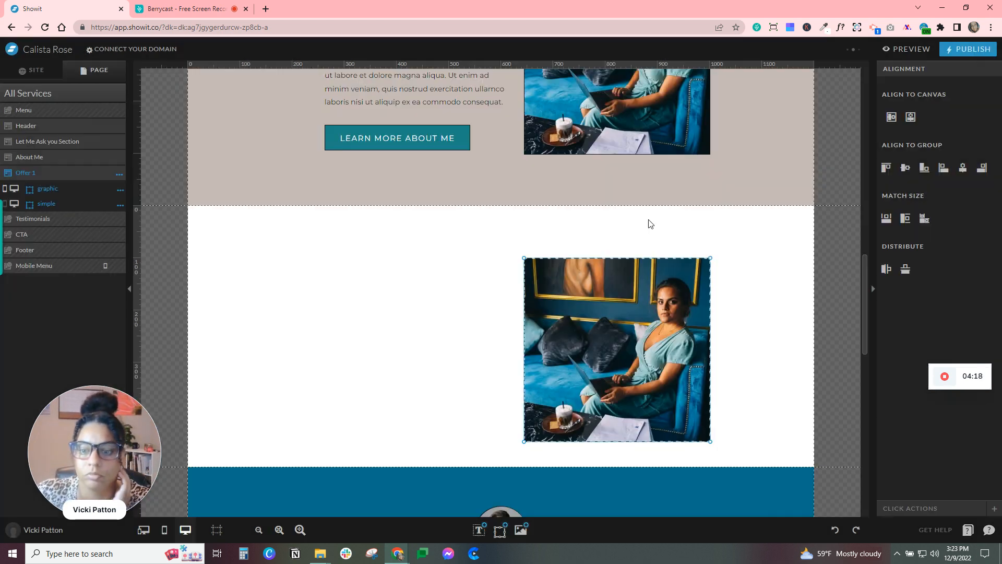
Move the framed photo to the left half of Offer 1 and extend the canvas's height to about 685 px.
{"action": "left_click_drag", "start_coordinate": [768, 316], "coordinate": [403, 347]}
{"action": "left_click", "coordinate": [549, 360]}
{"action": "scroll", "coordinate": [140, 282], "scroll_direction": "down", "scroll_amount": 4}
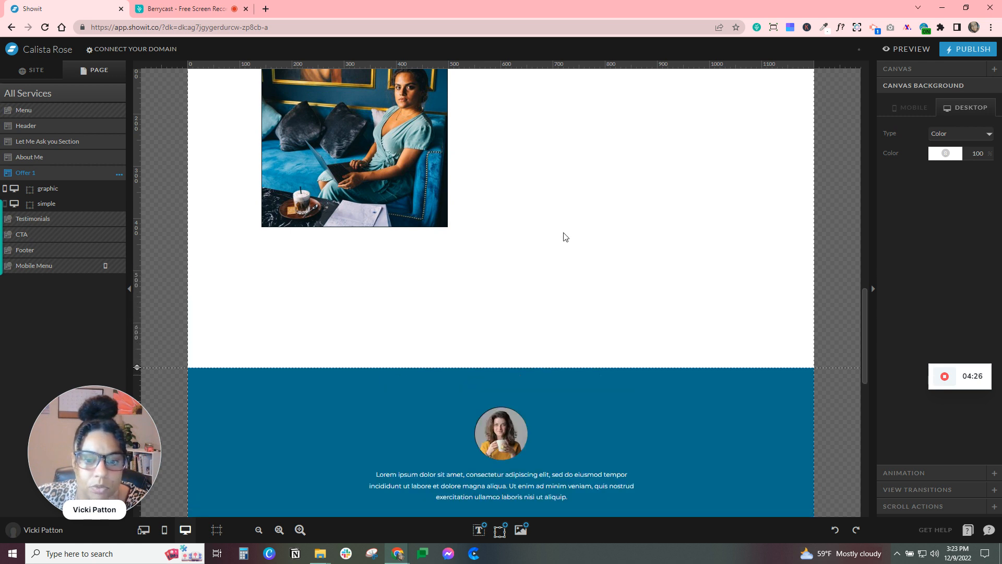
{"action": "scroll", "coordinate": [563, 202], "scroll_direction": "up", "scroll_amount": 2}
{"action": "scroll", "coordinate": [563, 206], "scroll_direction": "up", "scroll_amount": 1}
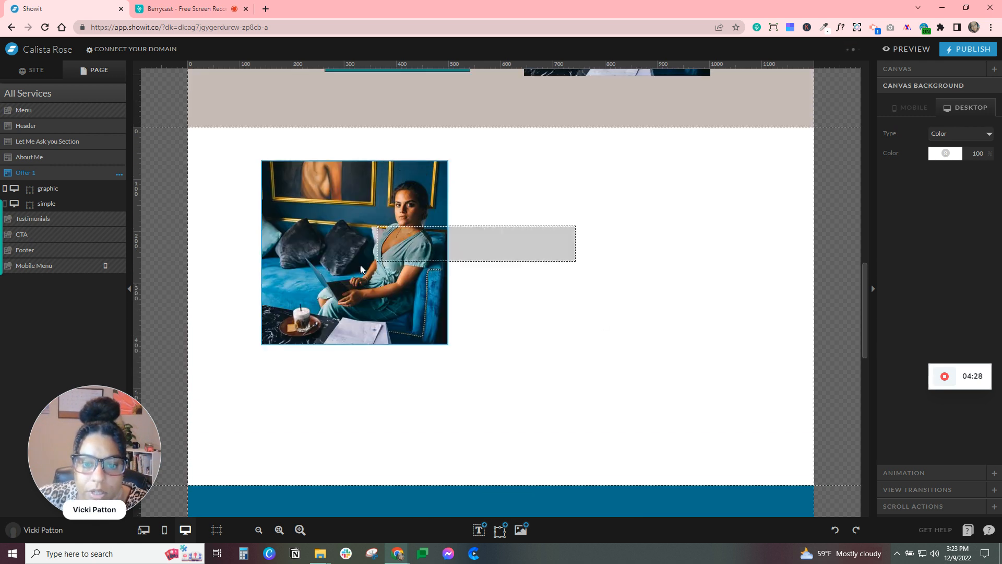
{"action": "left_click", "coordinate": [345, 224]}
{"action": "left_click_drag", "start_coordinate": [344, 224], "coordinate": [351, 260]}
Add a rectangle to Offer 1, place it behind the photo and rename it Background Box.
{"action": "left_click", "coordinate": [501, 531]}
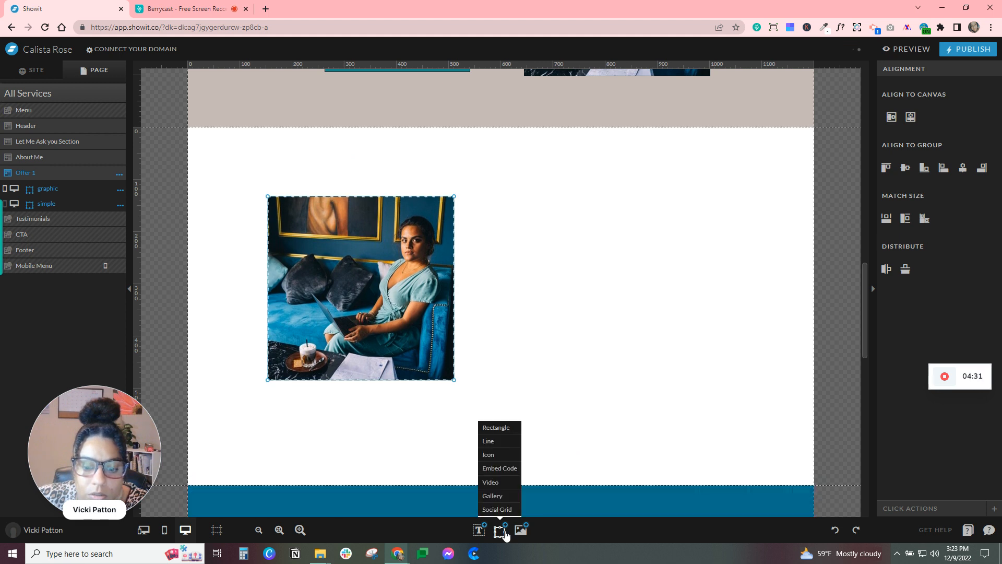
{"action": "left_click", "coordinate": [493, 428]}
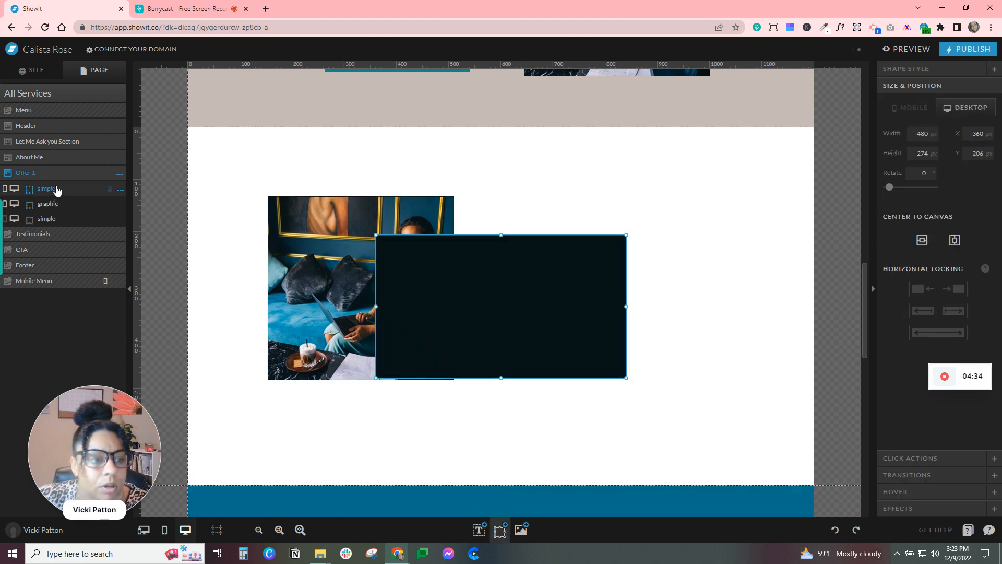
{"action": "left_click_drag", "start_coordinate": [111, 223], "coordinate": [112, 223]}
{"action": "left_click", "coordinate": [120, 220]}
{"action": "left_click", "coordinate": [119, 235]}
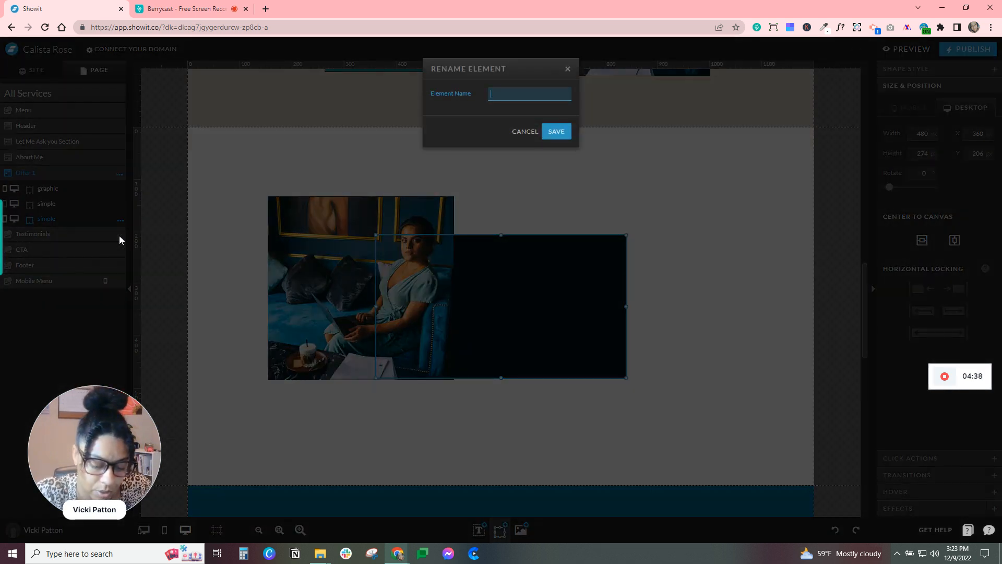
{"action": "type", "text": "Background"}
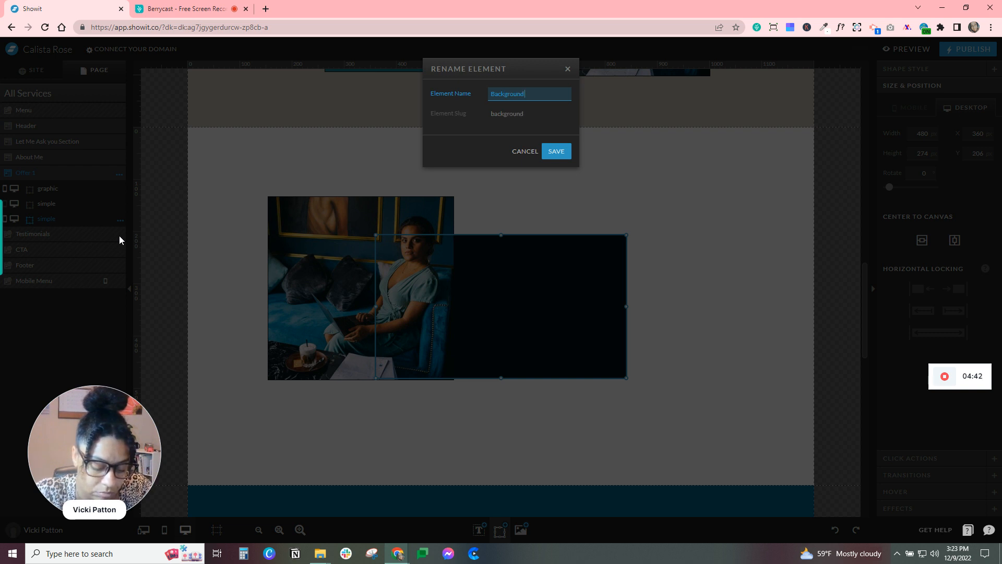
{"action": "type", "text": " Box"}
{"action": "key", "text": "Return"}
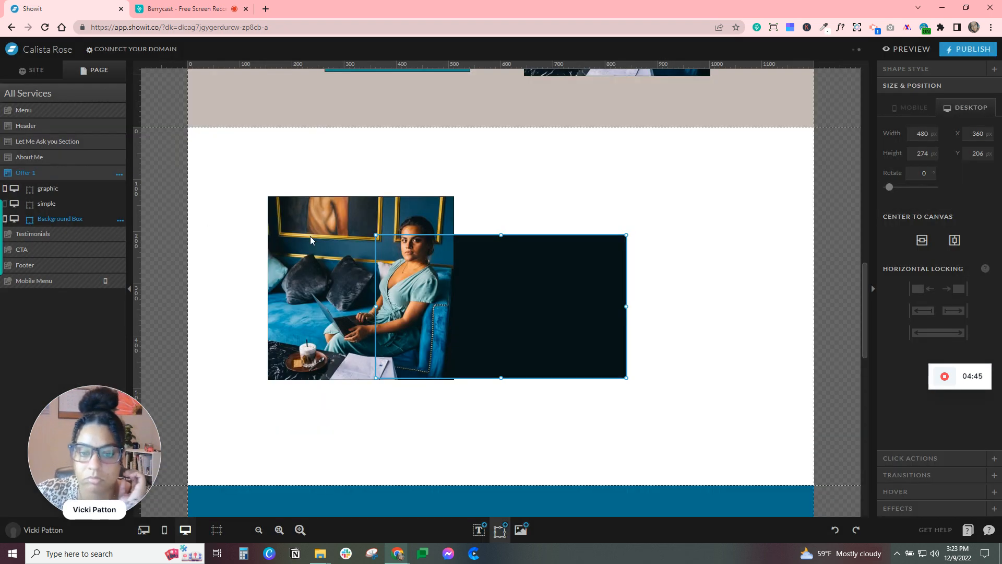
Enlarge the Background Box around the photo to about 1063 by 487 px and shorten the Offer 1 canvas to about 600 px.
{"action": "left_click_drag", "start_coordinate": [562, 330], "coordinate": [407, 243]}
{"action": "left_click_drag", "start_coordinate": [470, 220], "coordinate": [775, 223]}
{"action": "left_click_drag", "start_coordinate": [497, 292], "coordinate": [513, 403]}
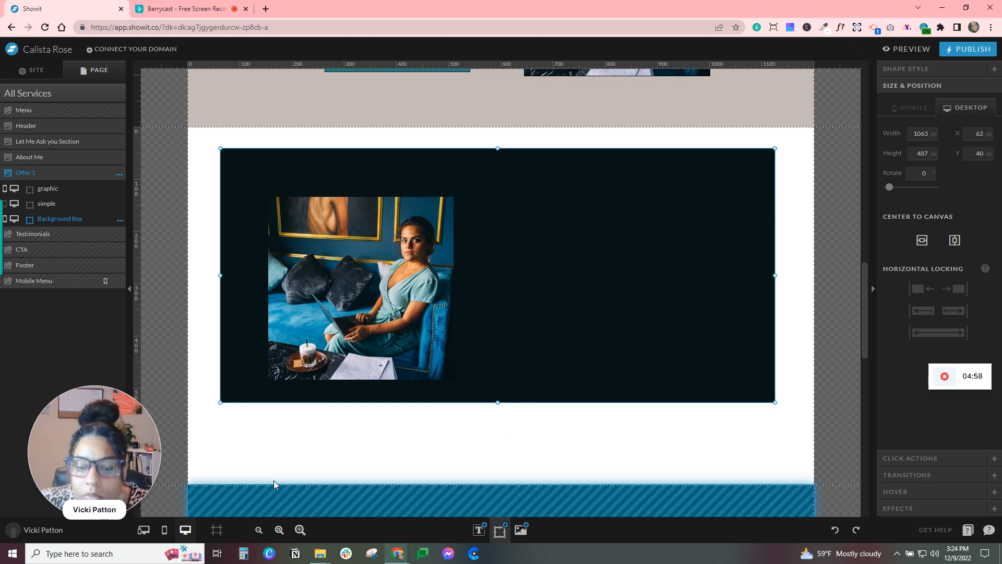
{"action": "left_click_drag", "start_coordinate": [97, 441], "coordinate": [15, 441]}
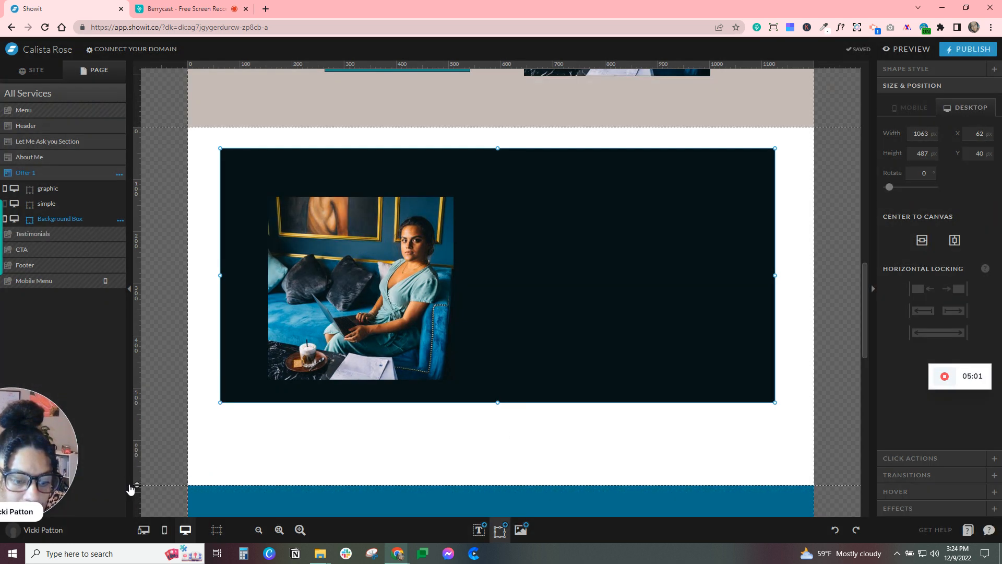
{"action": "left_click_drag", "start_coordinate": [137, 484], "coordinate": [150, 441]}
Centre the Background Box horizontally on the canvas and lower it to about Y 57 px.
{"action": "left_click_drag", "start_coordinate": [640, 232], "coordinate": [644, 232]}
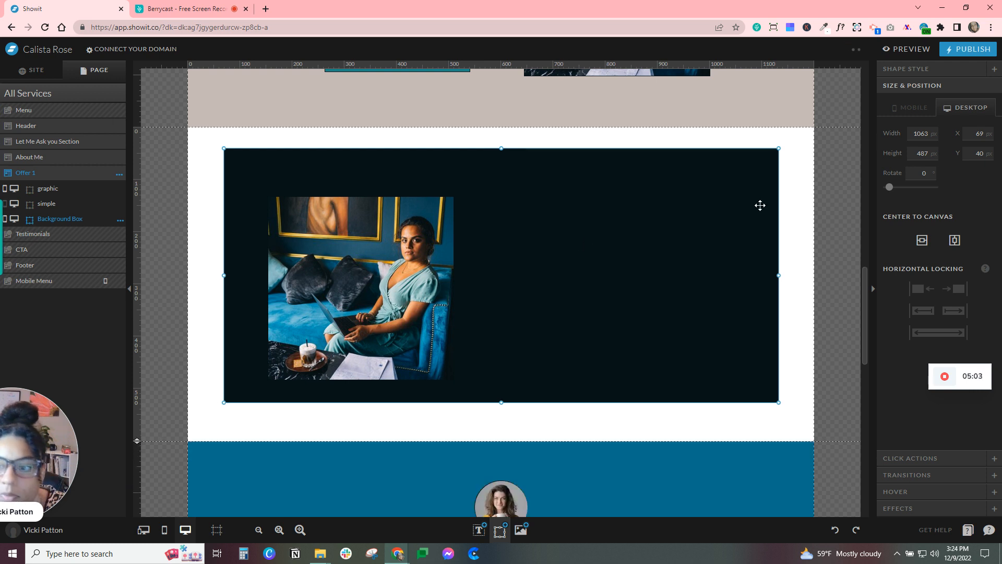
{"action": "left_click", "coordinate": [890, 68]}
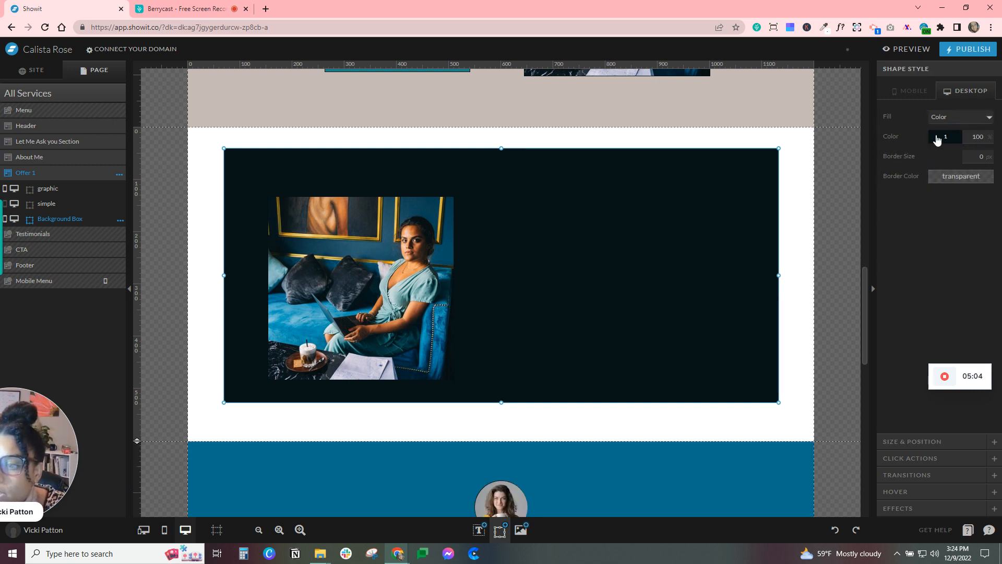
{"action": "left_click", "coordinate": [911, 441]}
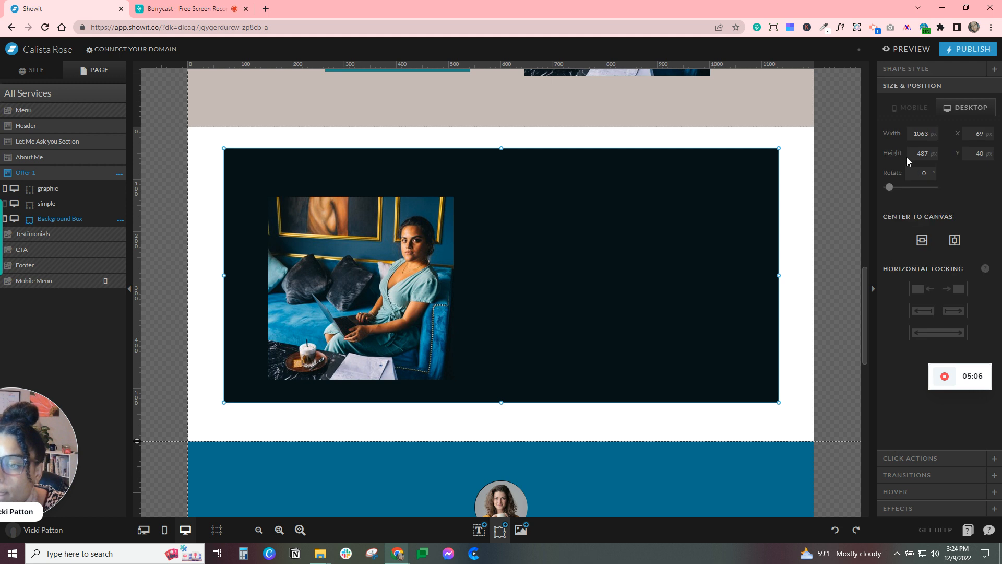
{"action": "left_click", "coordinate": [914, 77]}
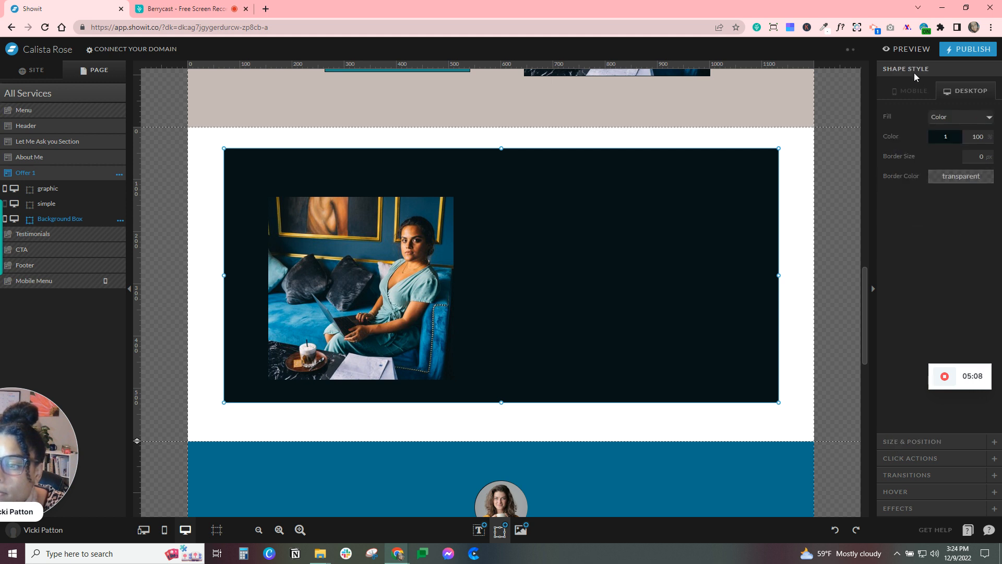
{"action": "left_click", "coordinate": [894, 437]}
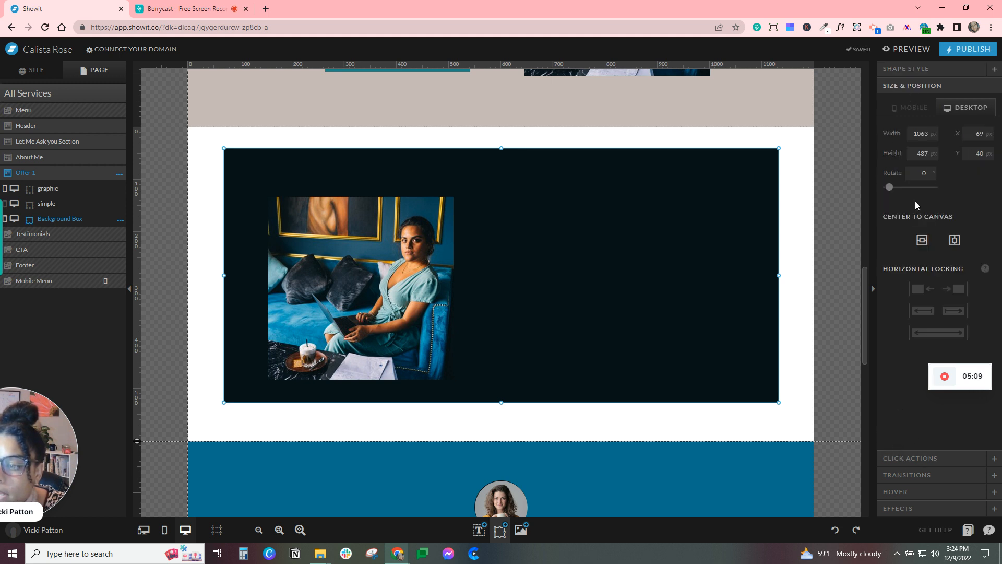
{"action": "left_click", "coordinate": [922, 240]}
{"action": "left_click", "coordinate": [394, 270]}
{"action": "left_click", "coordinate": [597, 236]}
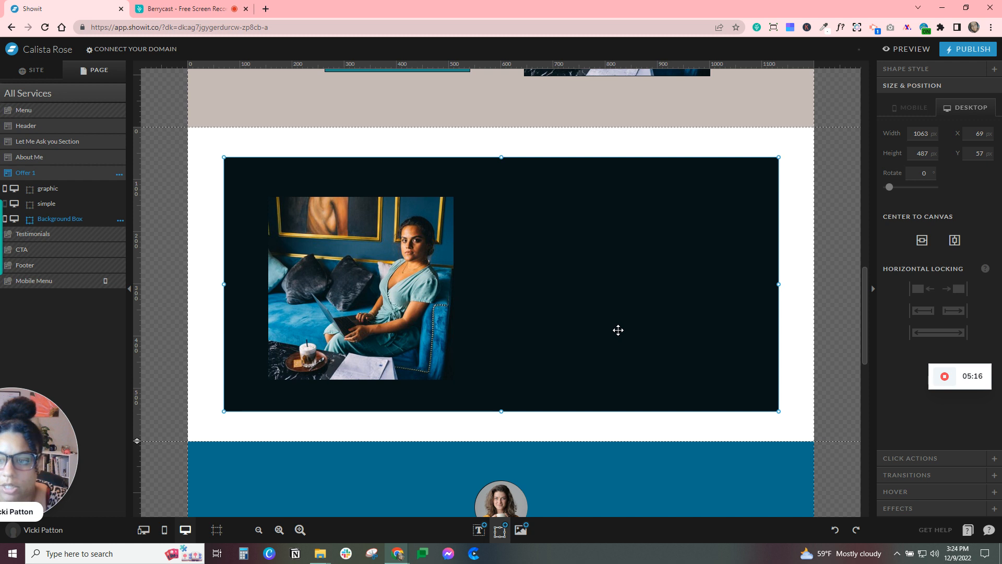
Move the About Me canvas down to between Testimonials and CTA, and check the page's resulting section order.
{"action": "scroll", "coordinate": [660, 352], "scroll_direction": "up", "scroll_amount": 10}
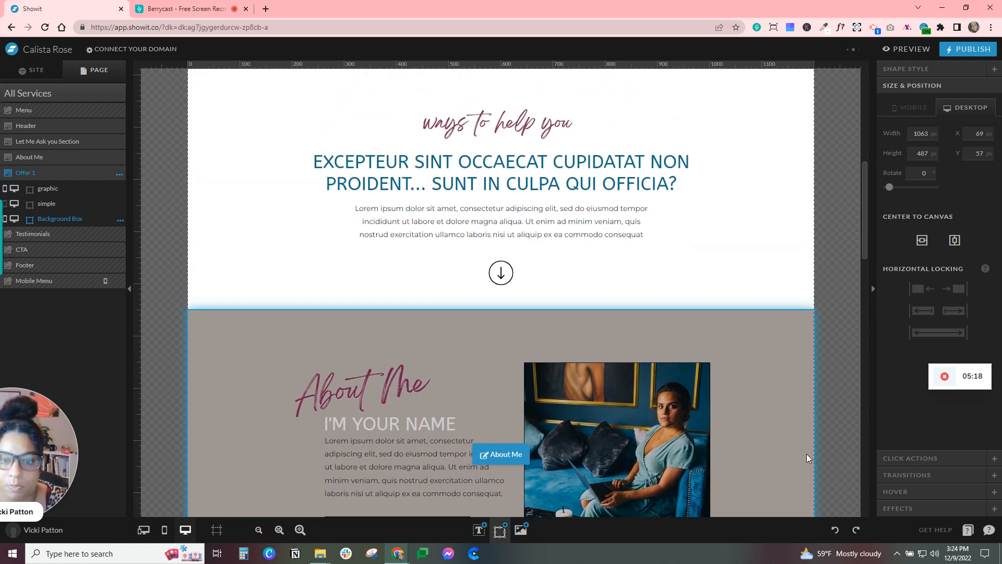
{"action": "scroll", "coordinate": [807, 453], "scroll_direction": "down", "scroll_amount": 5}
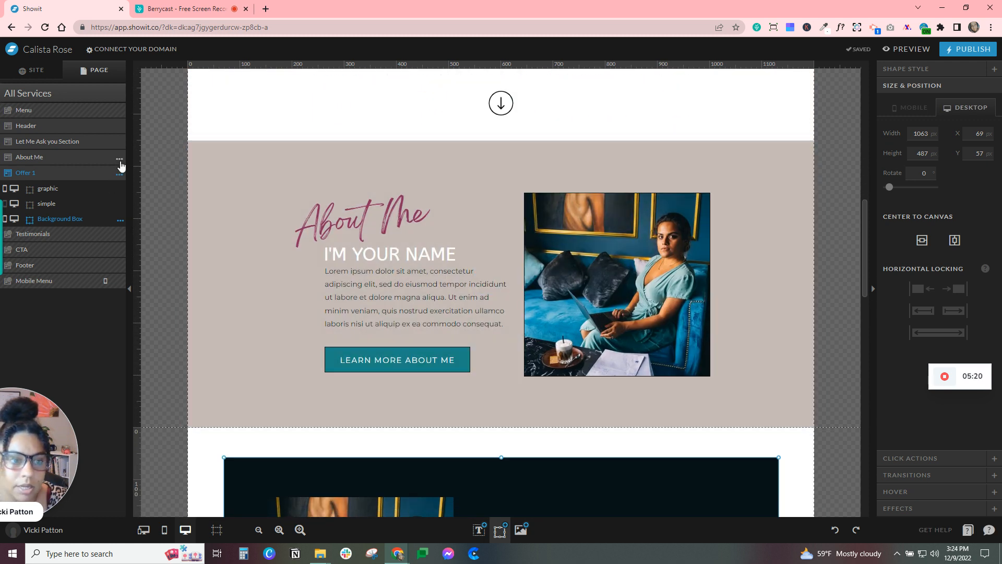
{"action": "left_click_drag", "start_coordinate": [108, 162], "coordinate": [114, 235]}
{"action": "scroll", "coordinate": [755, 354], "scroll_direction": "up", "scroll_amount": 6}
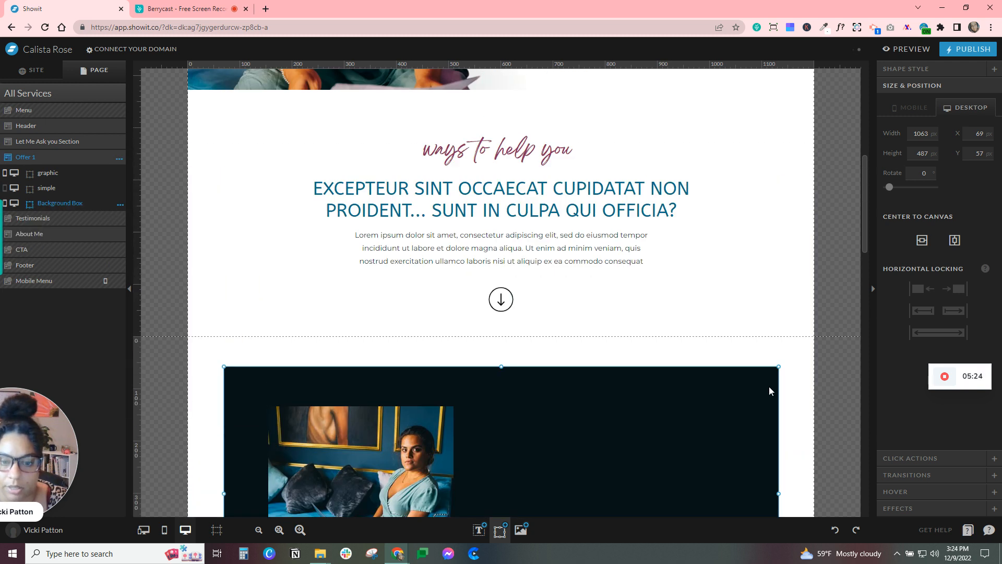
{"action": "left_click", "coordinate": [833, 442]}
{"action": "scroll", "coordinate": [831, 440], "scroll_direction": "up", "scroll_amount": 3}
{"action": "scroll", "coordinate": [832, 437], "scroll_direction": "down", "scroll_amount": 5}
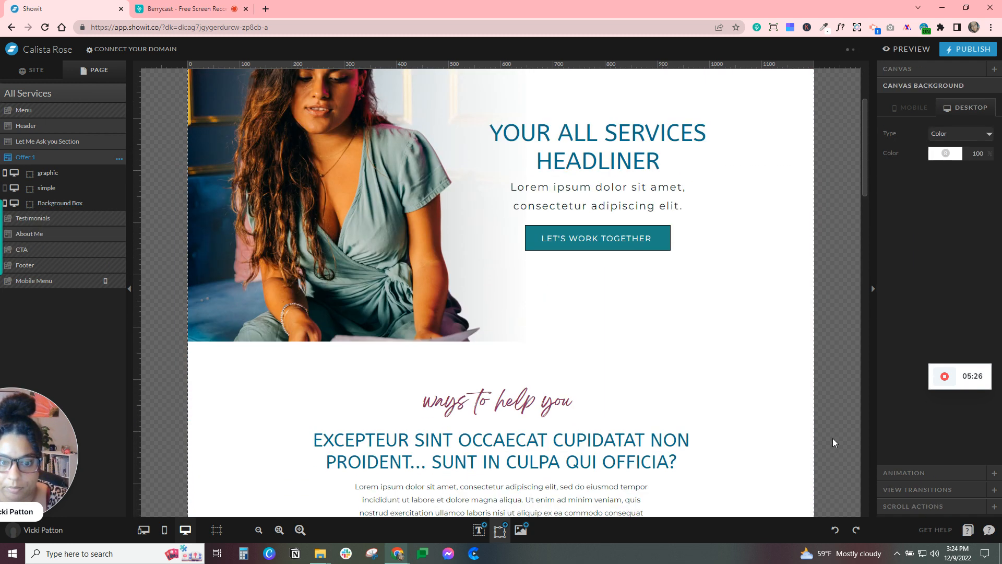
{"action": "scroll", "coordinate": [832, 438], "scroll_direction": "down", "scroll_amount": 6}
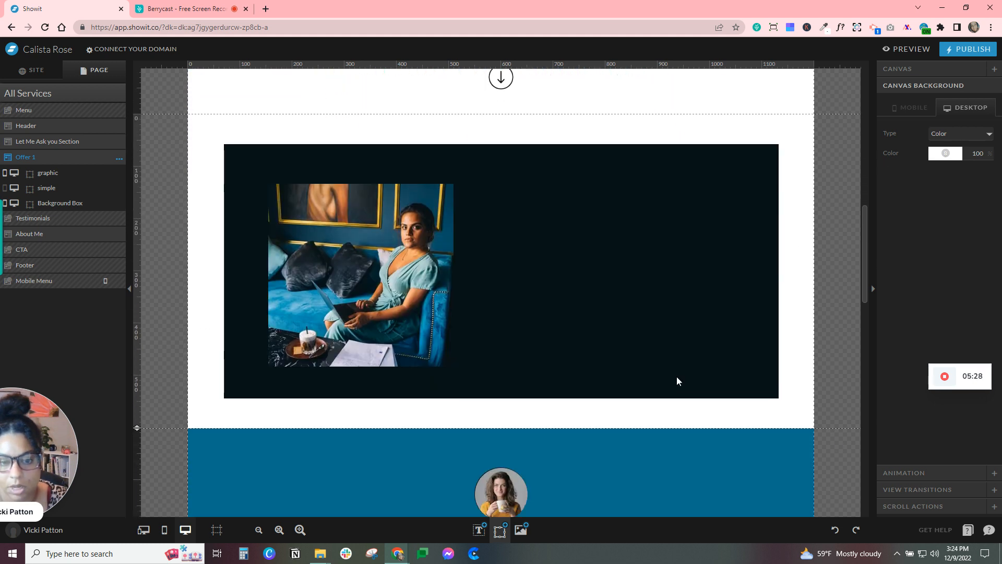
{"action": "left_click", "coordinate": [604, 337]}
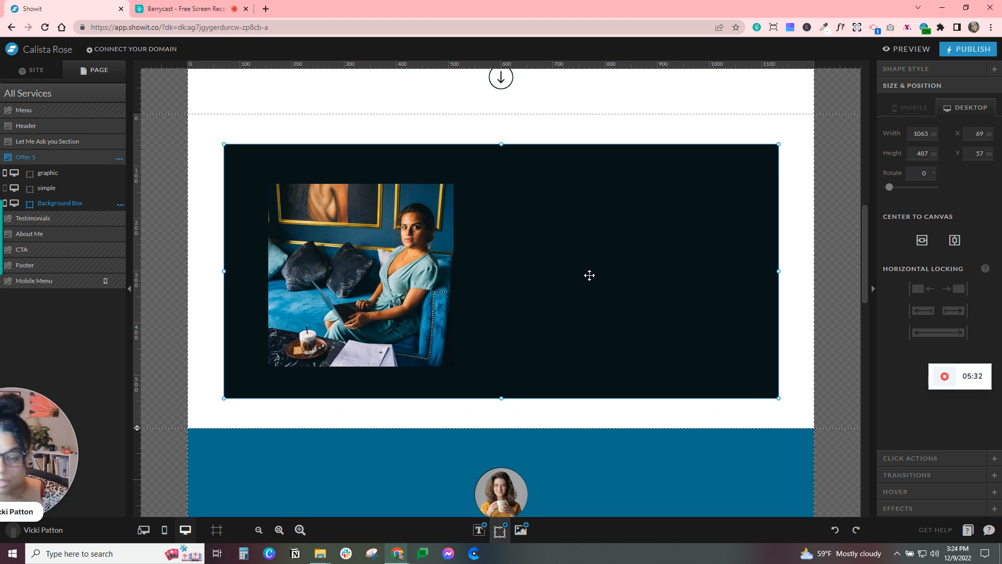
{"action": "left_click", "coordinate": [210, 265]}
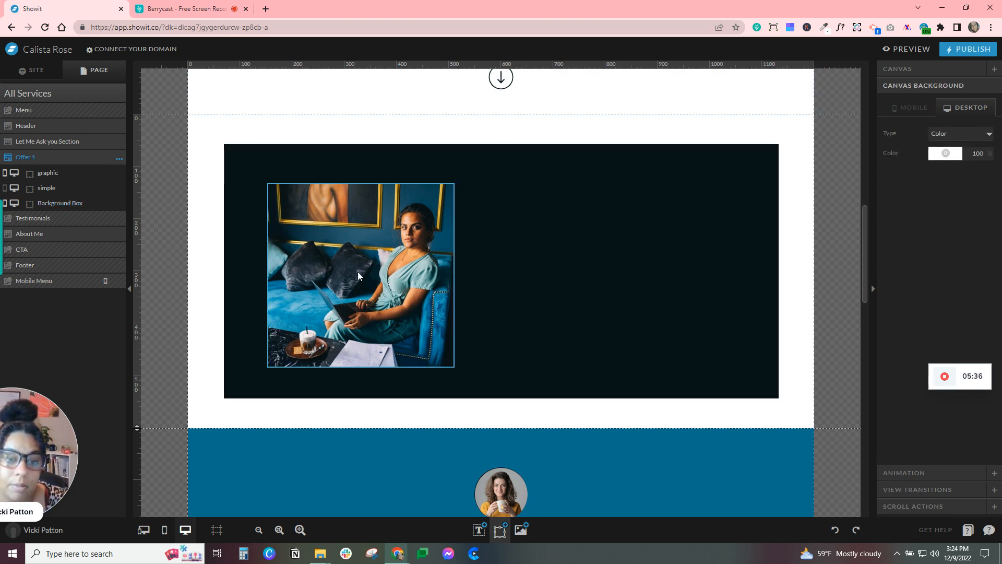
{"action": "left_click_drag", "start_coordinate": [196, 236], "coordinate": [453, 270]}
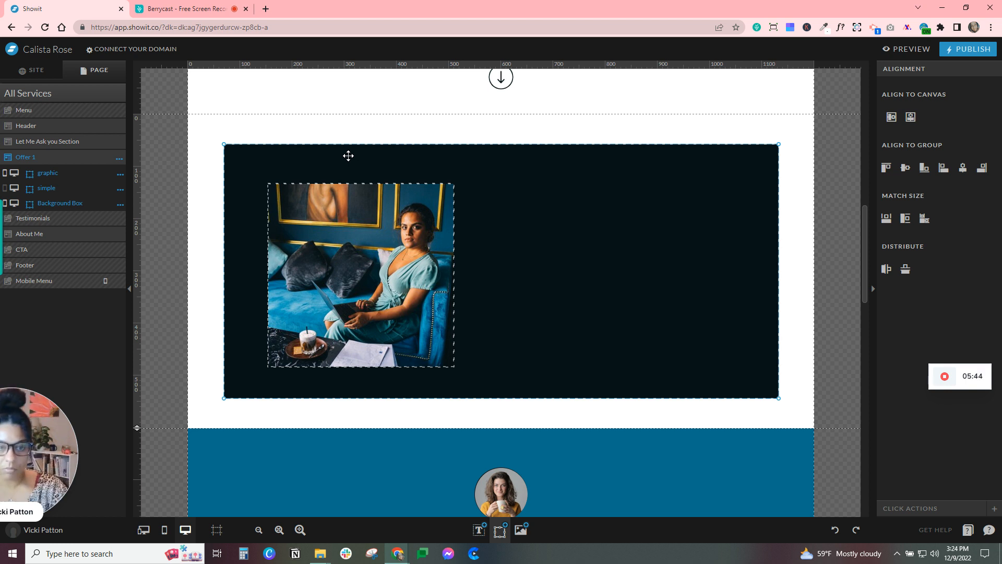
{"action": "left_click", "coordinate": [802, 323]}
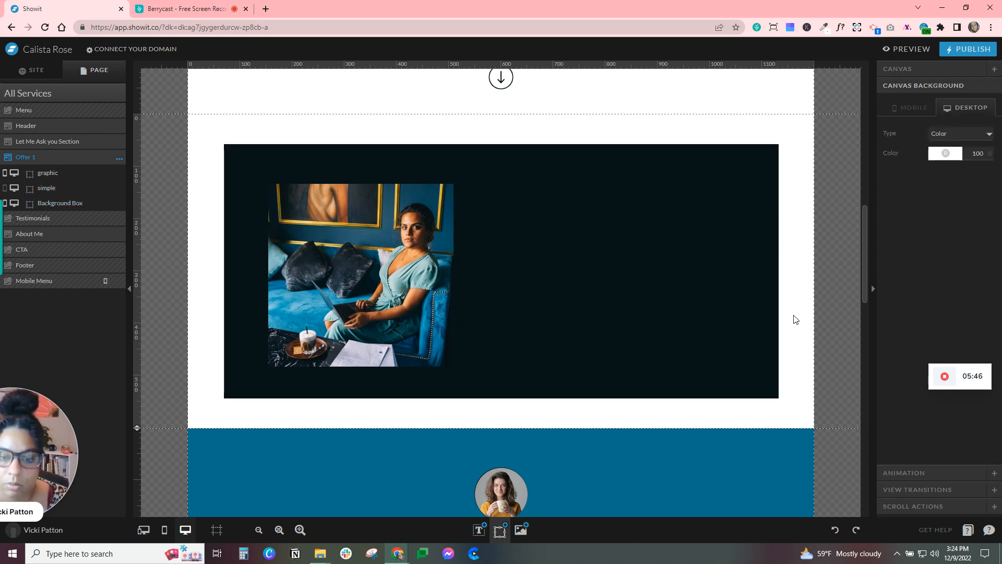
Lock the Background Box in place and centre the photo with its backing shape vertically on the Offer 1 canvas.
{"action": "left_click", "coordinate": [661, 237]}
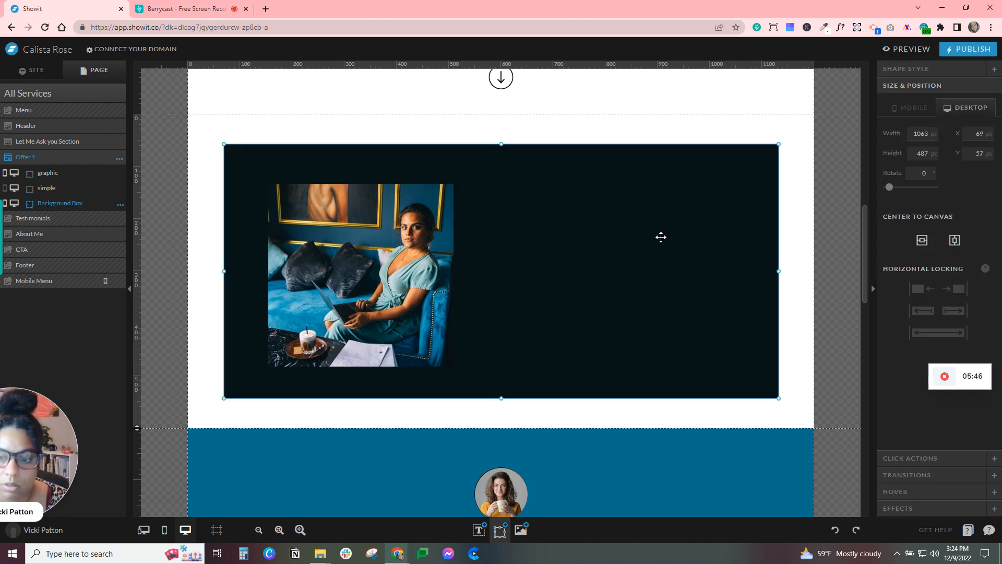
{"action": "left_click", "coordinate": [110, 204]}
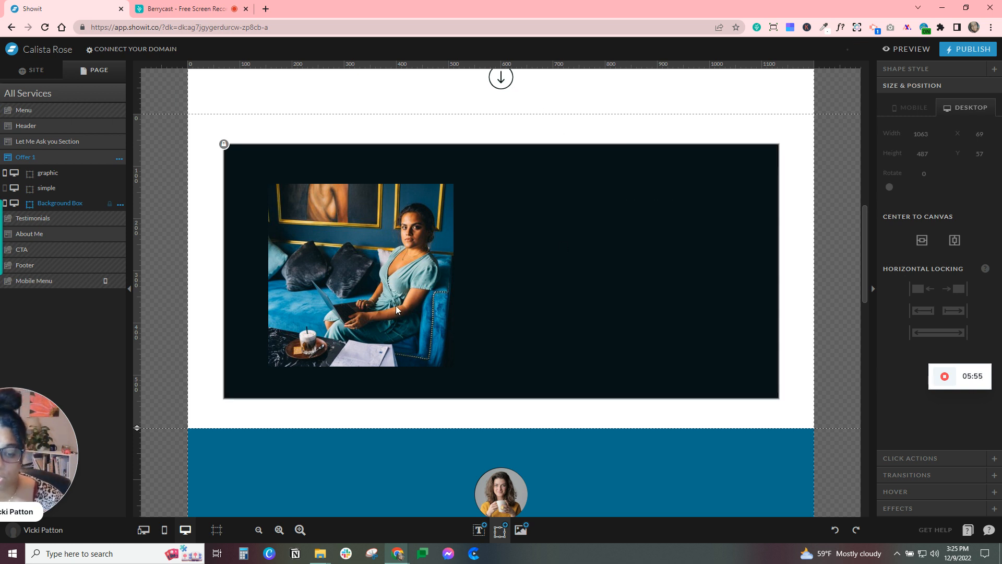
{"action": "left_click_drag", "start_coordinate": [197, 246], "coordinate": [702, 189]}
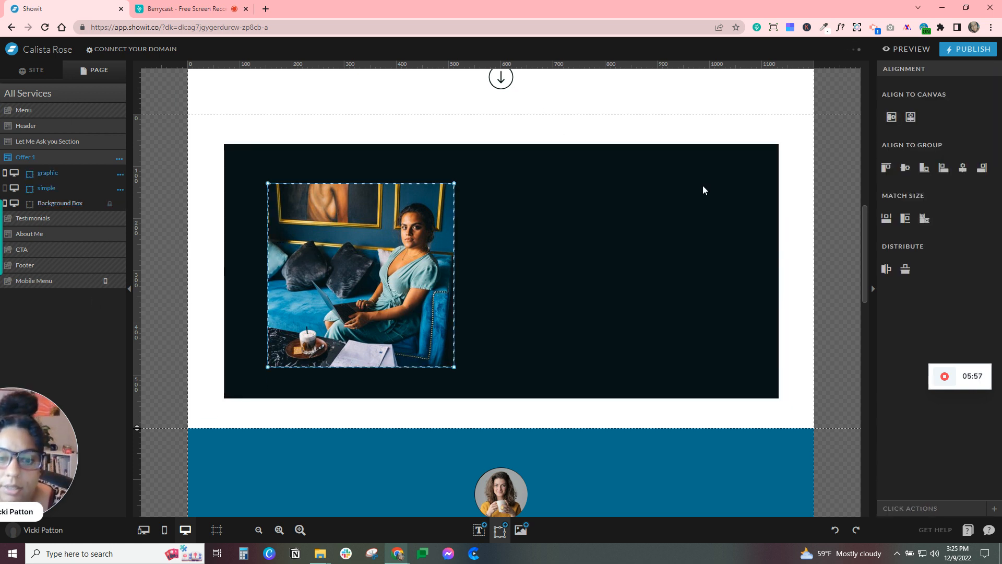
{"action": "left_click", "coordinate": [909, 117]}
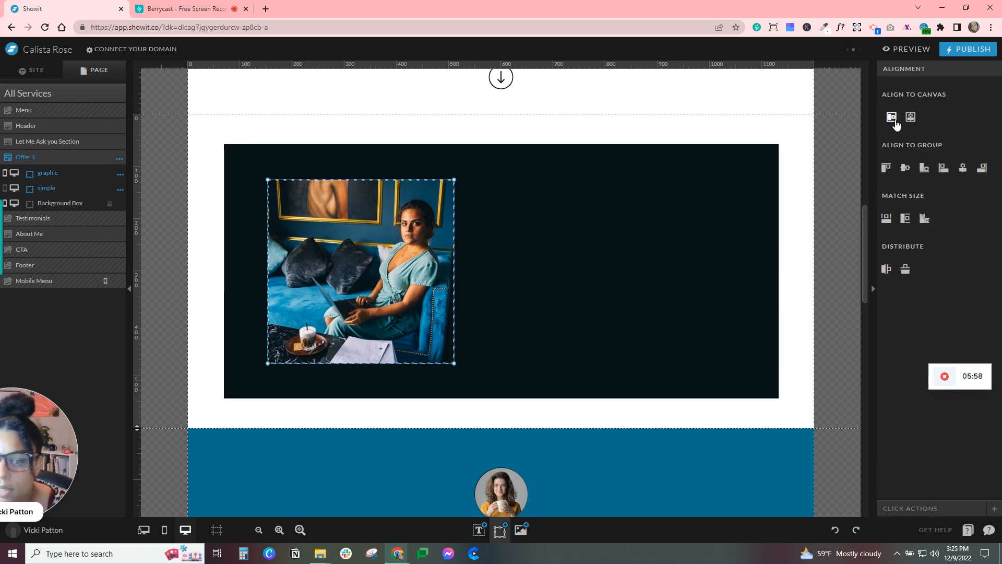
{"action": "left_click", "coordinate": [598, 304]}
Set the fill of the simple shape behind the Offer 1 photo to palette colour 4.
{"action": "left_click", "coordinate": [74, 192]}
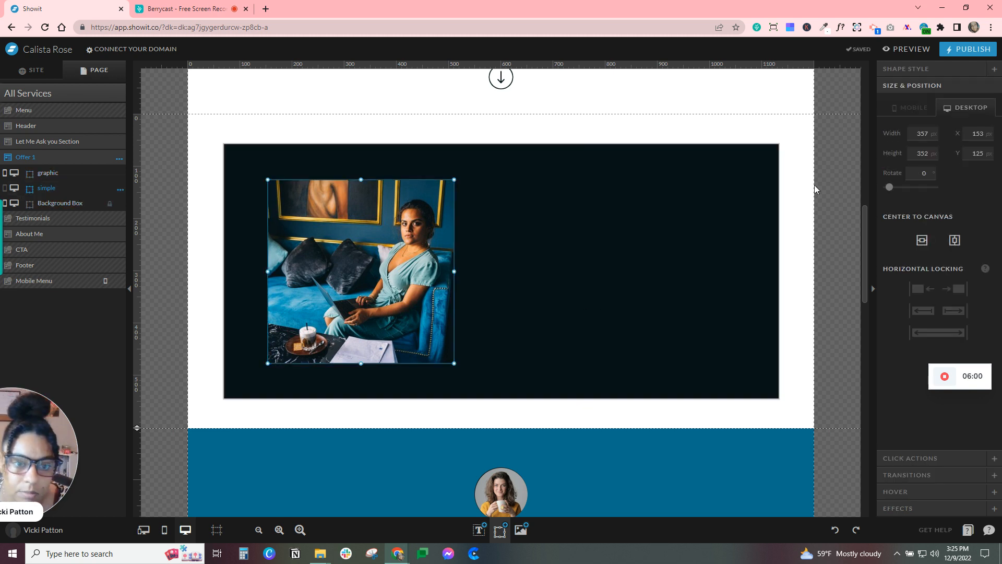
{"action": "left_click", "coordinate": [908, 69]}
{"action": "left_click", "coordinate": [940, 138]}
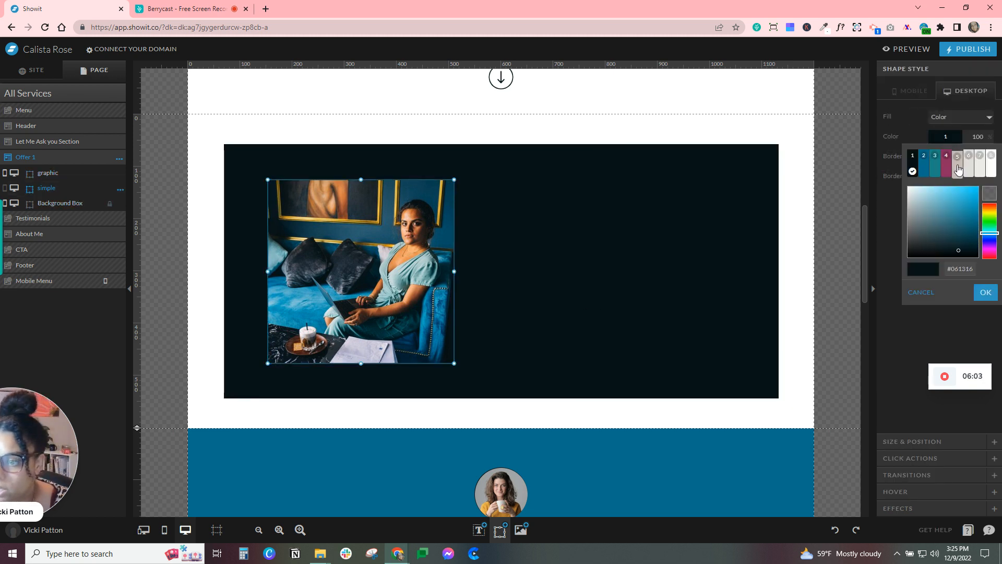
{"action": "left_click", "coordinate": [942, 161]}
{"action": "left_click", "coordinate": [797, 265]}
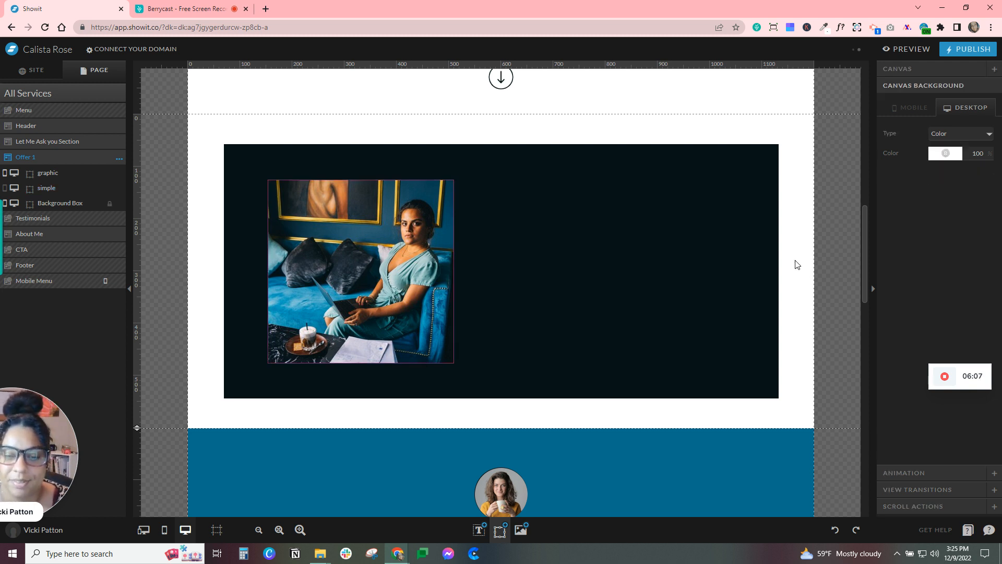
{"action": "left_click", "coordinate": [235, 174]}
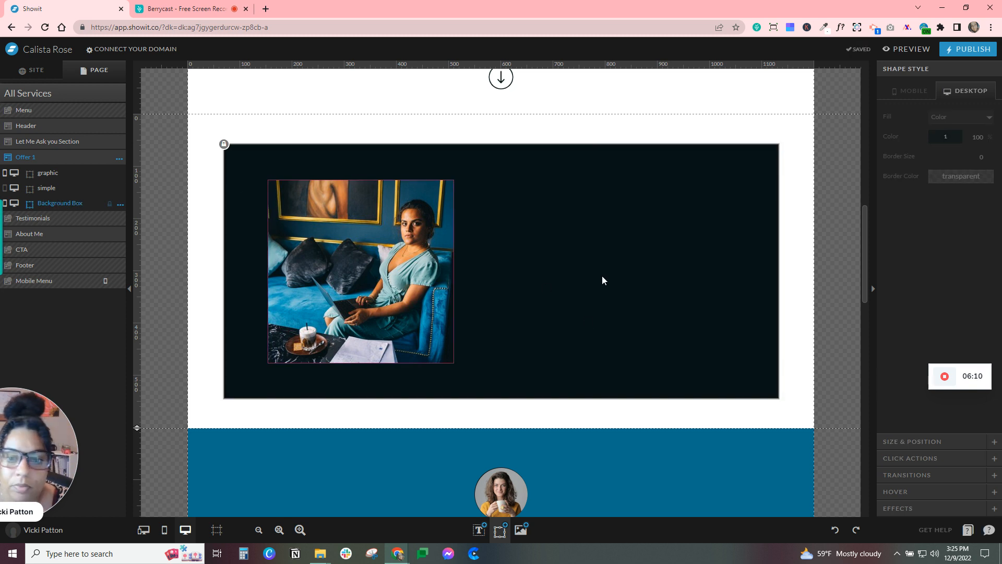
Move the About Me canvas up to between Offer 1 and Testimonials.
{"action": "scroll", "coordinate": [565, 351], "scroll_direction": "up", "scroll_amount": 3}
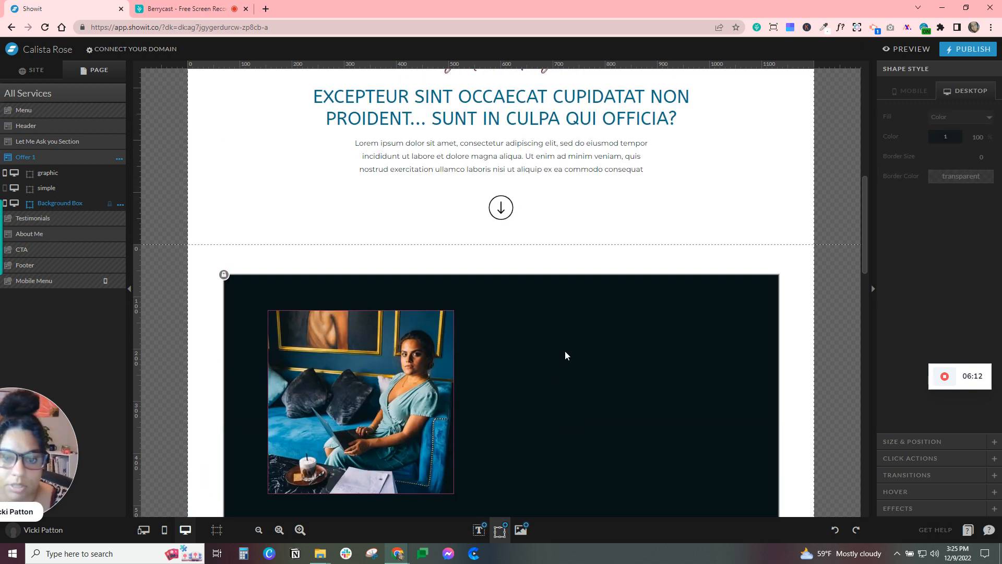
{"action": "scroll", "coordinate": [565, 351], "scroll_direction": "down", "scroll_amount": 6}
{"action": "scroll", "coordinate": [565, 350], "scroll_direction": "down", "scroll_amount": 4}
{"action": "left_click", "coordinate": [289, 283]}
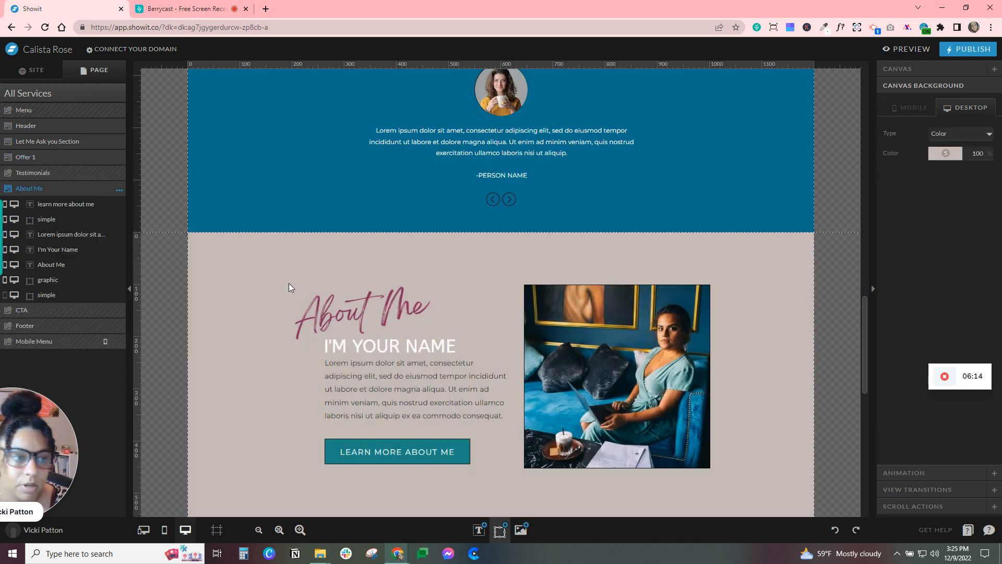
{"action": "left_click_drag", "start_coordinate": [43, 184], "coordinate": [82, 171]}
{"action": "scroll", "coordinate": [719, 324], "scroll_direction": "up", "scroll_amount": 4}
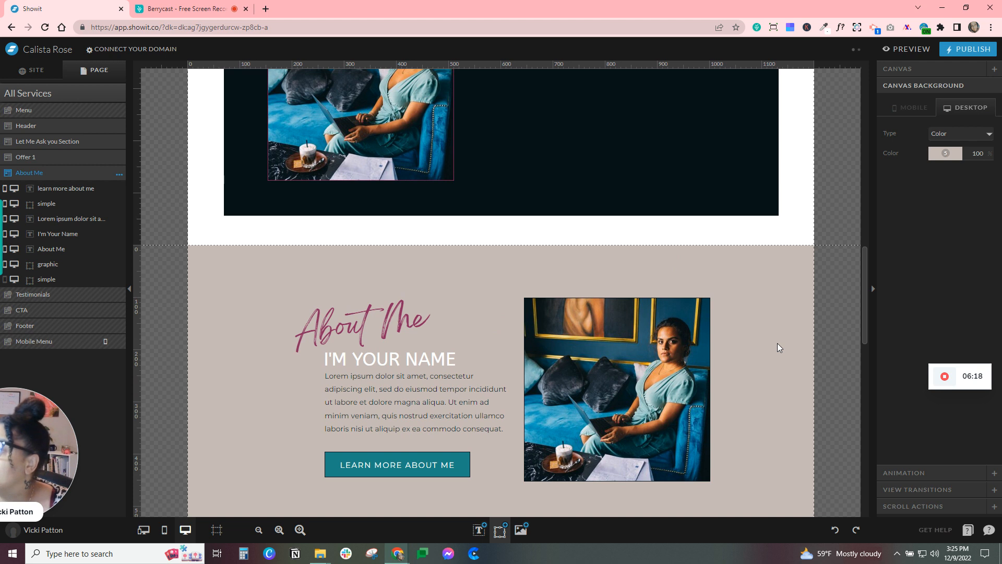
{"action": "scroll", "coordinate": [777, 343], "scroll_direction": "down", "scroll_amount": 2}
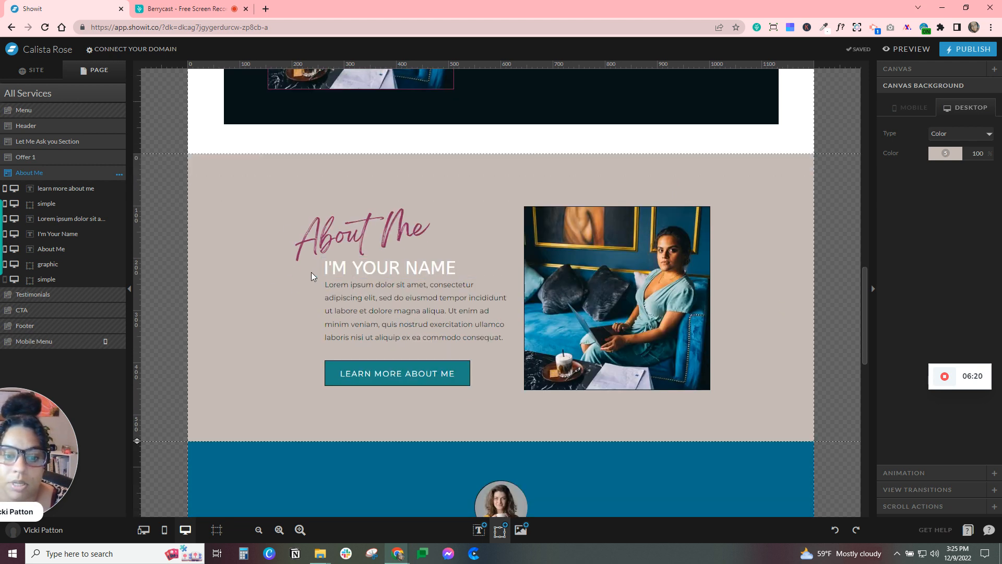
Copy the About Me heading, paragraph and button into Offer 1 and place them beside the photo over the dark box.
{"action": "left_click_drag", "start_coordinate": [312, 268], "coordinate": [364, 381]}
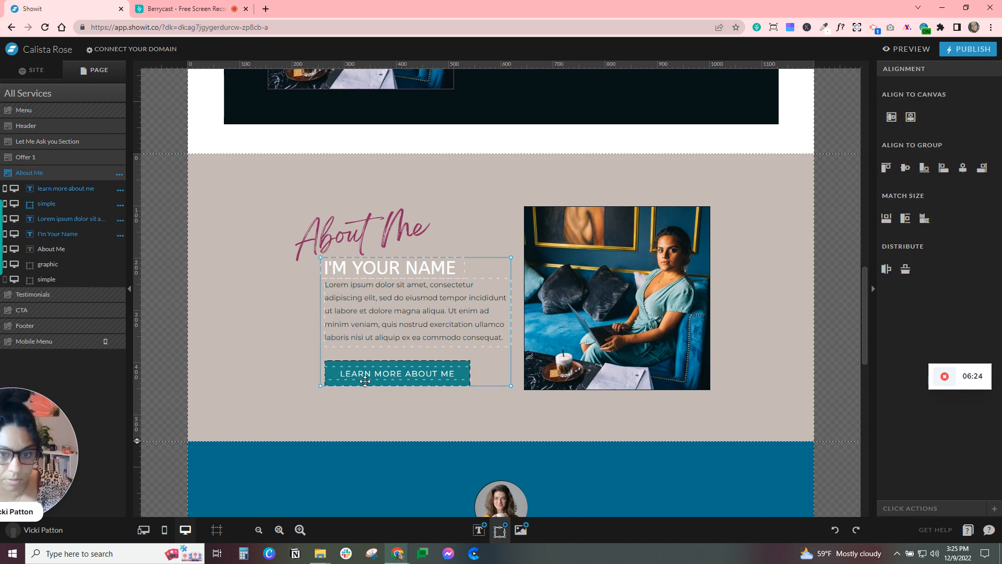
{"action": "scroll", "coordinate": [528, 308], "scroll_direction": "up", "scroll_amount": 6}
{"action": "left_click", "coordinate": [534, 274]}
{"action": "left_click", "coordinate": [533, 274]}
{"action": "key", "text": "ctrl+v"}
{"action": "left_click_drag", "start_coordinate": [470, 298], "coordinate": [619, 288]}
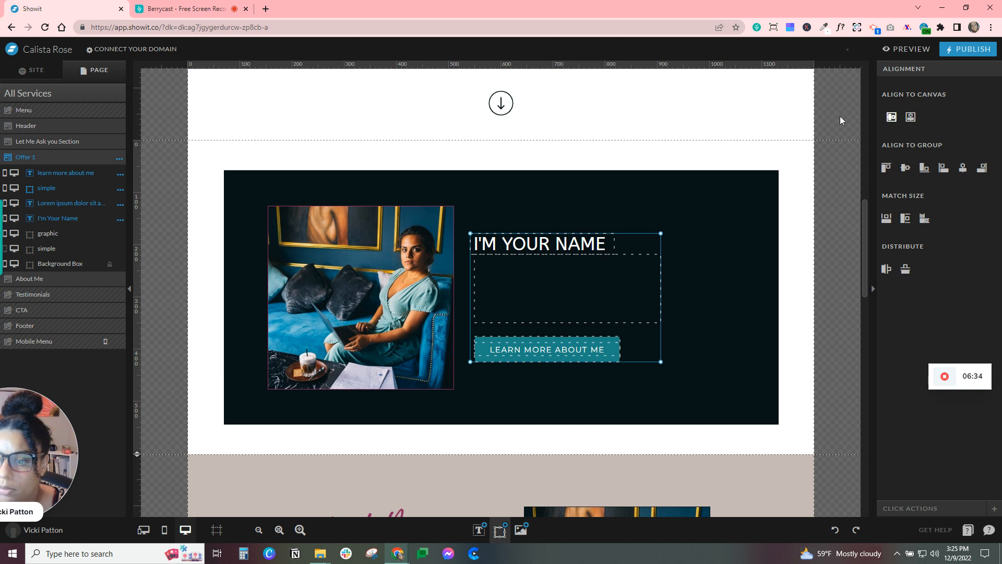
Set the Offer 1 paragraph's text colour to the white palette swatch.
{"action": "left_click", "coordinate": [622, 213]}
{"action": "left_click", "coordinate": [547, 276]}
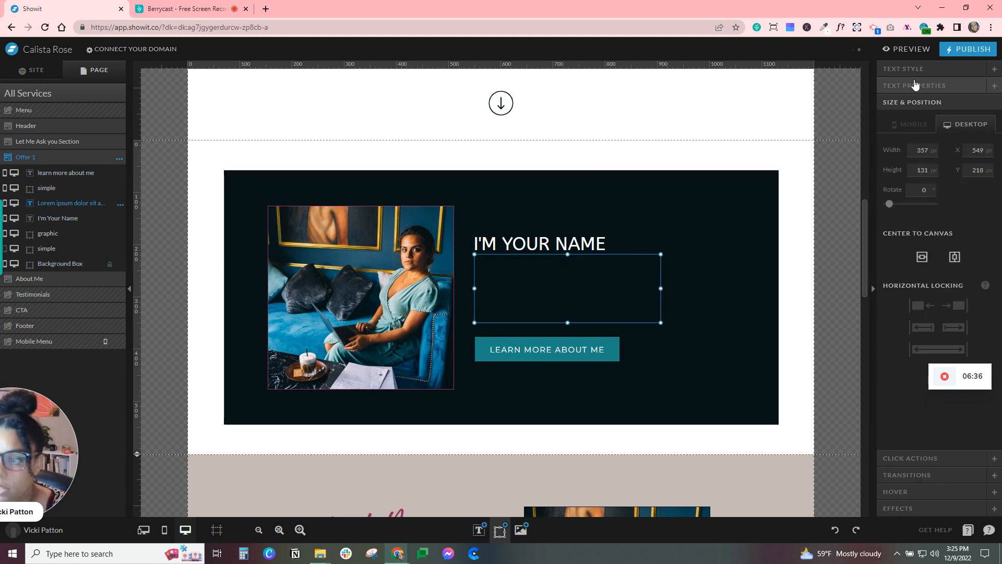
{"action": "left_click", "coordinate": [907, 71]}
{"action": "left_click", "coordinate": [941, 138]}
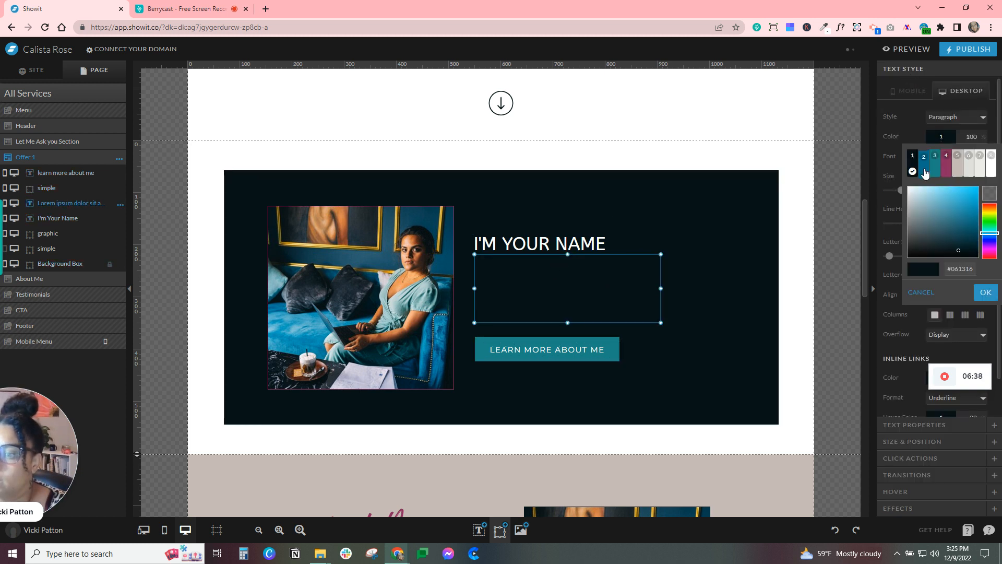
{"action": "left_click", "coordinate": [989, 174]}
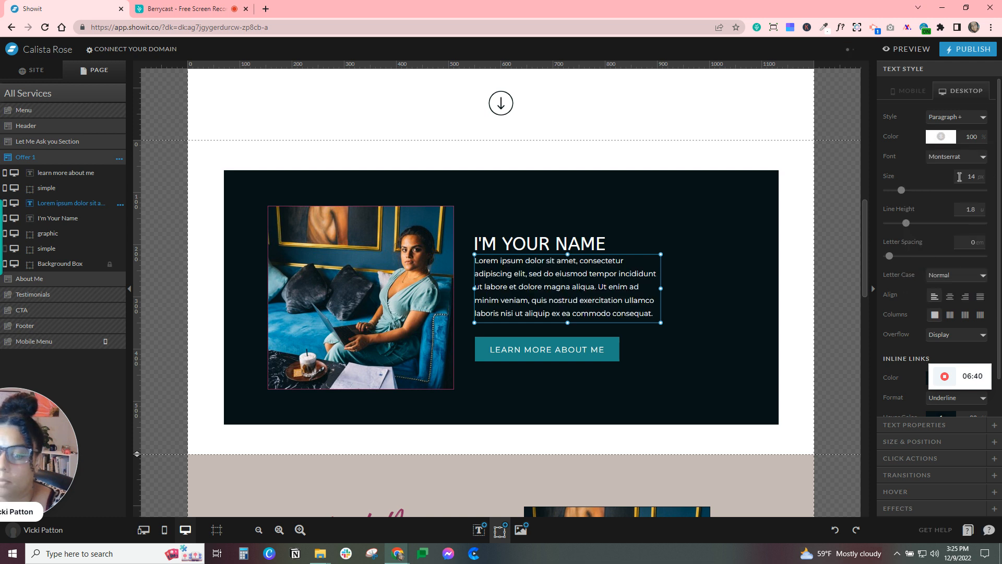
Left-align the Offer 1 heading's text with the paragraph beneath it.
{"action": "left_click", "coordinate": [540, 245]}
{"action": "left_click_drag", "start_coordinate": [515, 243], "coordinate": [519, 241]}
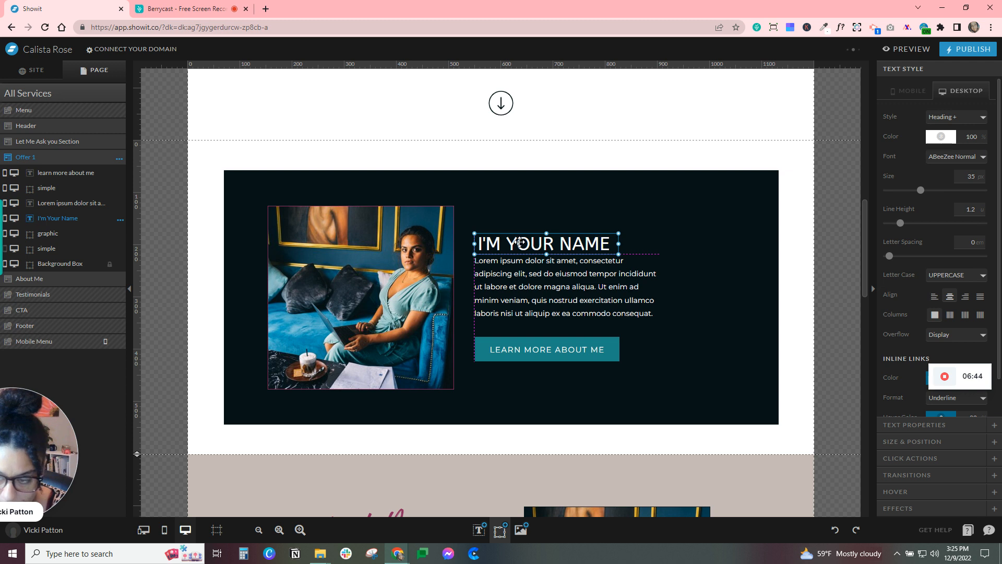
{"action": "left_click", "coordinate": [557, 273]}
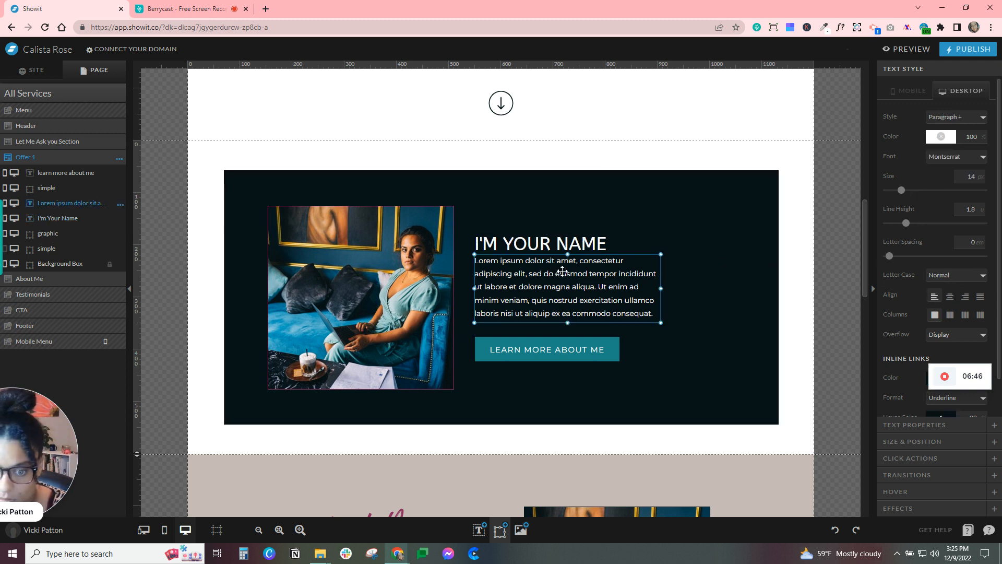
Try palette colours 3 and 2 on the Offer 1 heading.
{"action": "left_click", "coordinate": [527, 242]}
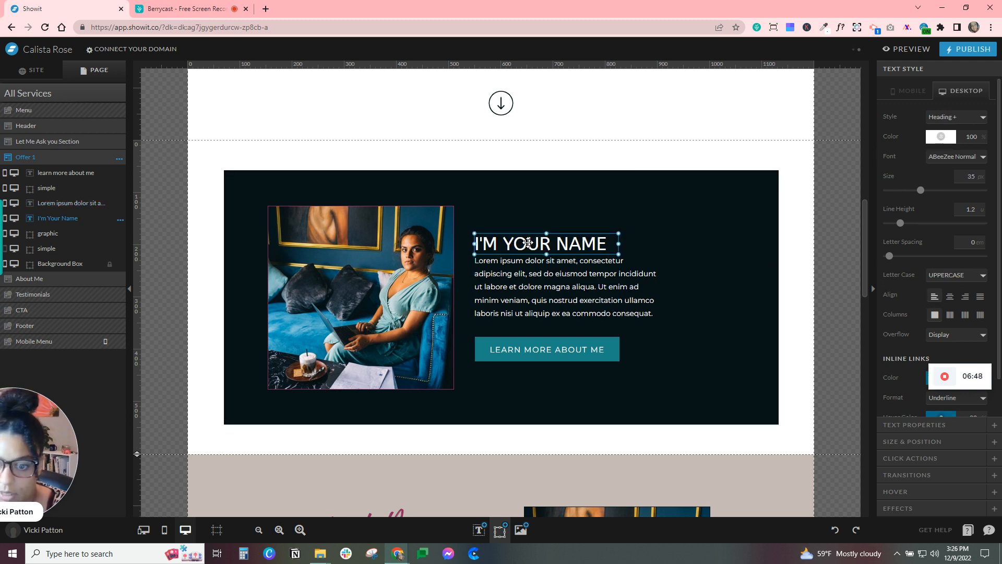
{"action": "left_click", "coordinate": [941, 137]}
{"action": "left_click", "coordinate": [932, 165]}
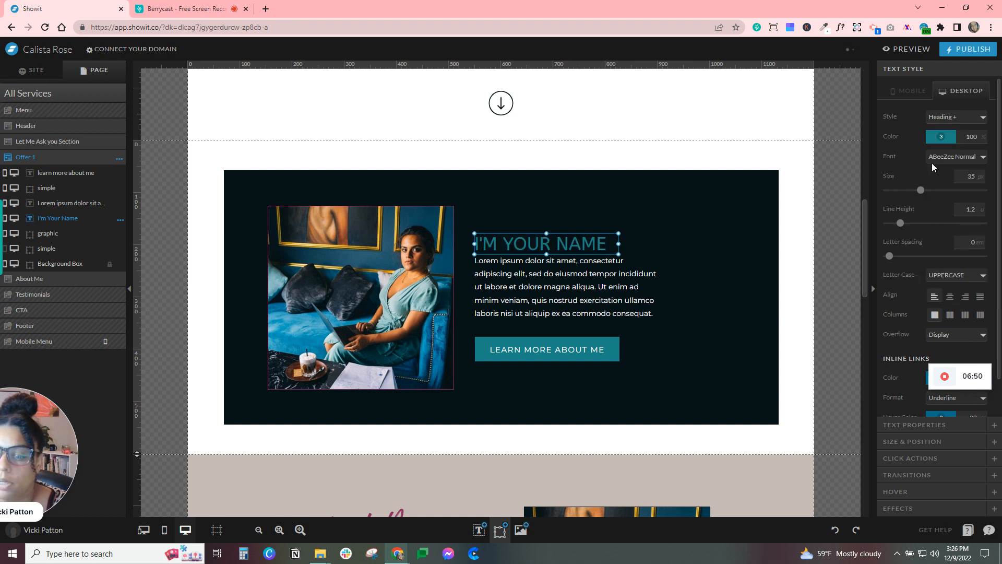
{"action": "left_click", "coordinate": [936, 140]}
{"action": "left_click", "coordinate": [922, 165]}
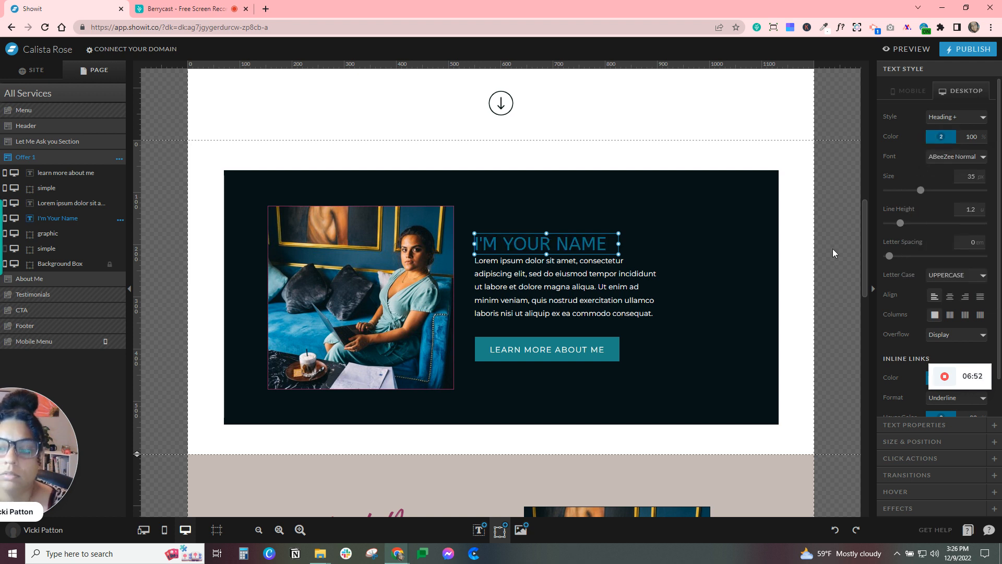
Set the Offer 1 heading's text colour to palette colour 5.
{"action": "left_click", "coordinate": [947, 135]}
{"action": "left_click", "coordinate": [958, 166]}
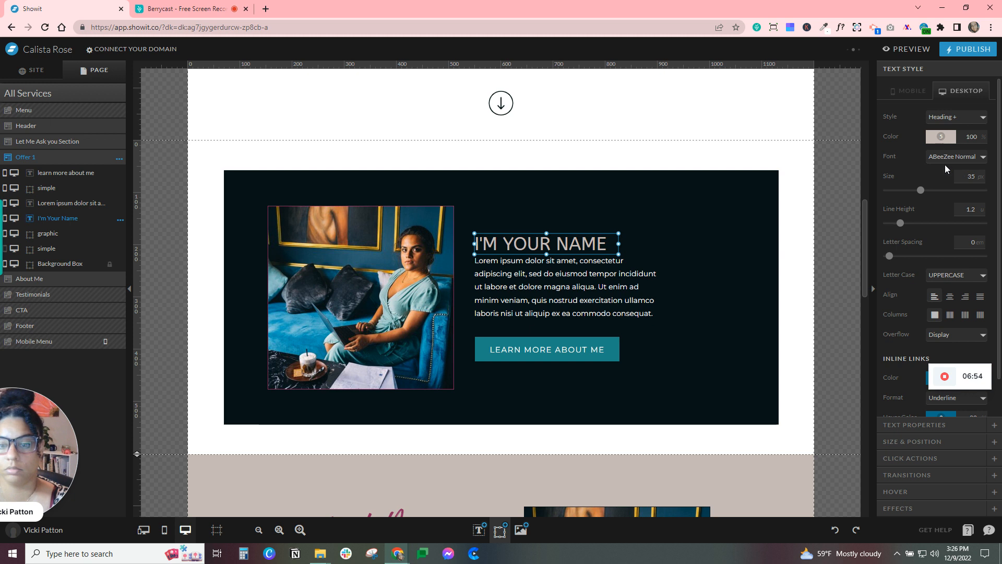
{"action": "left_click", "coordinate": [807, 242]}
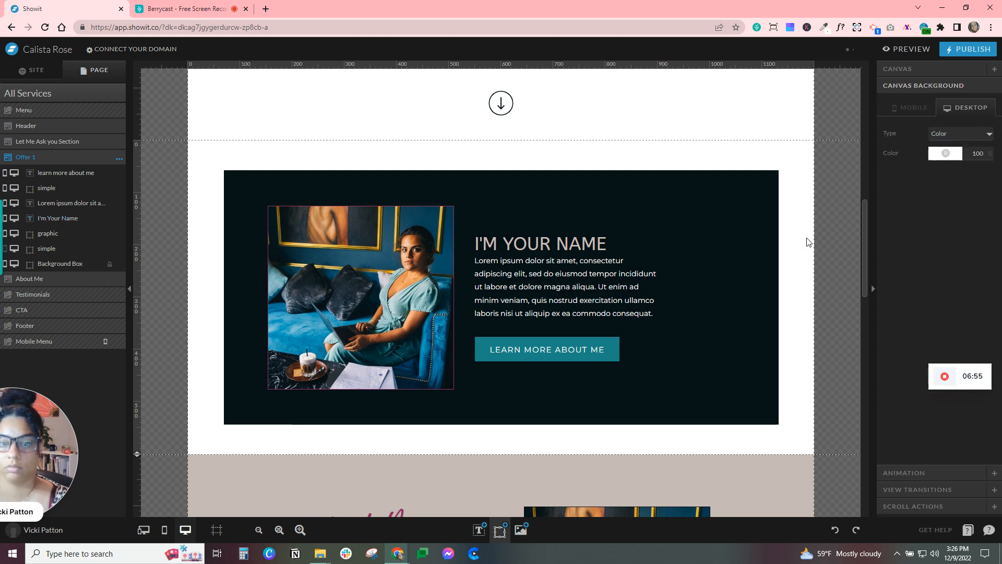
Replace the heading text "I'm Your Name" in Offer 1 with "Offer #1".
{"action": "left_click", "coordinate": [531, 244]}
{"action": "double_click", "coordinate": [531, 245]}
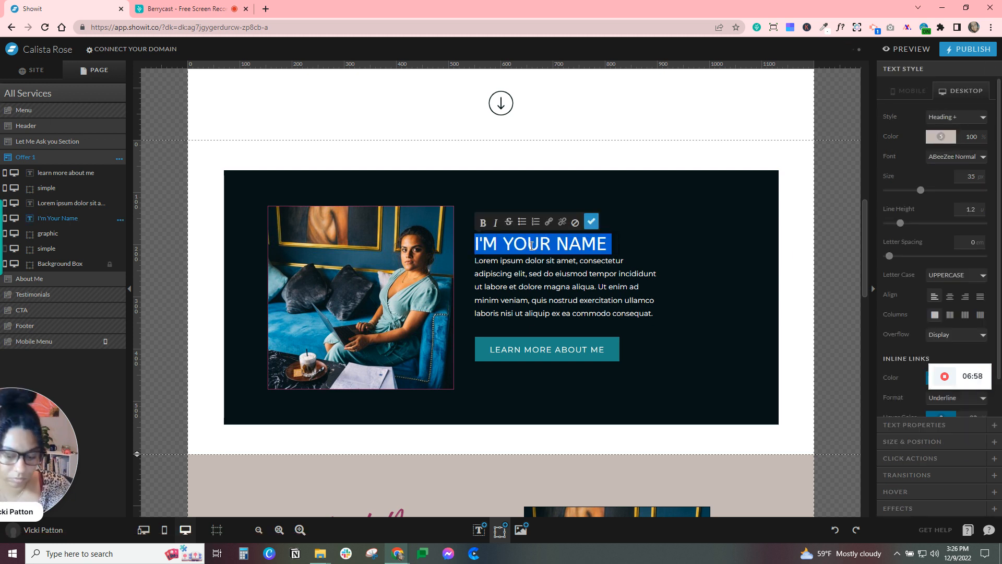
{"action": "left_click", "coordinate": [531, 245]}
{"action": "type", "text": "OFFER"}
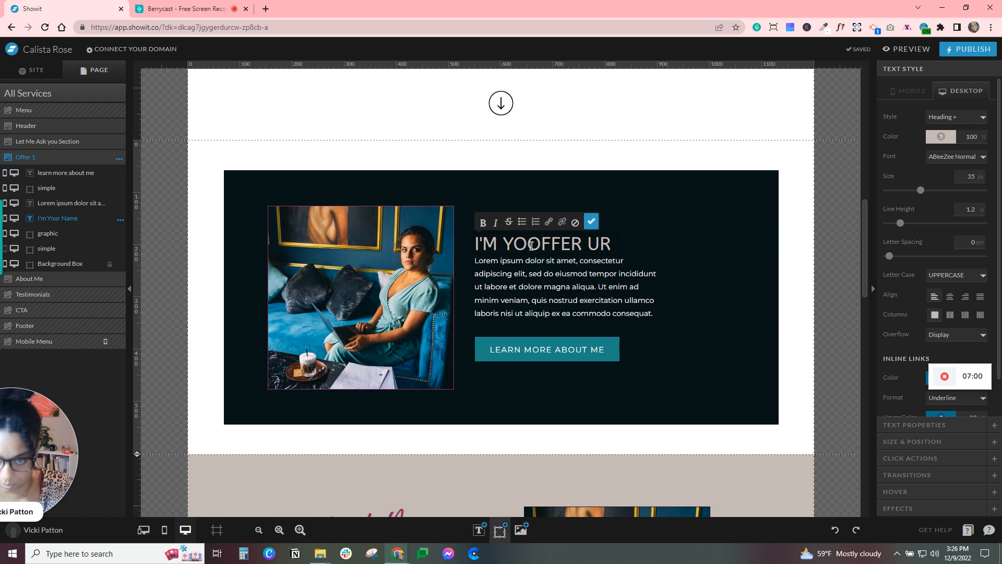
{"action": "triple_click", "coordinate": [531, 246]}
{"action": "type", "text": "FFER #1"}
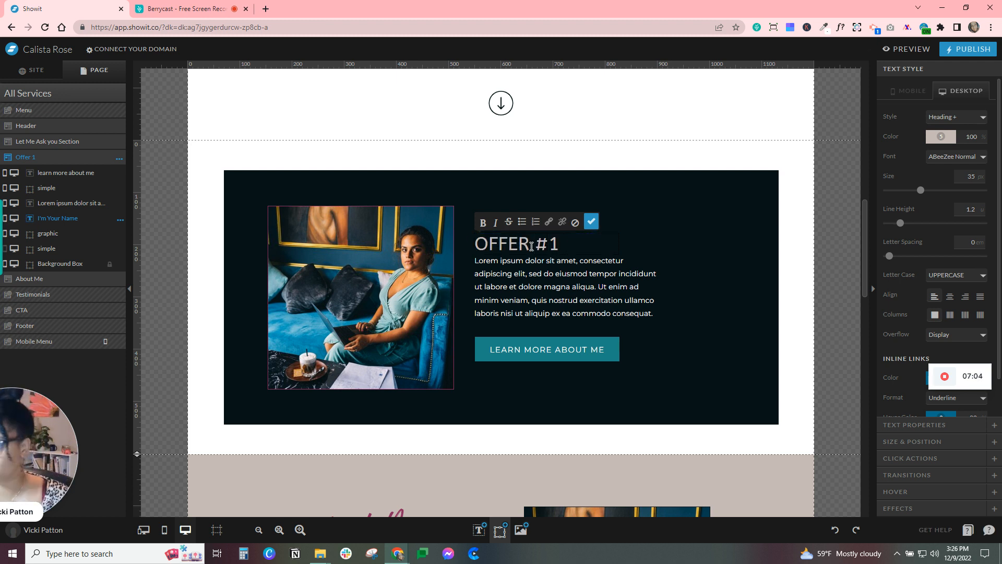
Widen the Offer 1 paragraph box slightly and check how the block sits below the intro section.
{"action": "left_click", "coordinate": [585, 295]}
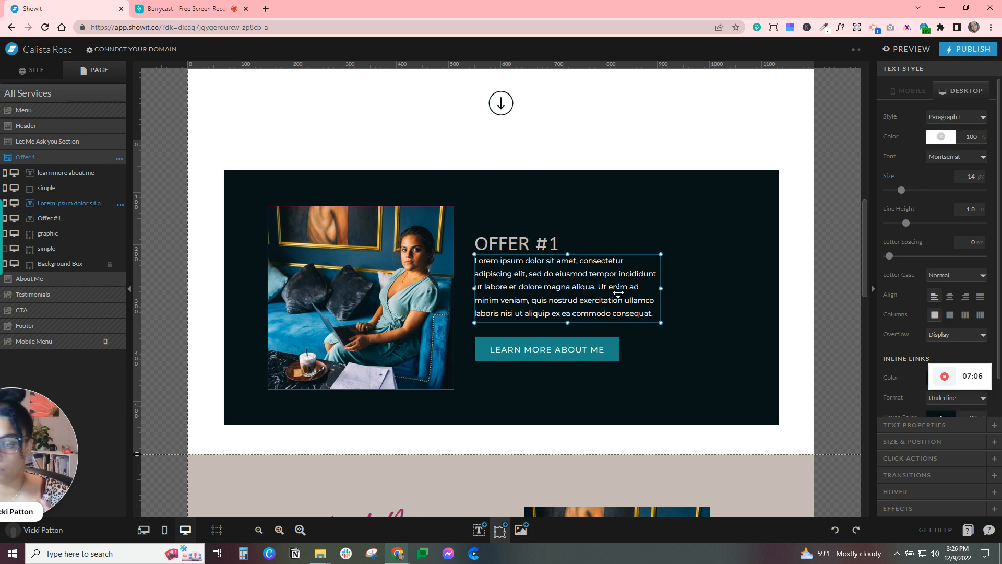
{"action": "left_click_drag", "start_coordinate": [659, 288], "coordinate": [662, 286]}
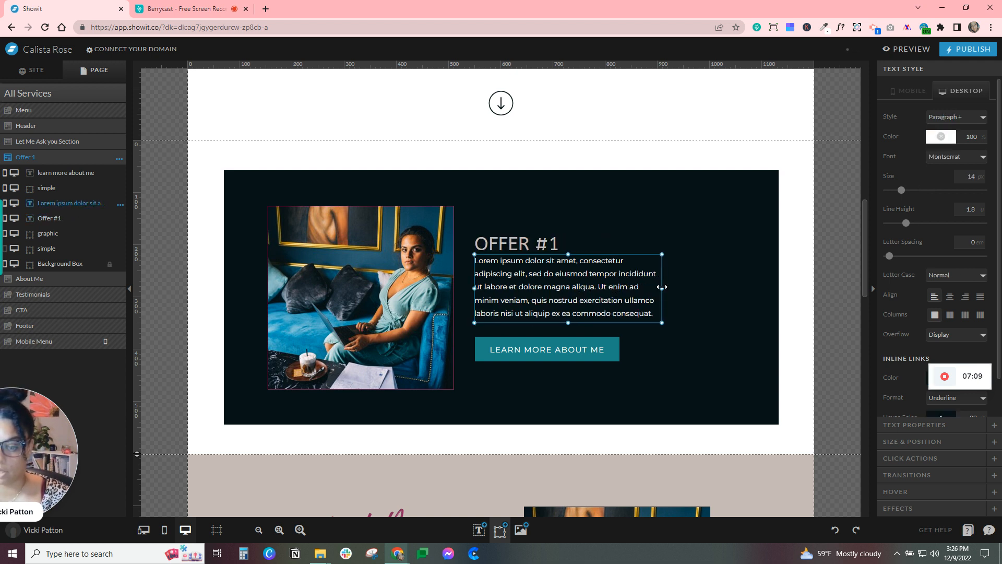
{"action": "left_click", "coordinate": [660, 368]}
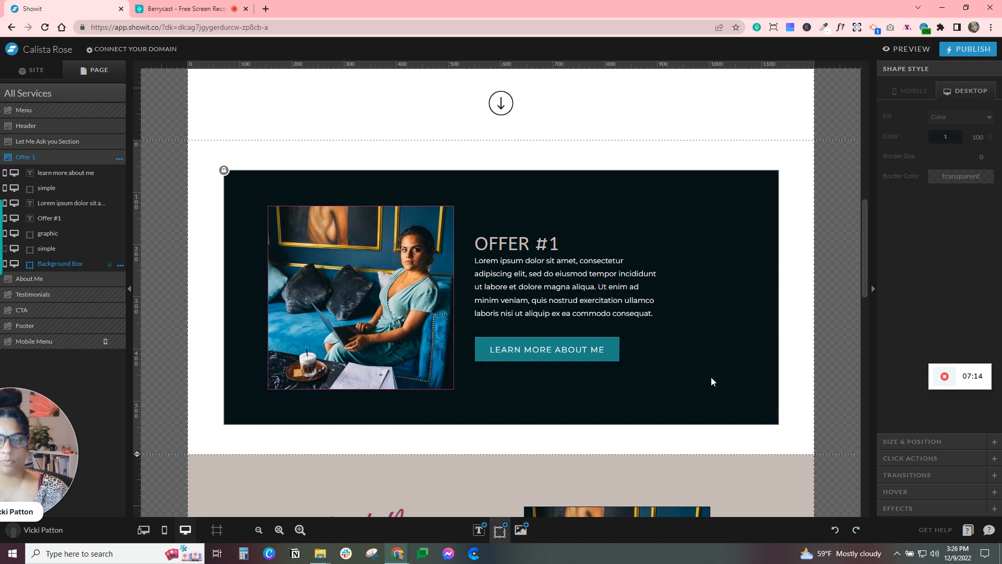
{"action": "left_click", "coordinate": [814, 393]}
{"action": "scroll", "coordinate": [811, 396], "scroll_direction": "up", "scroll_amount": 3}
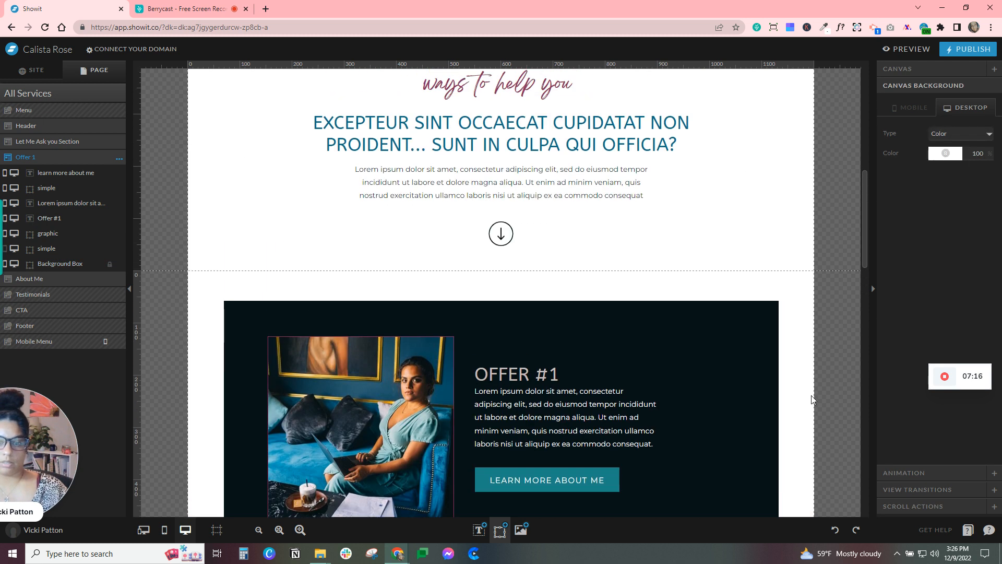
{"action": "scroll", "coordinate": [812, 400], "scroll_direction": "down", "scroll_amount": 2}
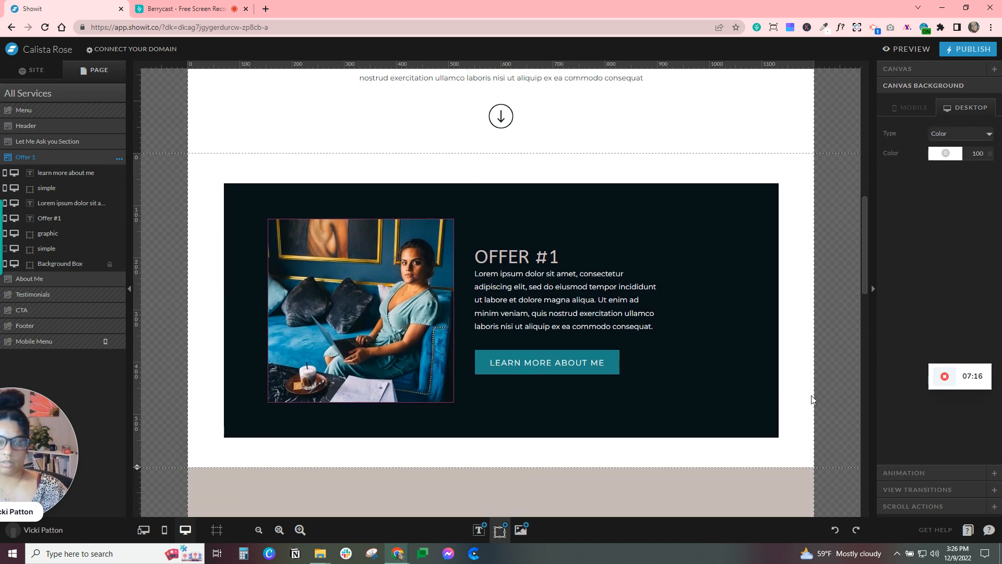
Shift the heading, paragraph and button slightly away from the photo, and centre them together with the photo horizontally on the canvas.
{"action": "left_click", "coordinate": [226, 222]}
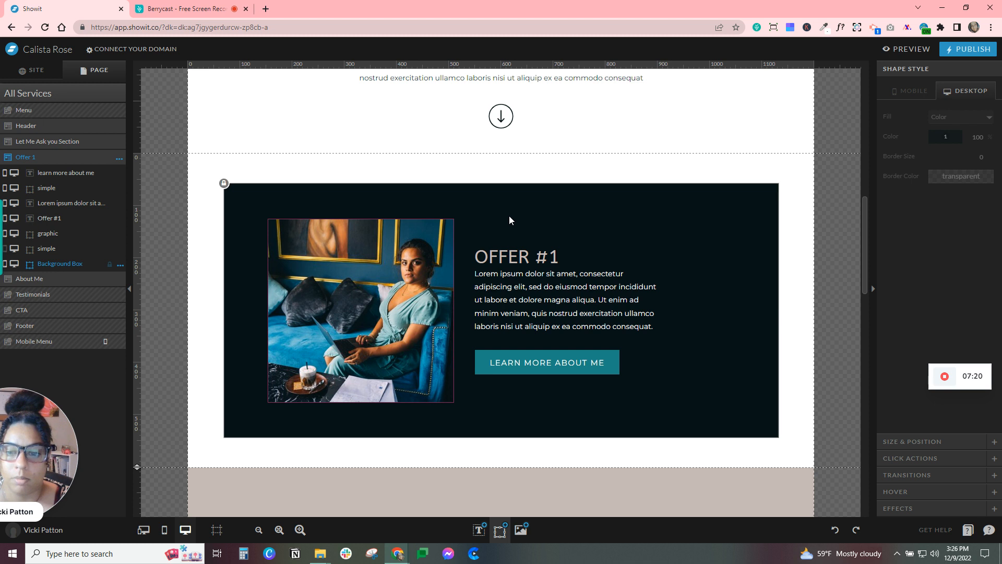
{"action": "left_click_drag", "start_coordinate": [509, 214], "coordinate": [551, 382]}
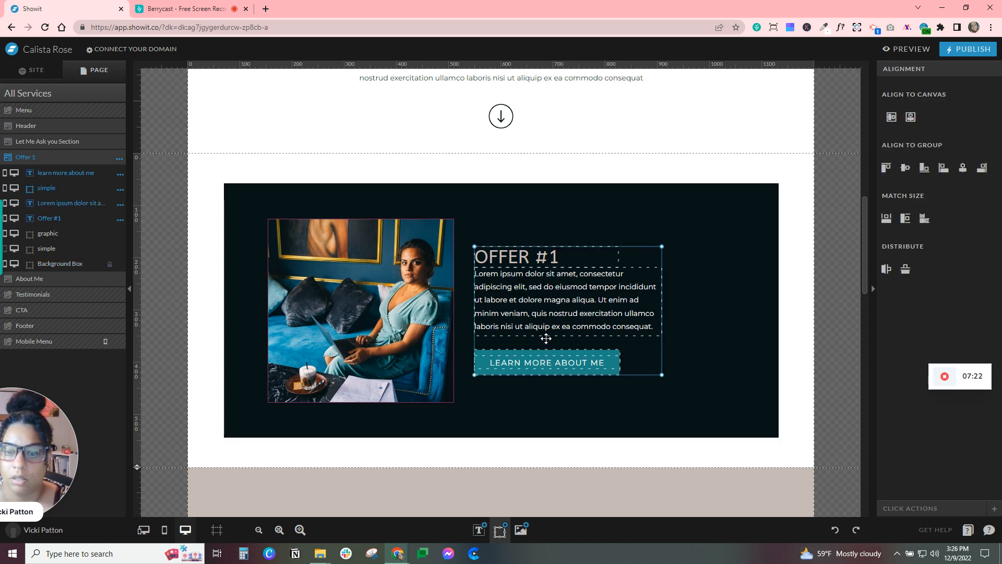
{"action": "left_click", "coordinate": [551, 338]}
{"action": "left_click", "coordinate": [530, 256]}
{"action": "left_click_drag", "start_coordinate": [505, 232], "coordinate": [512, 268]}
{"action": "left_click", "coordinate": [506, 225]}
{"action": "left_click_drag", "start_coordinate": [507, 226], "coordinate": [534, 372]}
{"action": "left_click_drag", "start_coordinate": [555, 321], "coordinate": [565, 319]}
{"action": "left_click_drag", "start_coordinate": [213, 221], "coordinate": [638, 397]}
{"action": "left_click", "coordinate": [891, 117]}
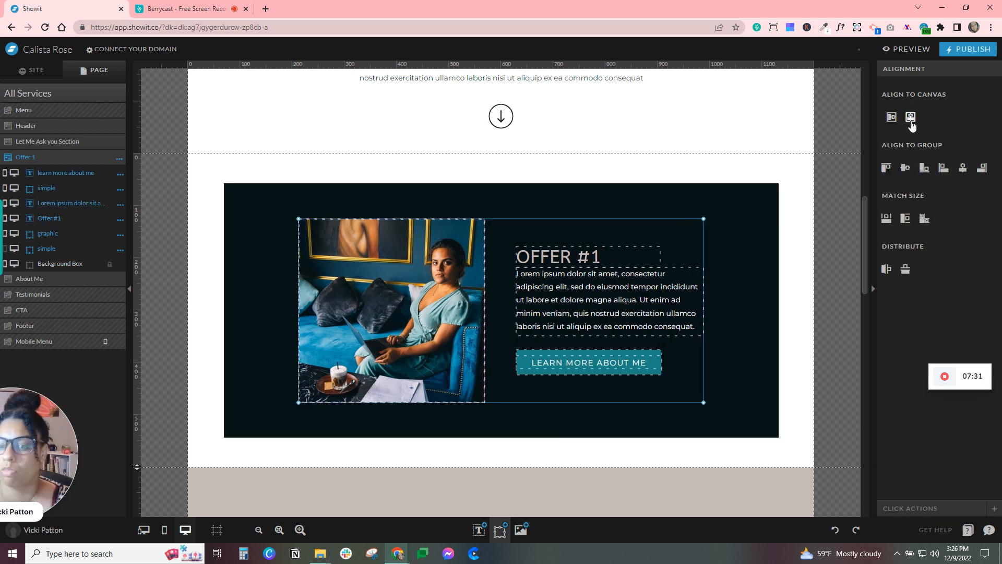
Swap the Offer 1 photo for the image of the woman drinking from a glass while holding a sheet of paper.
{"action": "left_click", "coordinate": [822, 294]}
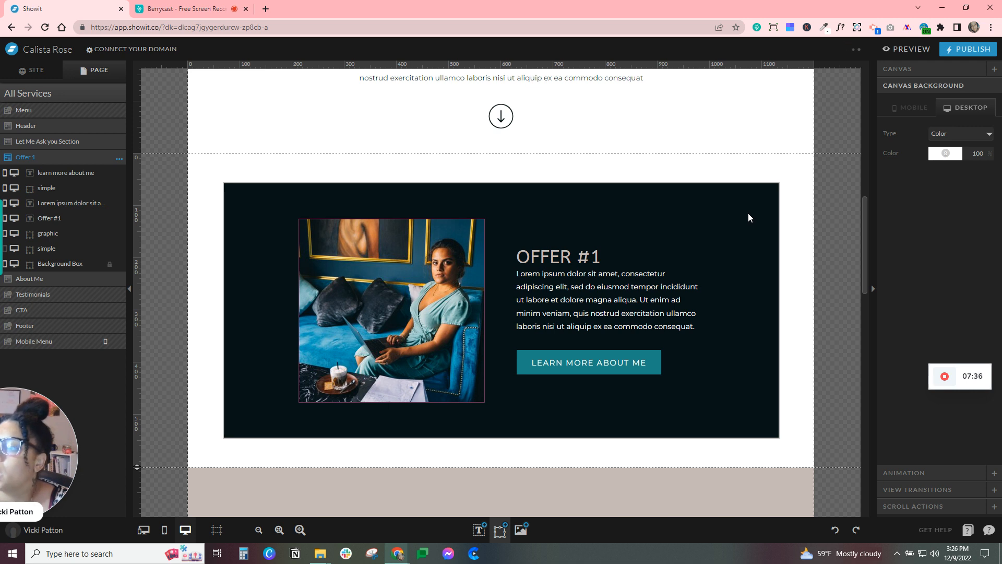
{"action": "left_click", "coordinate": [486, 227]}
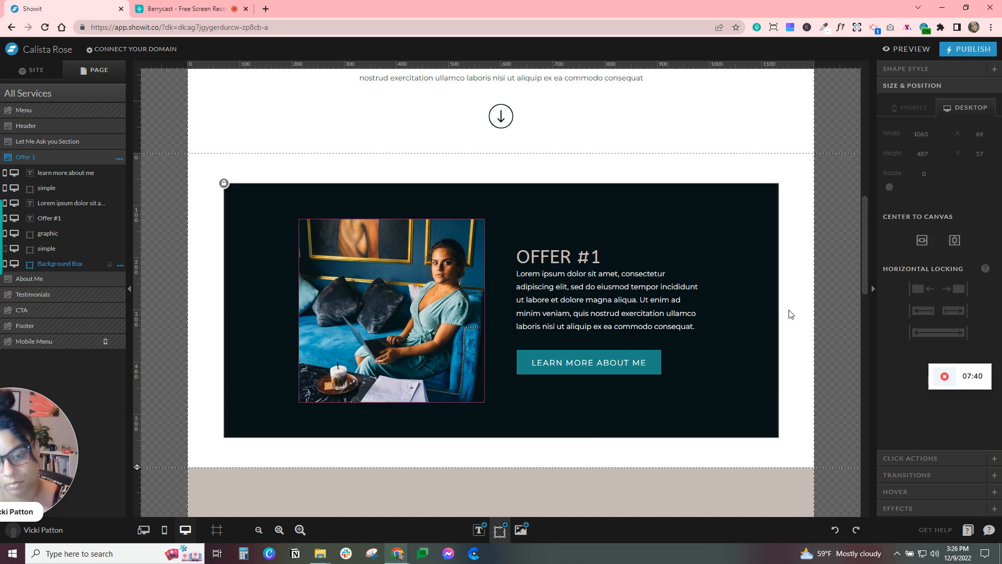
{"action": "left_click", "coordinate": [427, 312]}
{"action": "left_click", "coordinate": [890, 73]}
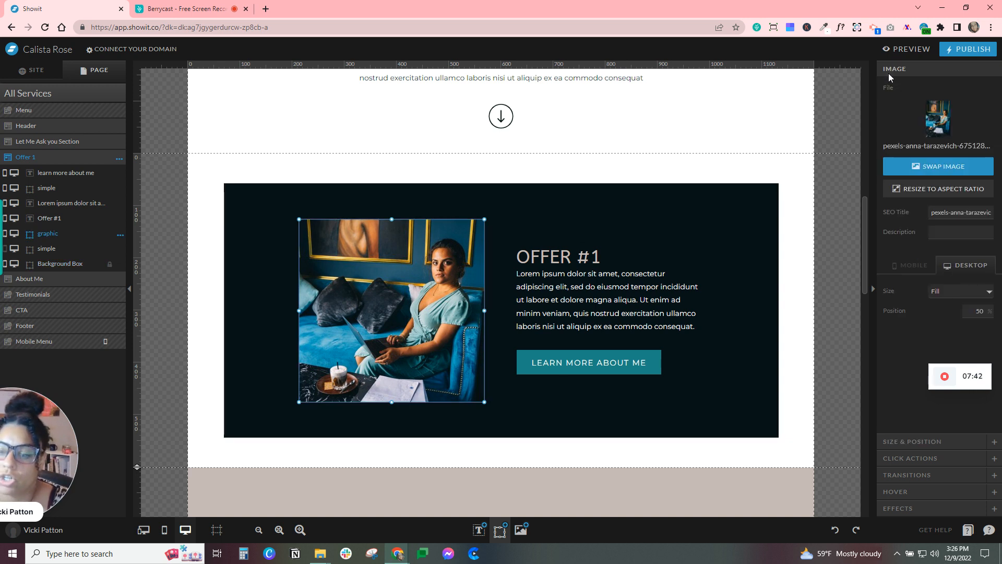
{"action": "left_click", "coordinate": [911, 165]}
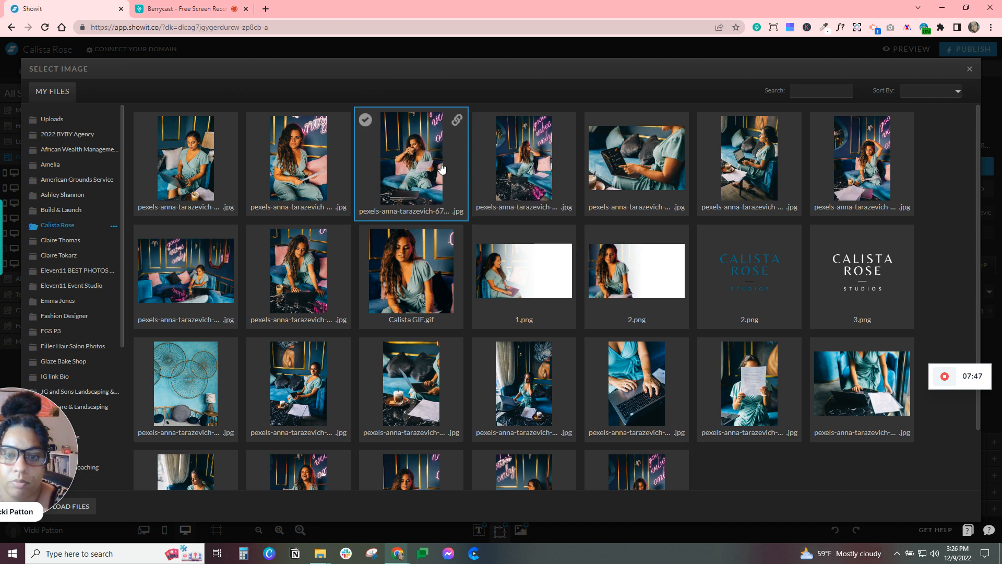
{"action": "left_click", "coordinate": [412, 156]}
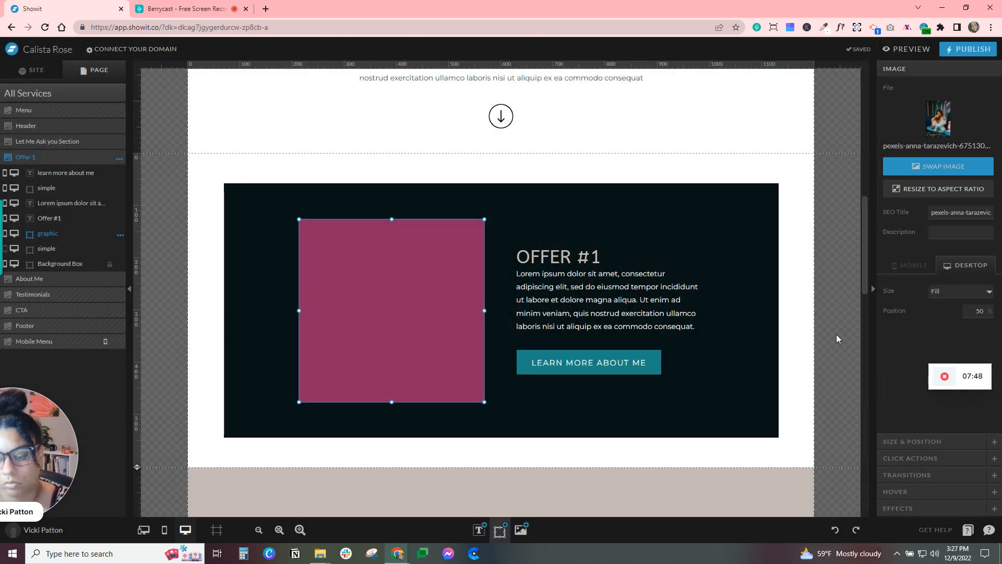
{"action": "left_click", "coordinate": [836, 334]}
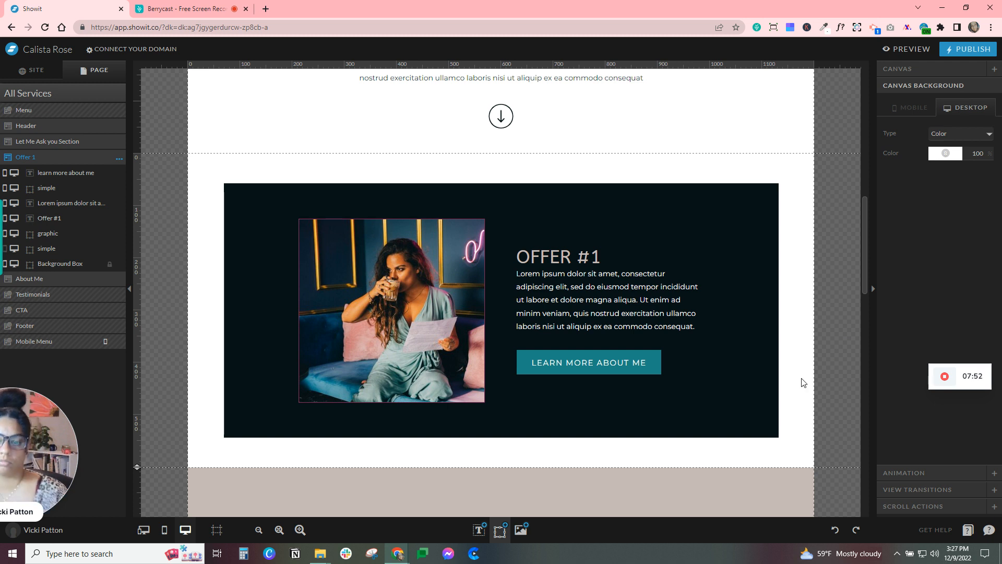
Preview the All Services page, examine its layout from the menu down past the Offer 1 block, and close the preview.
{"action": "scroll", "coordinate": [801, 380], "scroll_direction": "up", "scroll_amount": 10}
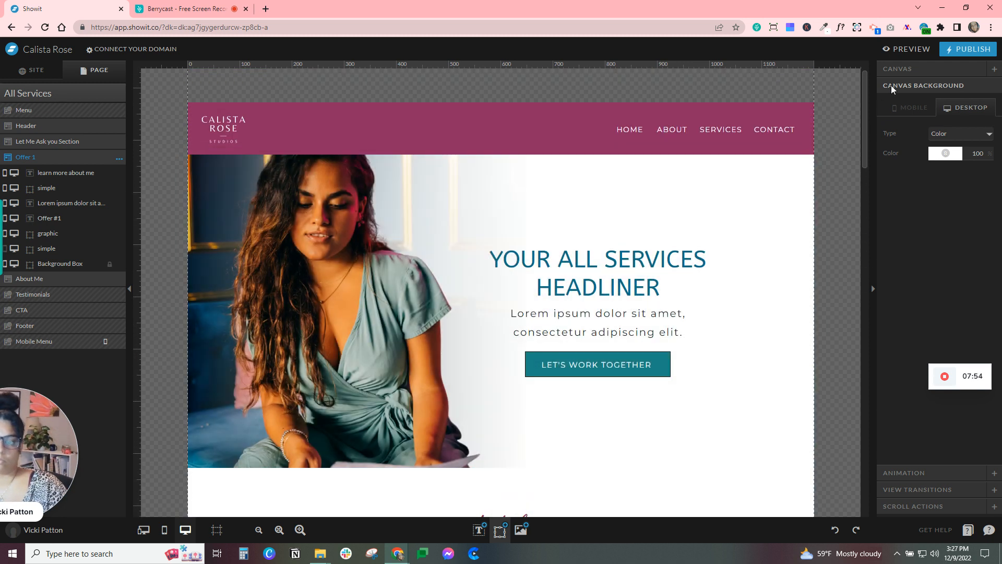
{"action": "left_click", "coordinate": [908, 49]}
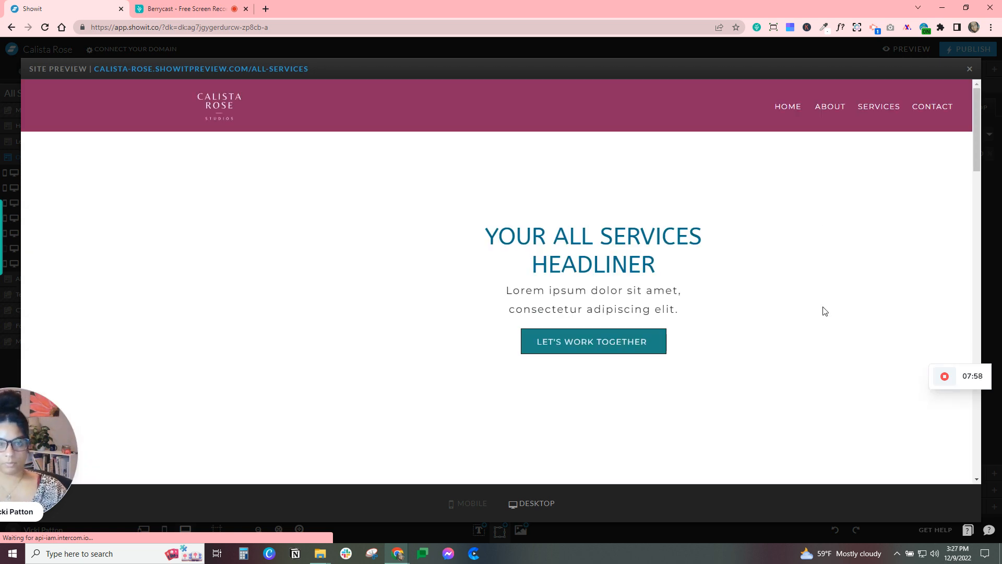
{"action": "scroll", "coordinate": [822, 314], "scroll_direction": "down", "scroll_amount": 4}
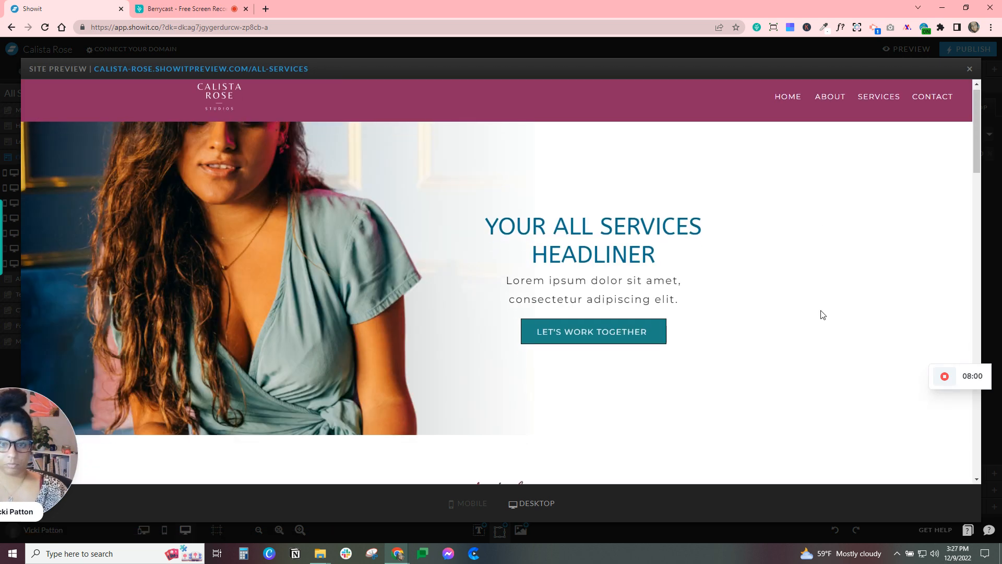
{"action": "scroll", "coordinate": [822, 314], "scroll_direction": "down", "scroll_amount": 7}
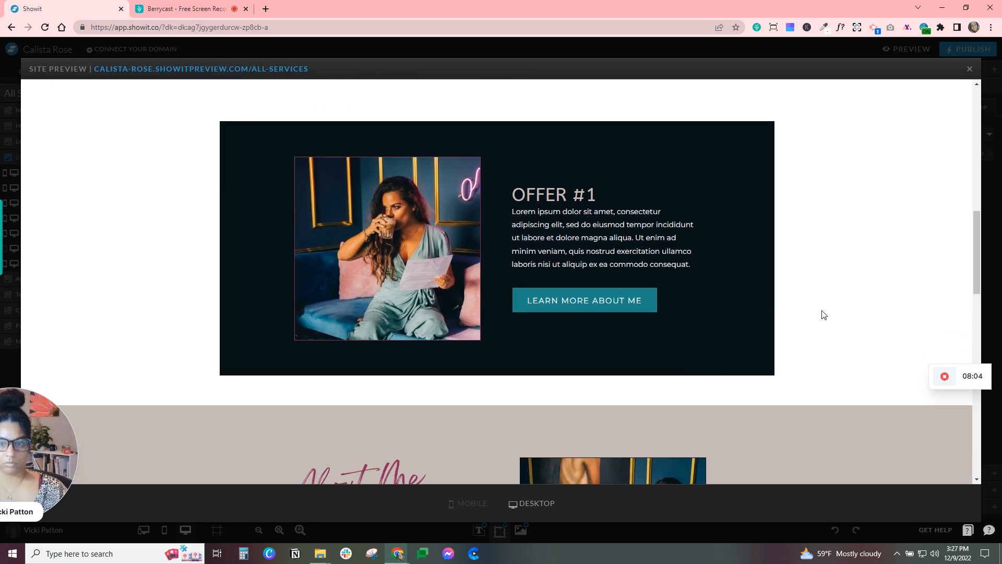
{"action": "scroll", "coordinate": [777, 267], "scroll_direction": "down", "scroll_amount": 9}
{"action": "scroll", "coordinate": [778, 267], "scroll_direction": "up", "scroll_amount": 5}
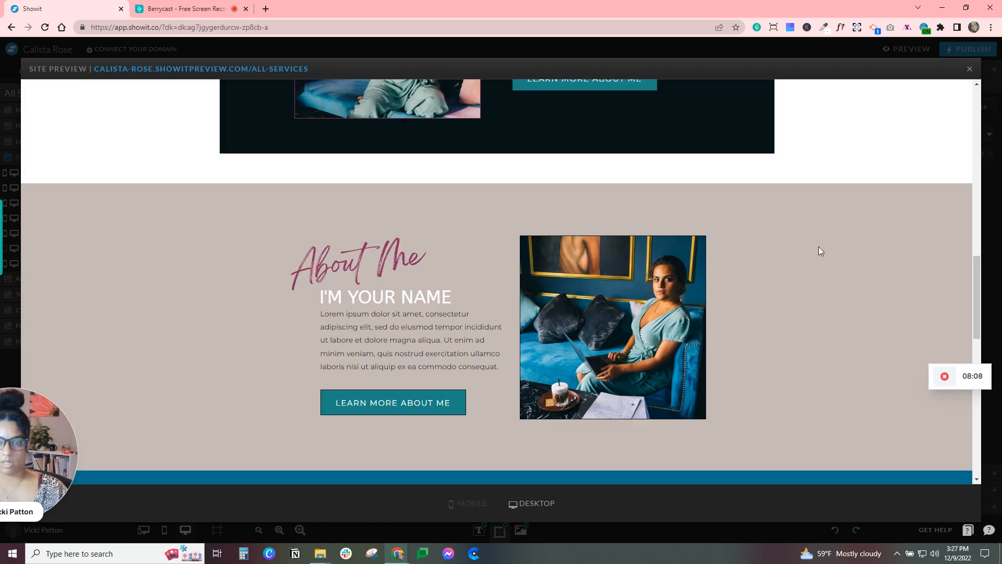
{"action": "scroll", "coordinate": [803, 244], "scroll_direction": "up", "scroll_amount": 15}
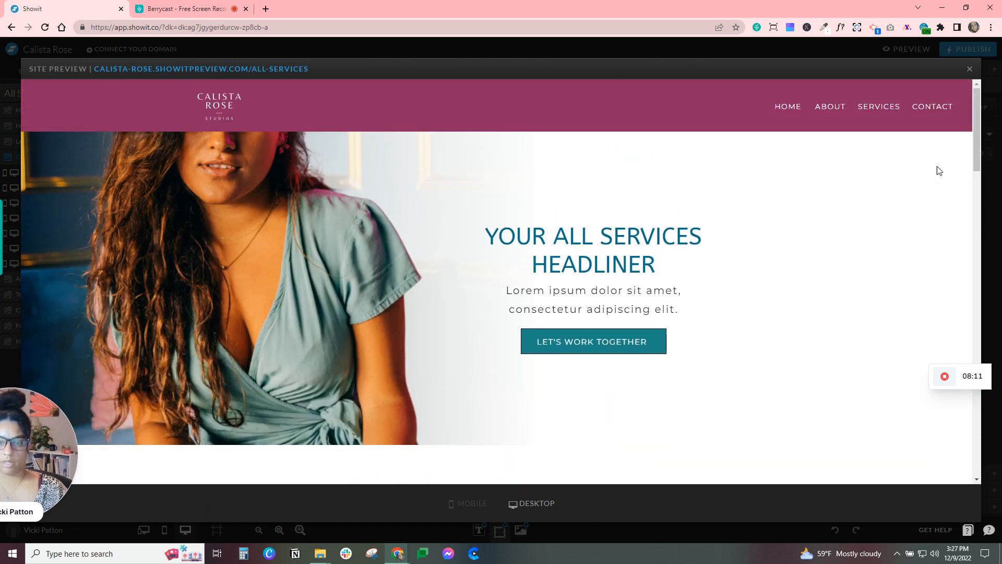
{"action": "left_click", "coordinate": [969, 69]}
Open the Menu site canvas, check the logo's size and position settings, and return to the All Services page.
{"action": "left_click", "coordinate": [397, 126]}
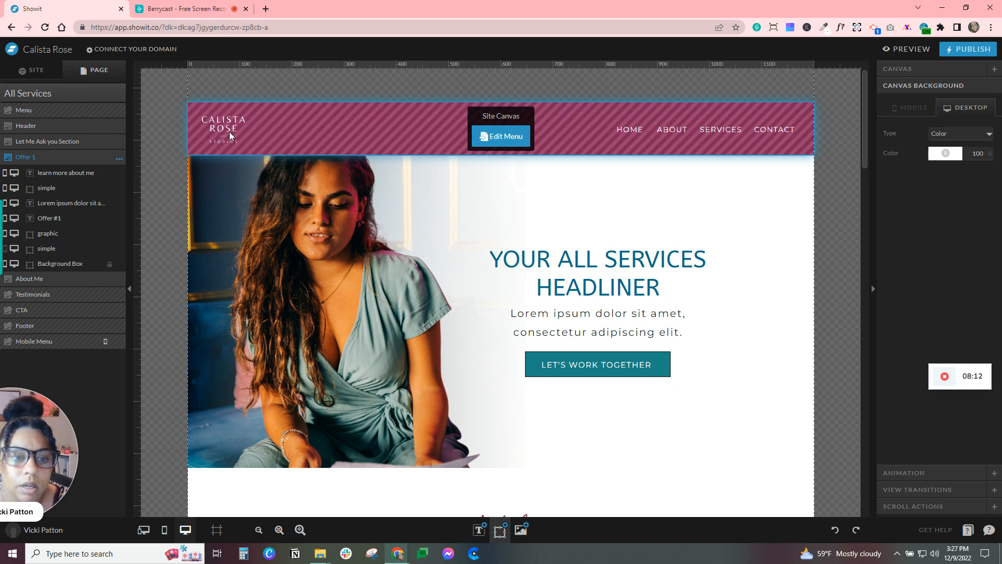
{"action": "left_click", "coordinate": [524, 136]}
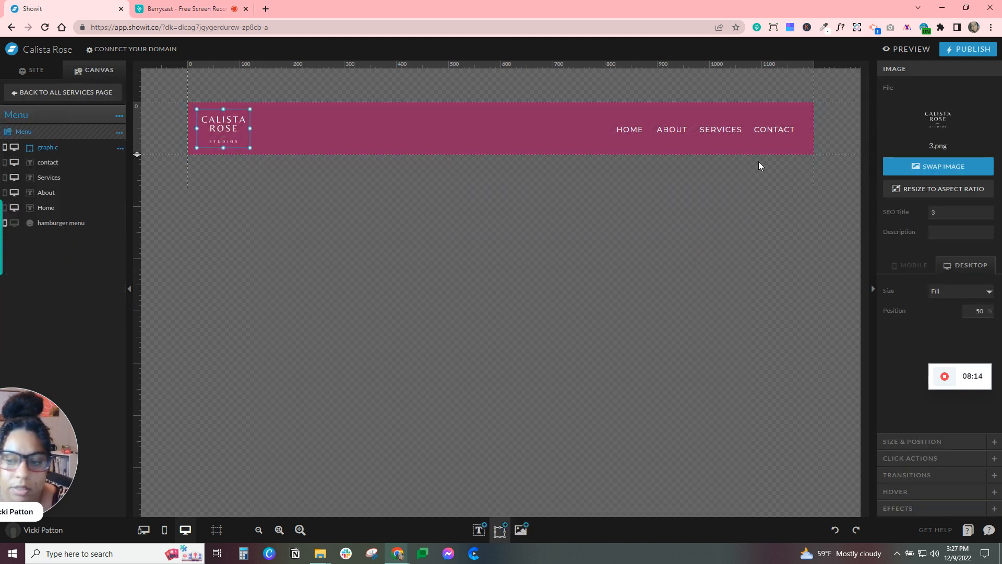
{"action": "left_click", "coordinate": [937, 443]}
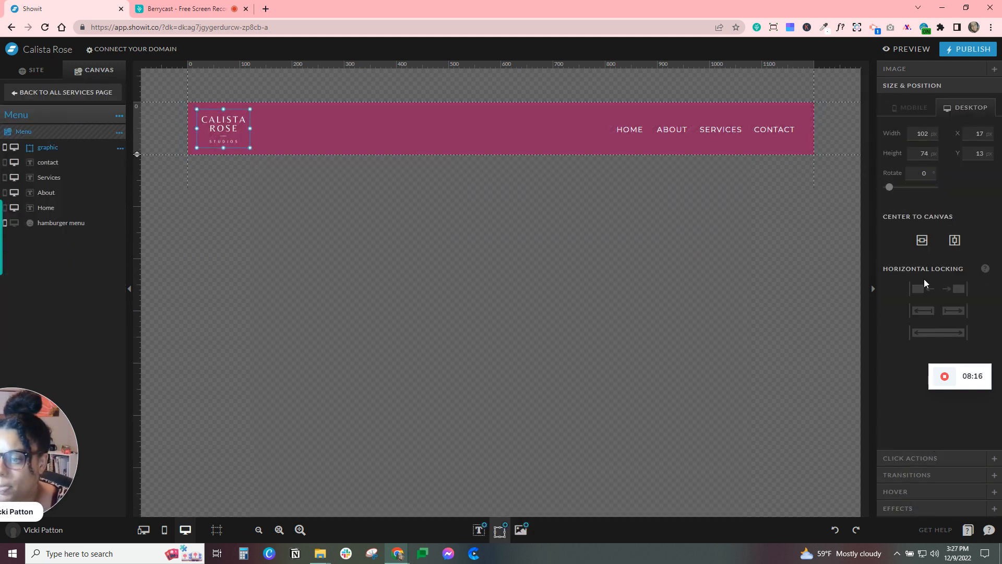
{"action": "left_click", "coordinate": [110, 97]}
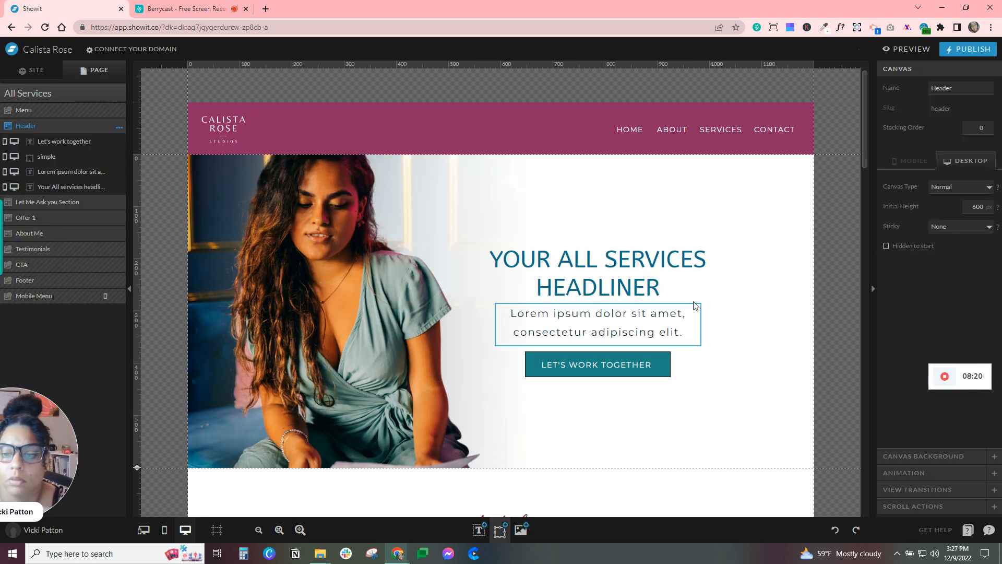
Unlock the Background Box in Offer 1 and set its fill to palette colour 5.
{"action": "scroll", "coordinate": [695, 306], "scroll_direction": "down", "scroll_amount": 10}
{"action": "scroll", "coordinate": [695, 323], "scroll_direction": "down", "scroll_amount": 1}
{"action": "left_click", "coordinate": [391, 239]}
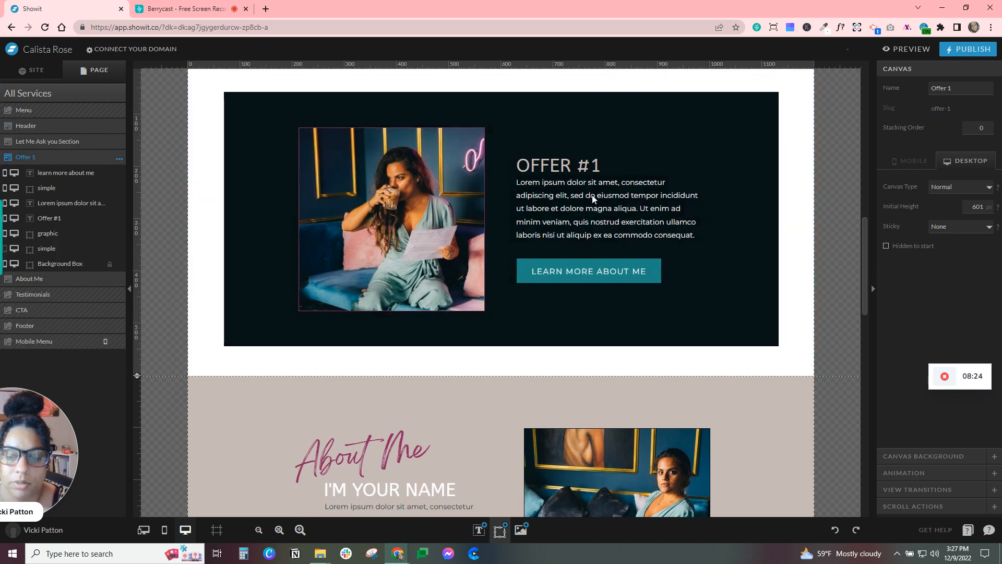
{"action": "left_click", "coordinate": [735, 125]}
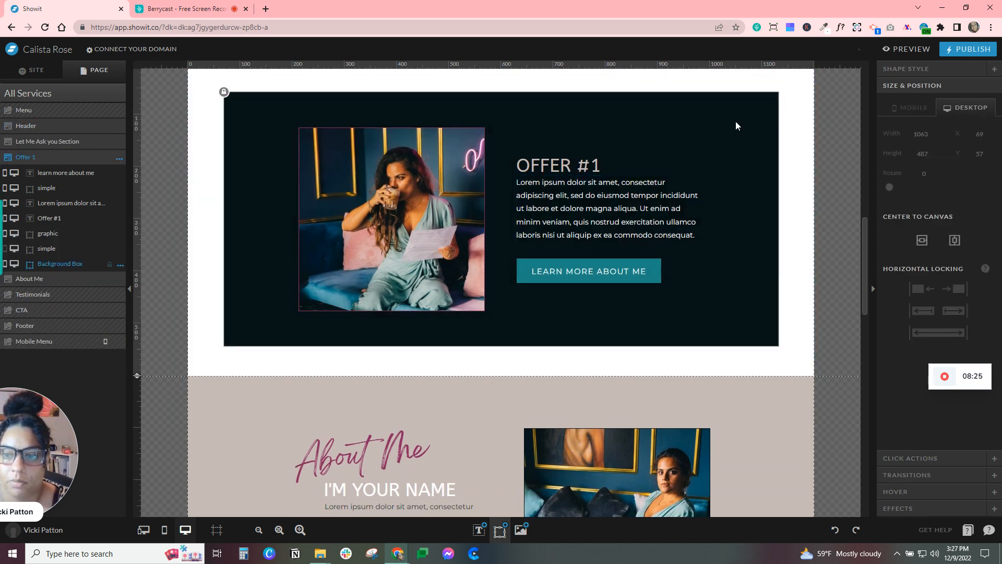
{"action": "left_click", "coordinate": [109, 264]}
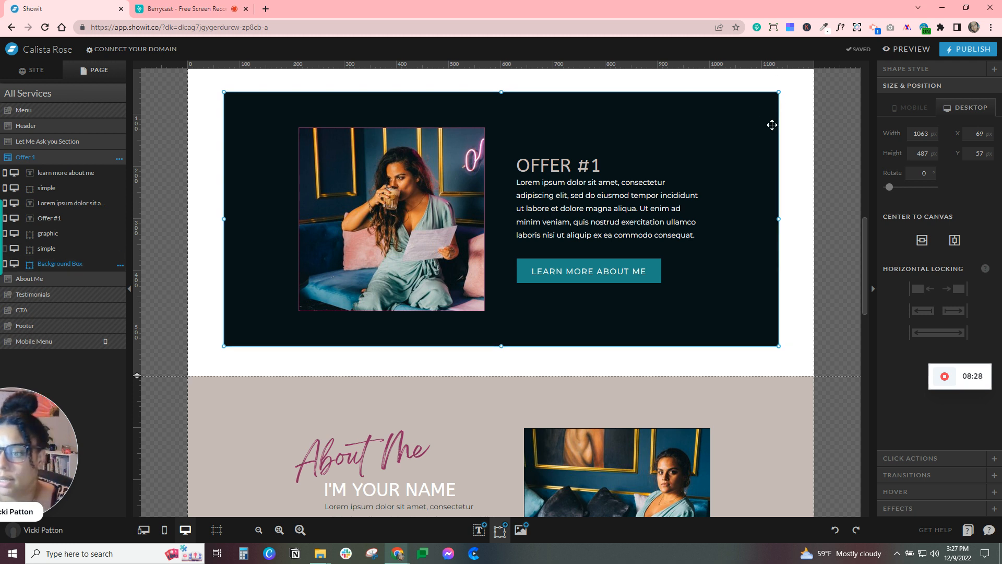
{"action": "left_click", "coordinate": [934, 69]}
{"action": "left_click", "coordinate": [946, 141]}
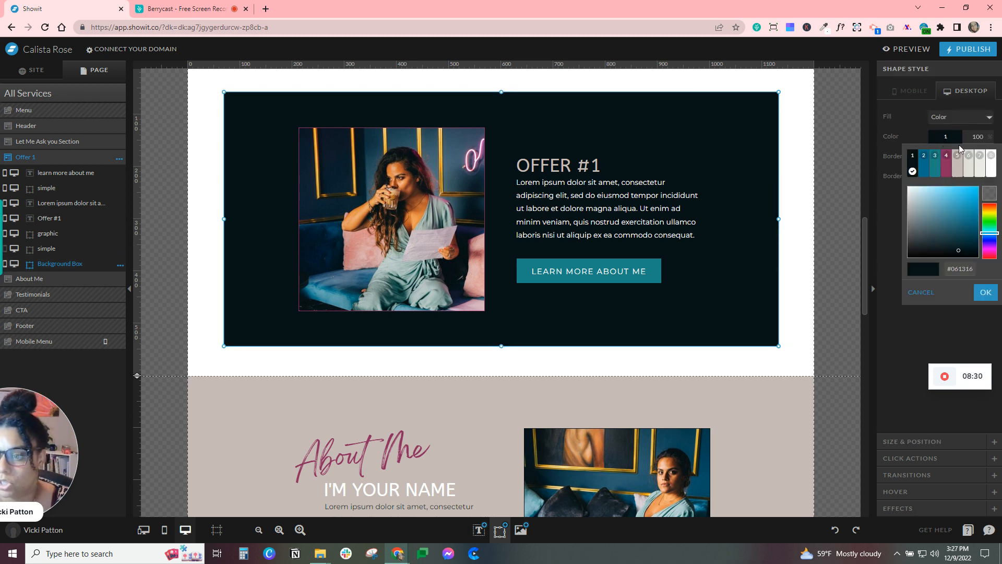
{"action": "left_click", "coordinate": [959, 180]}
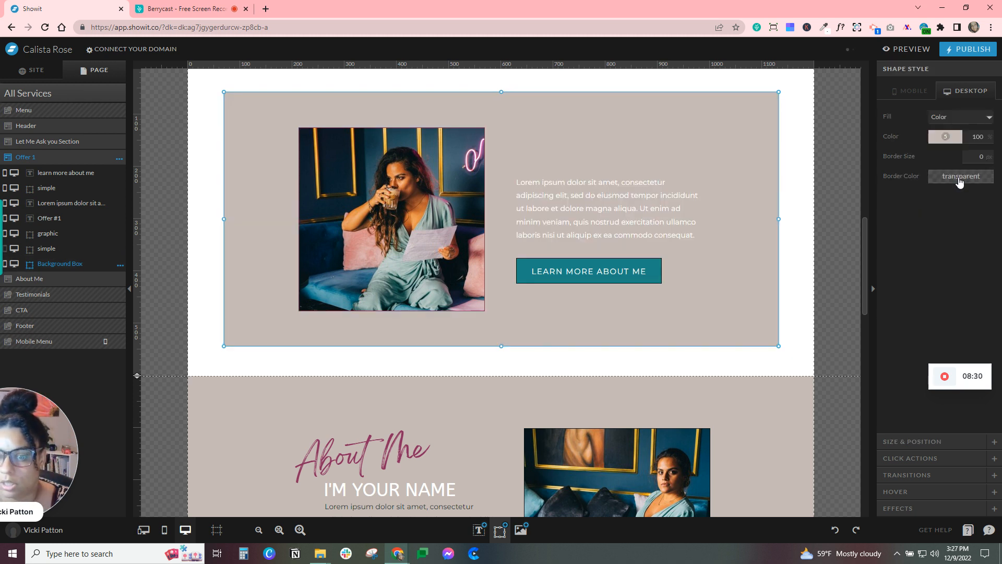
Try palette colour 2 on the Offer #1 heading, and settle on palette colour 1 for its text.
{"action": "left_click", "coordinate": [565, 163]}
{"action": "left_click", "coordinate": [953, 138]}
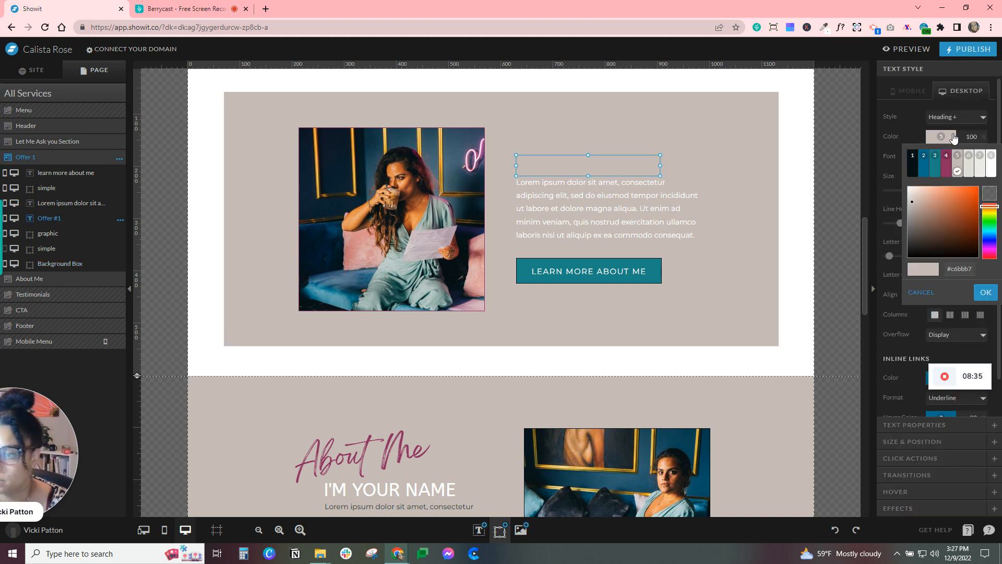
{"action": "left_click", "coordinate": [922, 165]}
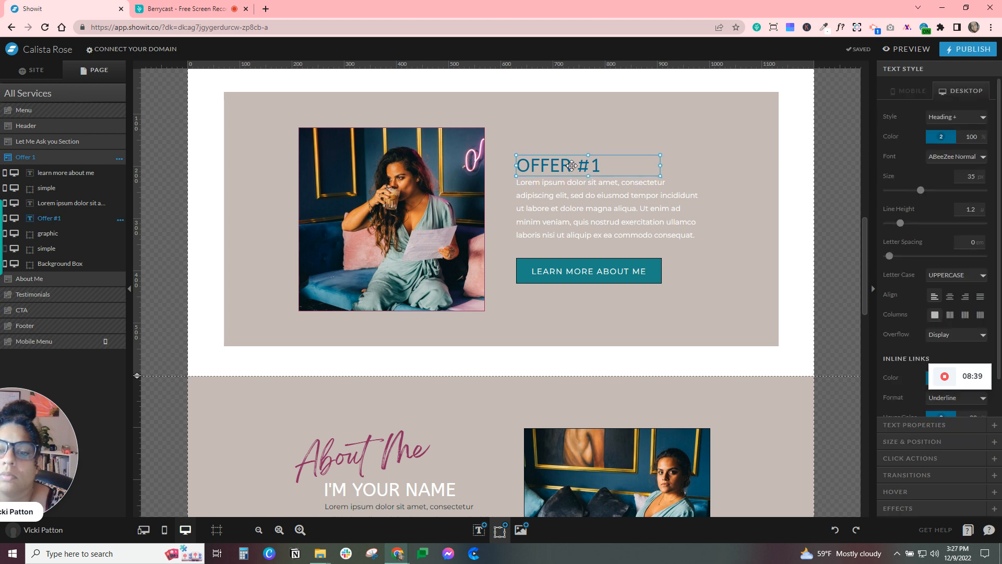
{"action": "left_click", "coordinate": [936, 143]}
{"action": "left_click", "coordinate": [906, 164]}
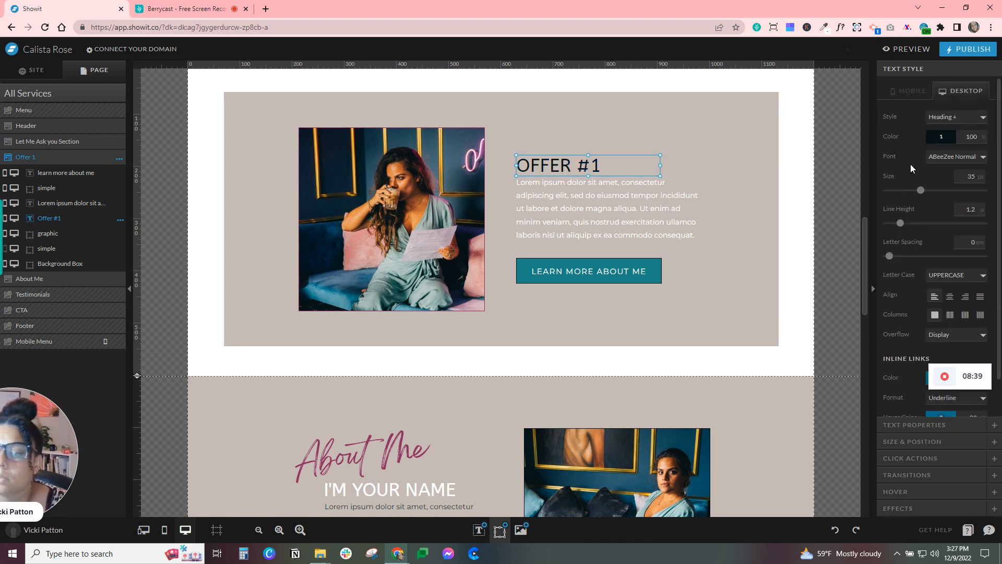
{"action": "left_click", "coordinate": [824, 218]}
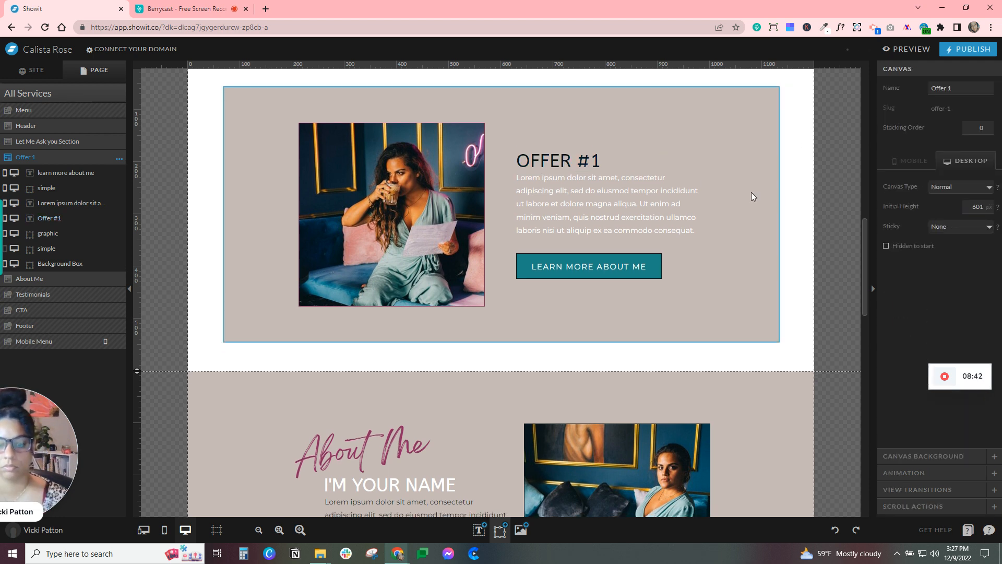
{"action": "scroll", "coordinate": [589, 198], "scroll_direction": "down", "scroll_amount": 2}
{"action": "scroll", "coordinate": [527, 240], "scroll_direction": "up", "scroll_amount": 3}
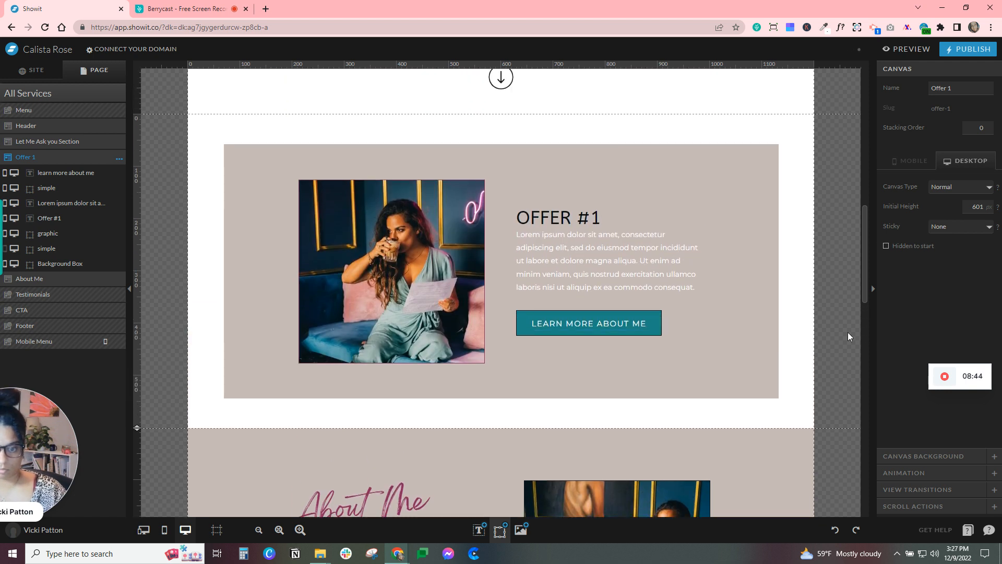
Set the Offer 1 paragraph's text colour to palette colour 1.
{"action": "left_click", "coordinate": [99, 264]}
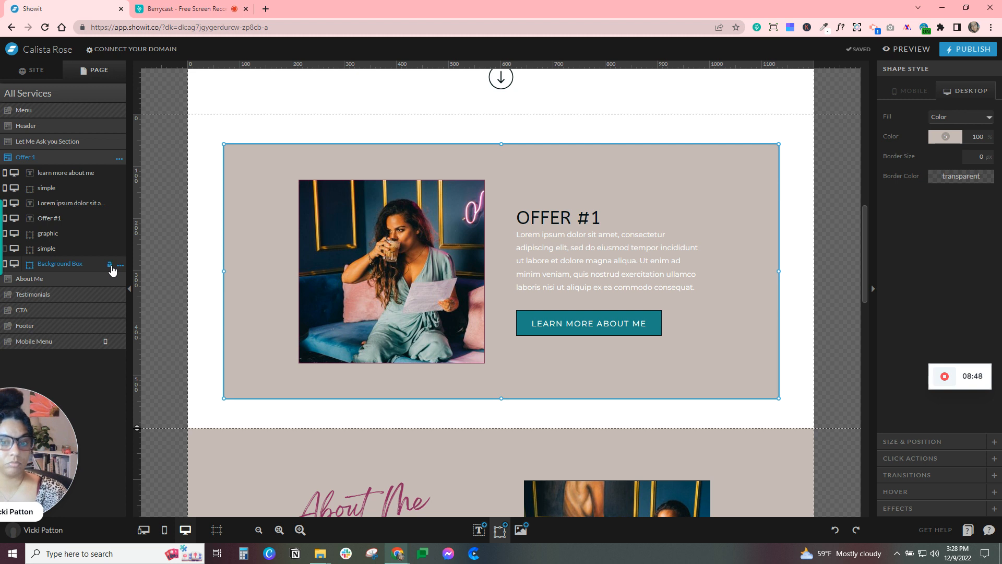
{"action": "left_click", "coordinate": [540, 222]}
{"action": "left_click", "coordinate": [555, 251]}
{"action": "left_click", "coordinate": [941, 136]}
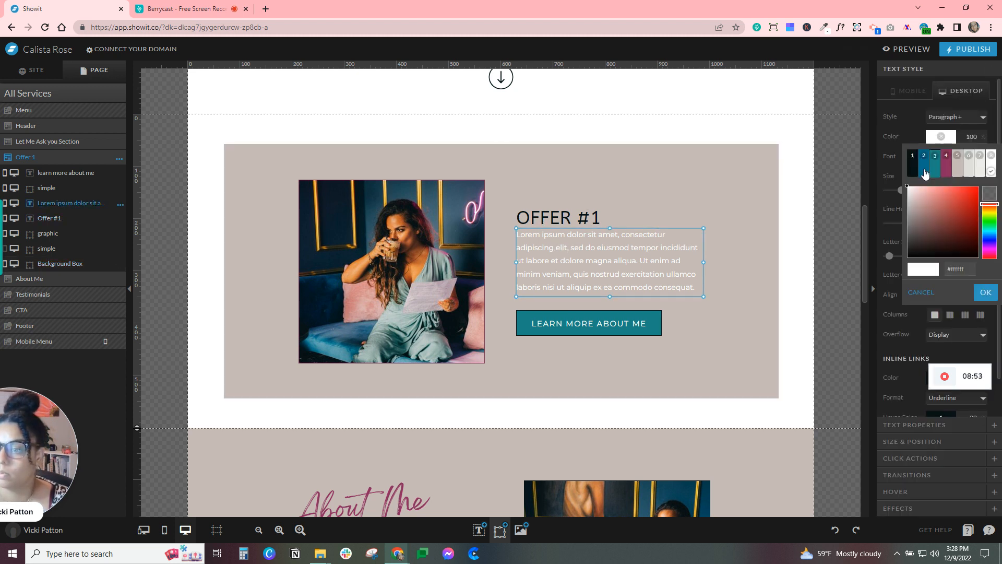
{"action": "left_click", "coordinate": [809, 267]}
{"action": "left_click", "coordinate": [802, 261]}
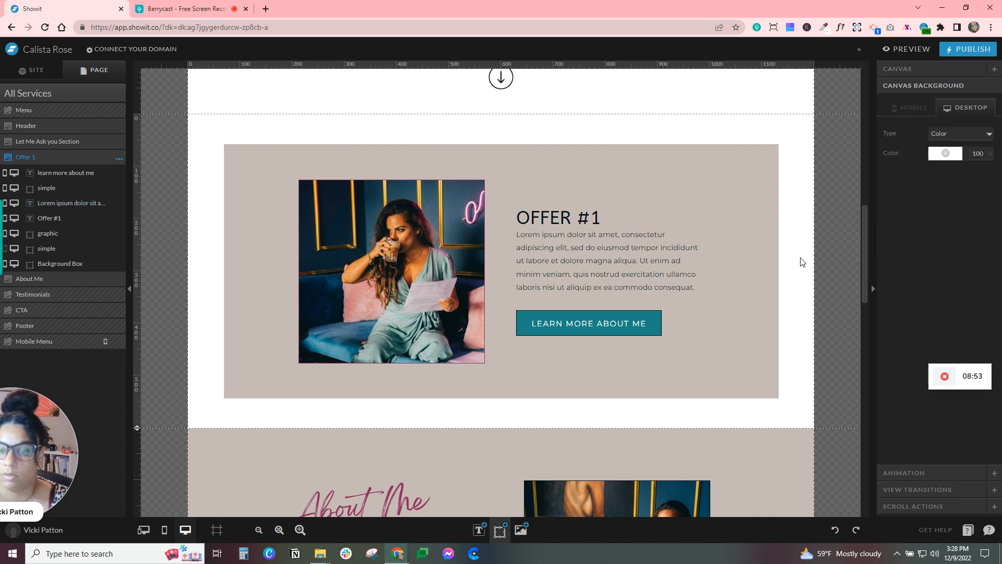
Move the Offer 1 paragraph down slightly to leave more space below the heading, and check the block's spacing.
{"action": "left_click", "coordinate": [591, 273]}
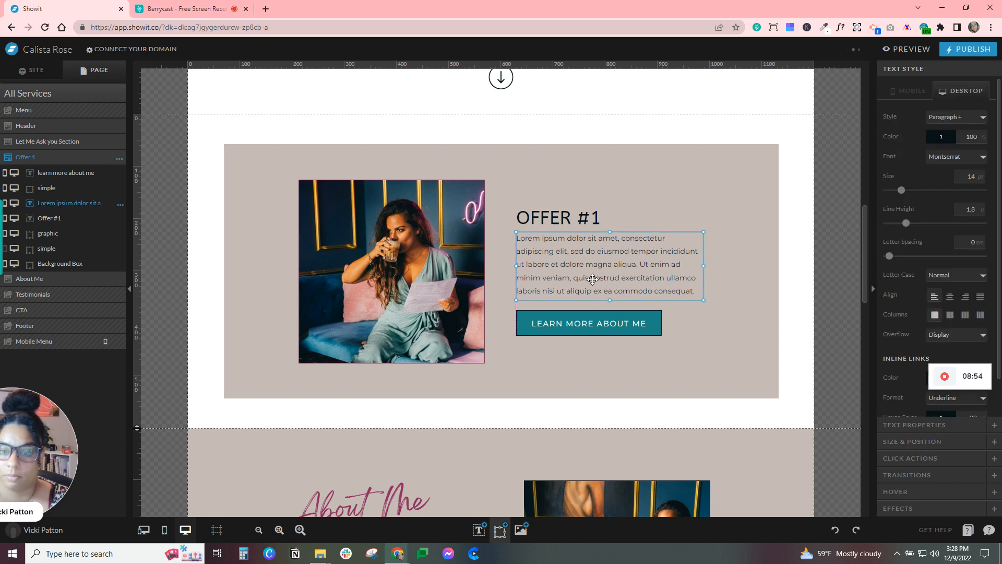
{"action": "left_click", "coordinate": [811, 294]}
{"action": "scroll", "coordinate": [811, 295], "scroll_direction": "up", "scroll_amount": 2}
{"action": "scroll", "coordinate": [812, 295], "scroll_direction": "down", "scroll_amount": 3}
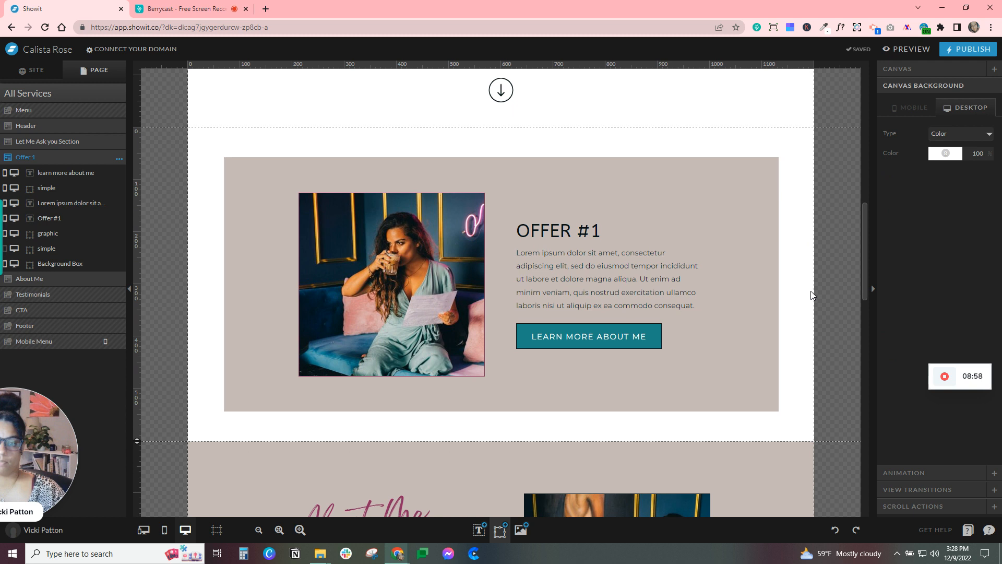
Give the Offer 1 Background Box an Outer drop shadow and check the block against the sections above it.
{"action": "left_click", "coordinate": [740, 180]}
{"action": "left_click", "coordinate": [894, 513]}
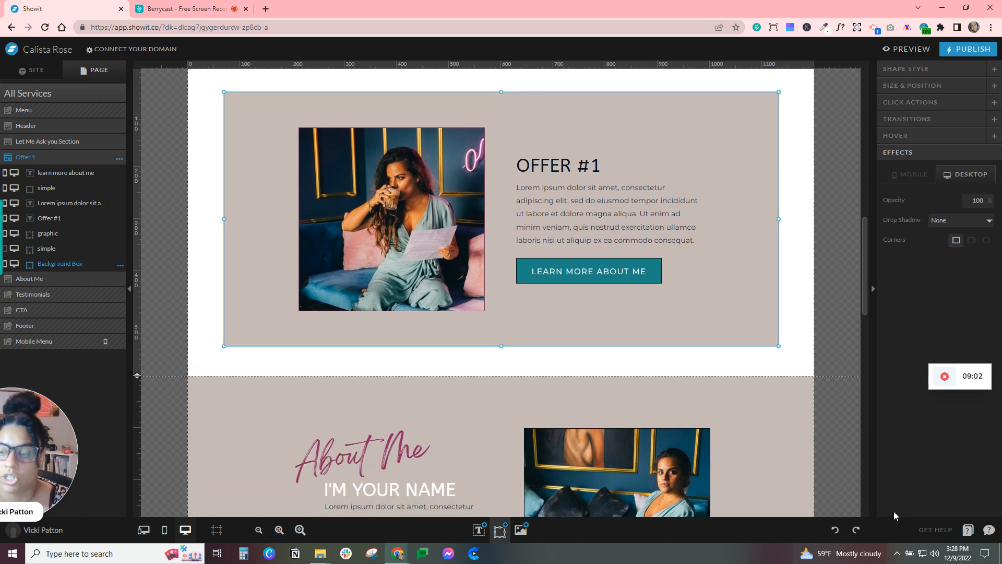
{"action": "left_click", "coordinate": [960, 219]}
{"action": "left_click", "coordinate": [944, 249]}
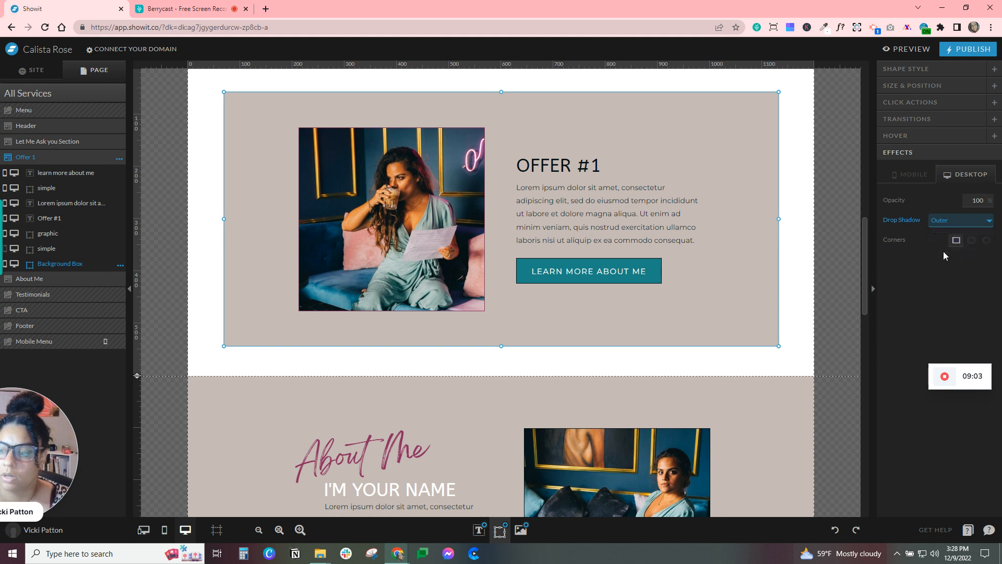
{"action": "left_click", "coordinate": [816, 321]}
{"action": "scroll", "coordinate": [820, 312], "scroll_direction": "up", "scroll_amount": 4}
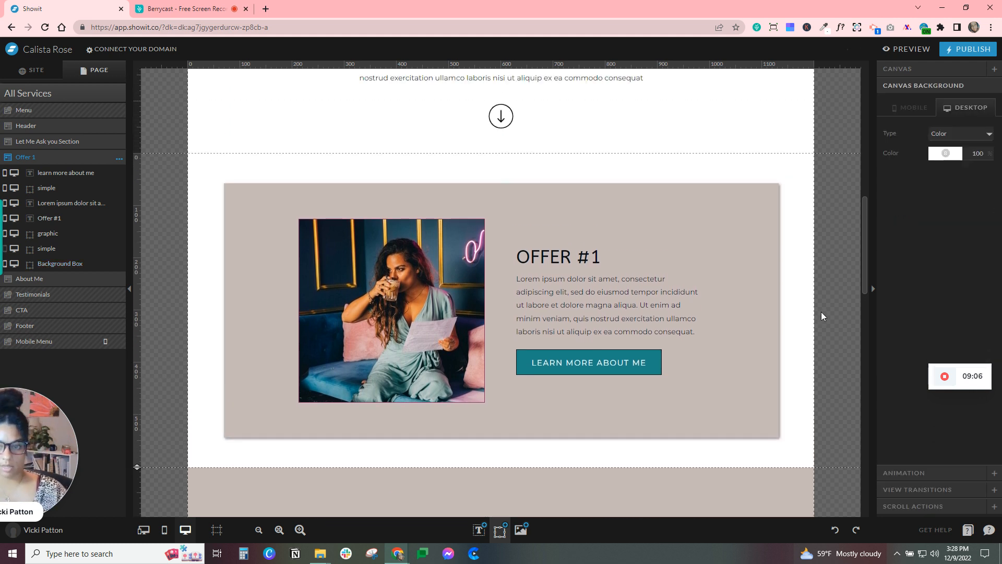
{"action": "scroll", "coordinate": [821, 312], "scroll_direction": "up", "scroll_amount": 8}
{"action": "scroll", "coordinate": [822, 311], "scroll_direction": "down", "scroll_amount": 8}
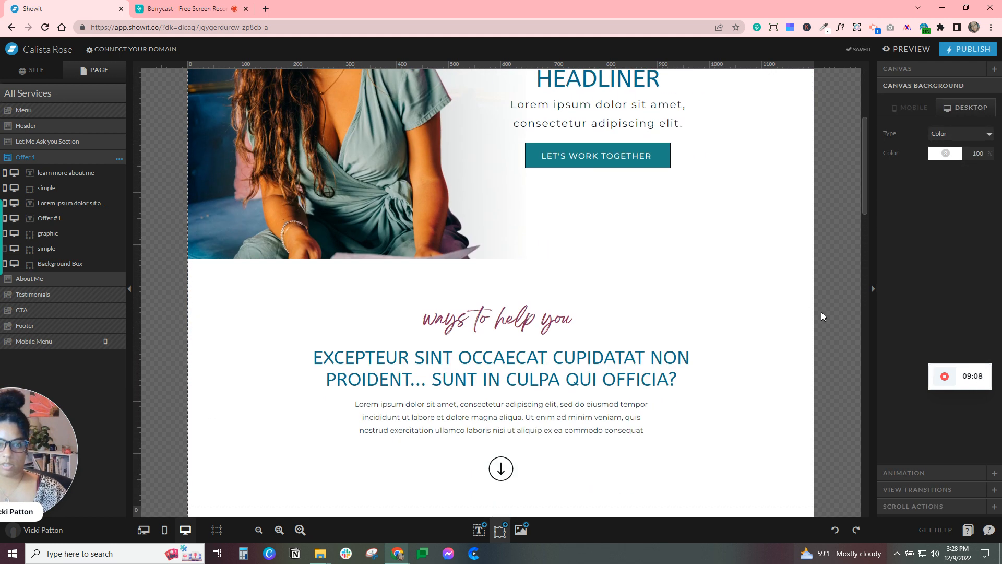
Check the offer block in the desktop layout and the upper sections in the mobile layout.
{"action": "scroll", "coordinate": [822, 312], "scroll_direction": "down", "scroll_amount": 5}
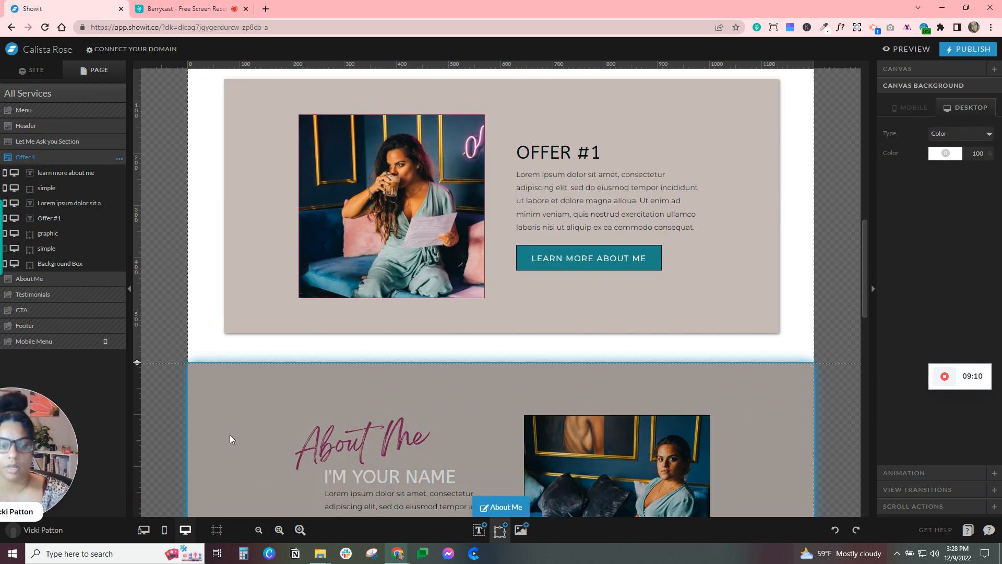
{"action": "left_click", "coordinate": [163, 537]}
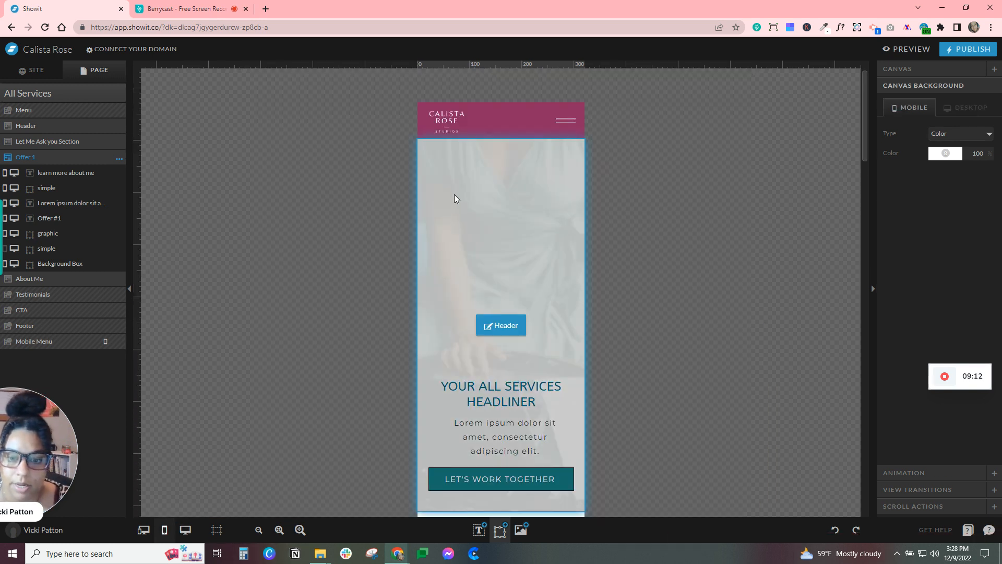
{"action": "scroll", "coordinate": [681, 344], "scroll_direction": "down", "scroll_amount": 2}
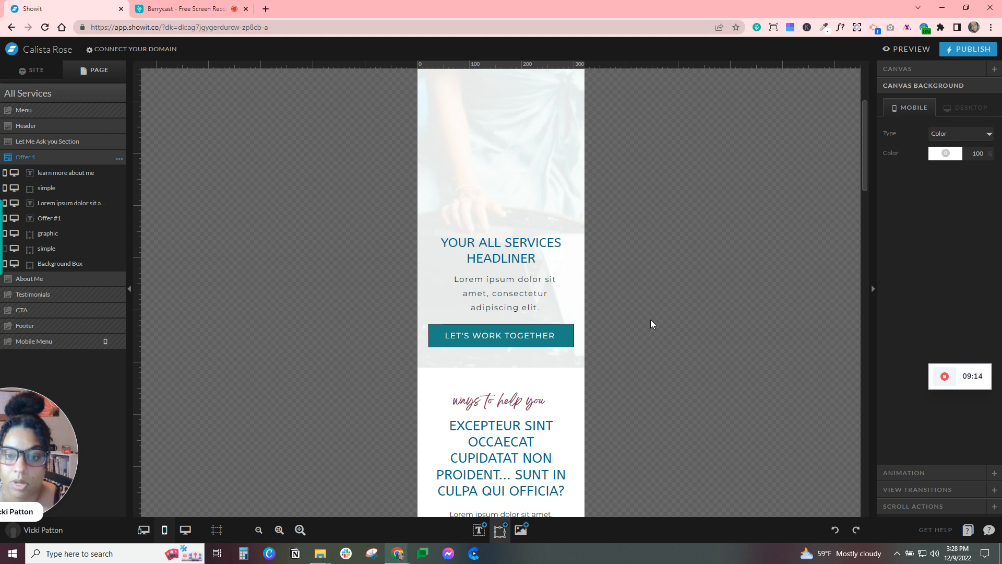
Compare the header's desktop layout with its mobile one, and open the Header canvas's mobile background settings.
{"action": "left_click", "coordinate": [185, 529]}
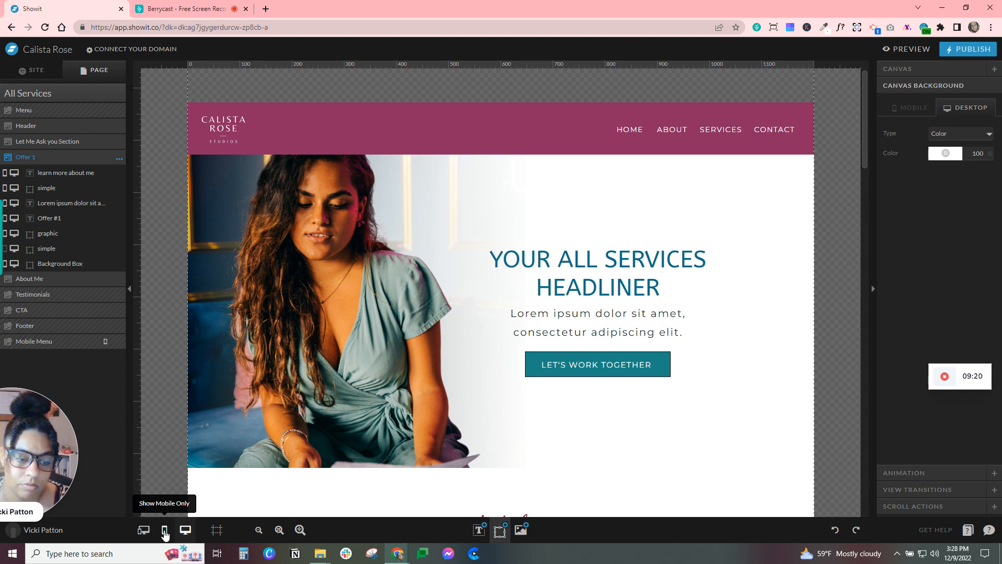
{"action": "left_click", "coordinate": [165, 530]}
{"action": "left_click", "coordinate": [511, 218]}
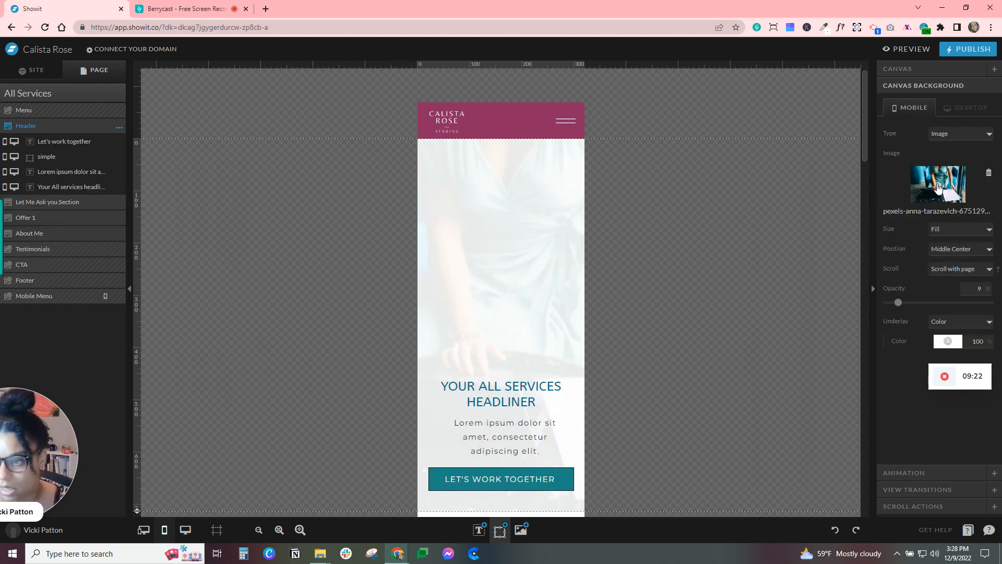
Try 2.png, the photo with the white fade, as the header's mobile background at 100% opacity.
{"action": "left_click", "coordinate": [850, 245]}
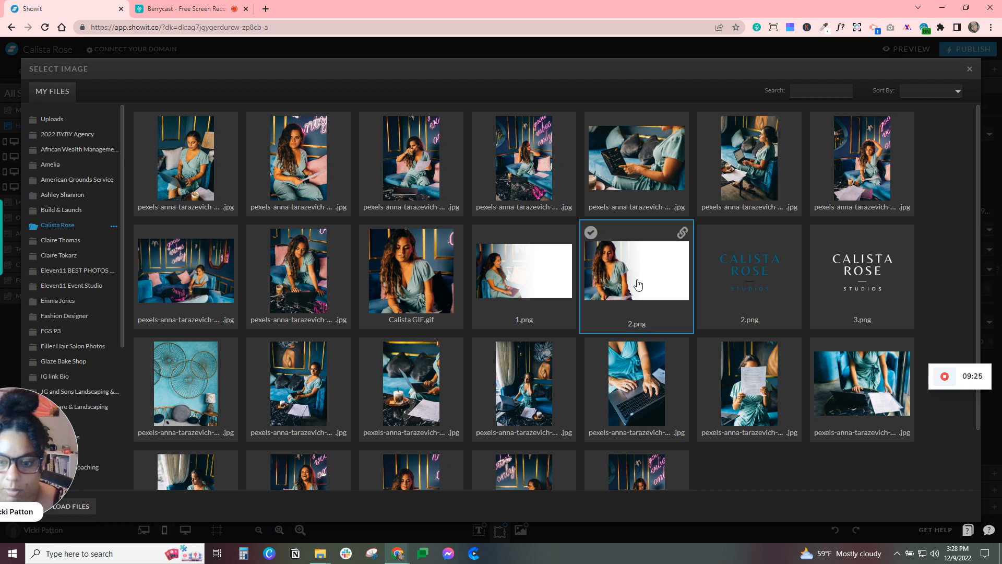
{"action": "left_click", "coordinate": [638, 284]}
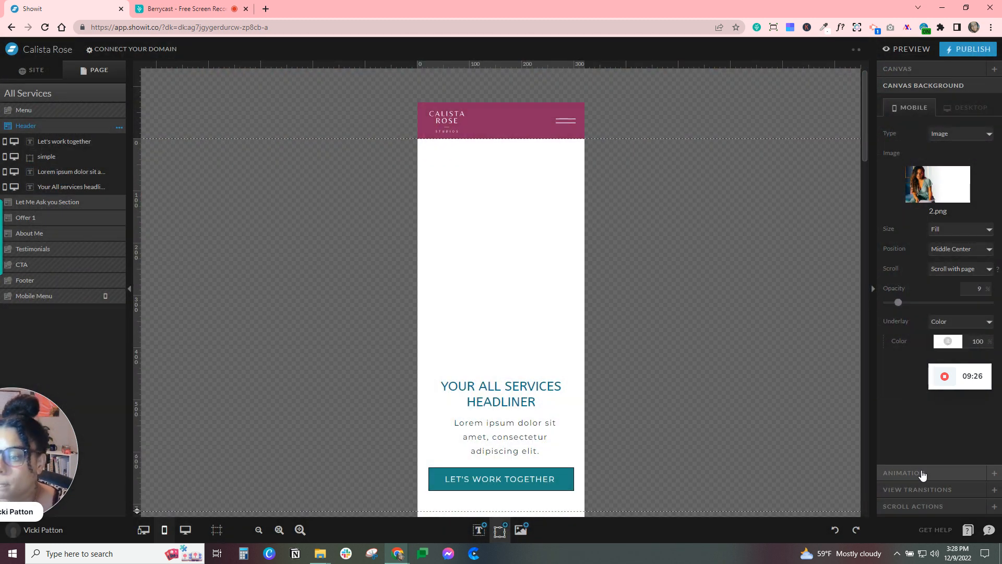
{"action": "left_click_drag", "start_coordinate": [898, 302], "coordinate": [987, 302]}
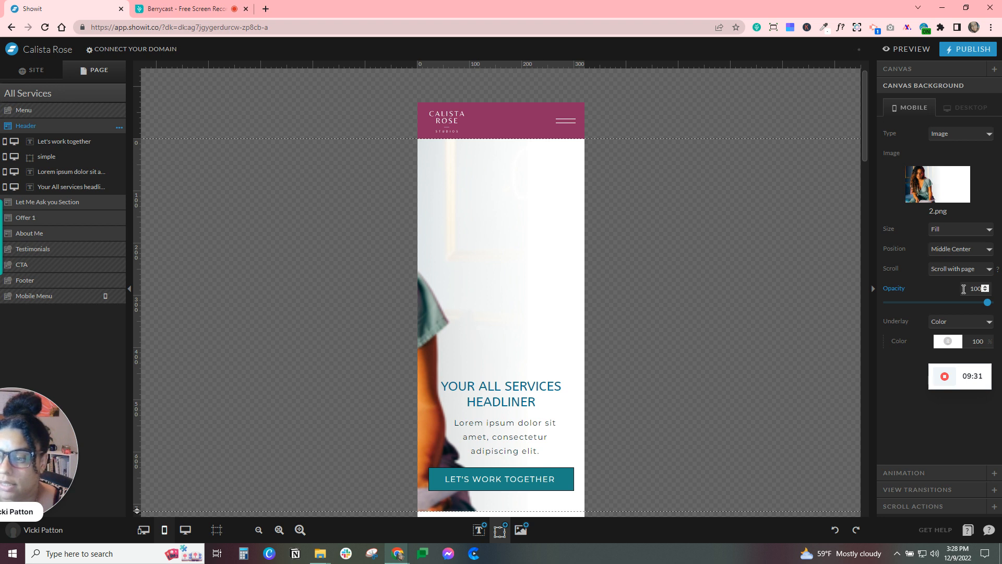
Try the Top Center and Top Right positions for the header's mobile background image, and return it to Top Left.
{"action": "left_click", "coordinate": [934, 253]}
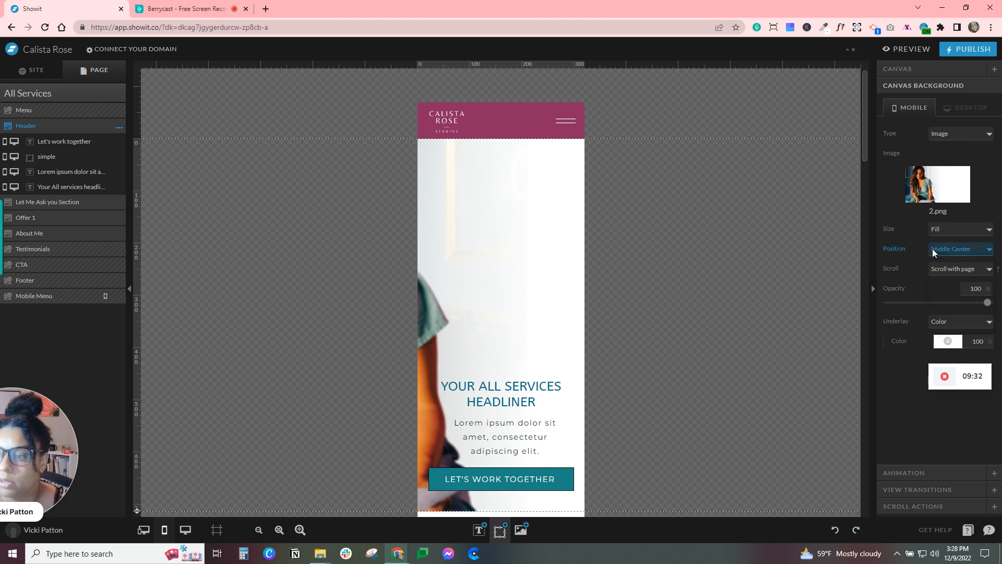
{"action": "left_click", "coordinate": [947, 269]}
{"action": "left_click", "coordinate": [941, 250]}
{"action": "left_click", "coordinate": [951, 315]}
{"action": "left_click", "coordinate": [939, 254]}
{"action": "left_click", "coordinate": [941, 259]}
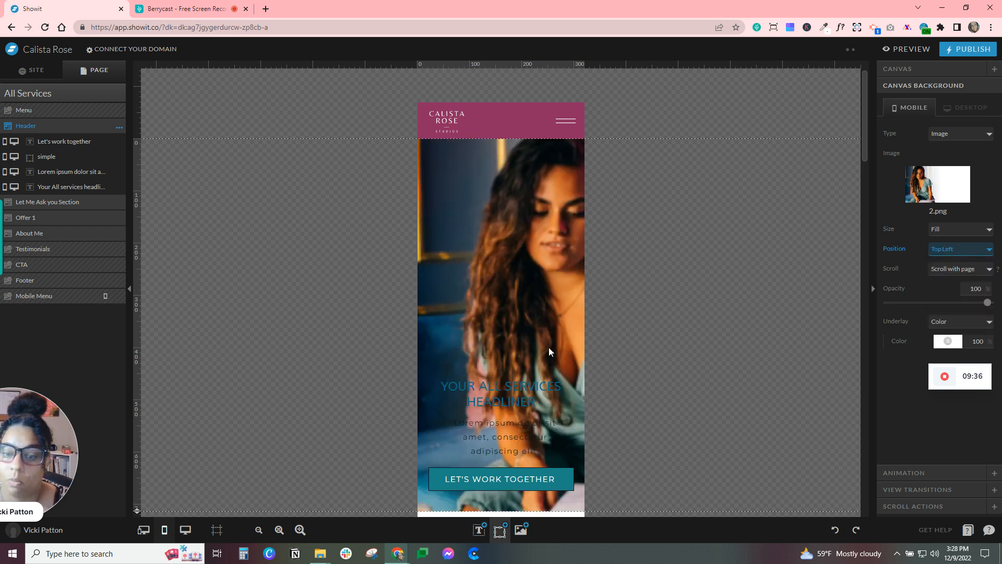
{"action": "left_click", "coordinate": [942, 255]}
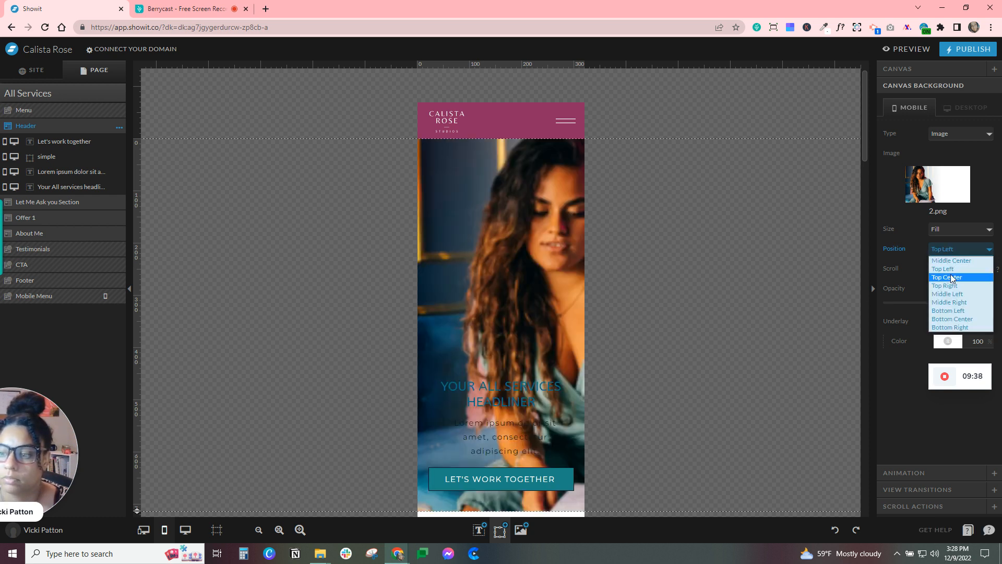
{"action": "left_click", "coordinate": [950, 277]}
{"action": "left_click", "coordinate": [938, 249]}
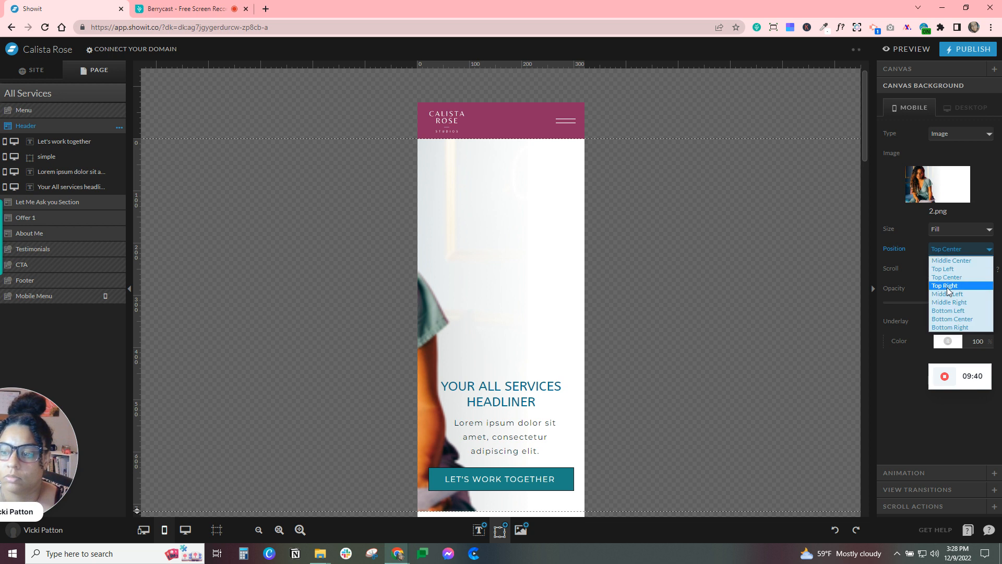
{"action": "left_click", "coordinate": [946, 287]}
{"action": "left_click", "coordinate": [940, 250]}
{"action": "left_click", "coordinate": [946, 268]}
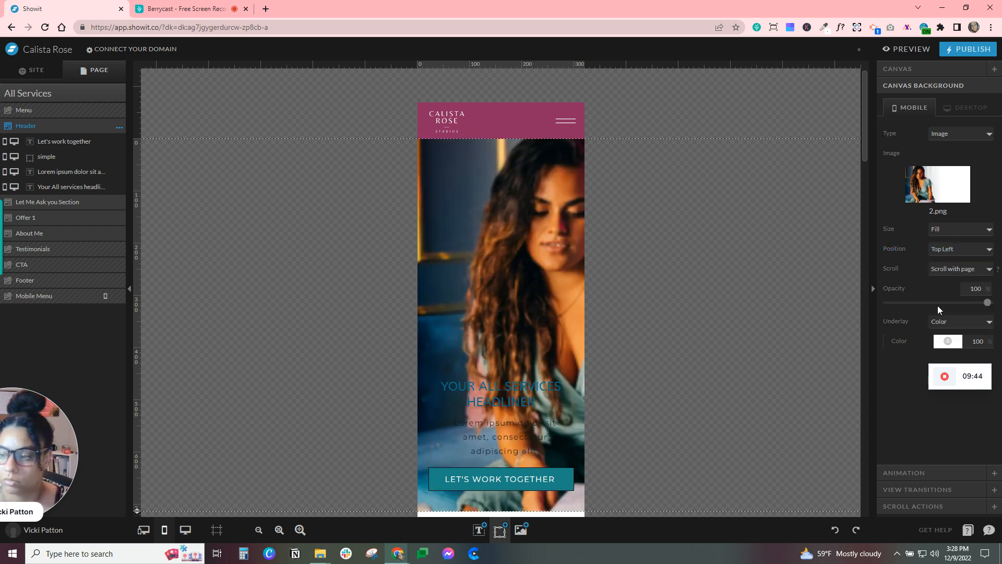
Set the header's mobile background opacity to 27% and try Calista GIF.gif as its image.
{"action": "left_click_drag", "start_coordinate": [988, 304], "coordinate": [916, 308]}
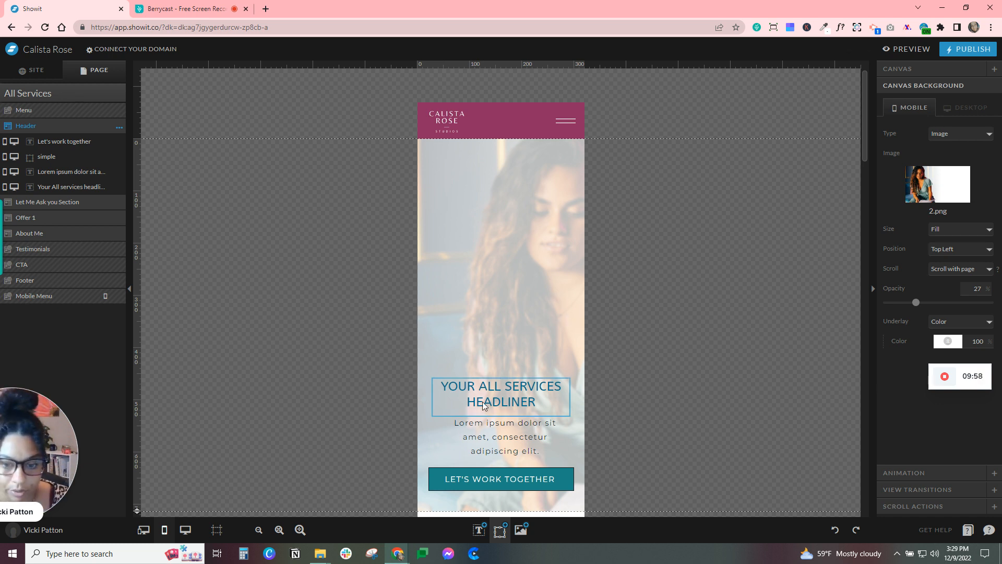
{"action": "left_click", "coordinate": [932, 192]}
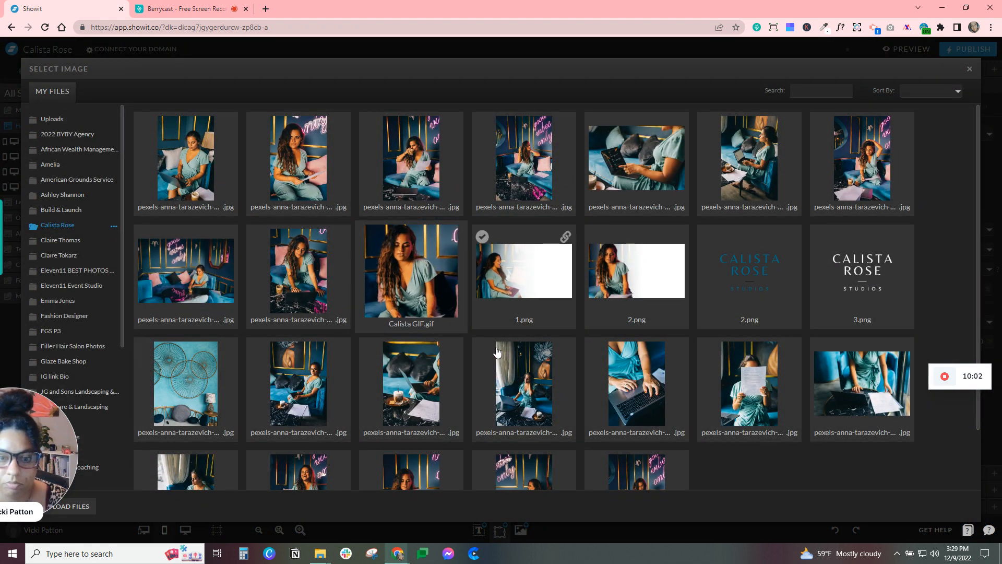
{"action": "left_click", "coordinate": [366, 232]}
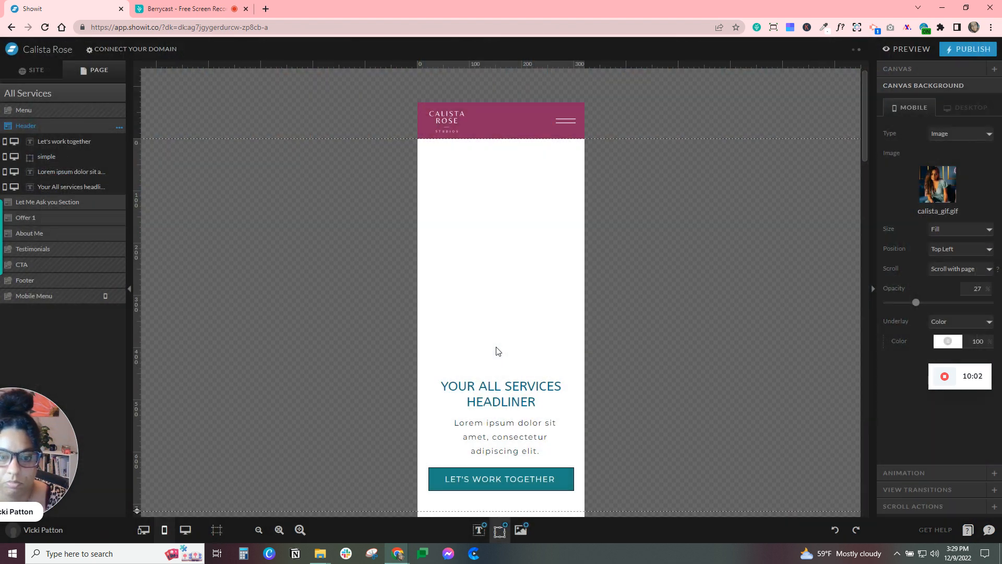
Set the header's mobile background to the photo of the woman holding a paper before her face, positioned Middle Center.
{"action": "left_click", "coordinate": [942, 186]}
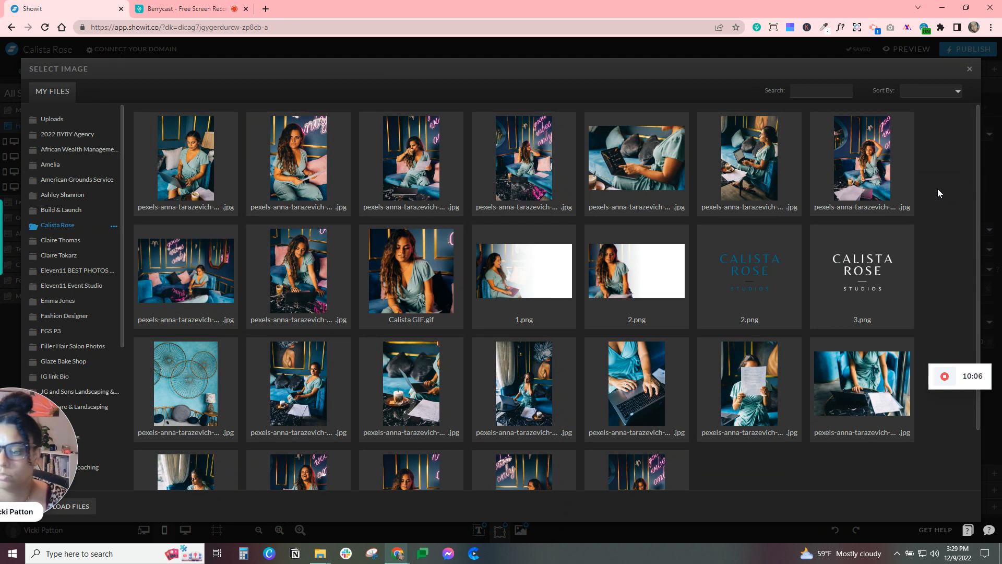
{"action": "left_click", "coordinate": [760, 383]}
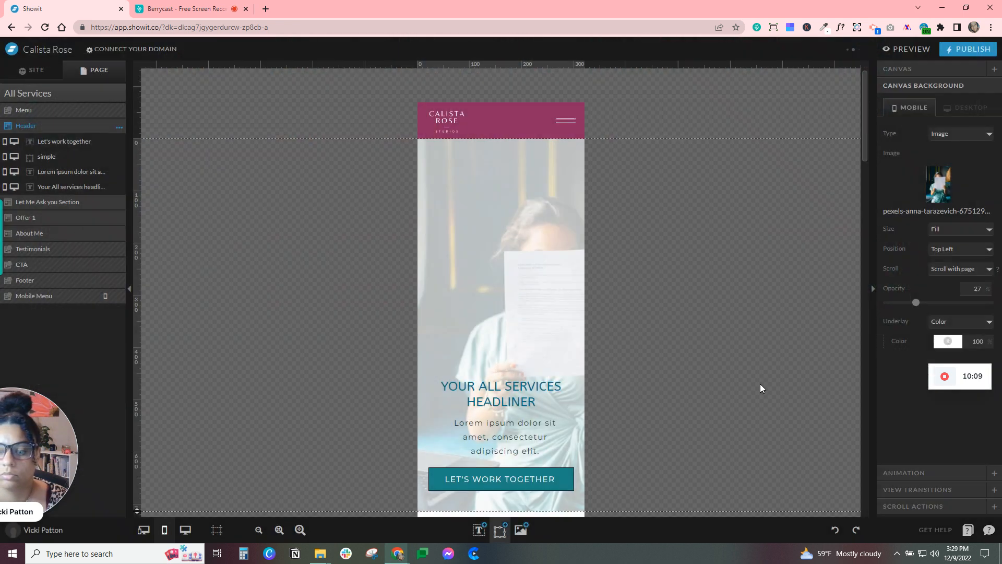
{"action": "left_click", "coordinate": [928, 249]}
{"action": "left_click", "coordinate": [942, 260]}
{"action": "scroll", "coordinate": [596, 267], "scroll_direction": "down", "scroll_amount": 2}
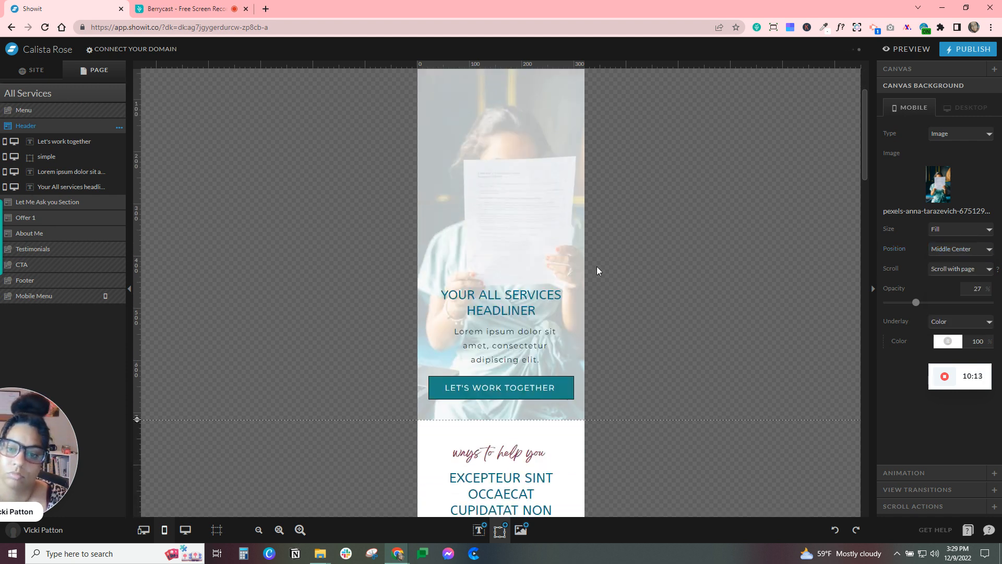
Move the mobile header's headline, paragraph and button up together, and shorten the header canvas to end below the button.
{"action": "left_click_drag", "start_coordinate": [478, 216], "coordinate": [520, 398]}
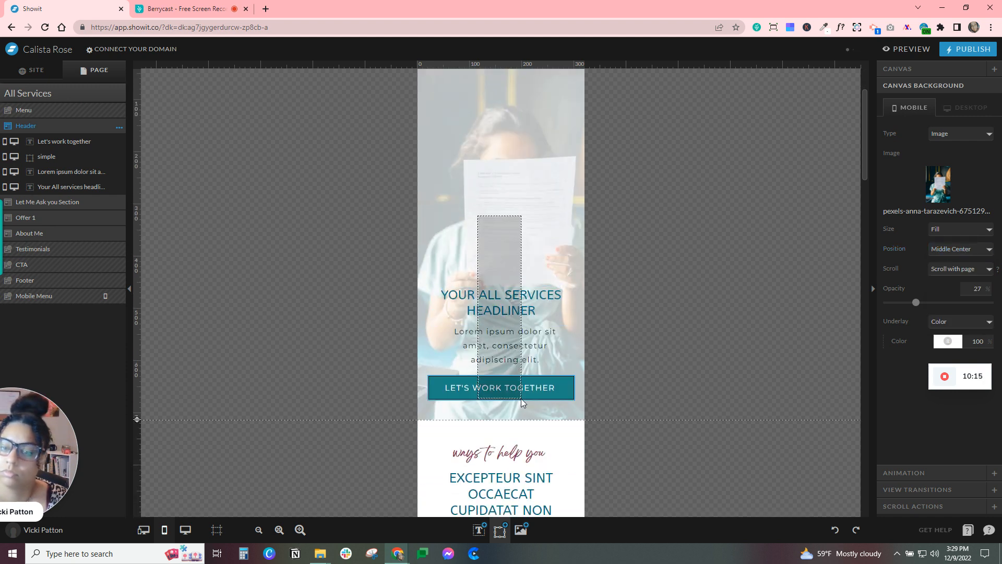
{"action": "scroll", "coordinate": [501, 334], "scroll_direction": "up", "scroll_amount": 2}
{"action": "left_click_drag", "start_coordinate": [501, 327], "coordinate": [506, 147]}
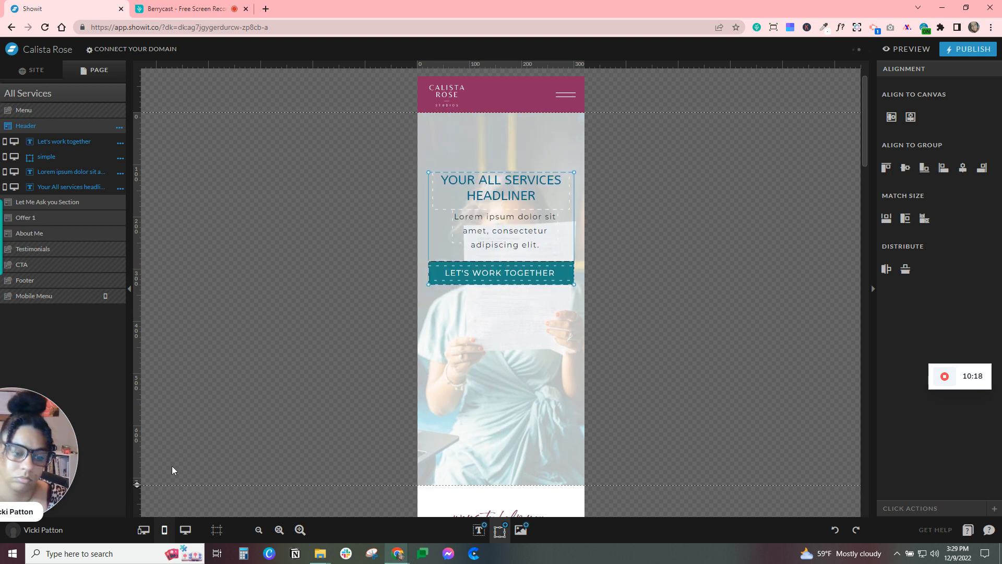
{"action": "left_click_drag", "start_coordinate": [139, 484], "coordinate": [176, 347]}
{"action": "left_click", "coordinate": [347, 211]}
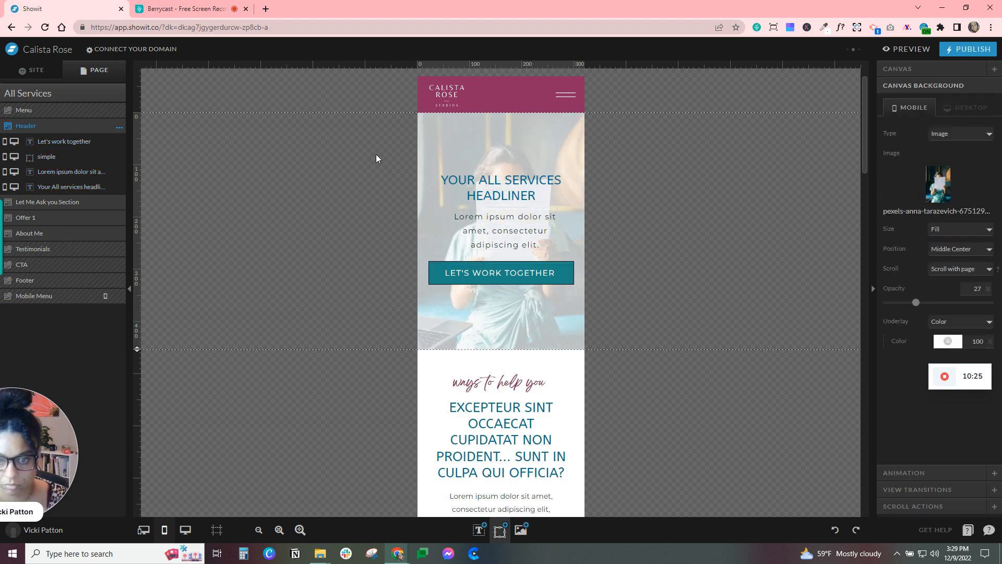
Narrow the headline's text box slightly in the mobile header.
{"action": "left_click", "coordinate": [522, 187]}
{"action": "left_click_drag", "start_coordinate": [570, 190], "coordinate": [527, 181]}
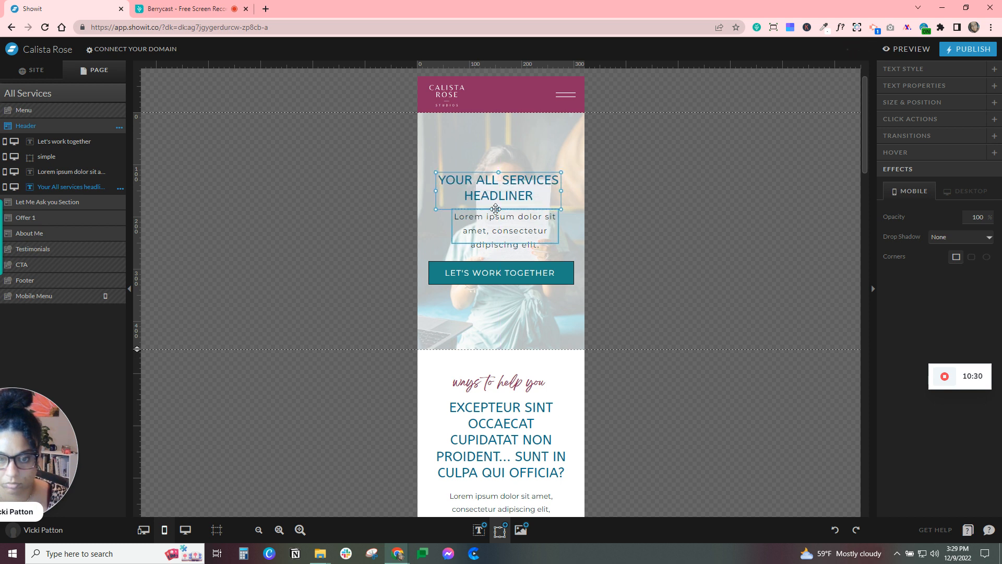
{"action": "left_click", "coordinate": [642, 209]}
Move the mobile header's paragraph up slightly, and centre the paragraph and the headline horizontally on the canvas.
{"action": "left_click", "coordinate": [543, 234]}
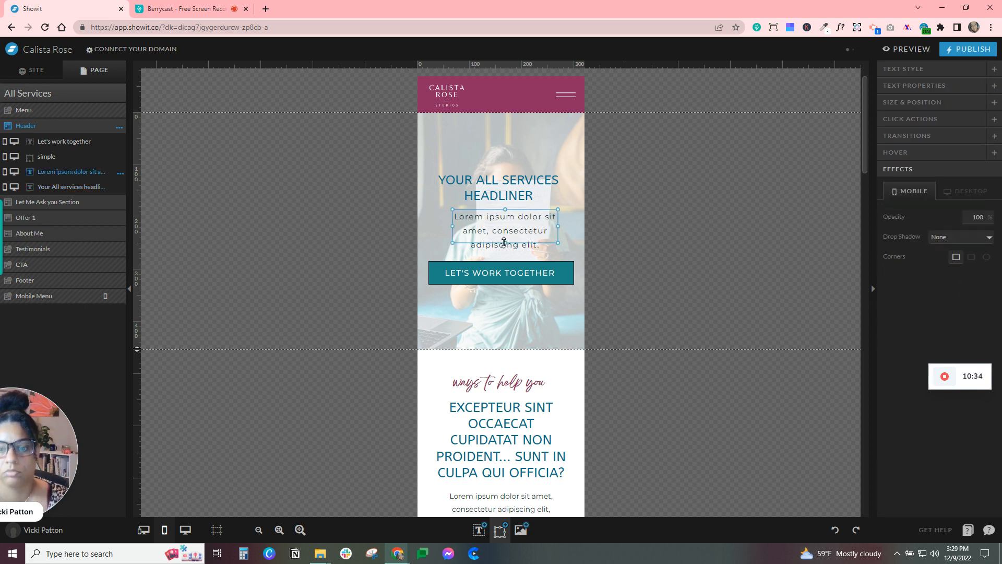
{"action": "left_click_drag", "start_coordinate": [504, 240], "coordinate": [501, 234]}
{"action": "left_click", "coordinate": [912, 102]}
{"action": "left_click", "coordinate": [524, 202]}
{"action": "left_click", "coordinate": [954, 256]}
{"action": "left_click", "coordinate": [631, 286]}
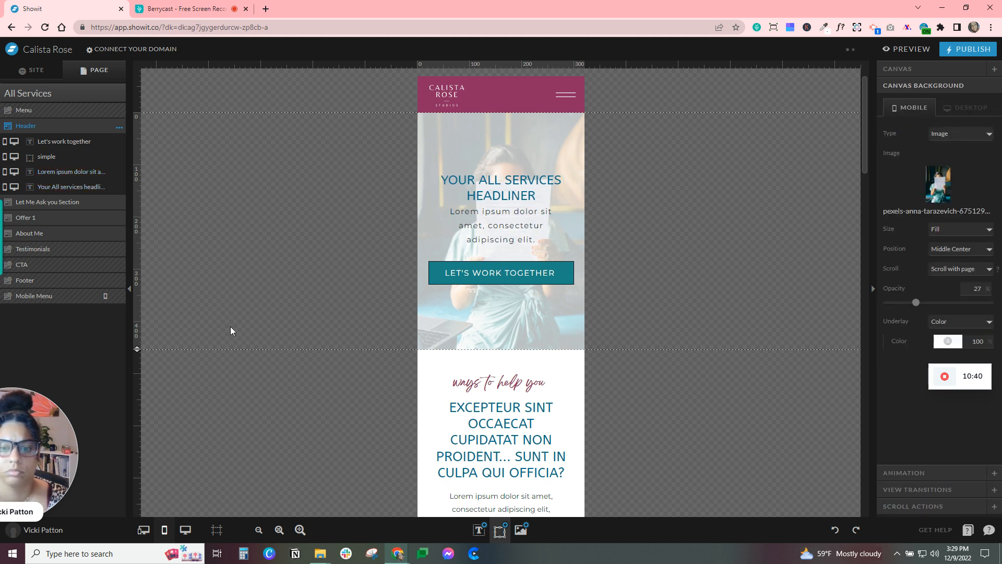
Shorten the mobile header canvas slightly more and centre its headline, paragraph and button vertically as a group.
{"action": "left_click_drag", "start_coordinate": [137, 349], "coordinate": [137, 331]}
{"action": "left_click_drag", "start_coordinate": [338, 147], "coordinate": [598, 312]}
{"action": "left_click", "coordinate": [892, 117]}
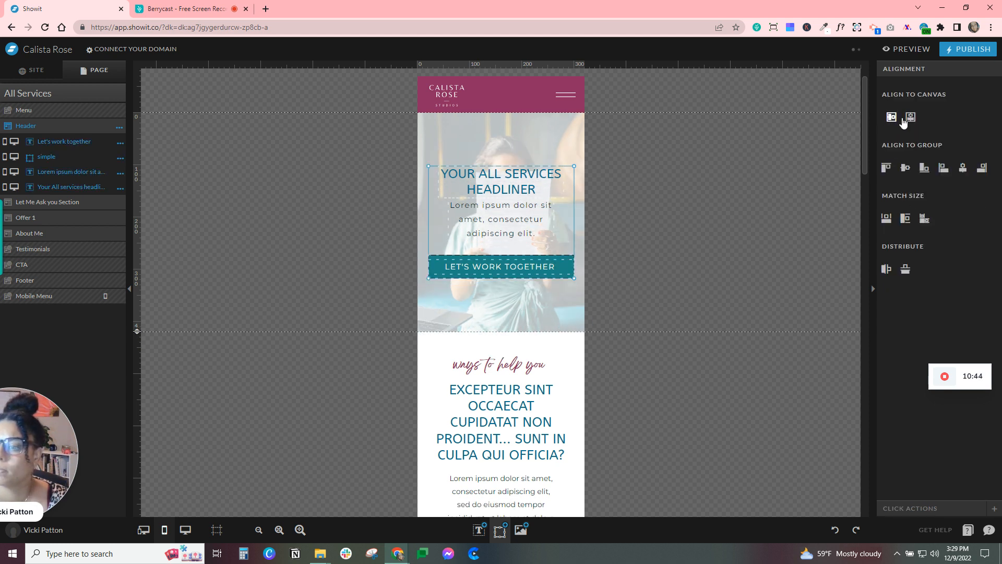
{"action": "left_click", "coordinate": [683, 256]}
Move the arrow icon up below the Let Me Ask you Section's paragraph, to about Y 519, and shorten that mobile canvas.
{"action": "scroll", "coordinate": [474, 285], "scroll_direction": "down", "scroll_amount": 3}
{"action": "scroll", "coordinate": [474, 284], "scroll_direction": "down", "scroll_amount": 5}
{"action": "left_click_drag", "start_coordinate": [503, 282], "coordinate": [501, 225]}
{"action": "left_click_drag", "start_coordinate": [137, 299], "coordinate": [138, 266]}
{"action": "scroll", "coordinate": [682, 255], "scroll_direction": "up", "scroll_amount": 4}
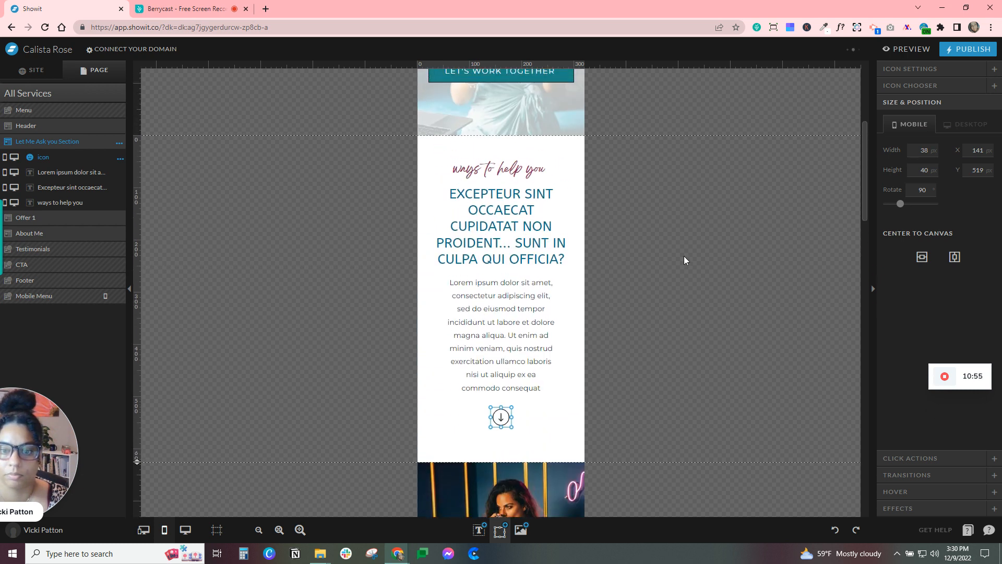
{"action": "scroll", "coordinate": [685, 260], "scroll_direction": "up", "scroll_amount": 2}
Lengthen the Offer 1 mobile canvas to about 979 px so it holds the photo, text and button.
{"action": "scroll", "coordinate": [684, 260], "scroll_direction": "down", "scroll_amount": 8}
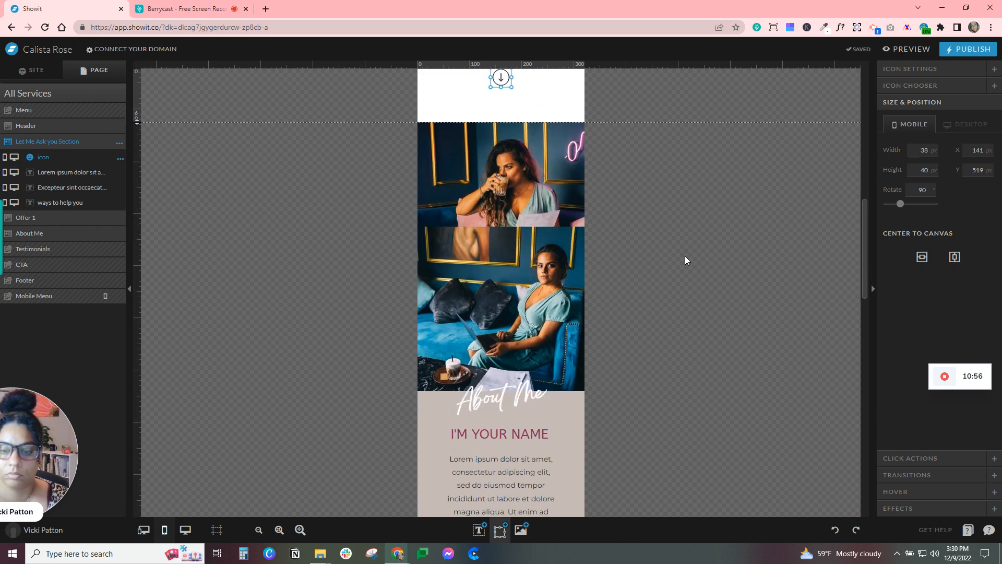
{"action": "scroll", "coordinate": [685, 256], "scroll_direction": "down", "scroll_amount": 2}
{"action": "scroll", "coordinate": [684, 256], "scroll_direction": "up", "scroll_amount": 2}
{"action": "left_click", "coordinate": [521, 188]}
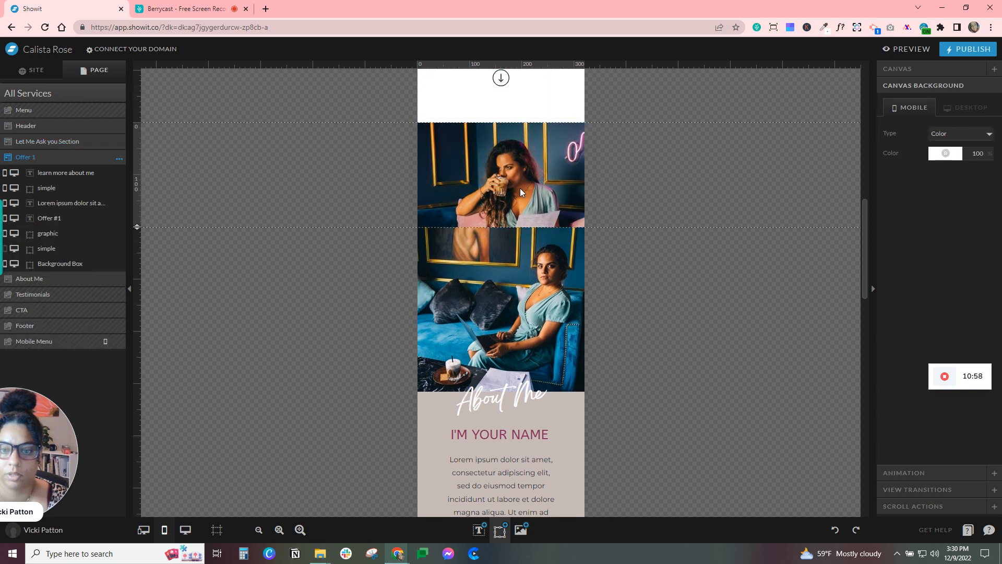
{"action": "left_click_drag", "start_coordinate": [137, 226], "coordinate": [177, 495]}
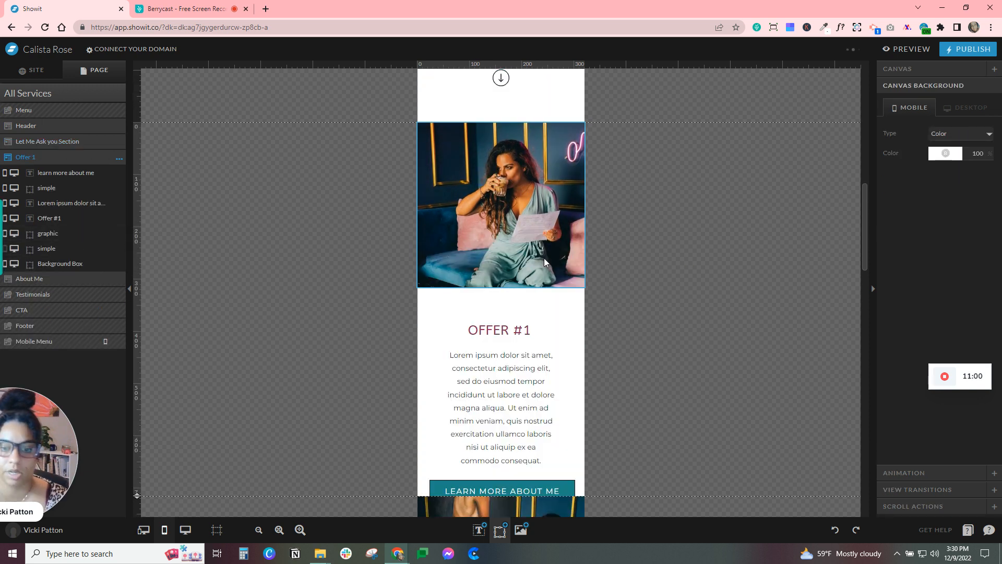
{"action": "scroll", "coordinate": [587, 315], "scroll_direction": "down", "scroll_amount": 3}
{"action": "left_click_drag", "start_coordinate": [138, 366], "coordinate": [138, 501]}
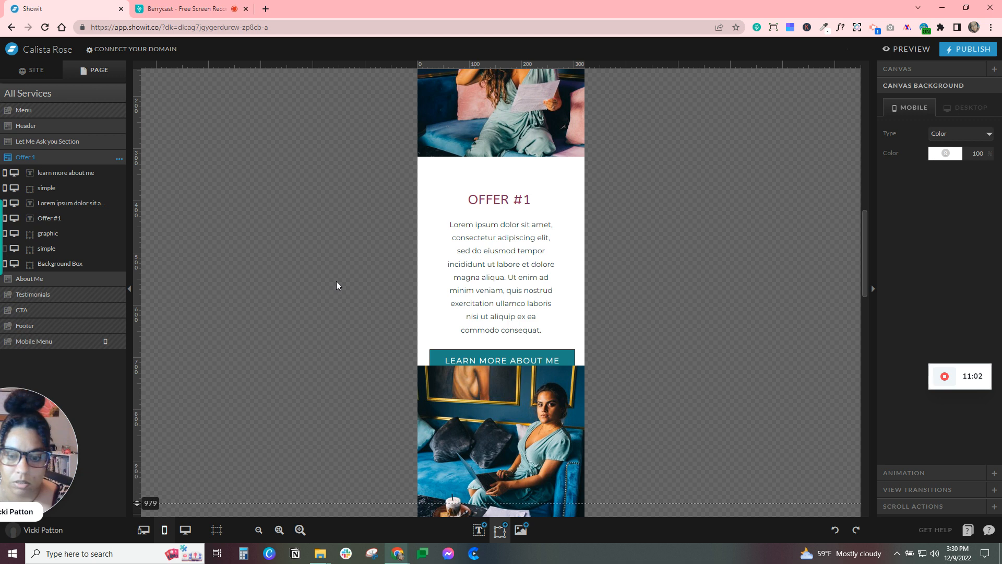
Move the Offer 1 photo out of the mobile canvas to the empty area beside it.
{"action": "scroll", "coordinate": [610, 329], "scroll_direction": "up", "scroll_amount": 3}
{"action": "left_click", "coordinate": [509, 204]}
{"action": "left_click_drag", "start_coordinate": [677, 182], "coordinate": [441, 228]}
{"action": "left_click_drag", "start_coordinate": [473, 215], "coordinate": [715, 318]}
{"action": "left_click", "coordinate": [700, 135]}
{"action": "left_click_drag", "start_coordinate": [736, 261], "coordinate": [748, 345]}
Move the Background Box into the Offer 1 mobile canvas at Y 20 and widen it to about 281 px.
{"action": "left_click", "coordinate": [731, 263]}
{"action": "left_click_drag", "start_coordinate": [733, 265], "coordinate": [472, 156]}
{"action": "left_click_drag", "start_coordinate": [543, 157], "coordinate": [573, 157]}
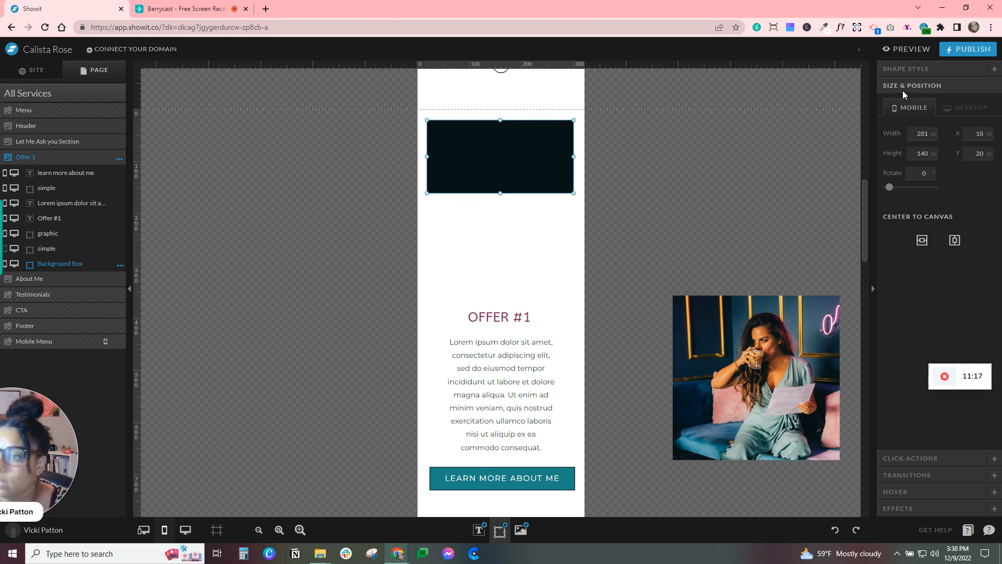
Fill the Offer 1 Background Box with the beige palette colour in the mobile layout.
{"action": "left_click", "coordinate": [903, 73]}
{"action": "left_click", "coordinate": [945, 141]}
{"action": "left_click", "coordinate": [950, 171]}
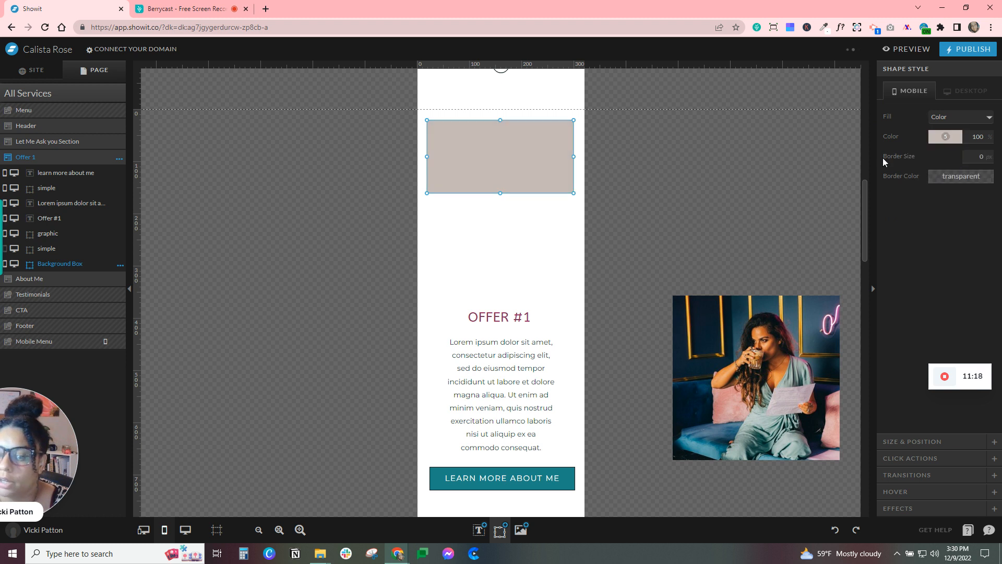
Stretch the mobile Background Box to about 766 px high, past the button, and centre it horizontally on the canvas.
{"action": "left_click_drag", "start_coordinate": [500, 193], "coordinate": [500, 519]}
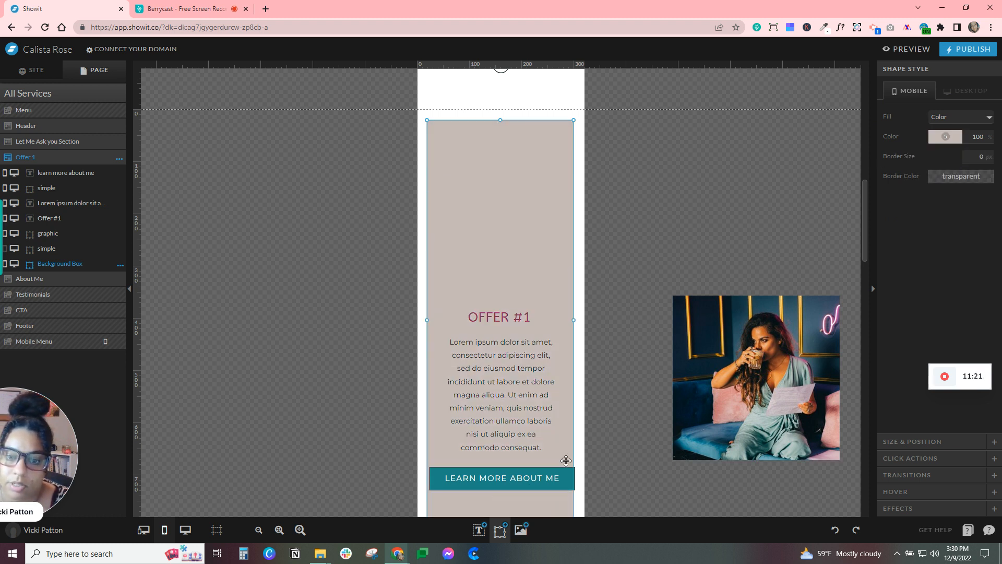
{"action": "left_click", "coordinate": [912, 441]}
{"action": "left_click", "coordinate": [954, 240]}
{"action": "scroll", "coordinate": [519, 272], "scroll_direction": "down", "scroll_amount": 1}
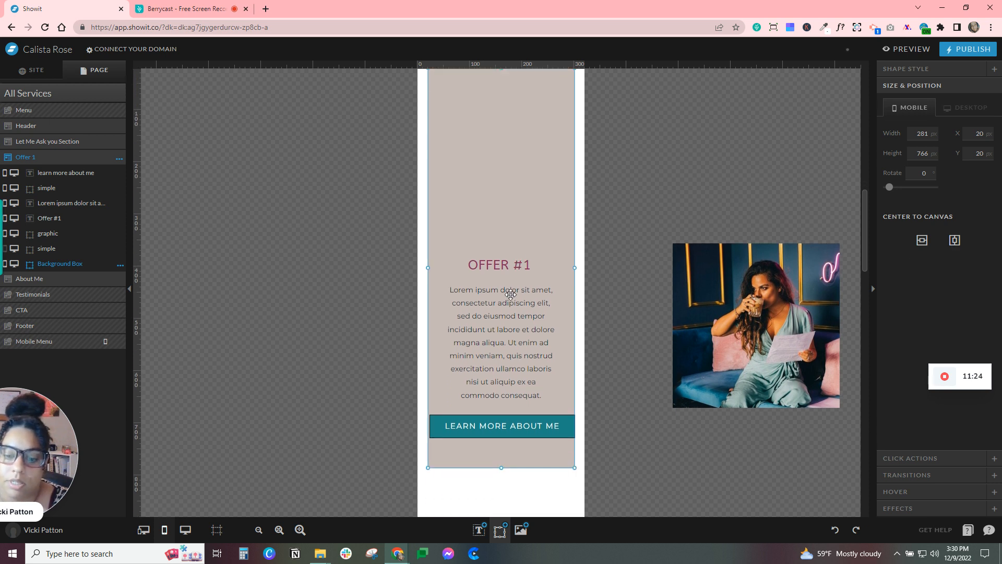
Move the Offer 1 photo closer to the mobile canvas and show the hidden simple shape below graphic in the mobile layout.
{"action": "left_click", "coordinate": [647, 188]}
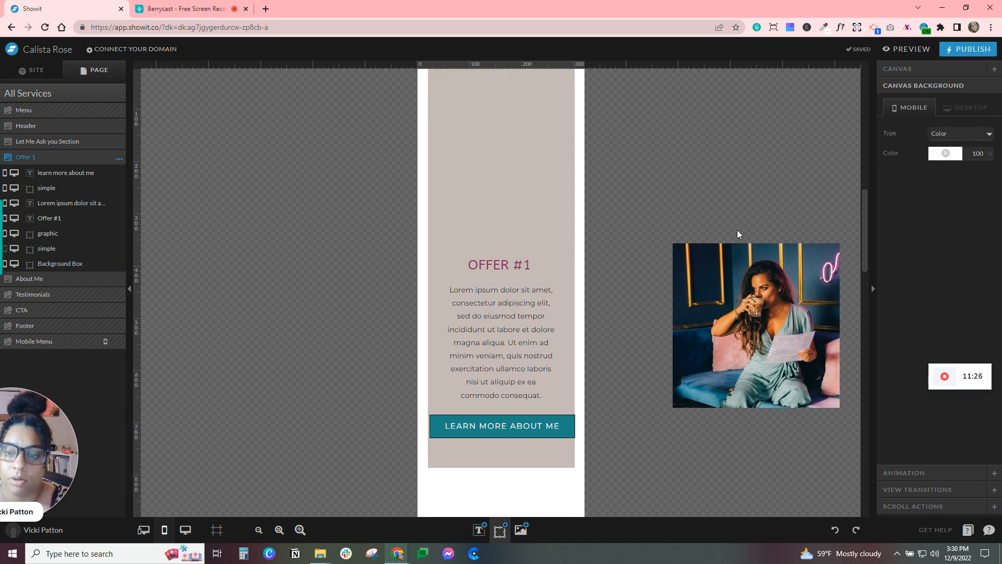
{"action": "left_click_drag", "start_coordinate": [753, 290], "coordinate": [692, 199]}
{"action": "left_click", "coordinate": [82, 256]}
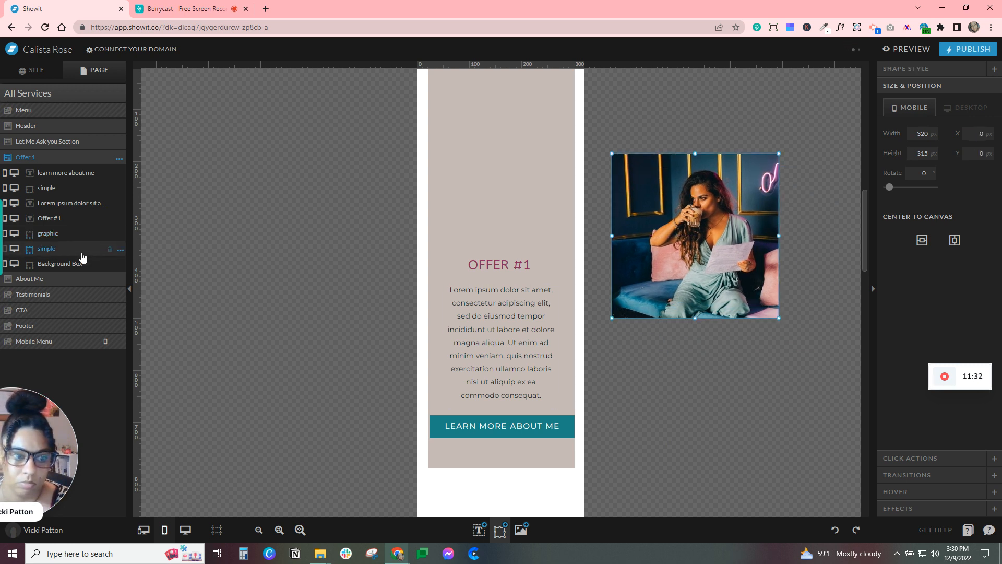
{"action": "left_click", "coordinate": [5, 250]}
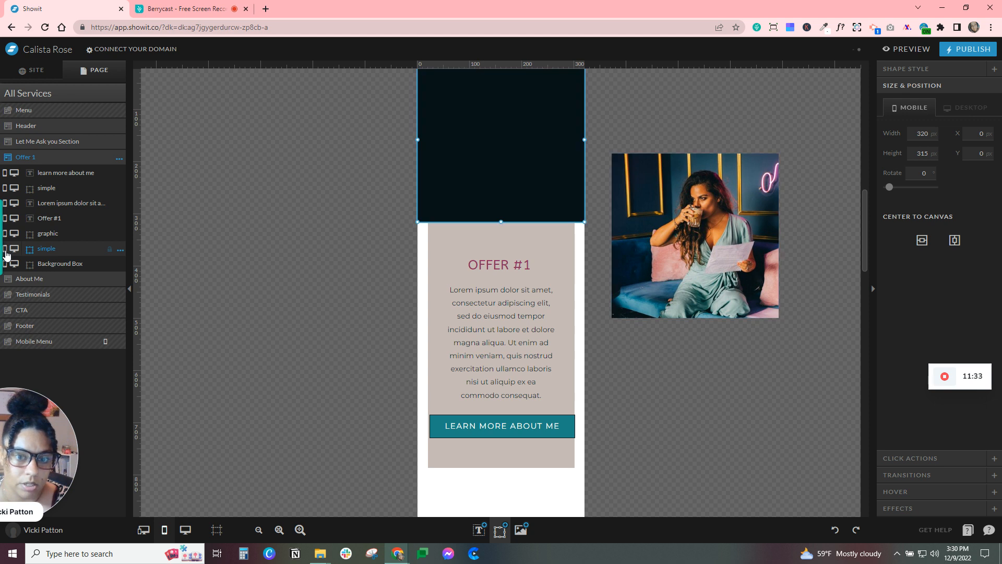
Move the dark simple shape out of the mobile canvas to sit behind the photo, and align the pair on their middles.
{"action": "left_click", "coordinate": [342, 171]}
{"action": "left_click", "coordinate": [541, 125]}
{"action": "left_click_drag", "start_coordinate": [541, 125], "coordinate": [743, 227]}
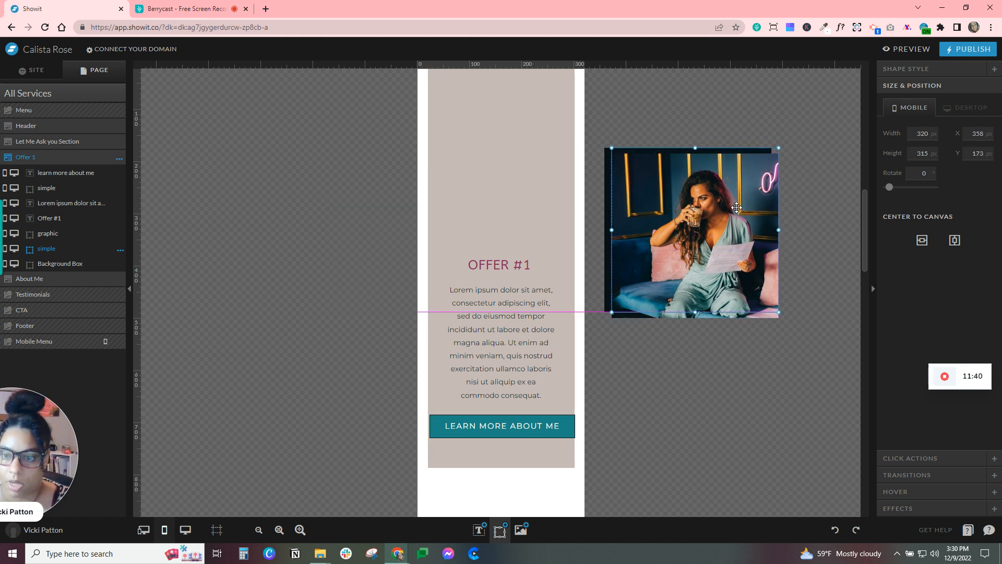
{"action": "left_click_drag", "start_coordinate": [703, 110], "coordinate": [713, 232]}
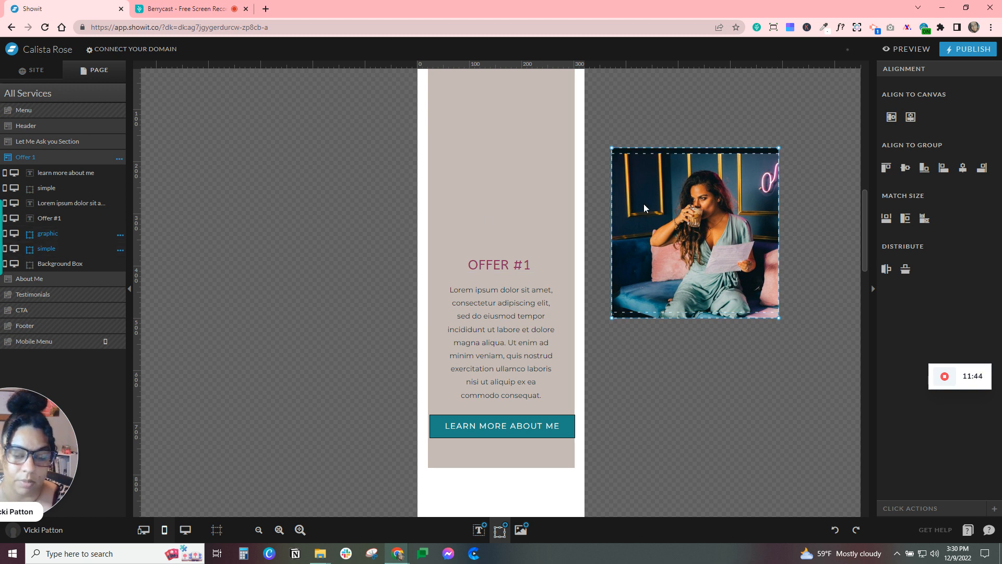
{"action": "left_click", "coordinate": [905, 167]}
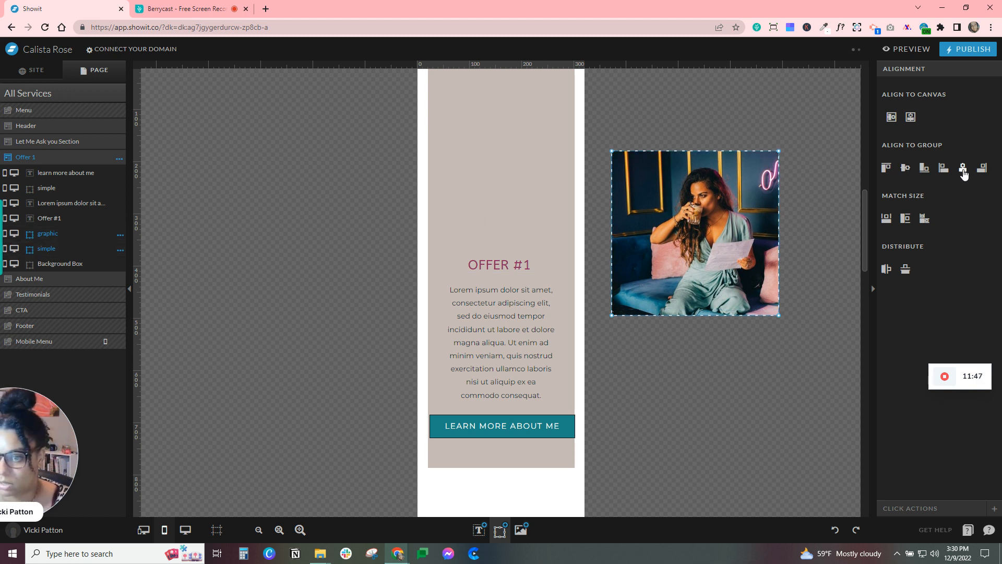
{"action": "left_click", "coordinate": [797, 389]}
Shift the photo down to expose the shape behind it, and enlarge that shape to 322 px wide by 317 px high.
{"action": "left_click", "coordinate": [704, 189]}
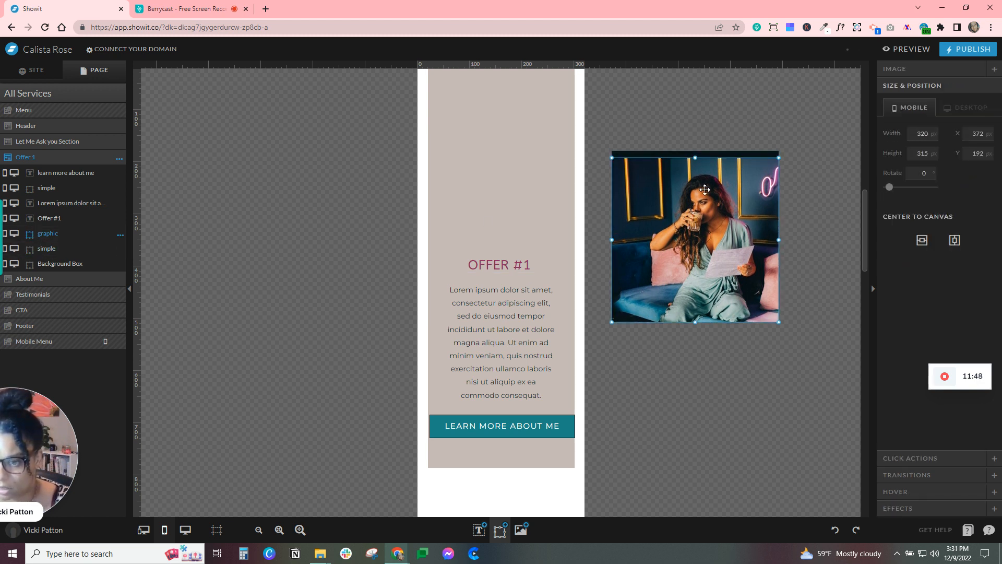
{"action": "left_click", "coordinate": [702, 152]}
{"action": "left_click", "coordinate": [931, 132]}
{"action": "left_click", "coordinate": [931, 132]}
{"action": "left_click", "coordinate": [930, 151]}
{"action": "left_click", "coordinate": [931, 152]}
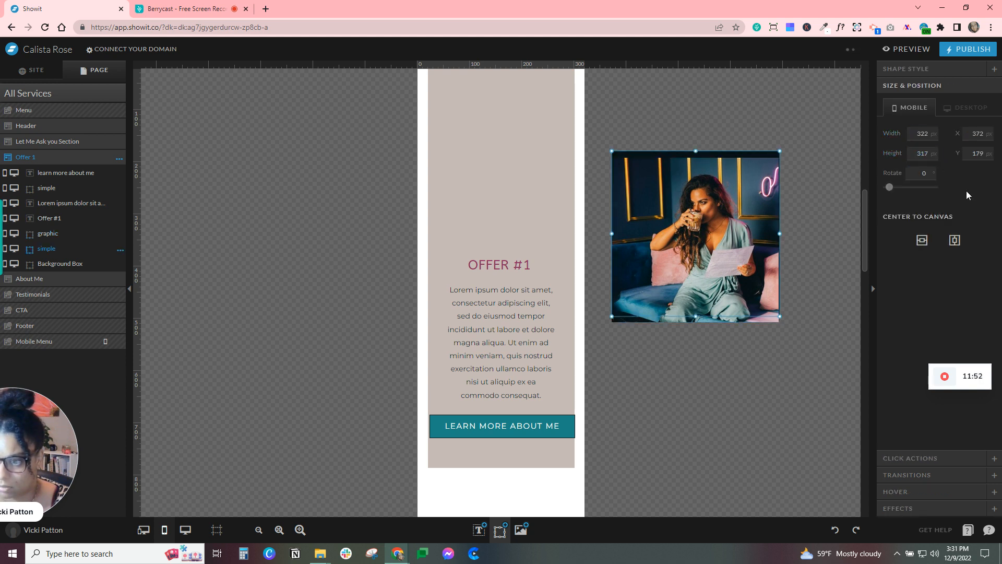
Centre the photo and the enlarged shape on each other so the shape forms an even border.
{"action": "left_click", "coordinate": [691, 167], "text": "shift"}
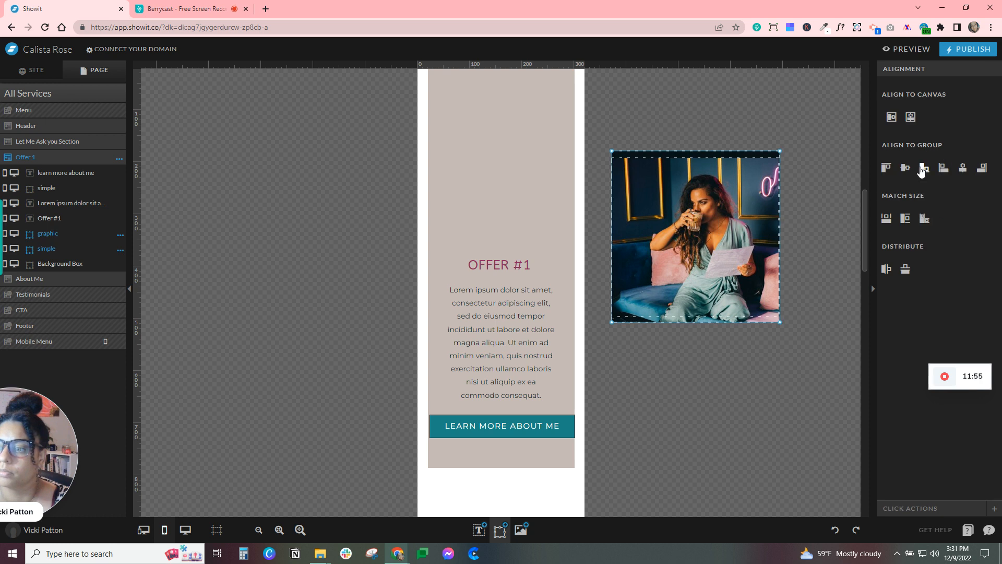
{"action": "left_click", "coordinate": [949, 173]}
{"action": "left_click", "coordinate": [786, 121]}
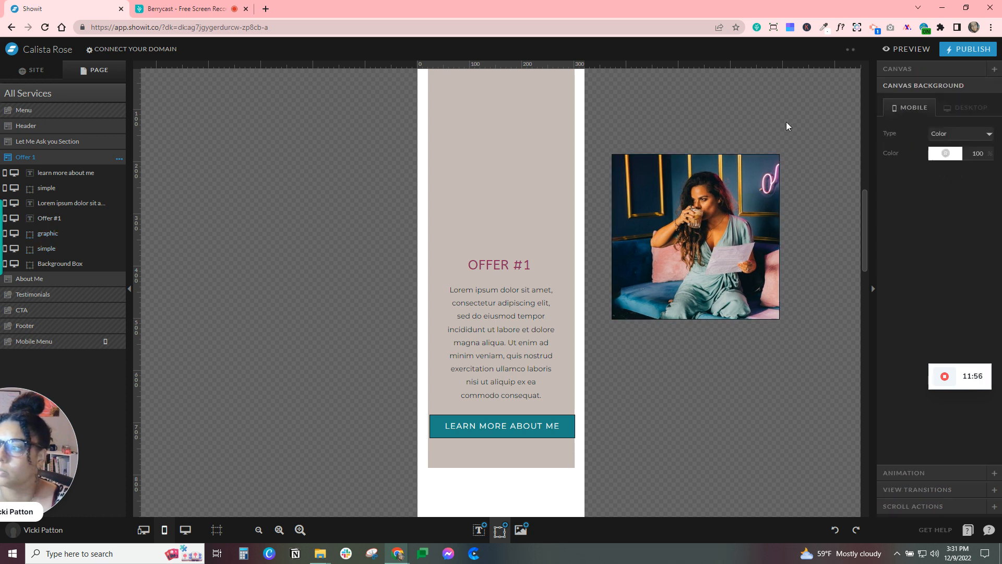
{"action": "left_click", "coordinate": [777, 197]}
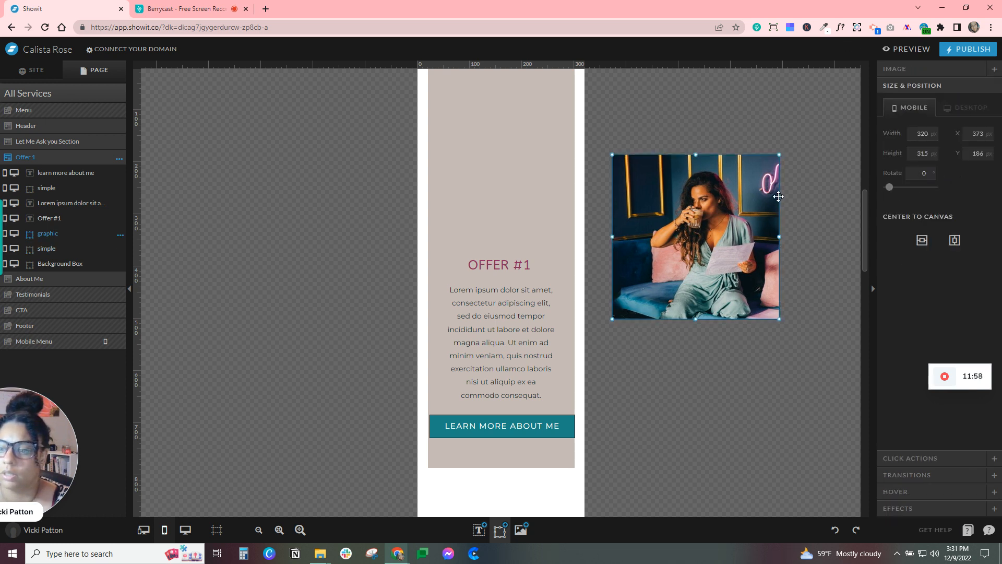
Nudge the photo down to reach the shape behind it and fill that shape with plum palette colour 4.
{"action": "left_click", "coordinate": [838, 172]}
{"action": "left_click_drag", "start_coordinate": [745, 196], "coordinate": [745, 209]}
{"action": "left_click", "coordinate": [727, 137]}
{"action": "left_click", "coordinate": [727, 162]}
{"action": "left_click", "coordinate": [906, 70]}
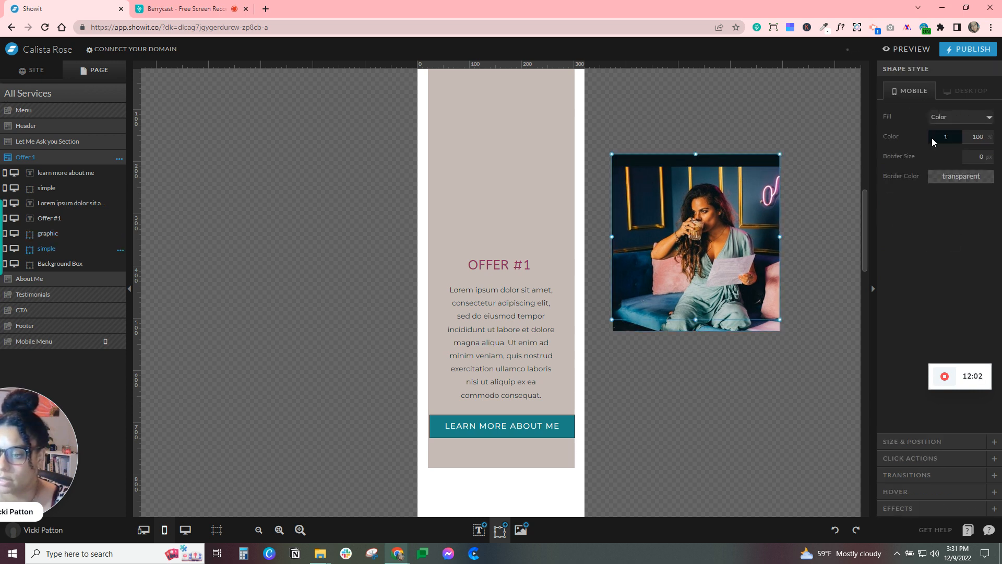
{"action": "left_click", "coordinate": [949, 138]}
{"action": "left_click", "coordinate": [946, 156]}
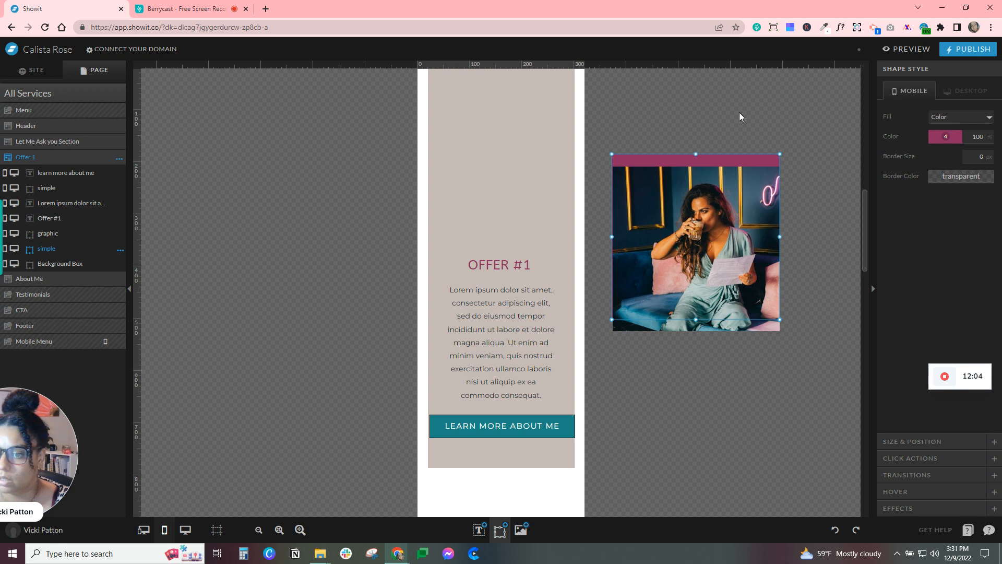
Realign the photo vertically with the plum shape so they share the same middle.
{"action": "left_click", "coordinate": [743, 230], "text": "shift"}
{"action": "left_click", "coordinate": [923, 169]}
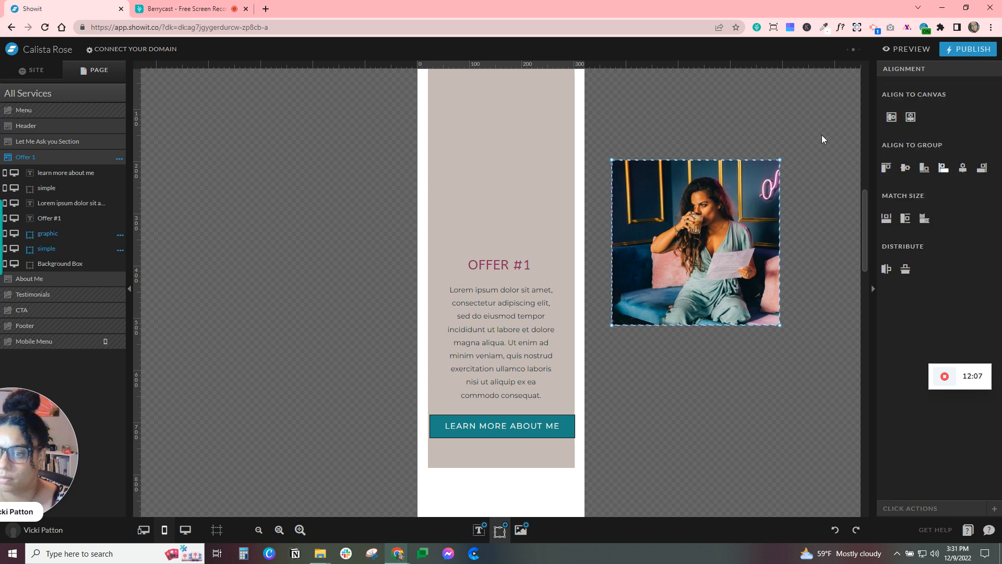
{"action": "left_click", "coordinate": [762, 114]}
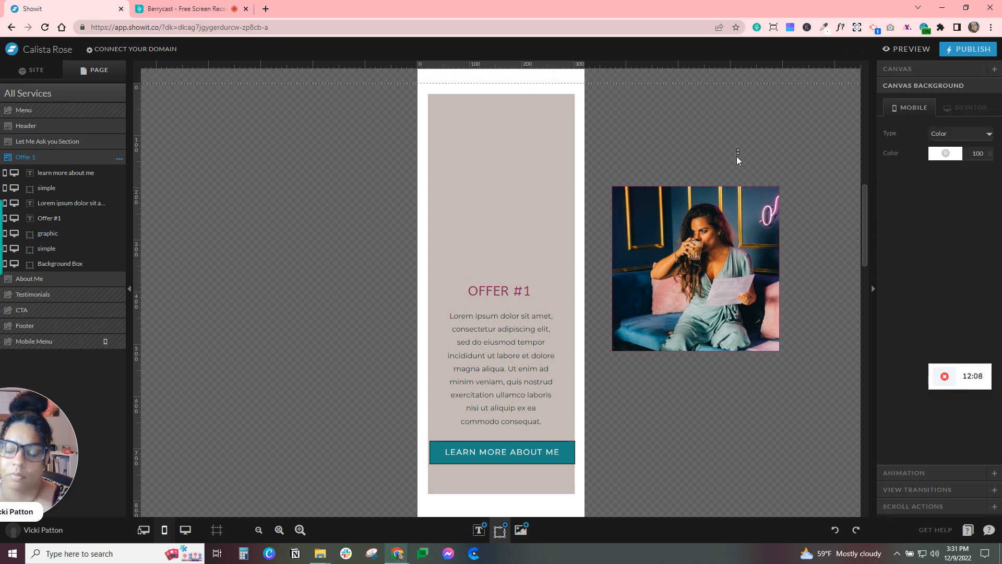
Move the photo and its plum border shape together onto the upper Background Box, shrinking them to fit inside with equal side margins.
{"action": "left_click_drag", "start_coordinate": [737, 157], "coordinate": [726, 343]}
{"action": "left_click_drag", "start_coordinate": [748, 308], "coordinate": [553, 226]}
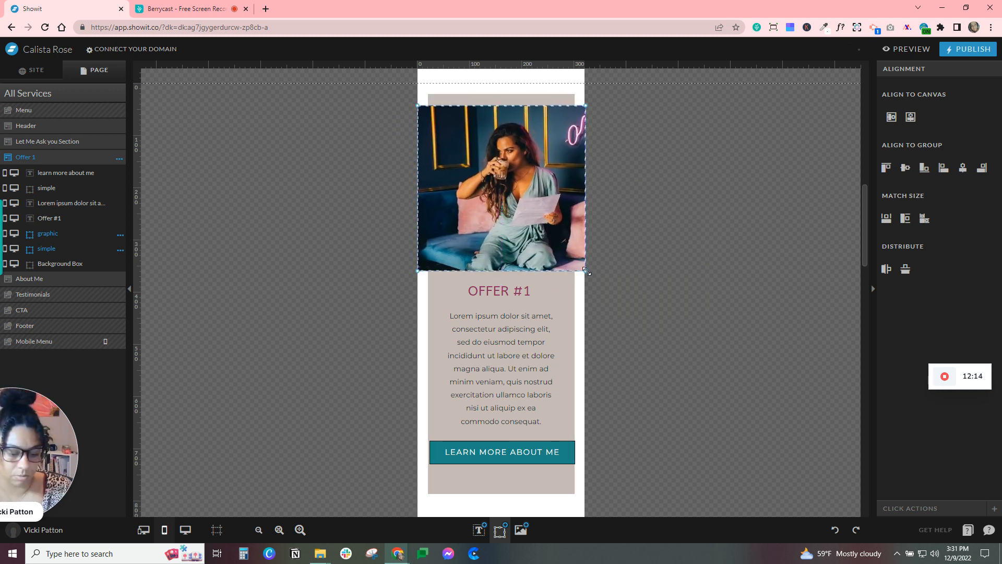
{"action": "left_click_drag", "start_coordinate": [585, 270], "coordinate": [558, 244]}
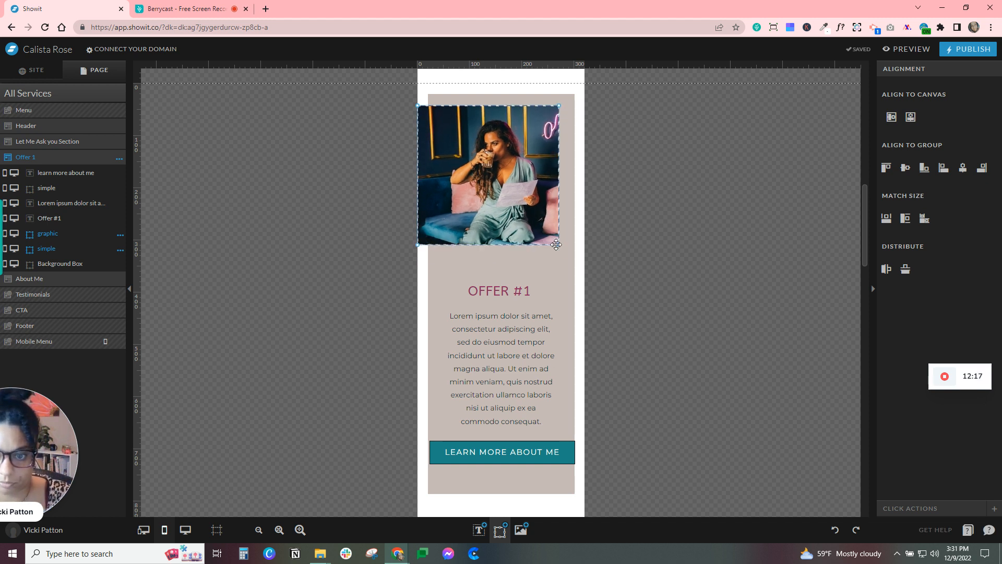
{"action": "left_click_drag", "start_coordinate": [526, 195], "coordinate": [528, 179]}
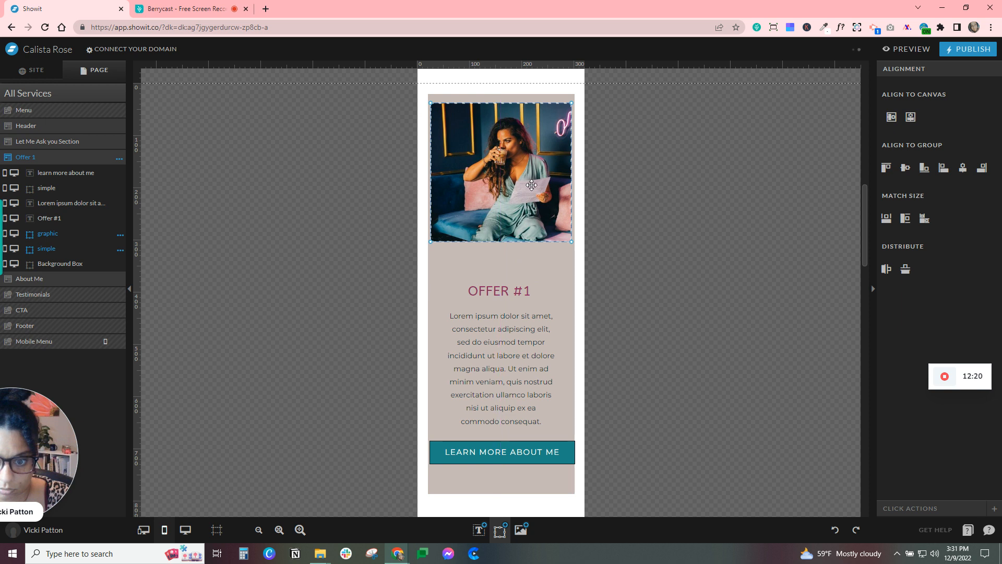
{"action": "left_click_drag", "start_coordinate": [571, 242], "coordinate": [566, 238]}
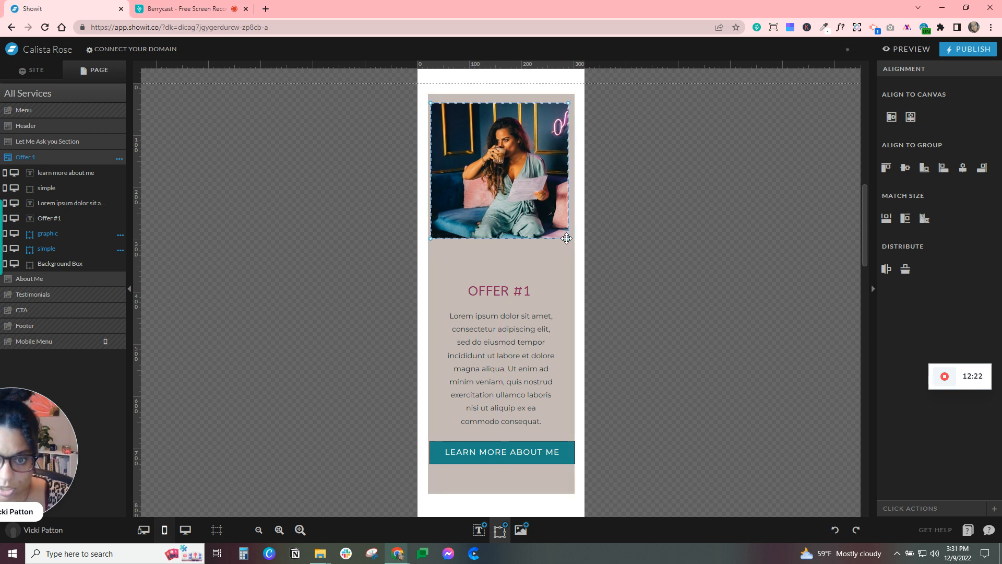
{"action": "left_click_drag", "start_coordinate": [535, 200], "coordinate": [535, 195]}
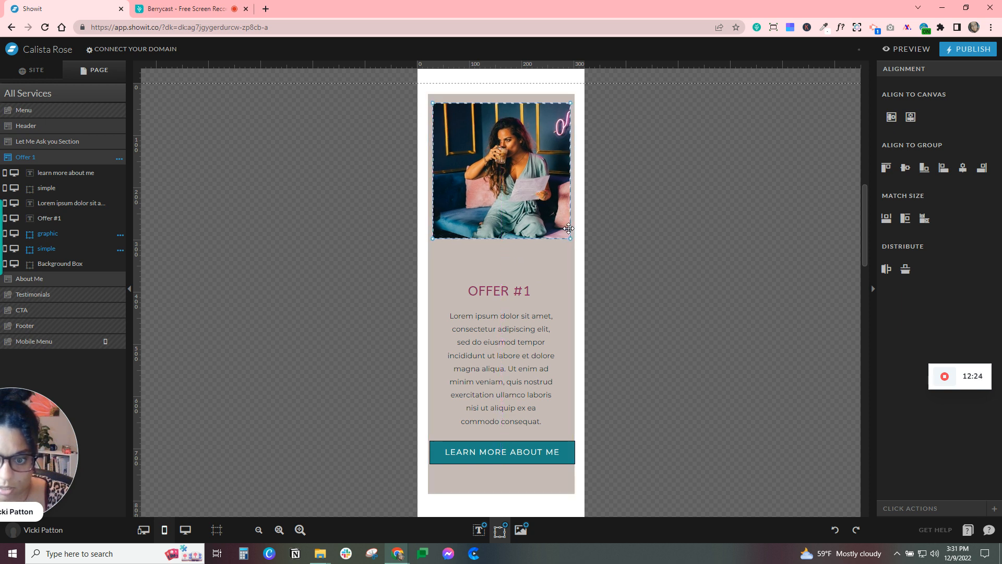
{"action": "left_click_drag", "start_coordinate": [569, 239], "coordinate": [560, 231]}
{"action": "left_click_drag", "start_coordinate": [527, 198], "coordinate": [529, 198]}
{"action": "left_click", "coordinate": [652, 268]}
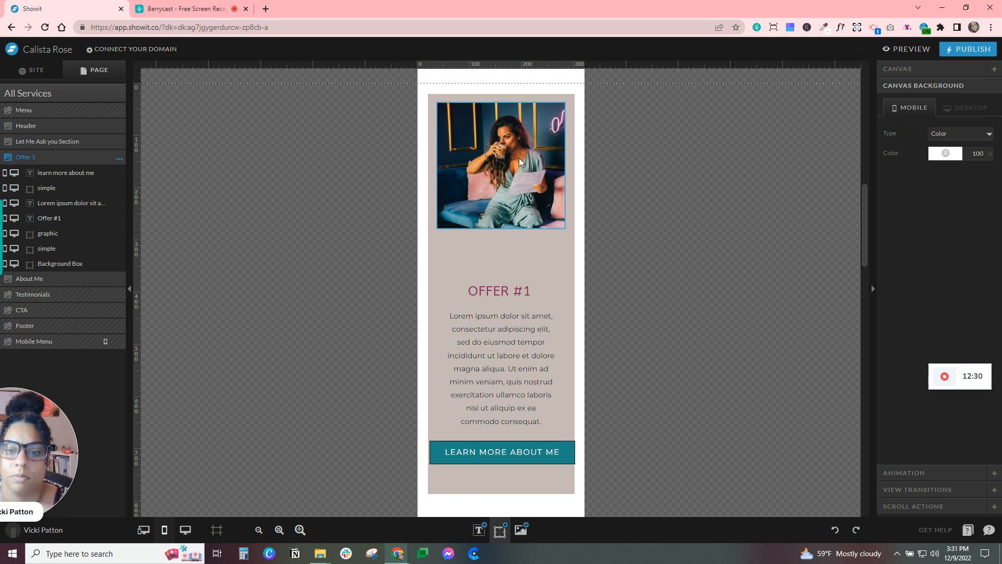
Undo a trial upward move of the Offer #1 heading and lock the Background Box in place.
{"action": "left_click_drag", "start_coordinate": [528, 294], "coordinate": [526, 270]}
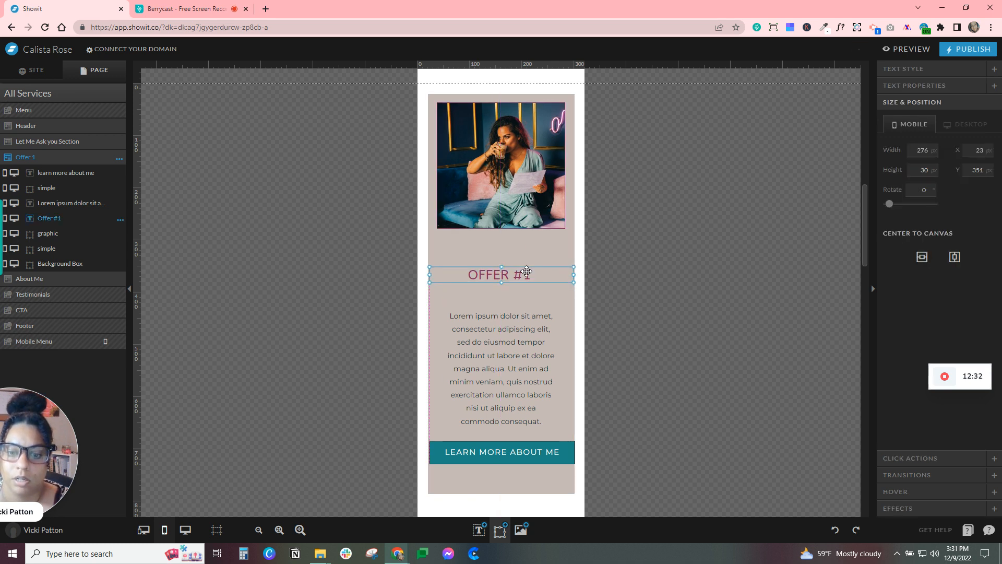
{"action": "left_click", "coordinate": [835, 529]}
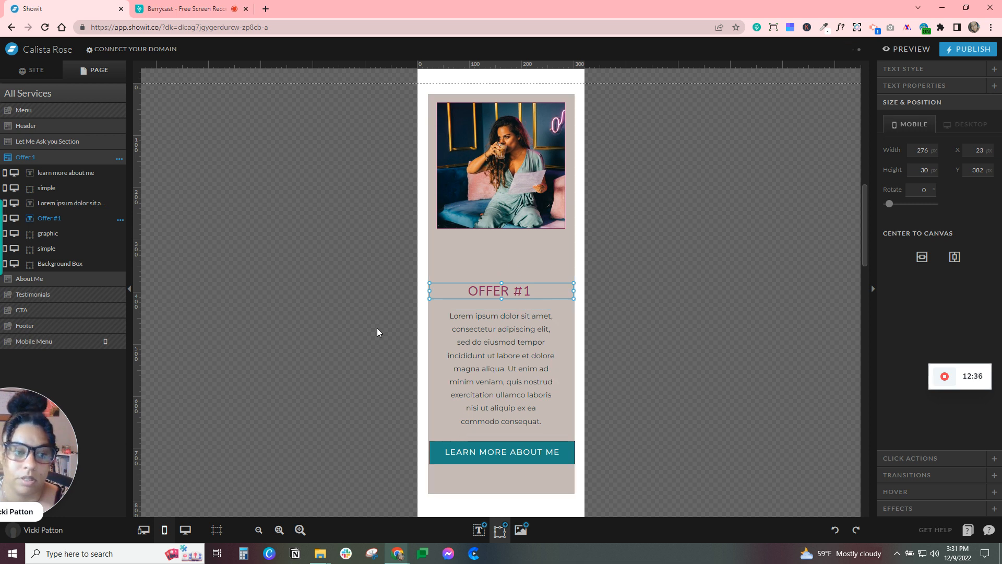
{"action": "left_click", "coordinate": [486, 243]}
{"action": "left_click", "coordinate": [111, 265]}
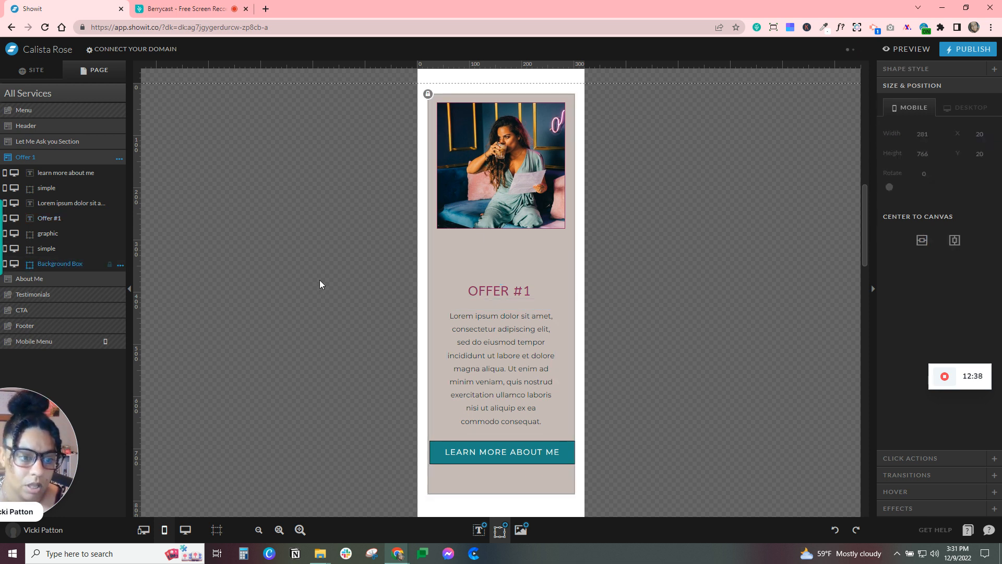
Move the Offer #1 heading, its paragraph and the button up together so the heading sits just below the photo.
{"action": "left_click", "coordinate": [319, 280]}
{"action": "mouse_move", "coordinate": [563, 421]}
{"action": "left_mouse_down"}
{"action": "mouse_move", "coordinate": [562, 450]}
{"action": "mouse_move", "coordinate": [549, 409]}
{"action": "left_mouse_up"}
{"action": "left_click", "coordinate": [653, 401]}
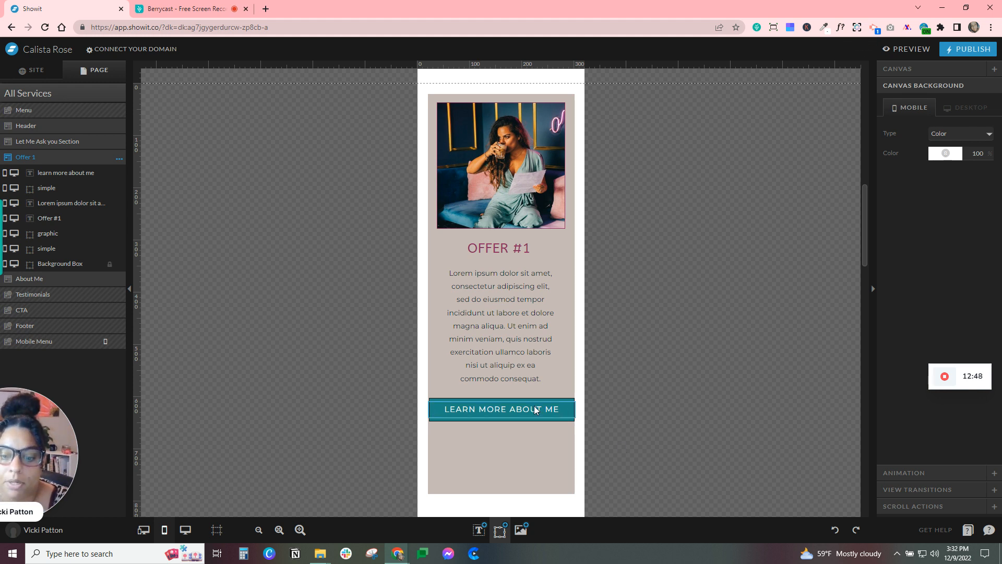
Shrink the Learn More About Me button to about the photo's width and position it centrally under the paragraph.
{"action": "left_click_drag", "start_coordinate": [612, 411], "coordinate": [539, 405]}
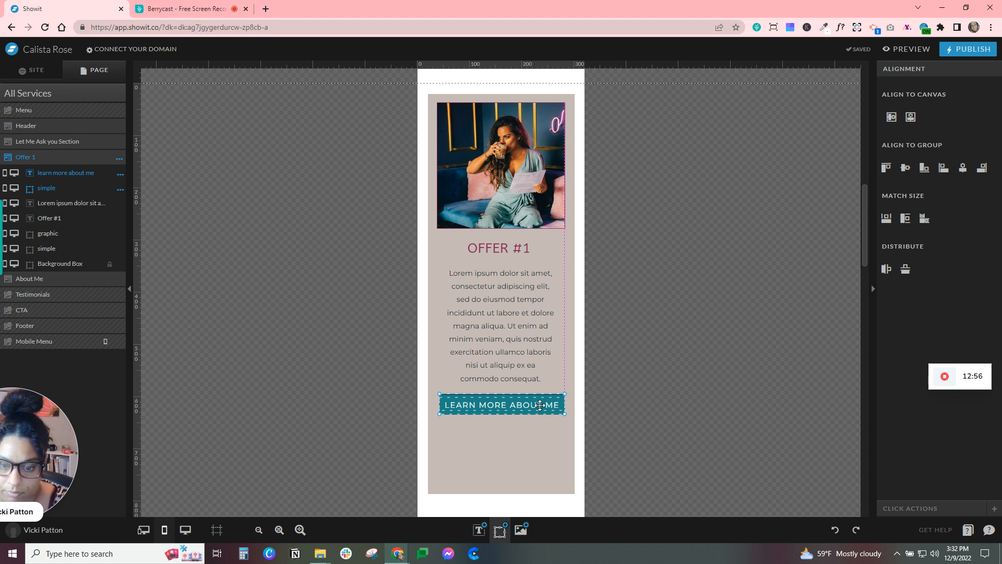
{"action": "left_click", "coordinate": [607, 437]}
Unlock the Background Box and shorten it to about 636 px high so it ends just below the button.
{"action": "left_click", "coordinate": [114, 266]}
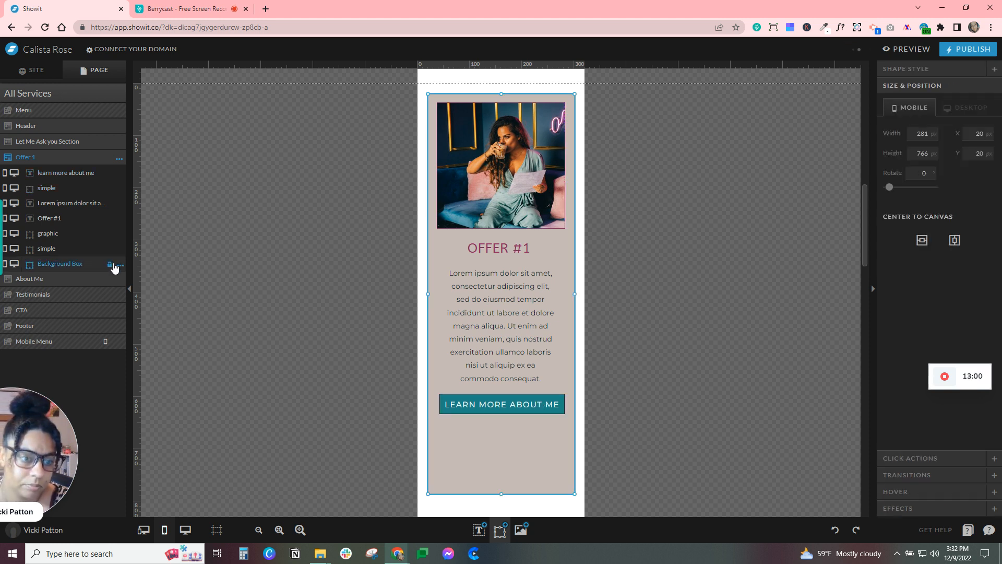
{"action": "left_click_drag", "start_coordinate": [503, 495], "coordinate": [490, 431]}
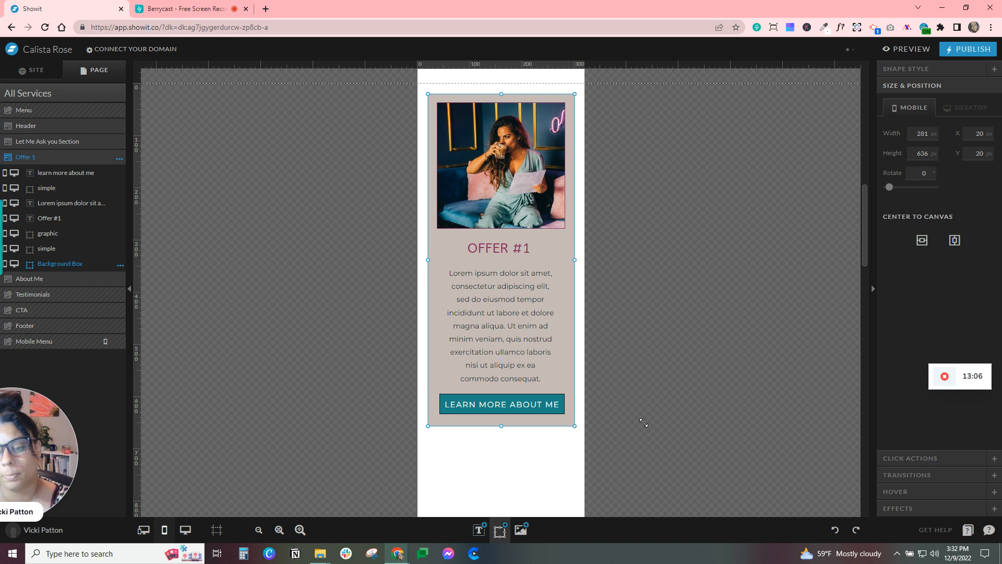
{"action": "left_click", "coordinate": [687, 418]}
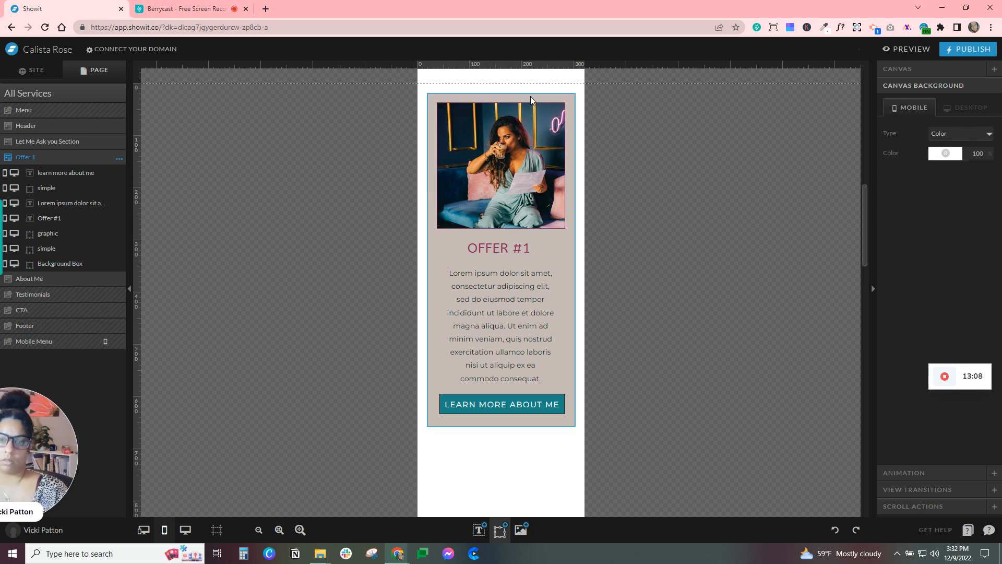
{"action": "left_click", "coordinate": [504, 424]}
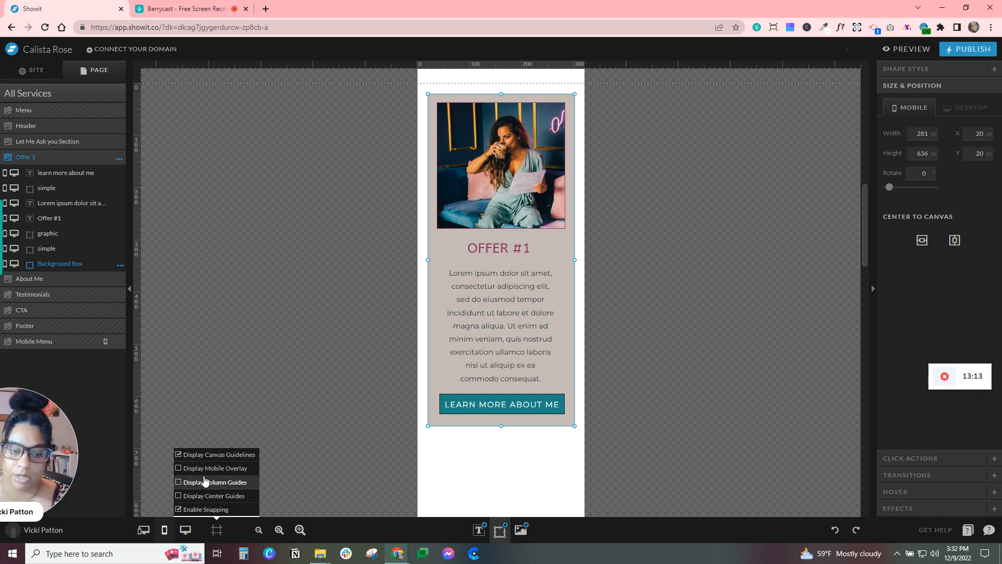
{"action": "left_click", "coordinate": [366, 458]}
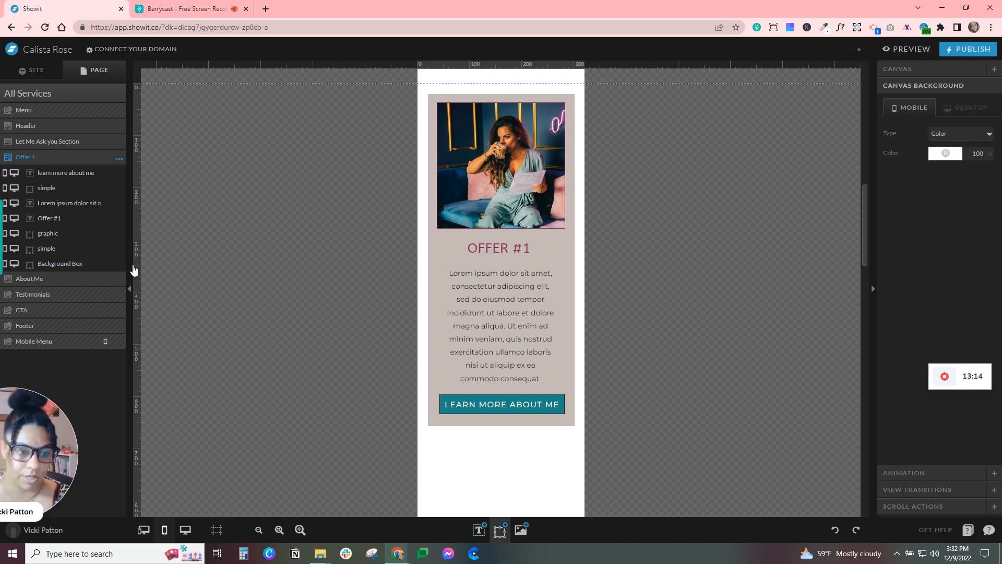
Shorten the Offer 1 mobile canvas so it ends a small margin below the Background Box.
{"action": "scroll", "coordinate": [347, 396], "scroll_direction": "down", "scroll_amount": 3}
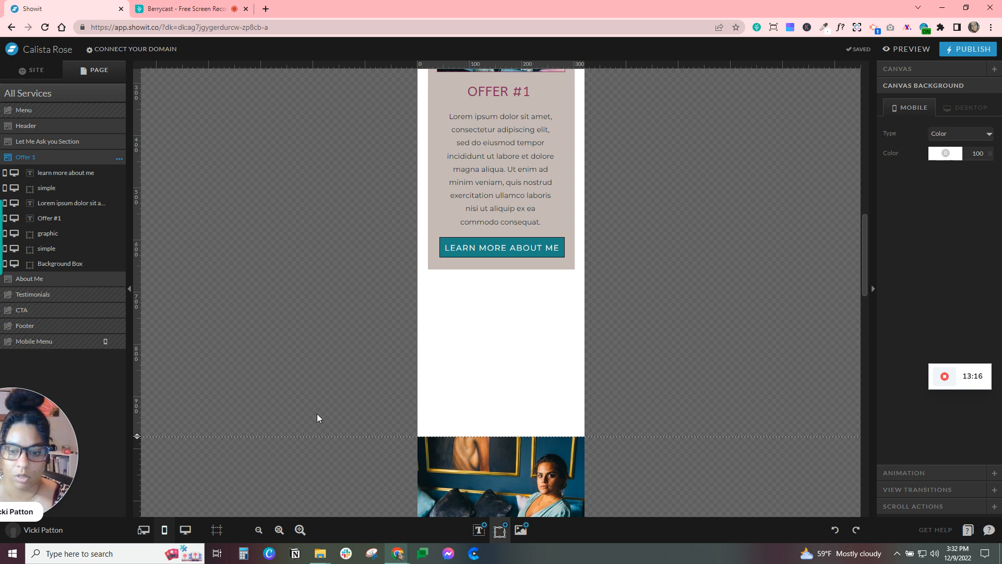
{"action": "left_click_drag", "start_coordinate": [142, 427], "coordinate": [189, 280]}
{"action": "scroll", "coordinate": [719, 286], "scroll_direction": "up", "scroll_amount": 4}
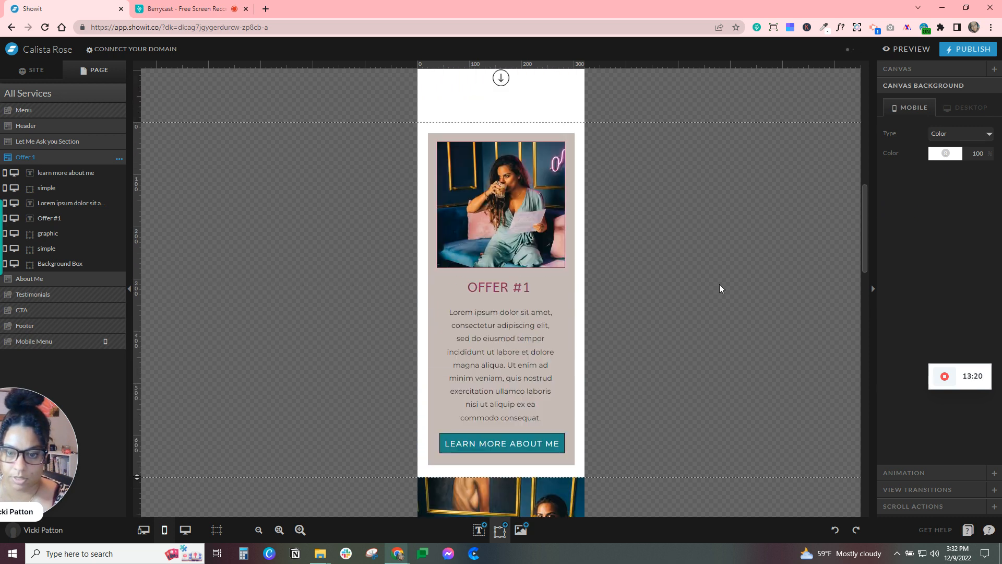
Return to the desktop layout and delete the About Me canvas below Offer 1.
{"action": "left_click", "coordinate": [187, 530]}
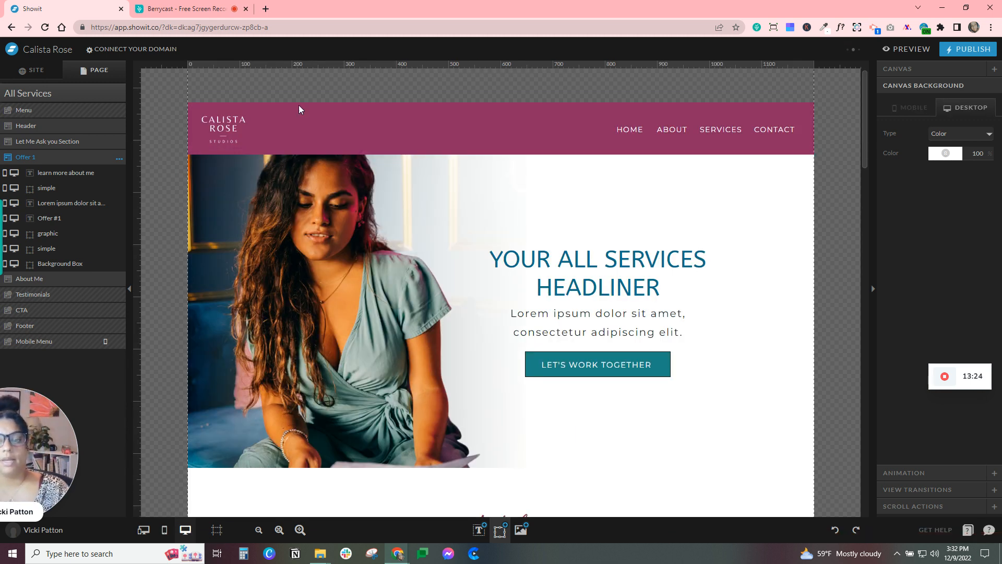
{"action": "scroll", "coordinate": [797, 324], "scroll_direction": "down", "scroll_amount": 8}
{"action": "scroll", "coordinate": [807, 351], "scroll_direction": "down", "scroll_amount": 9}
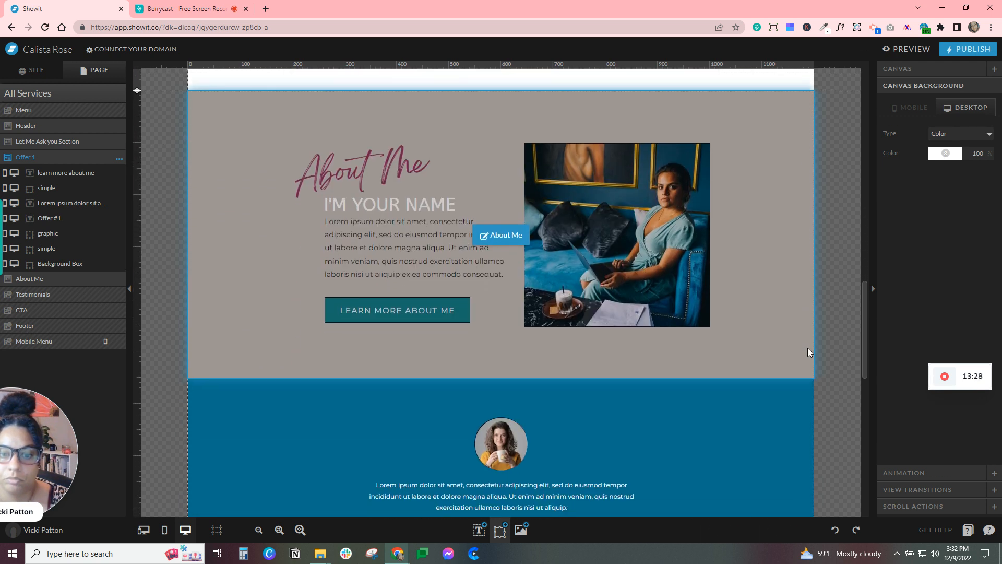
{"action": "scroll", "coordinate": [807, 351], "scroll_direction": "up", "scroll_amount": 6}
{"action": "scroll", "coordinate": [808, 351], "scroll_direction": "down", "scroll_amount": 3}
{"action": "scroll", "coordinate": [807, 347], "scroll_direction": "down", "scroll_amount": 1}
{"action": "left_click", "coordinate": [806, 348]}
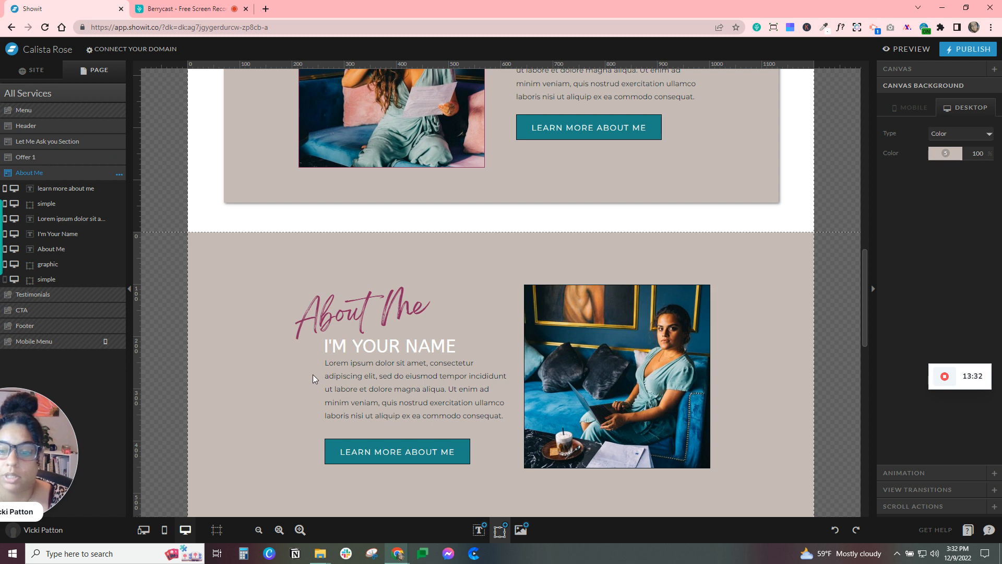
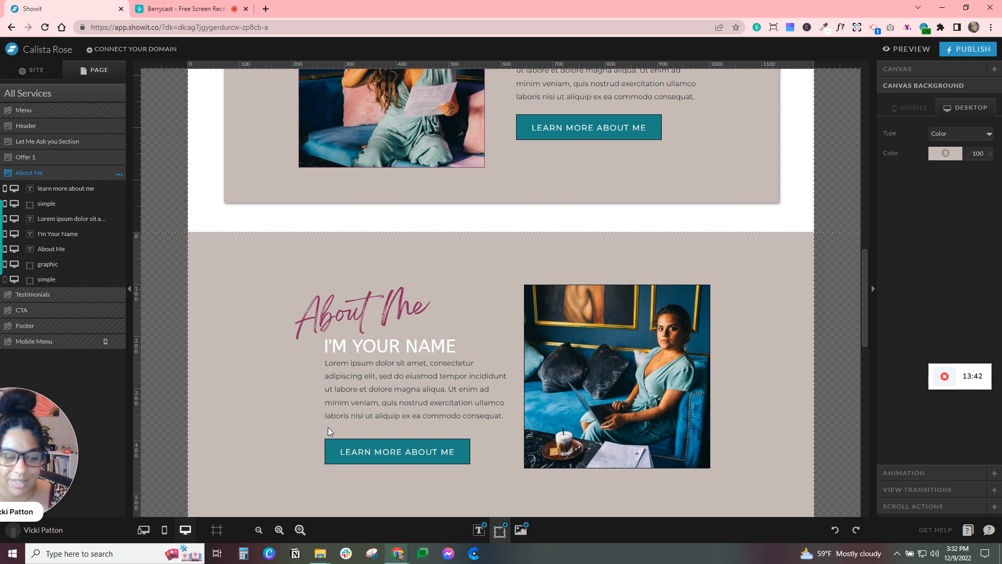
{"action": "left_click", "coordinate": [120, 176]}
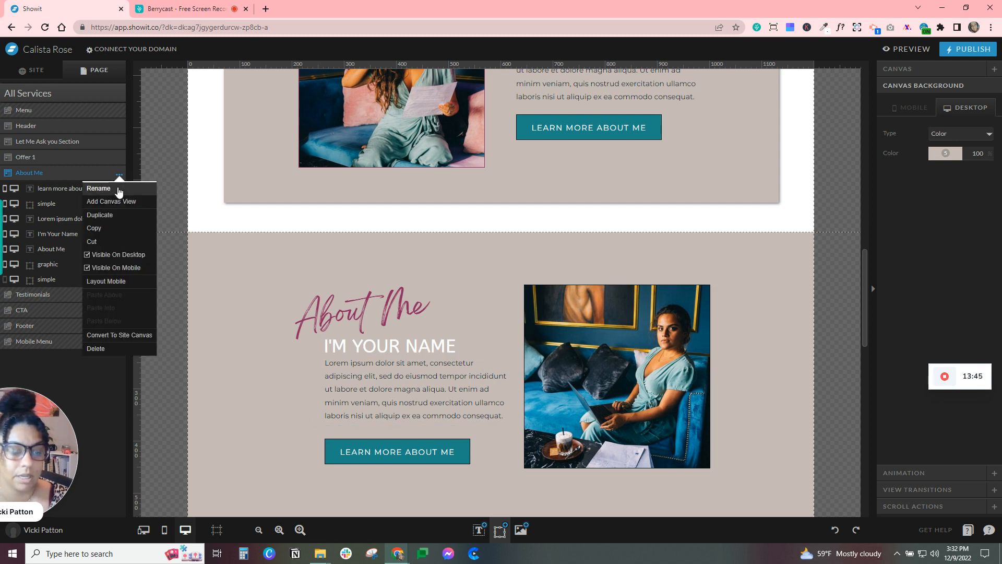
{"action": "left_click", "coordinate": [142, 348]}
Duplicate the Offer 1 canvas and rename the copy as Offer 2-3.
{"action": "scroll", "coordinate": [812, 352], "scroll_direction": "up", "scroll_amount": 4}
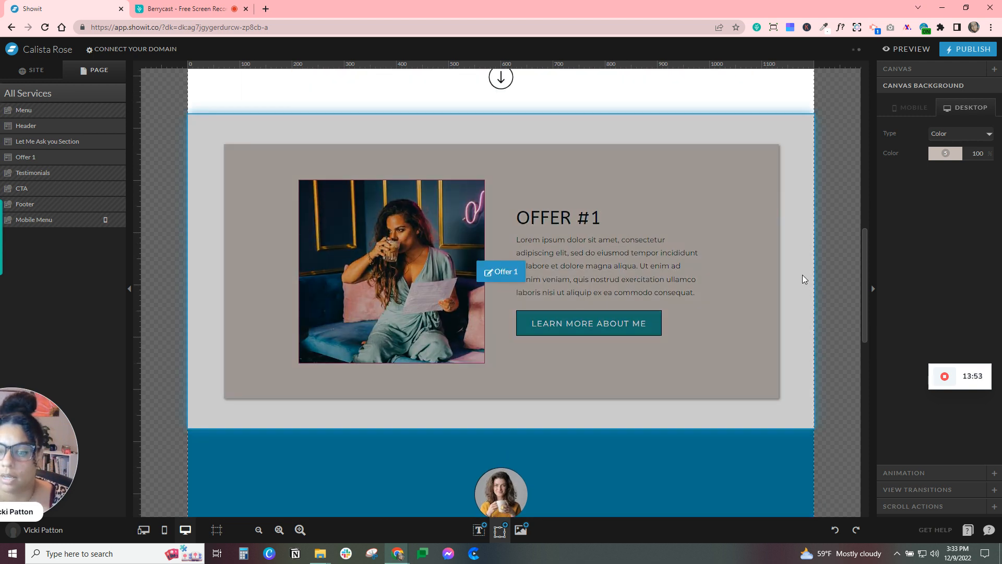
{"action": "left_click", "coordinate": [804, 277]}
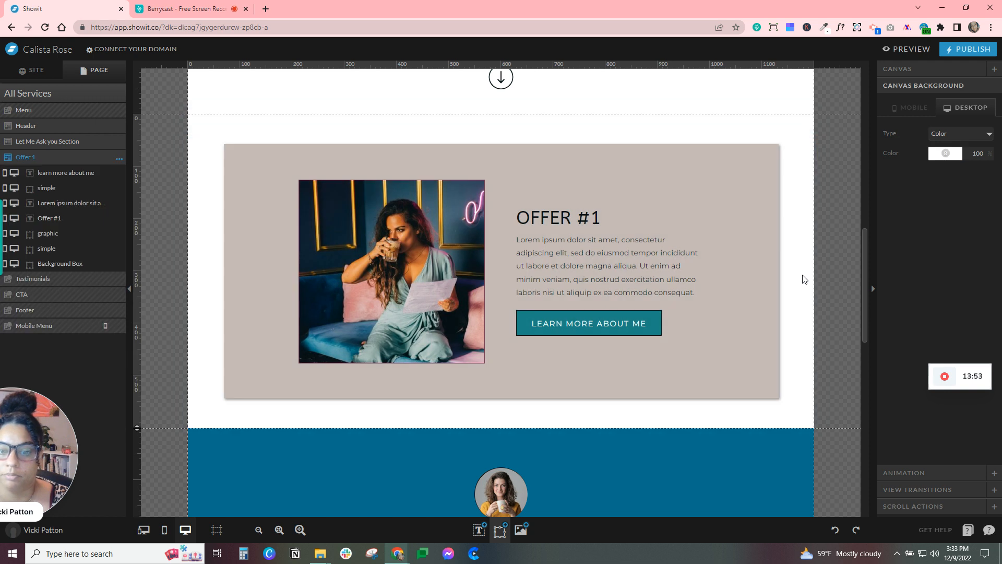
{"action": "left_click", "coordinate": [119, 159]}
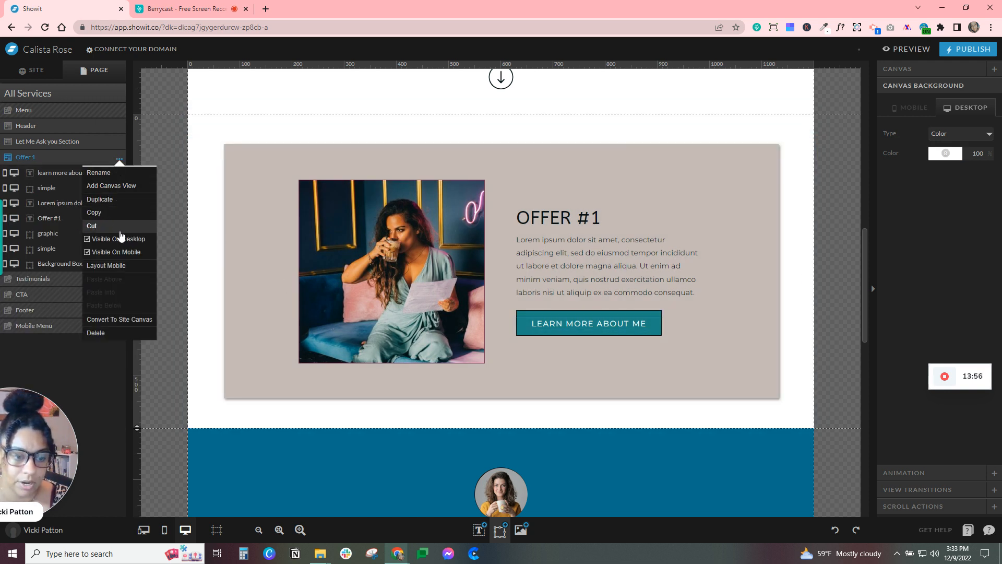
{"action": "left_click", "coordinate": [117, 201]}
{"action": "left_click", "coordinate": [119, 281]}
{"action": "left_click", "coordinate": [121, 290]}
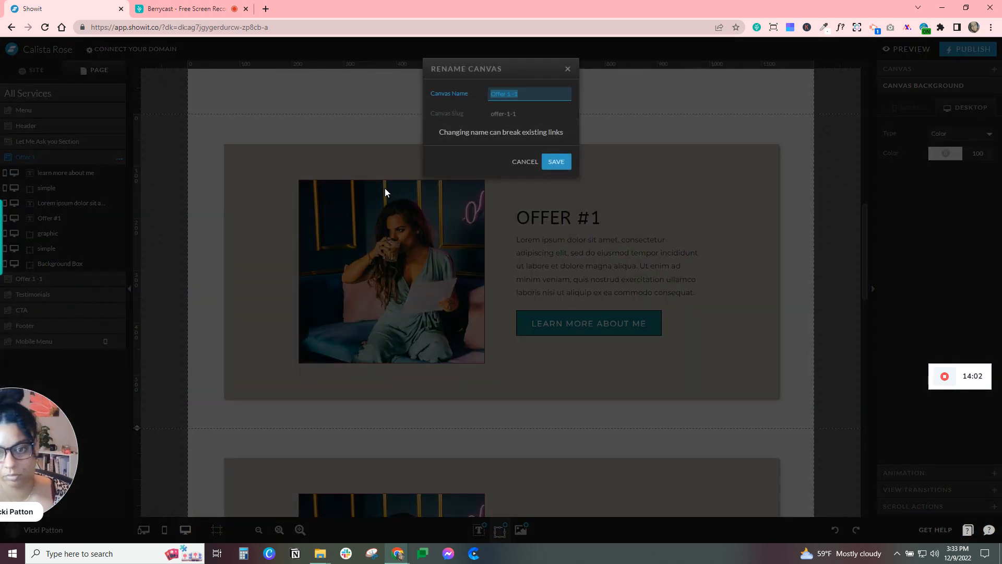
{"action": "left_click", "coordinate": [511, 92]}
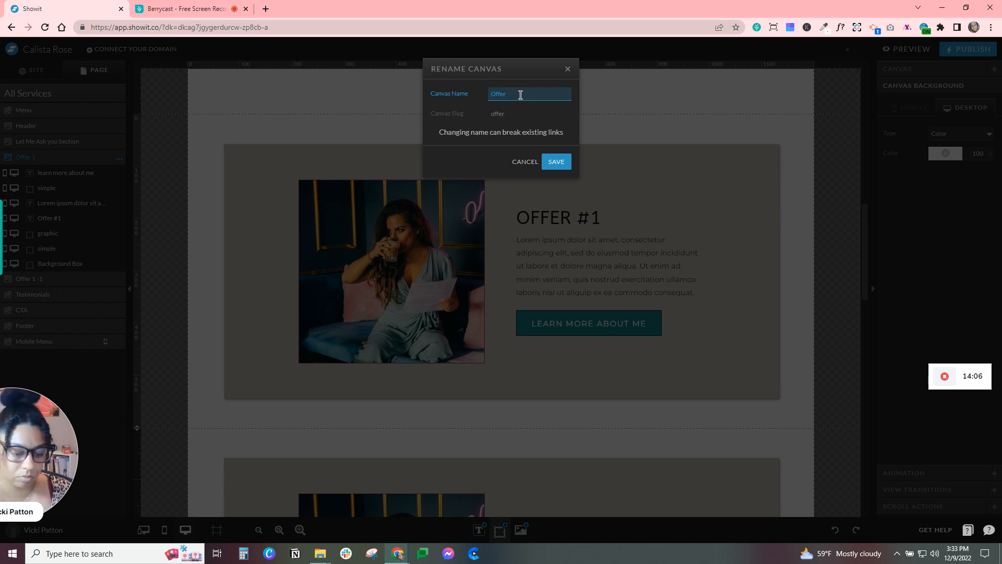
{"action": "left_click", "coordinate": [556, 162]}
Narrow the Background Box in Offer 2-3 to about 348 px and lengthen the canvas to about 775 px.
{"action": "scroll", "coordinate": [597, 349], "scroll_direction": "down", "scroll_amount": 4}
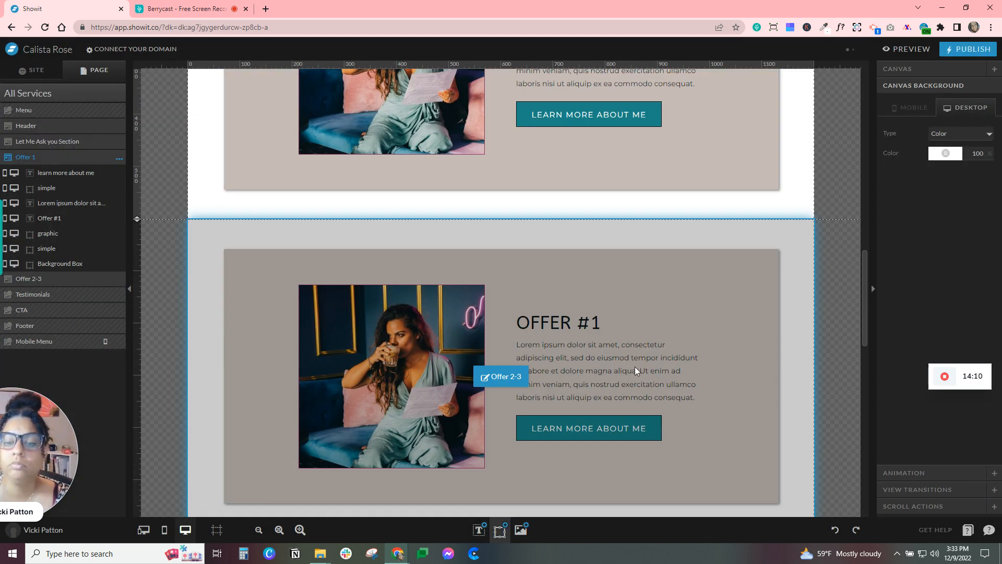
{"action": "scroll", "coordinate": [635, 368], "scroll_direction": "down", "scroll_amount": 3}
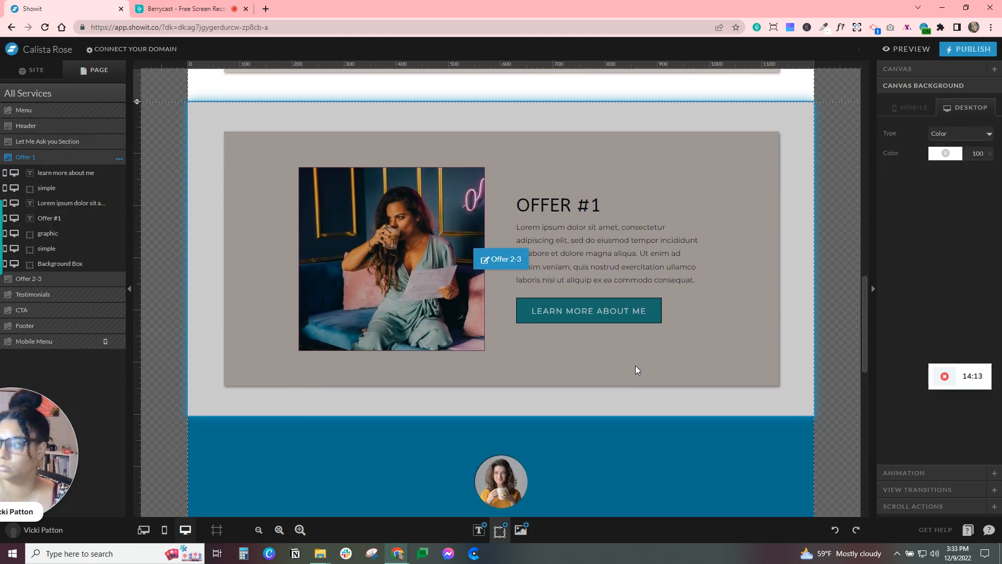
{"action": "scroll", "coordinate": [635, 365], "scroll_direction": "down", "scroll_amount": 1}
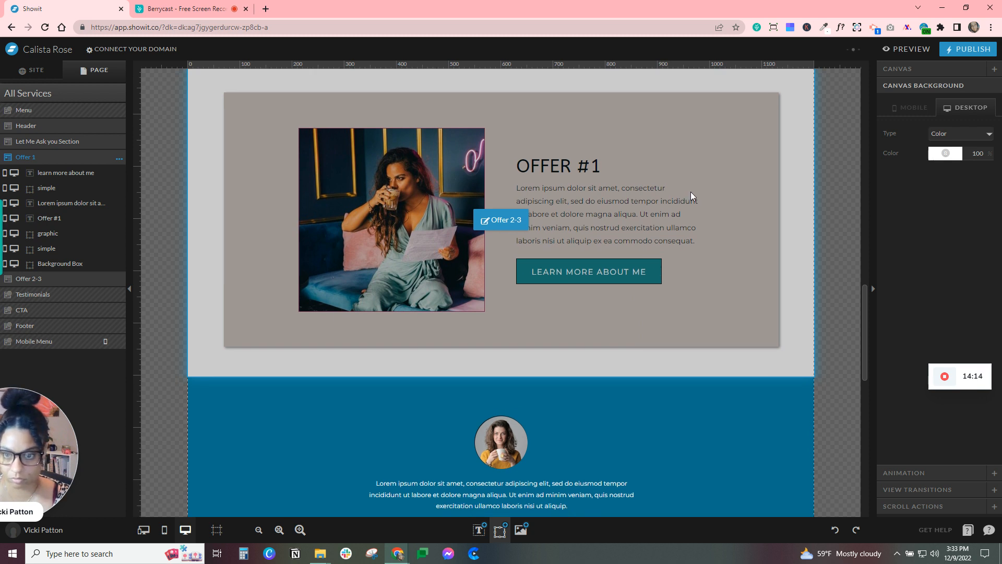
{"action": "left_click", "coordinate": [690, 192]}
{"action": "left_click", "coordinate": [764, 170]}
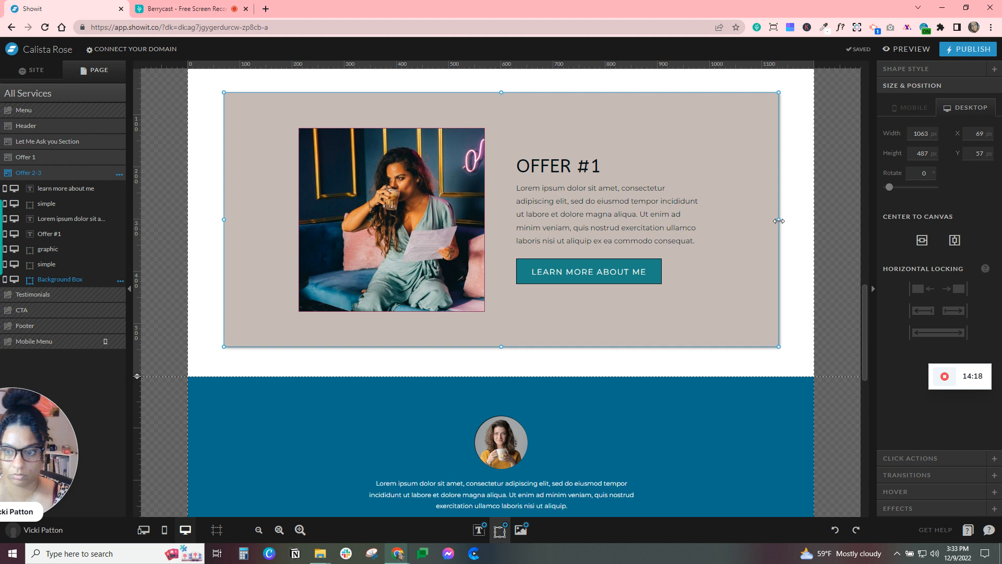
{"action": "left_click_drag", "start_coordinate": [779, 220], "coordinate": [406, 219]}
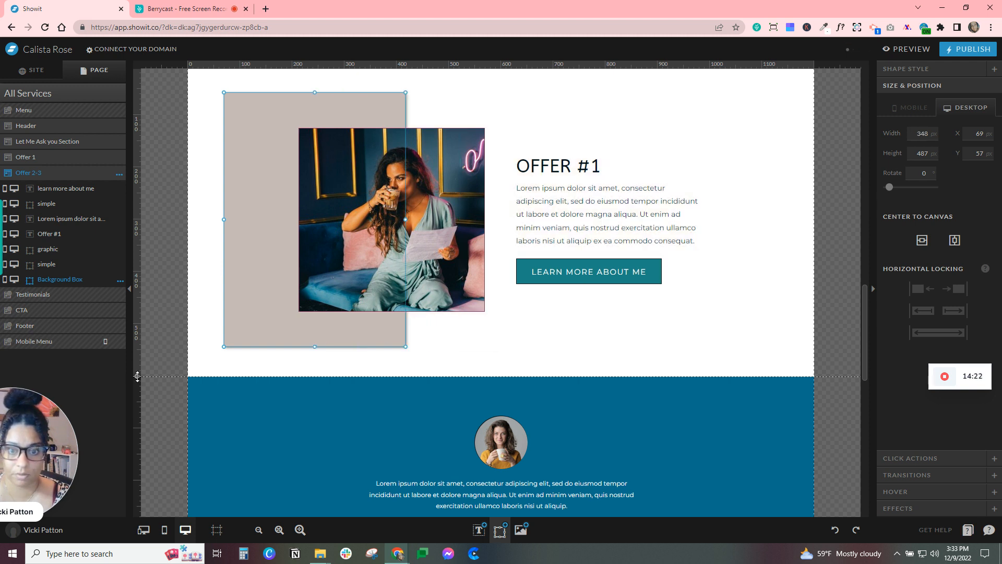
{"action": "left_click_drag", "start_coordinate": [137, 376], "coordinate": [153, 466]}
Adjust the Background Box in Offer 2-3 to about 445 px wide, keeping its left edge in place.
{"action": "left_click", "coordinate": [467, 322]}
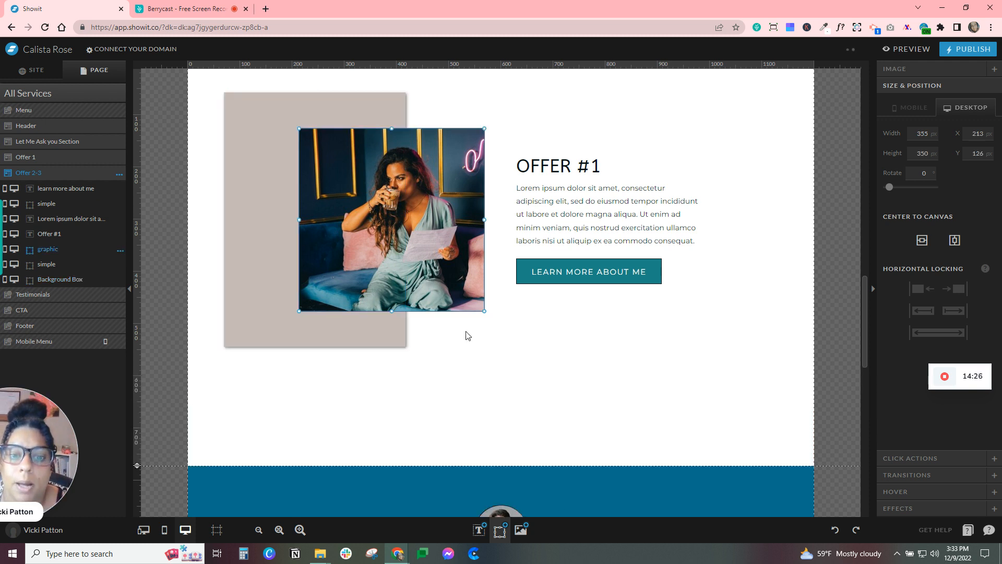
{"action": "left_click", "coordinate": [461, 179]}
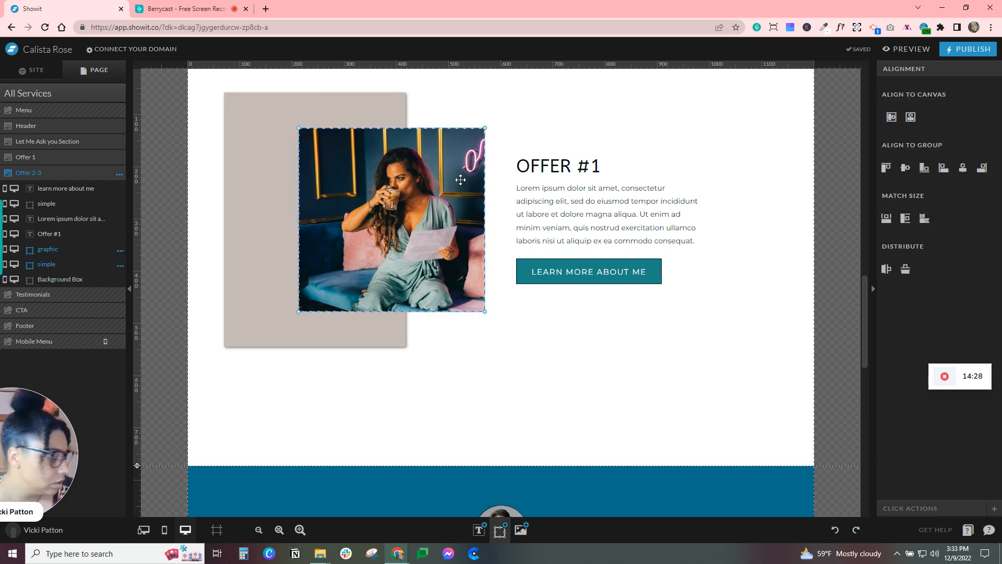
{"action": "scroll", "coordinate": [483, 256], "scroll_direction": "up", "scroll_amount": 6}
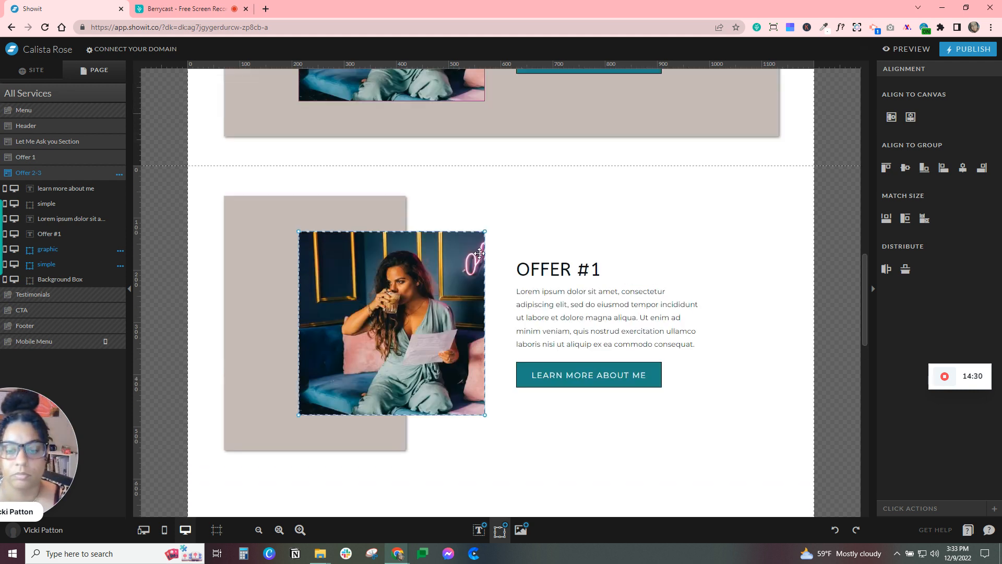
{"action": "scroll", "coordinate": [483, 255], "scroll_direction": "down", "scroll_amount": 3}
{"action": "left_click", "coordinate": [374, 276]}
{"action": "left_click_drag", "start_coordinate": [405, 389], "coordinate": [489, 387]}
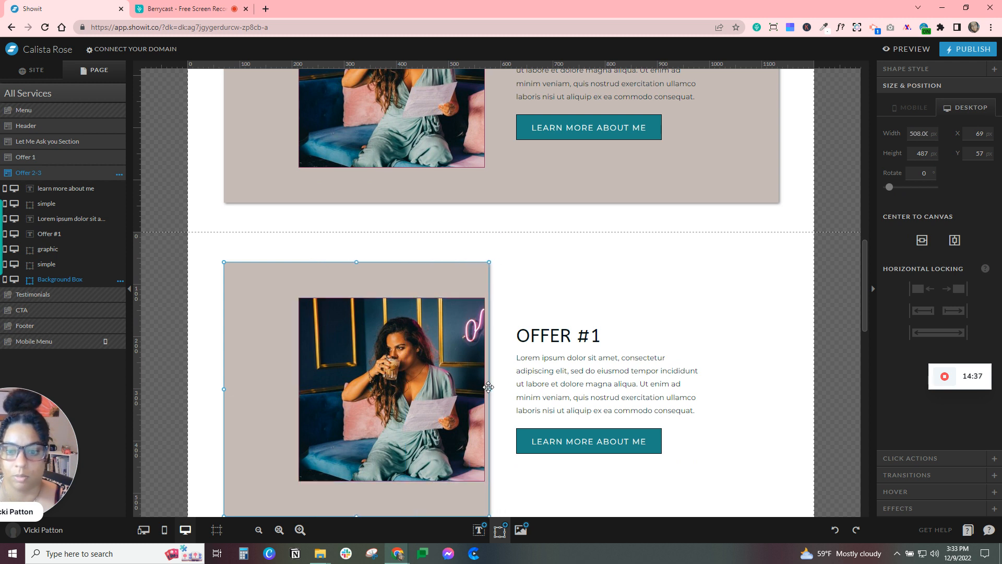
{"action": "left_click", "coordinate": [451, 375]}
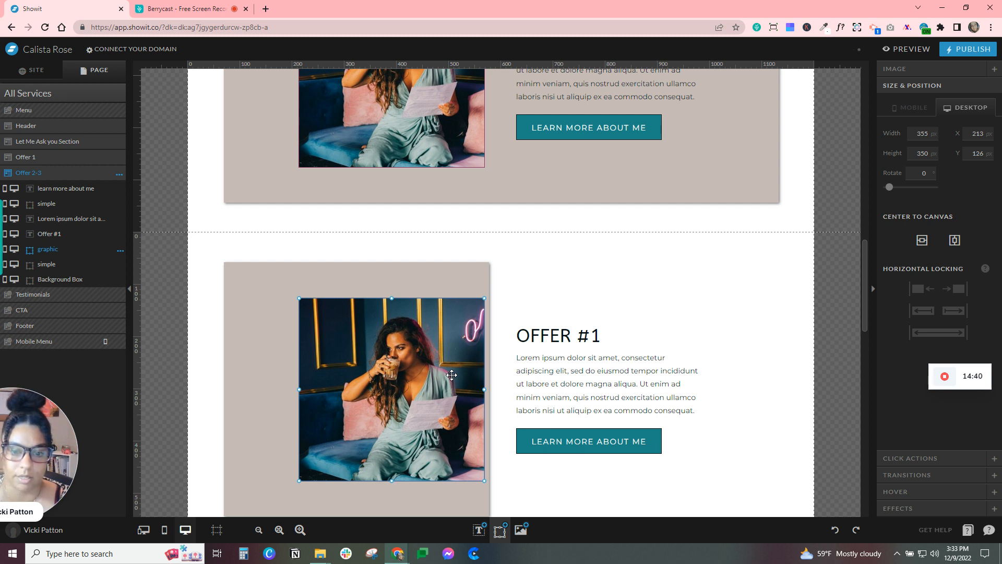
{"action": "scroll", "coordinate": [452, 375], "scroll_direction": "down", "scroll_amount": 3}
{"action": "left_click", "coordinate": [255, 224]}
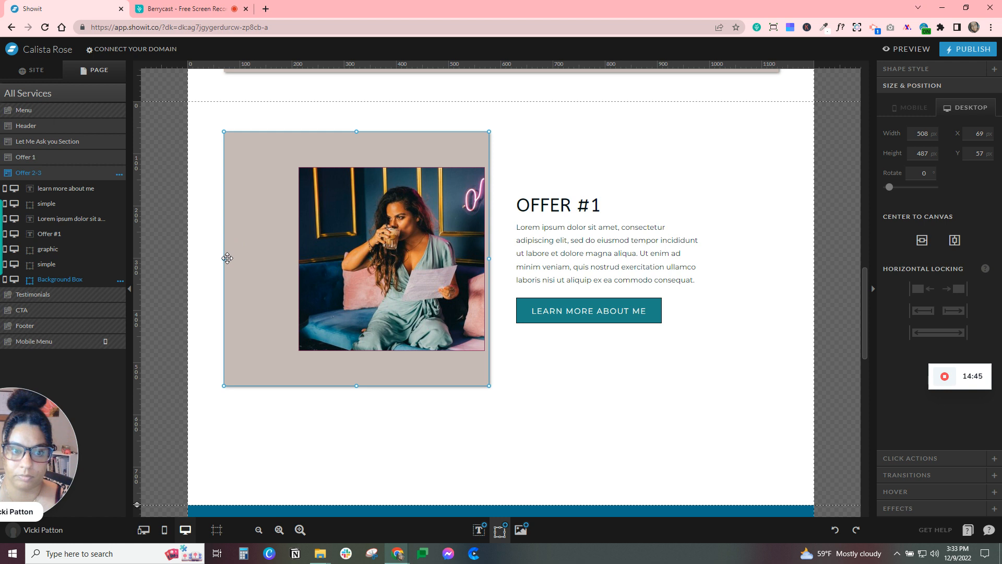
{"action": "left_click_drag", "start_coordinate": [491, 258], "coordinate": [457, 258]}
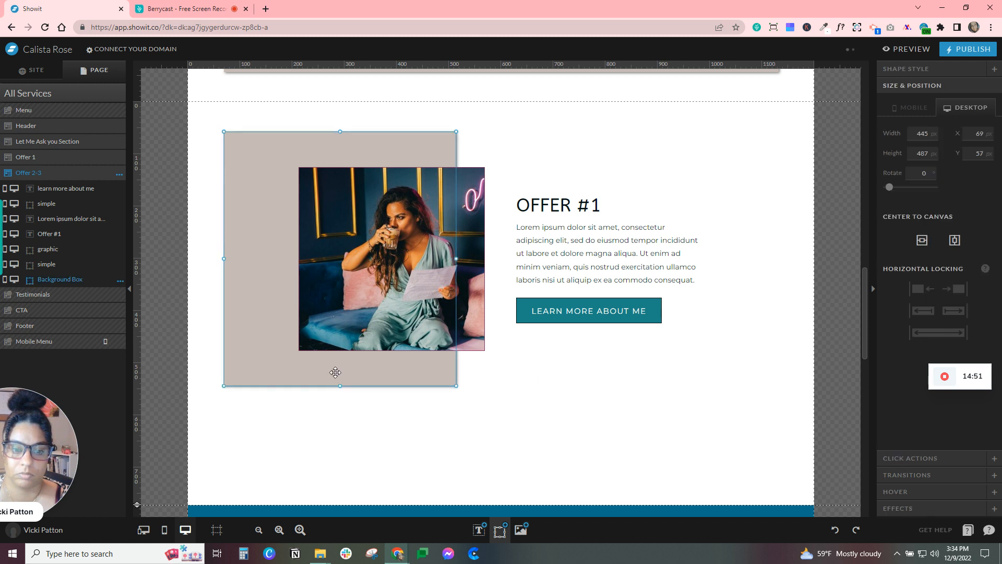
Lock the Background Box and move the photo with its frame to the box's upper part, centred between its sides.
{"action": "left_click", "coordinate": [110, 281]}
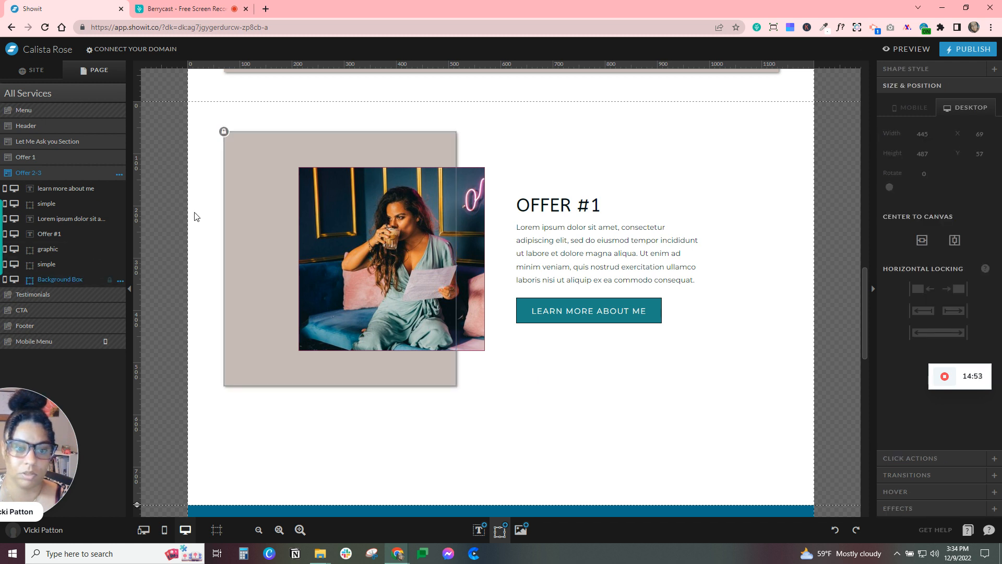
{"action": "left_click_drag", "start_coordinate": [201, 174], "coordinate": [398, 285]}
{"action": "left_click", "coordinate": [508, 405]}
{"action": "scroll", "coordinate": [508, 405], "scroll_direction": "up", "scroll_amount": 5}
{"action": "scroll", "coordinate": [508, 405], "scroll_direction": "down", "scroll_amount": 3}
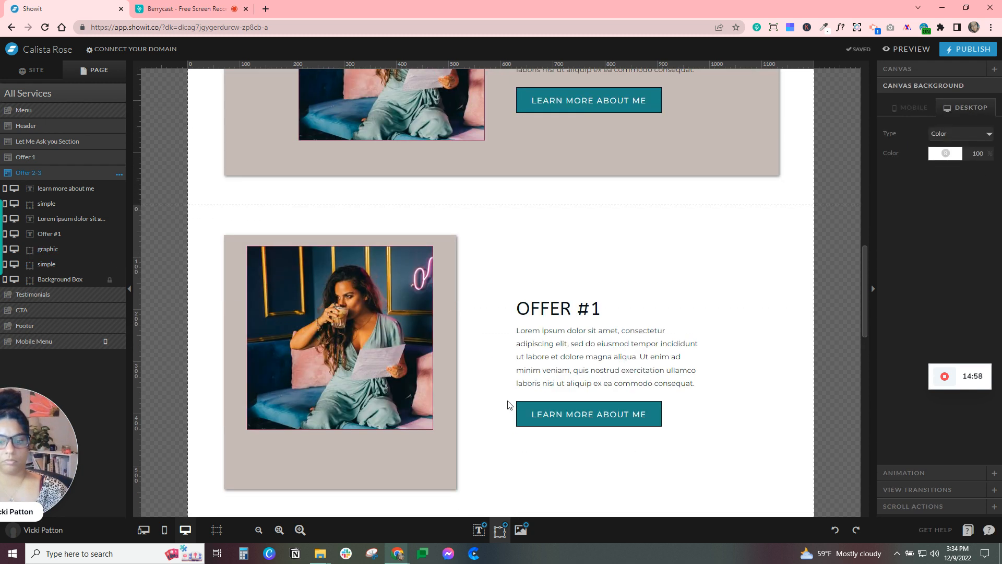
Unlock the Background Box and extend it downward to about 690 px high, ending just above the canvas's lower edge.
{"action": "scroll", "coordinate": [509, 405], "scroll_direction": "down", "scroll_amount": 2}
{"action": "left_click", "coordinate": [353, 368]}
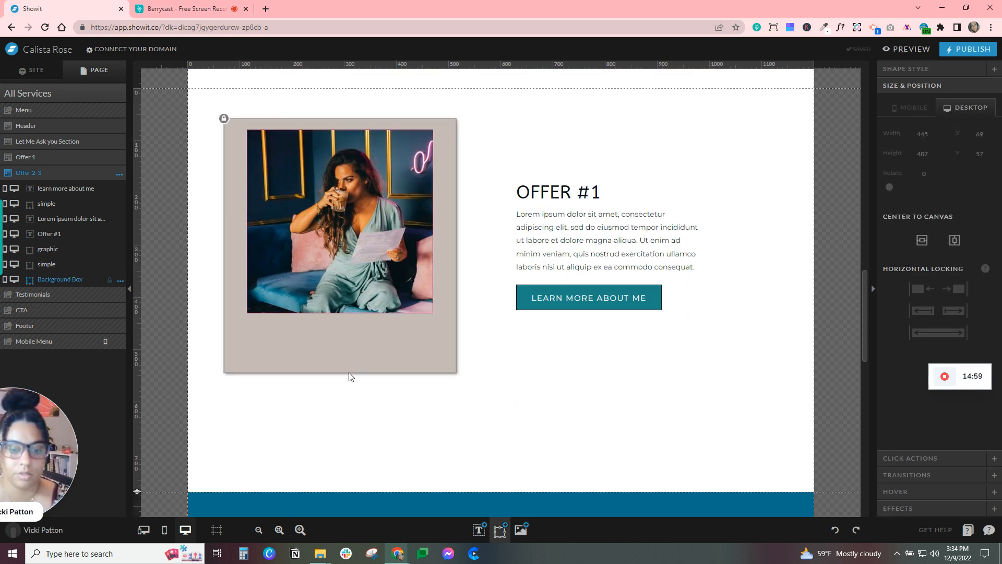
{"action": "left_click", "coordinate": [109, 282]}
{"action": "left_click_drag", "start_coordinate": [339, 372], "coordinate": [340, 479]}
{"action": "left_click", "coordinate": [558, 142]}
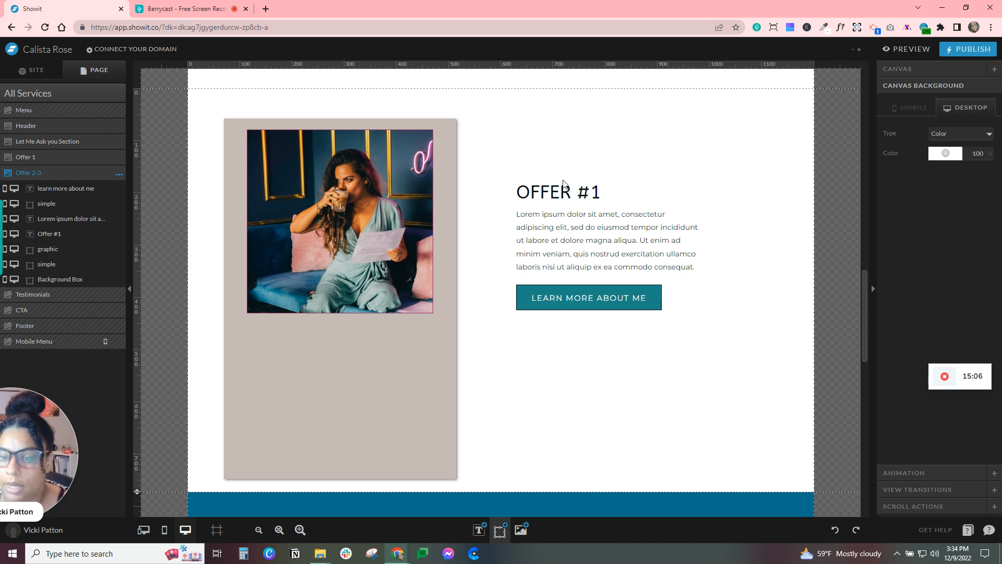
Center-align the text of the Offer #1 heading and its paragraph in Offer 2-3.
{"action": "left_click", "coordinate": [561, 185]}
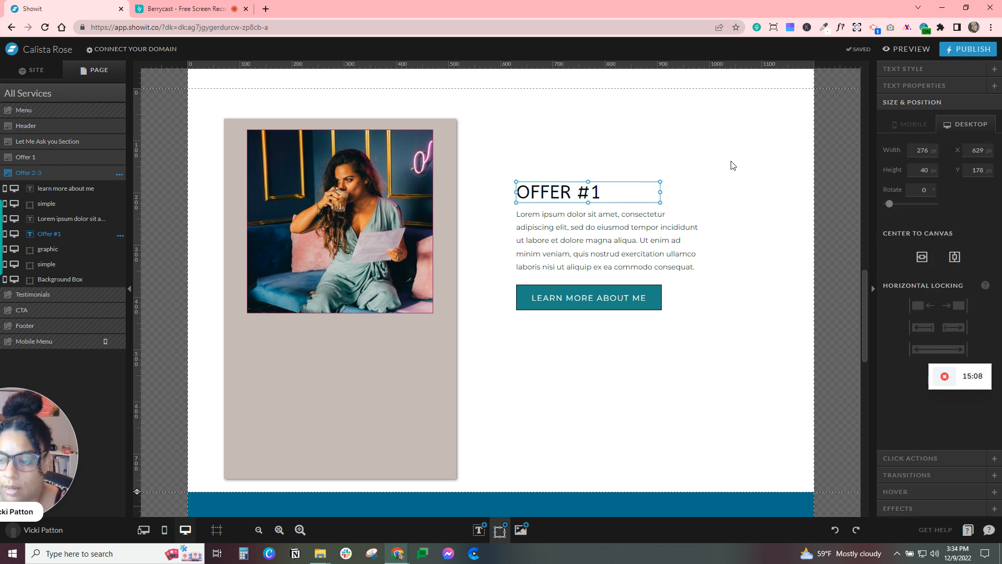
{"action": "left_click", "coordinate": [947, 70]}
{"action": "left_click", "coordinate": [950, 296]}
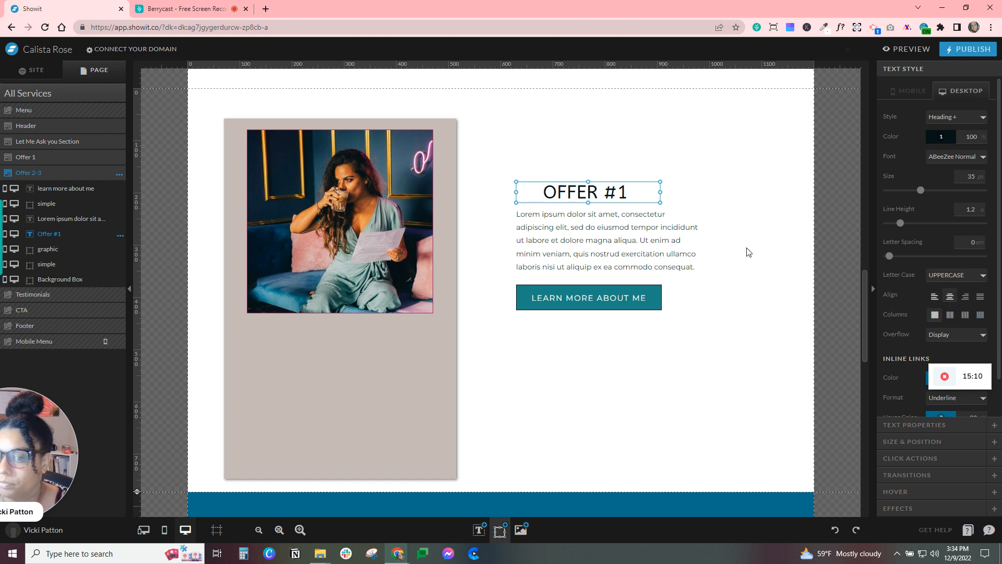
{"action": "left_click", "coordinate": [596, 230]}
{"action": "left_click", "coordinate": [950, 296]}
Align the Offer #1 heading, paragraph and button to one another on their horizontal centers, keeping them stacked.
{"action": "left_click_drag", "start_coordinate": [577, 125], "coordinate": [612, 368]}
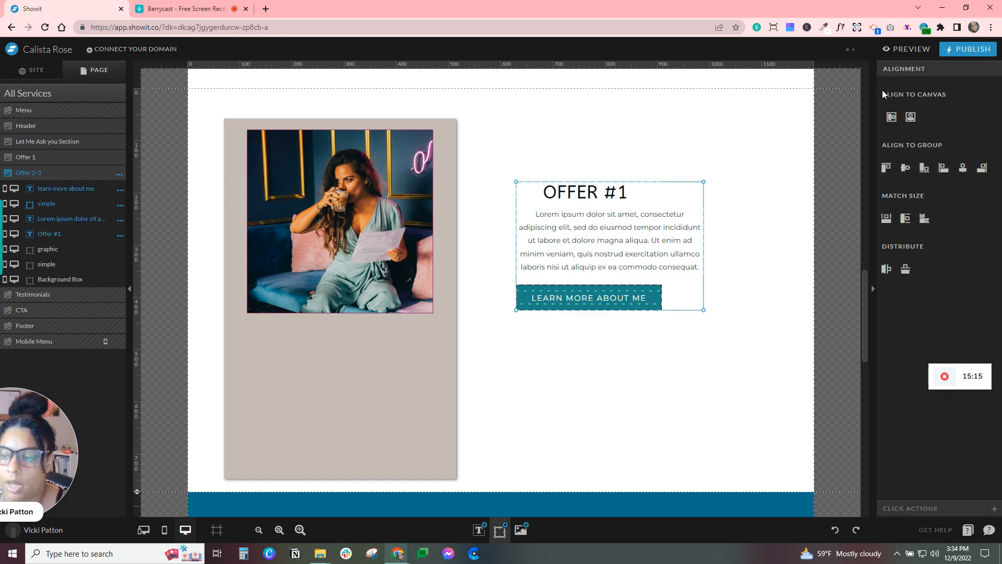
{"action": "left_click", "coordinate": [906, 174]}
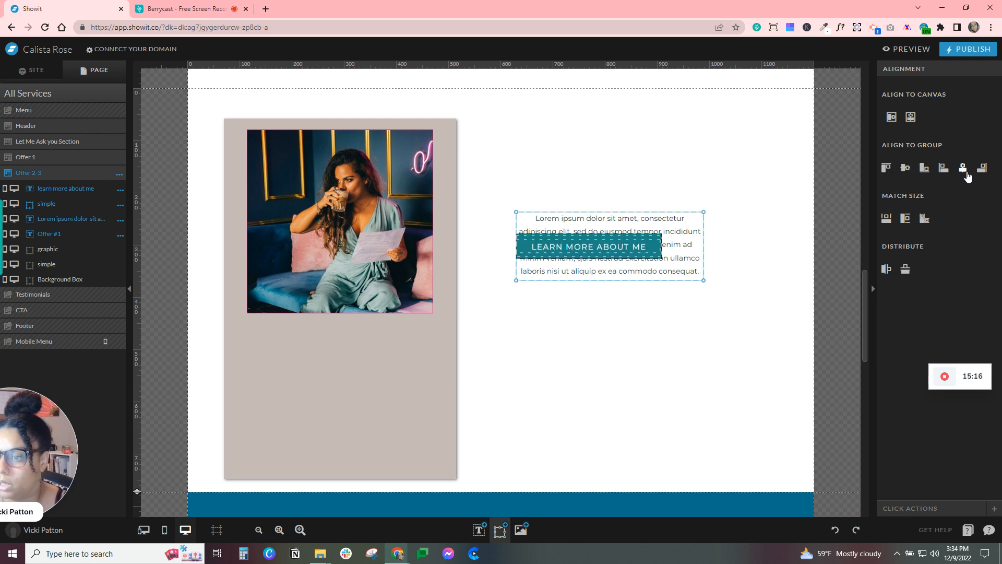
{"action": "left_click", "coordinate": [836, 530]}
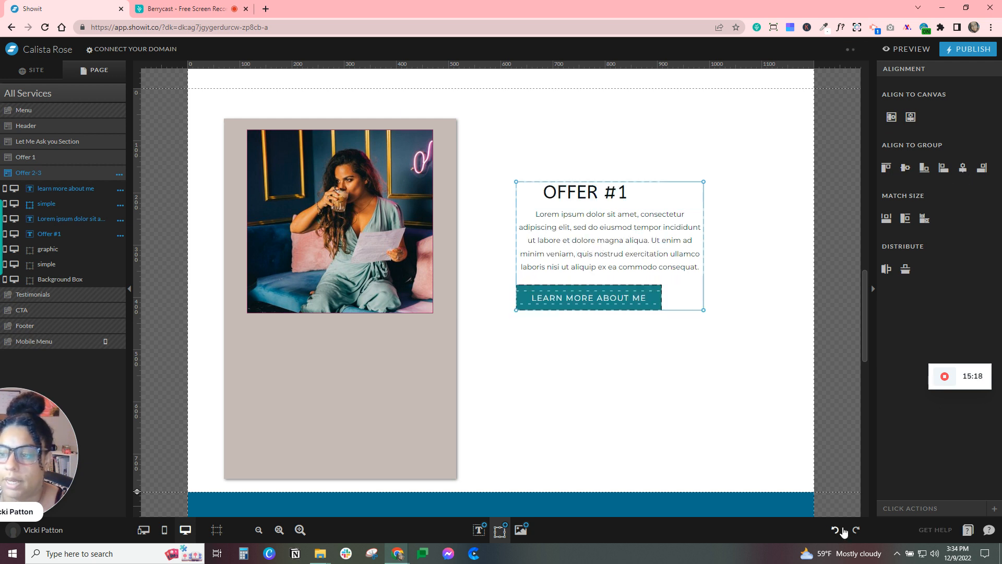
{"action": "left_click", "coordinate": [962, 172]}
{"action": "left_click", "coordinate": [765, 337]}
Move the heading, paragraph and button together onto the Background Box, centred just below the photo.
{"action": "left_click_drag", "start_coordinate": [603, 149], "coordinate": [631, 339]}
{"action": "left_click_drag", "start_coordinate": [609, 200], "coordinate": [357, 341]}
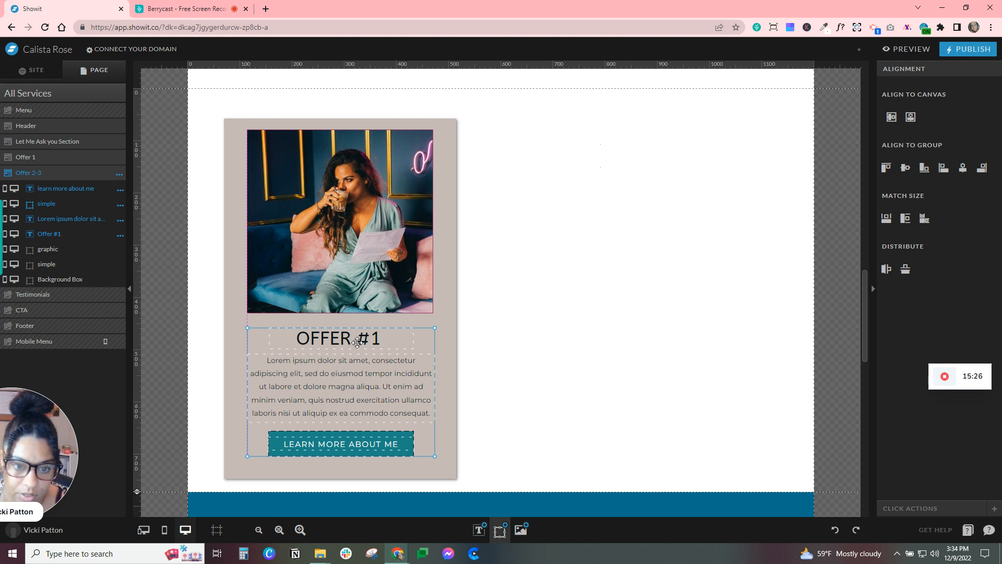
{"action": "left_click", "coordinate": [568, 348]}
{"action": "scroll", "coordinate": [511, 370], "scroll_direction": "up", "scroll_amount": 3}
{"action": "scroll", "coordinate": [512, 370], "scroll_direction": "down", "scroll_amount": 3}
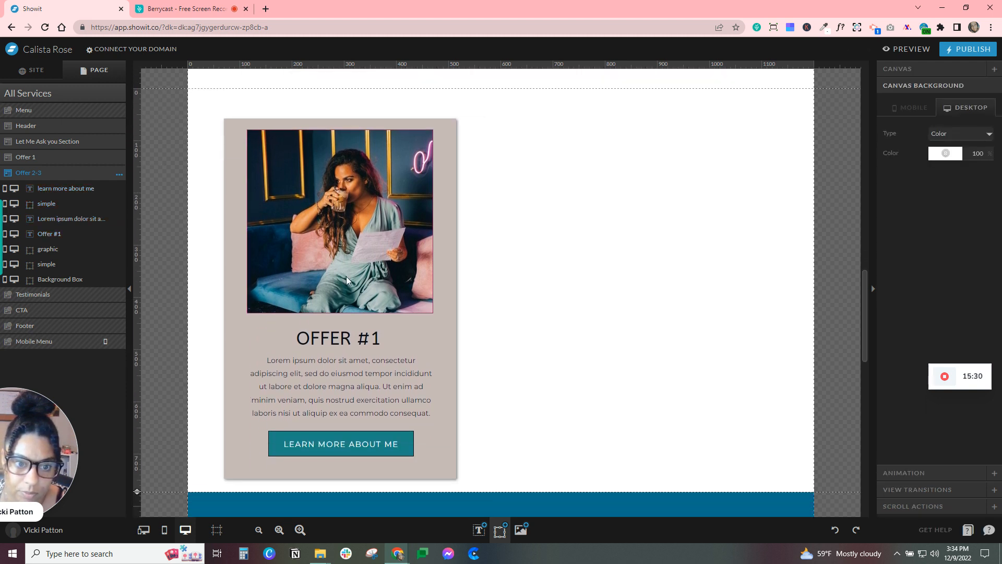
Shift the whole offer card slightly to the right and center it vertically on the Offer 2-3 canvas.
{"action": "left_click_drag", "start_coordinate": [216, 119], "coordinate": [466, 480]}
{"action": "scroll", "coordinate": [418, 193], "scroll_direction": "up", "scroll_amount": 2}
{"action": "left_click_drag", "start_coordinate": [405, 209], "coordinate": [418, 198]}
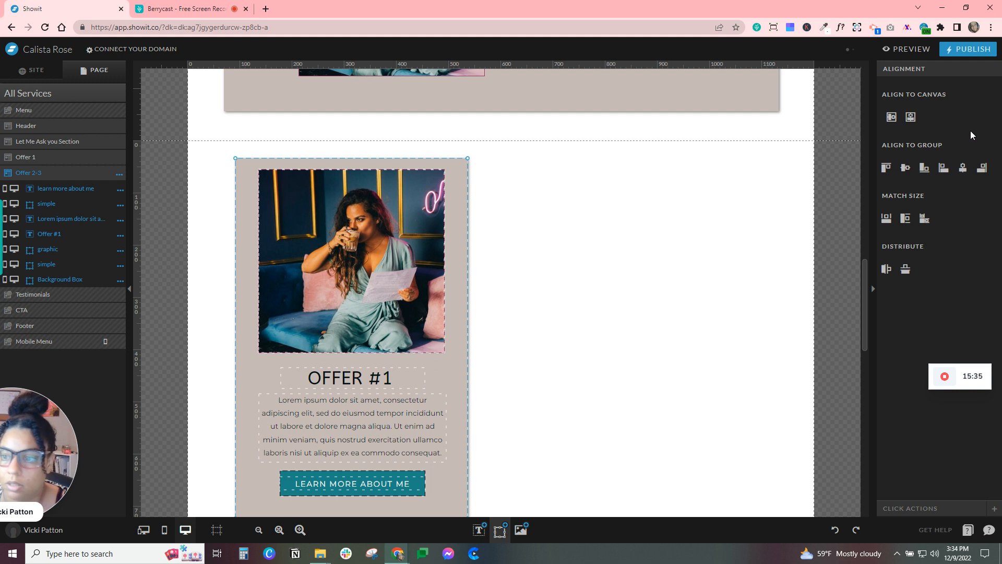
{"action": "left_click", "coordinate": [891, 117]}
{"action": "scroll", "coordinate": [600, 247], "scroll_direction": "down", "scroll_amount": 1}
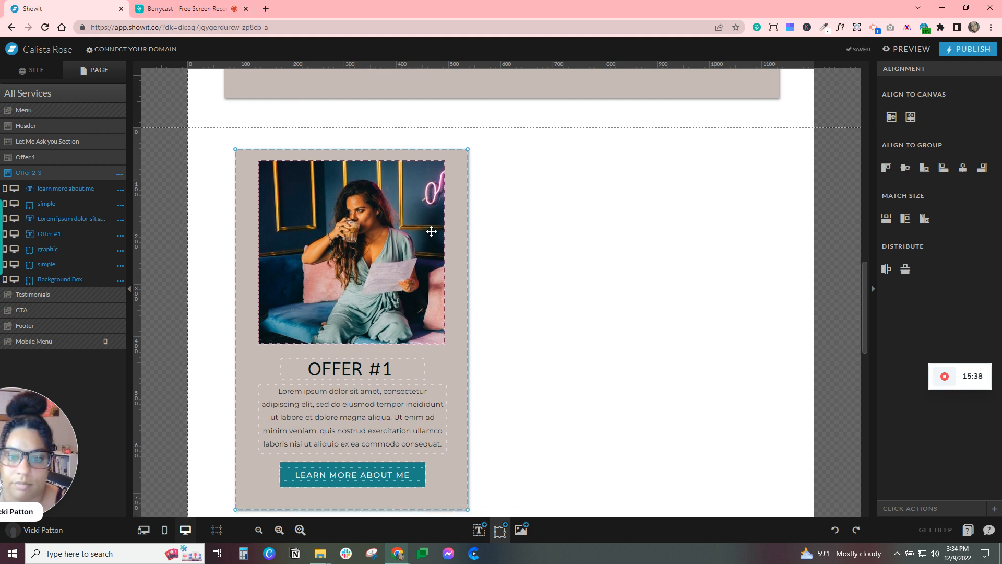
Review the Offer 2-3 card in the mobile layout and slightly extend the canvas below it.
{"action": "scroll", "coordinate": [600, 246], "scroll_direction": "down", "scroll_amount": 4}
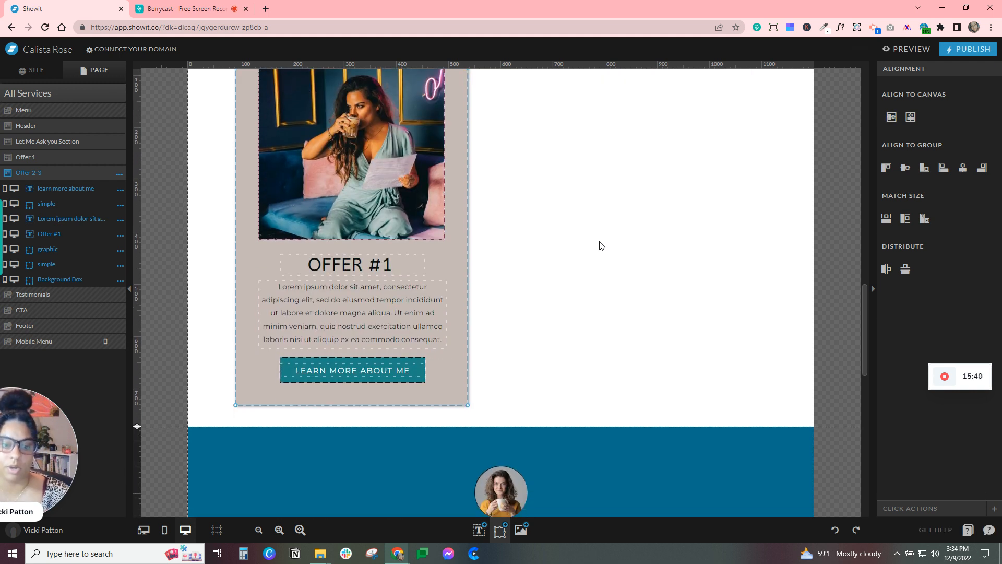
{"action": "left_click", "coordinate": [601, 245]}
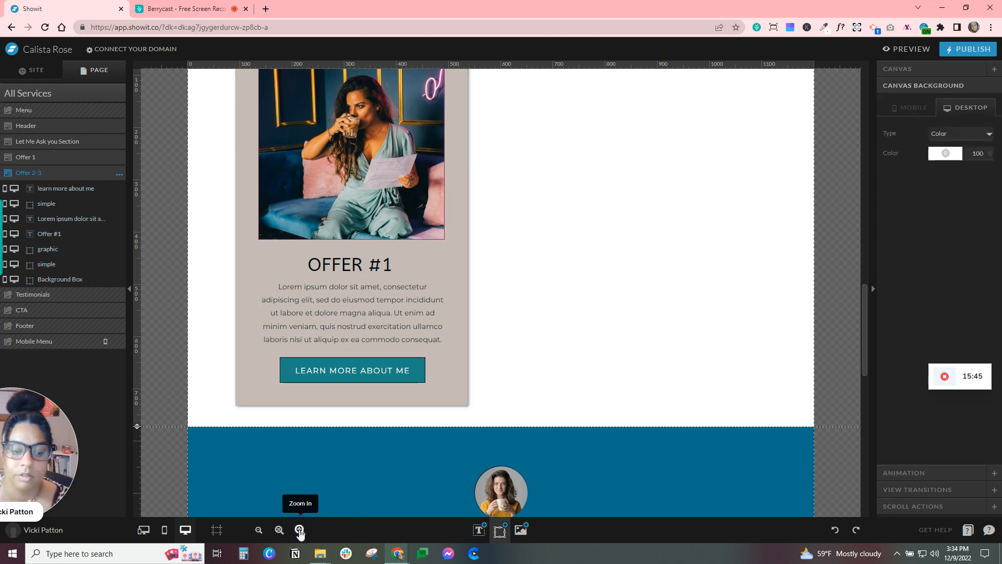
{"action": "left_click", "coordinate": [165, 530]}
{"action": "scroll", "coordinate": [464, 465], "scroll_direction": "down", "scroll_amount": 8}
{"action": "scroll", "coordinate": [443, 413], "scroll_direction": "down", "scroll_amount": 9}
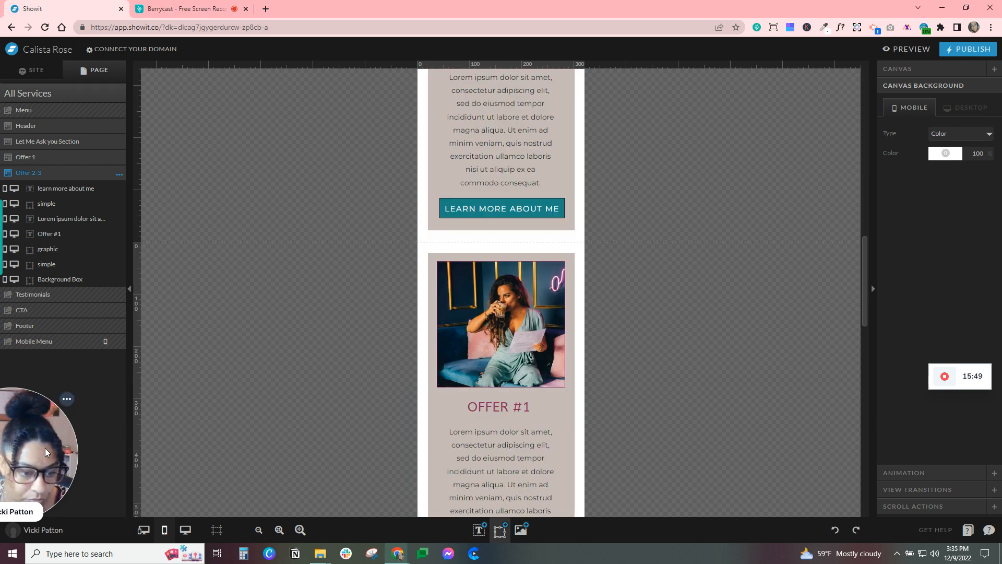
{"action": "scroll", "coordinate": [541, 336], "scroll_direction": "down", "scroll_amount": 9}
{"action": "scroll", "coordinate": [546, 325], "scroll_direction": "up", "scroll_amount": 10}
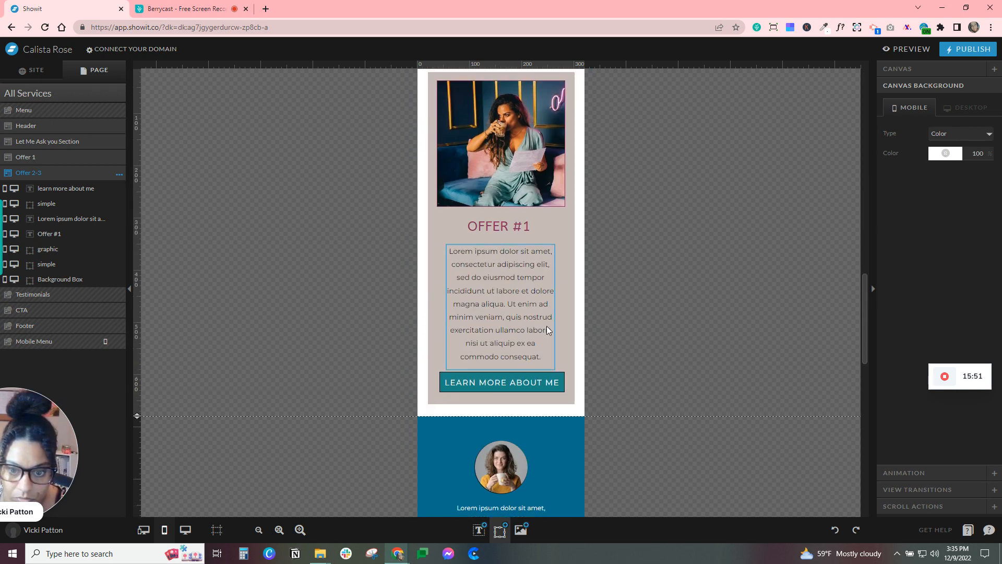
{"action": "scroll", "coordinate": [546, 324], "scroll_direction": "down", "scroll_amount": 3}
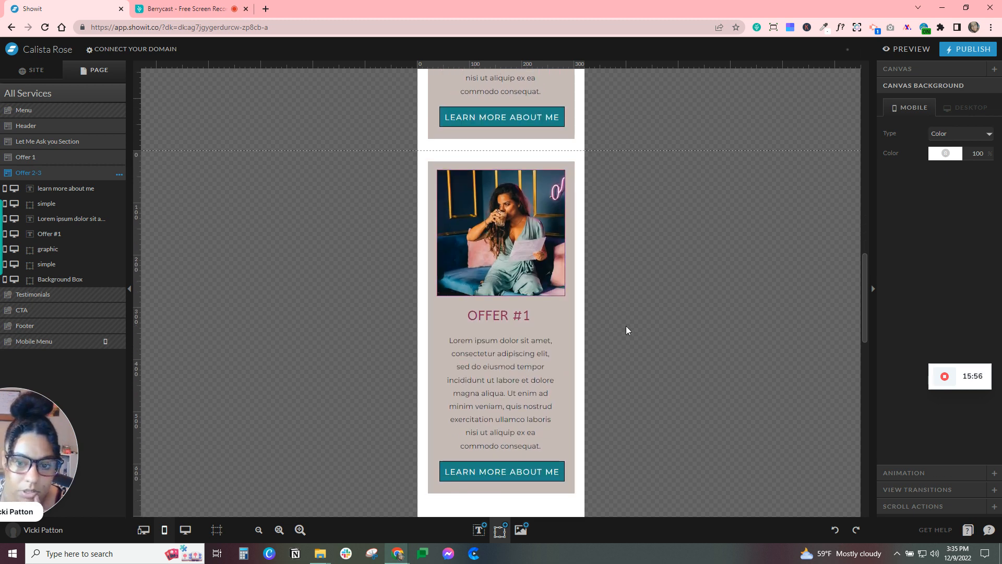
{"action": "scroll", "coordinate": [627, 325], "scroll_direction": "up", "scroll_amount": 4}
{"action": "scroll", "coordinate": [628, 327], "scroll_direction": "up", "scroll_amount": 3}
{"action": "scroll", "coordinate": [628, 329], "scroll_direction": "down", "scroll_amount": 6}
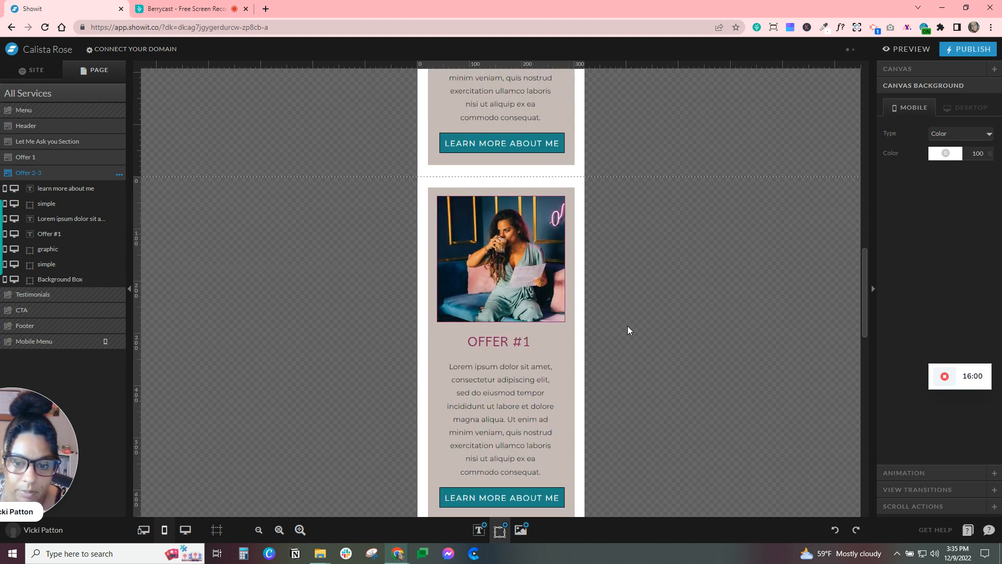
{"action": "scroll", "coordinate": [206, 424], "scroll_direction": "down", "scroll_amount": 3}
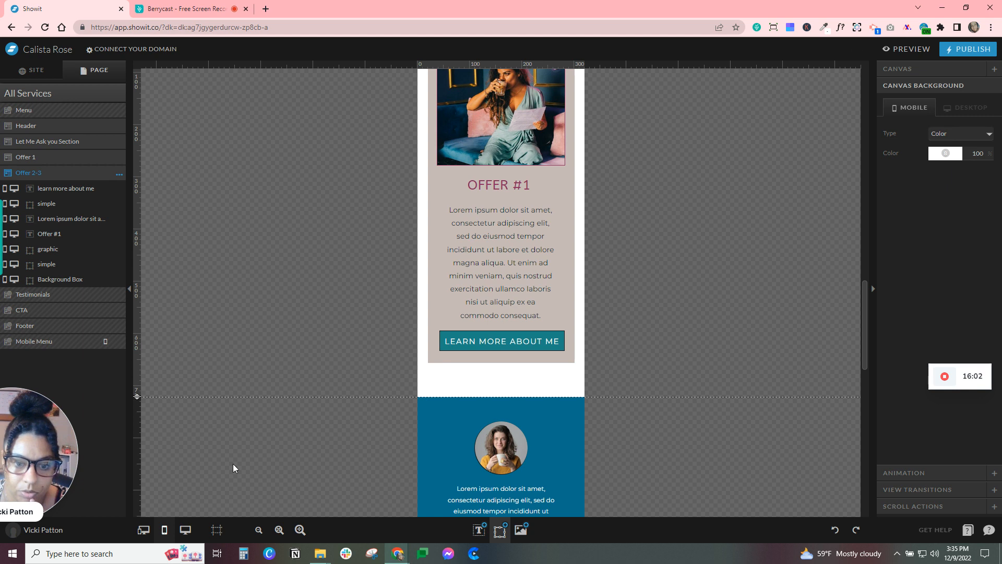
{"action": "scroll", "coordinate": [561, 354], "scroll_direction": "down", "scroll_amount": 10}
{"action": "scroll", "coordinate": [562, 357], "scroll_direction": "down", "scroll_amount": 4}
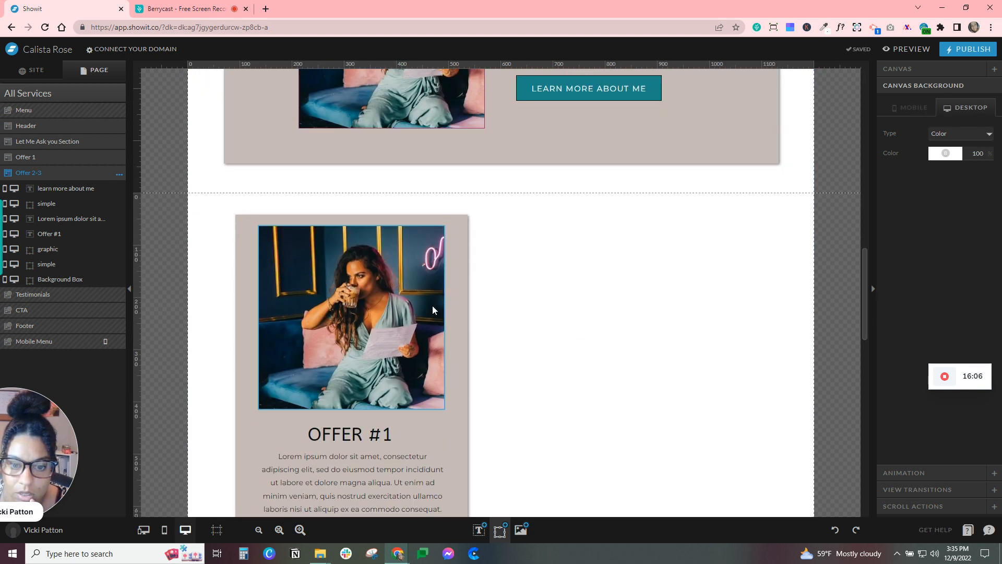
Duplicate the whole offer card on the desktop Offer 2-3 canvas and place the copy beside the original, to its right.
{"action": "left_click_drag", "start_coordinate": [207, 125], "coordinate": [516, 501]}
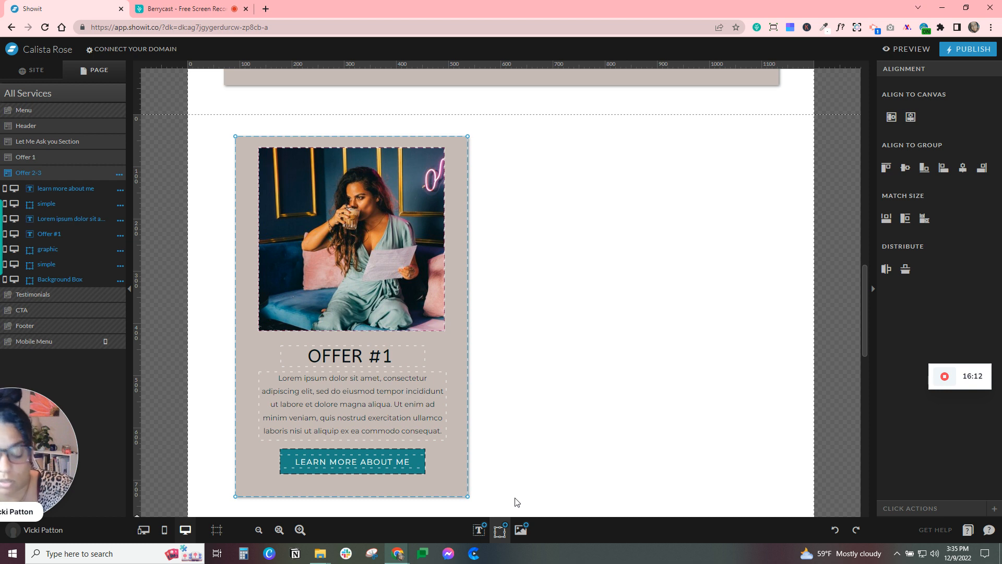
{"action": "key", "text": "ctrl+d"}
{"action": "left_click_drag", "start_coordinate": [408, 178], "coordinate": [593, 189]}
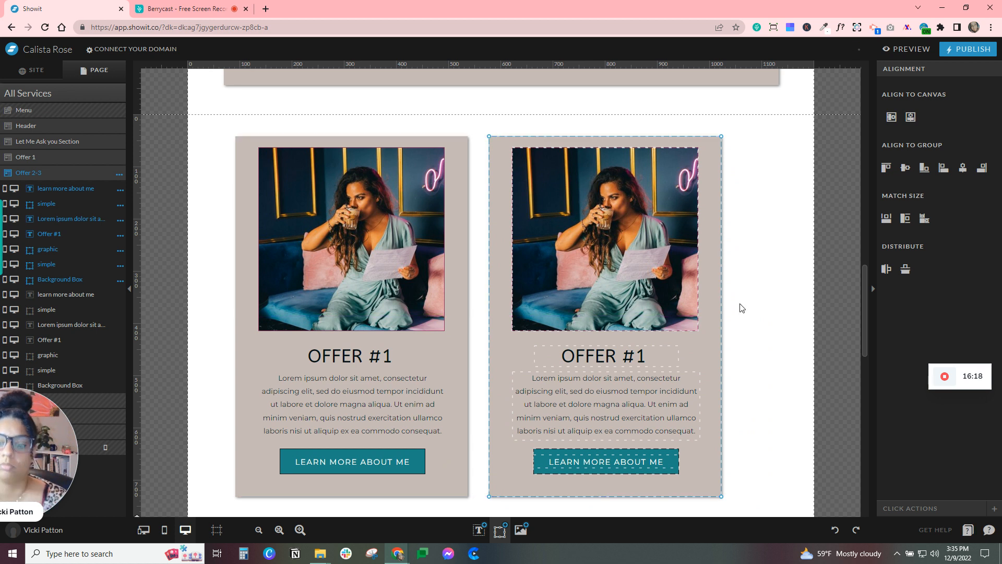
{"action": "left_click", "coordinate": [756, 319]}
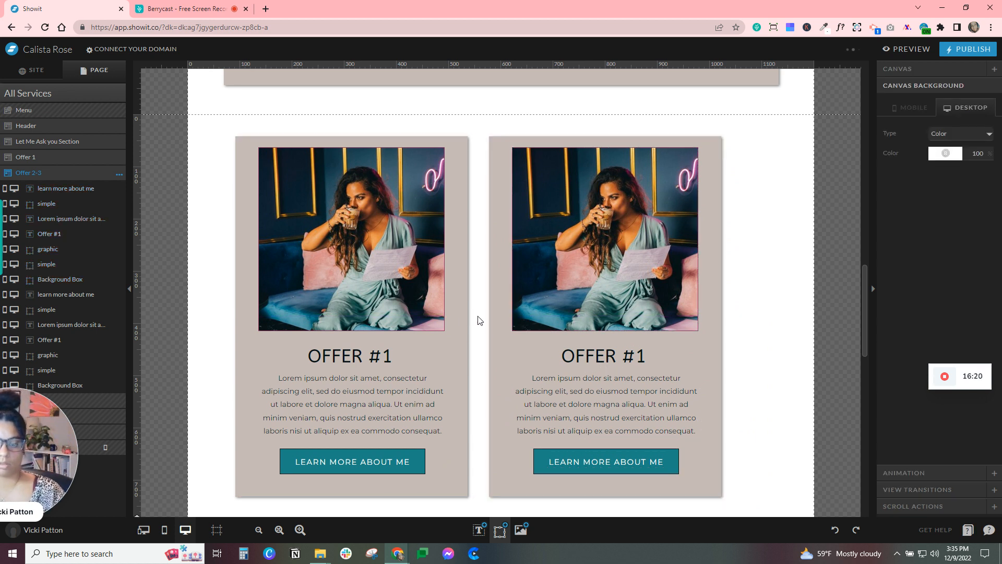
Center the two offer cards together horizontally on the Offer 2-3 canvas.
{"action": "left_click_drag", "start_coordinate": [206, 138], "coordinate": [756, 506]}
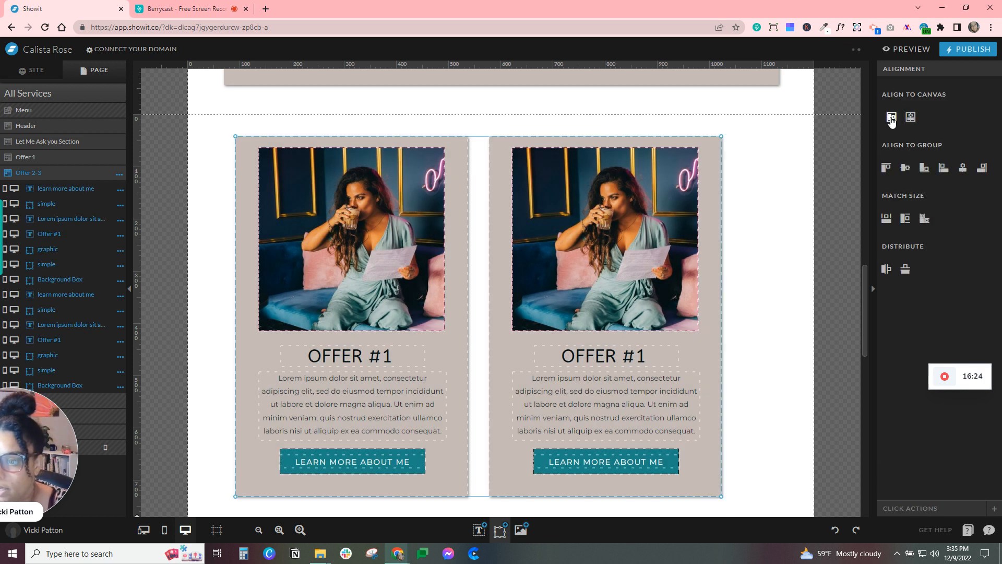
{"action": "left_click", "coordinate": [910, 117]}
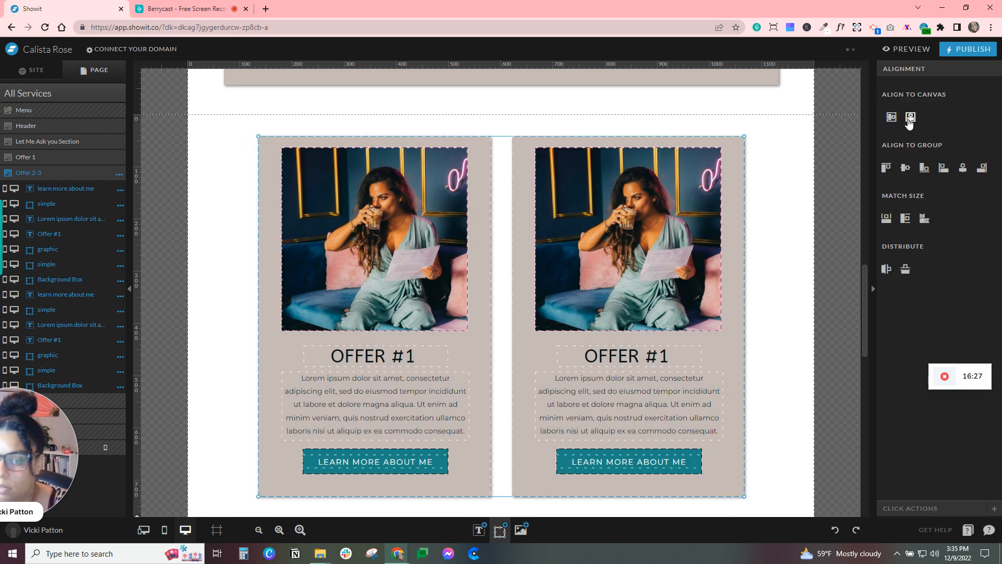
{"action": "left_click", "coordinate": [811, 260]}
Narrow the Offer 1 Background Box from both sides to about 929 px, in line with the outer edges of the two cards below.
{"action": "scroll", "coordinate": [811, 261], "scroll_direction": "up", "scroll_amount": 5}
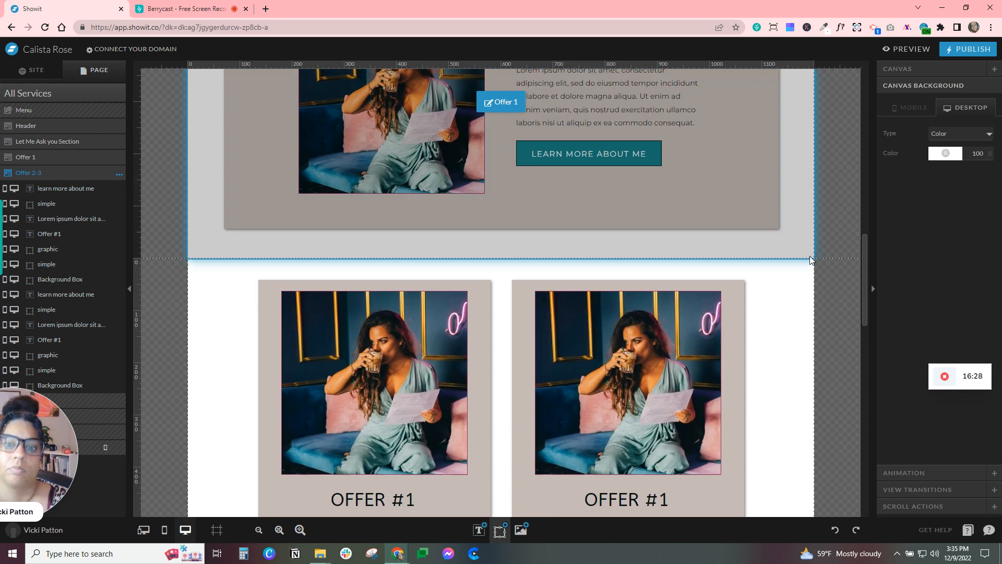
{"action": "scroll", "coordinate": [816, 260], "scroll_direction": "up", "scroll_amount": 2}
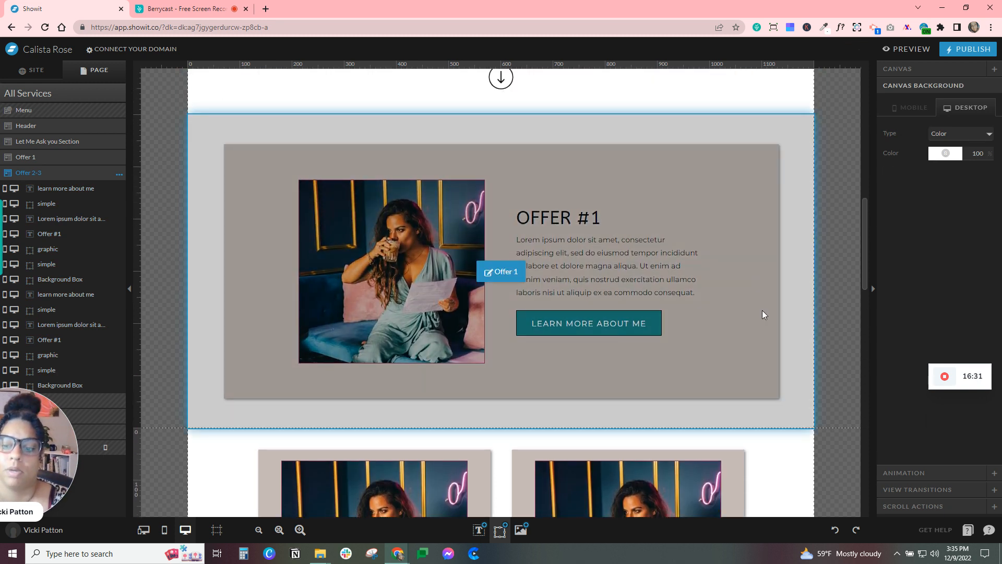
{"action": "left_click", "coordinate": [772, 289]}
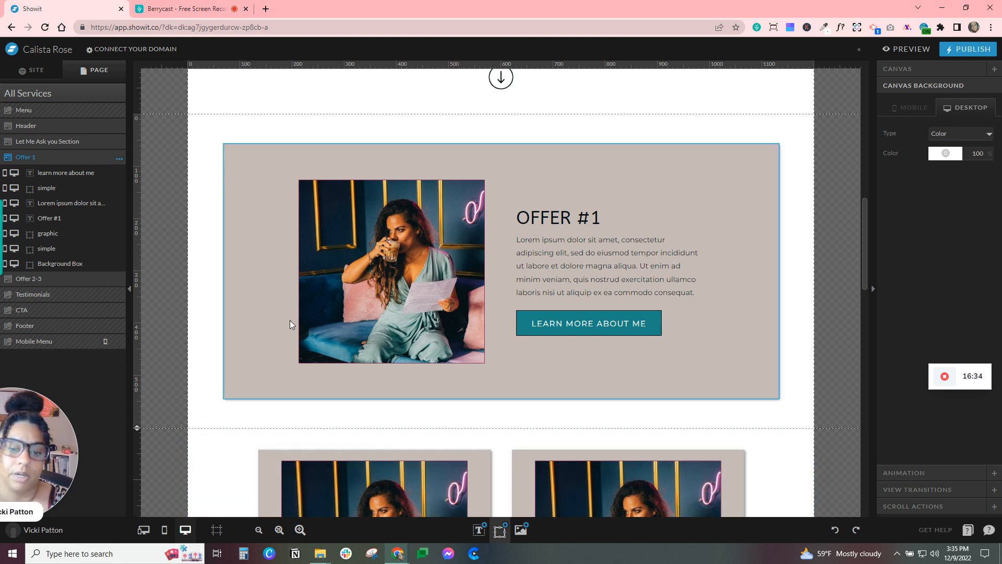
{"action": "left_click", "coordinate": [290, 322]}
{"action": "left_click_drag", "start_coordinate": [224, 271], "coordinate": [261, 269]}
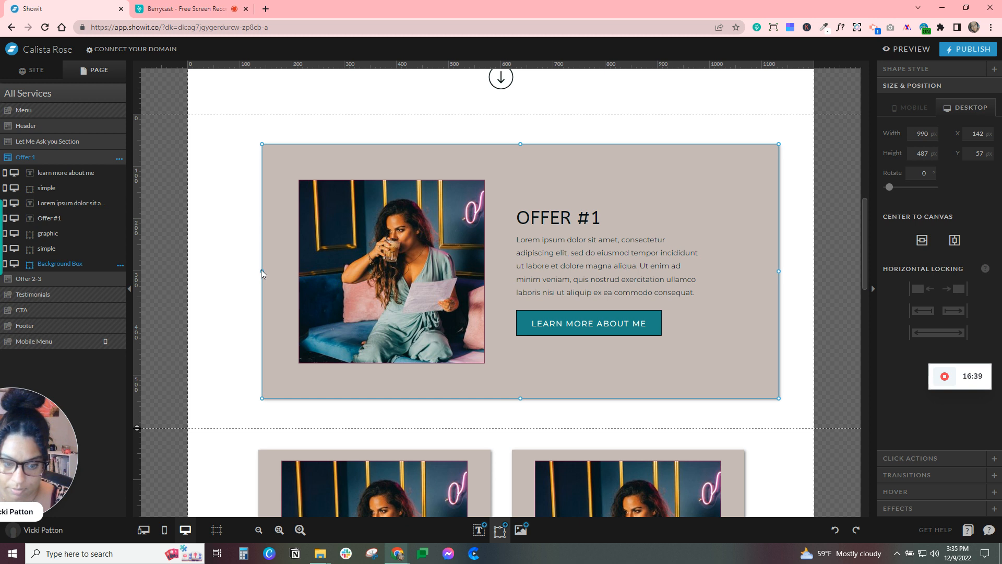
{"action": "left_click_drag", "start_coordinate": [779, 271], "coordinate": [744, 277]}
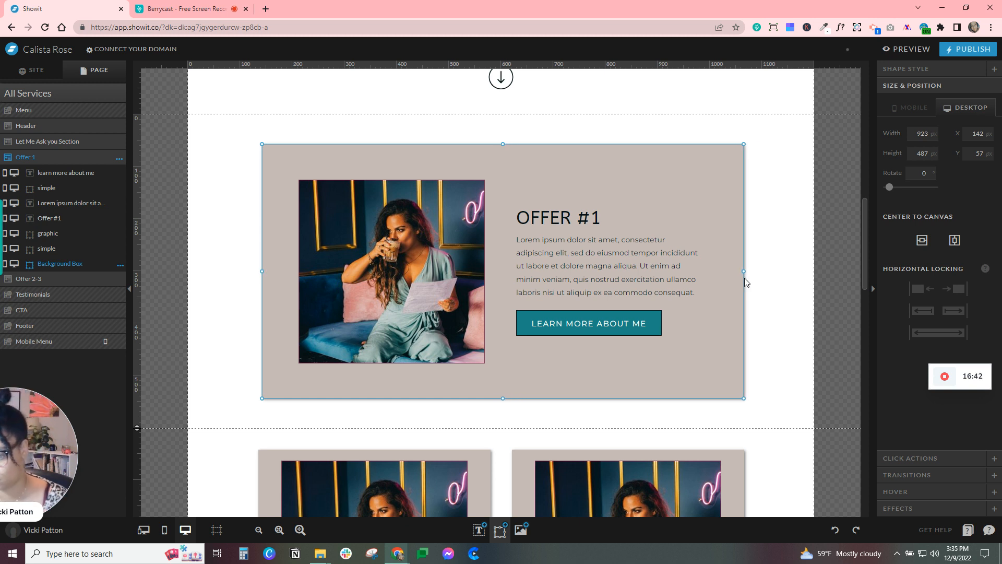
{"action": "left_click", "coordinate": [777, 289]}
{"action": "scroll", "coordinate": [779, 291], "scroll_direction": "down", "scroll_amount": 2}
{"action": "scroll", "coordinate": [777, 290], "scroll_direction": "down", "scroll_amount": 1}
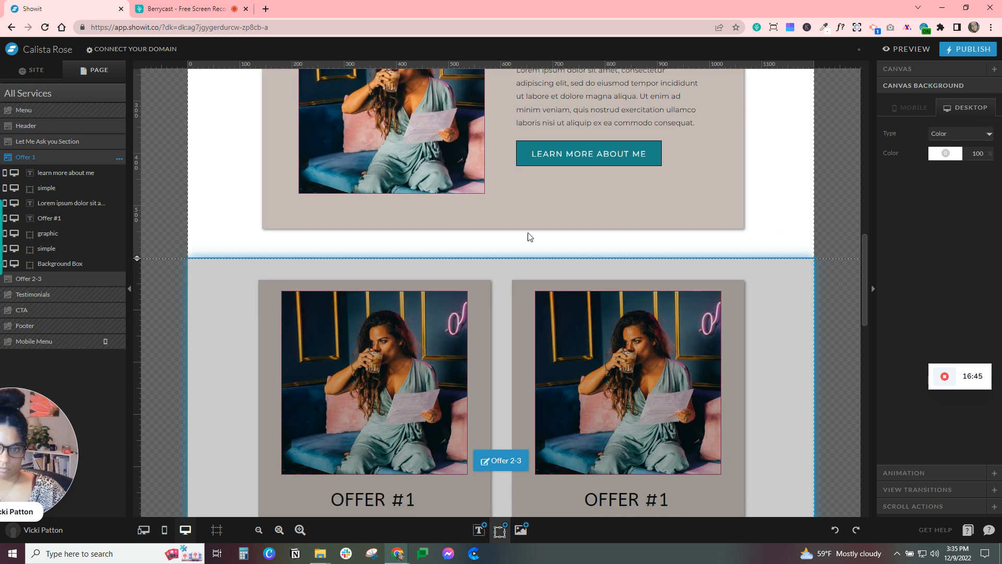
{"action": "left_click", "coordinate": [264, 159]}
{"action": "left_click_drag", "start_coordinate": [262, 101], "coordinate": [259, 100]}
Display the column guides and shift the two Offer 2-3 cards outward to line up with the nearest outer column lines.
{"action": "left_click", "coordinate": [216, 529]}
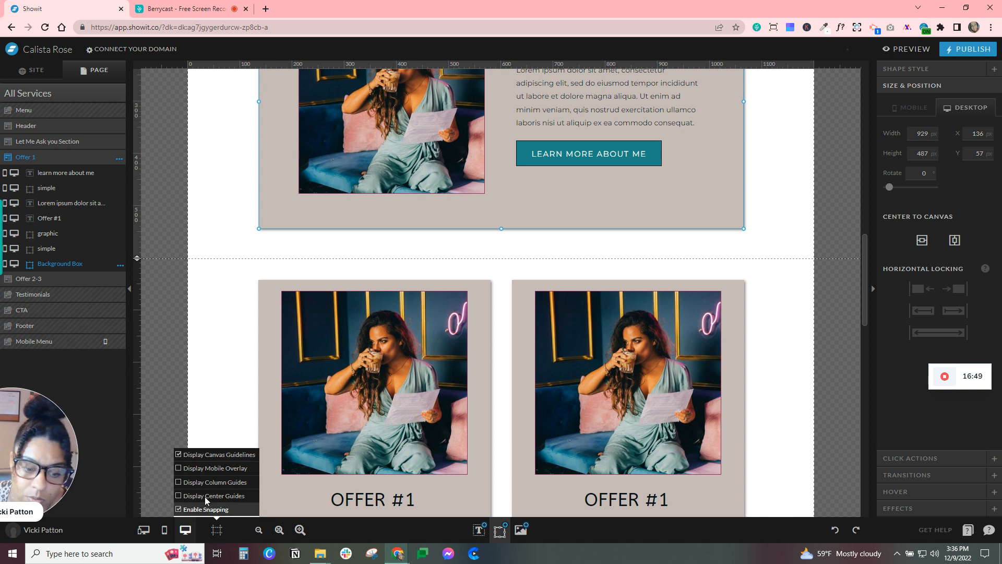
{"action": "left_click", "coordinate": [211, 483]}
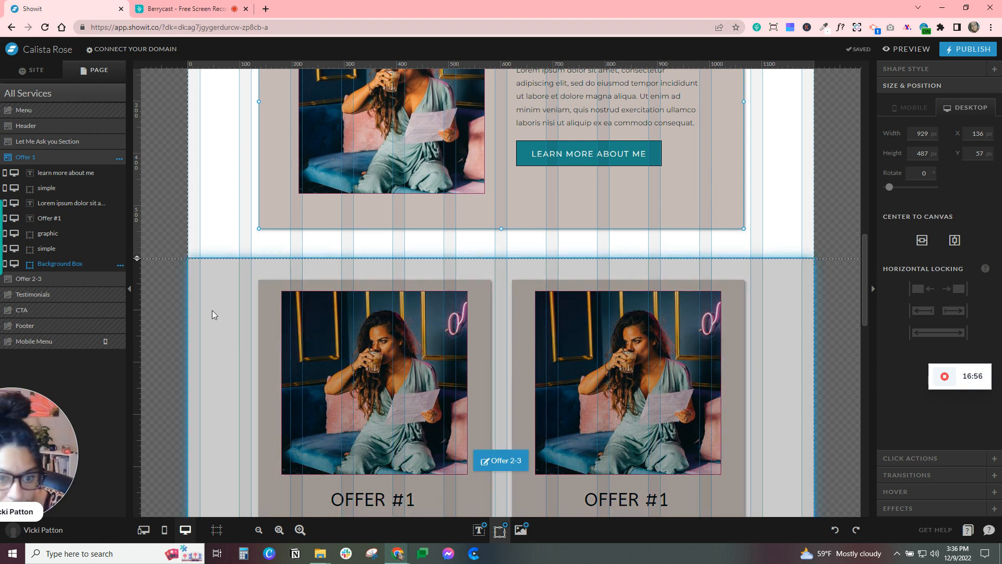
{"action": "left_click", "coordinate": [213, 313]}
{"action": "scroll", "coordinate": [229, 261], "scroll_direction": "down", "scroll_amount": 1}
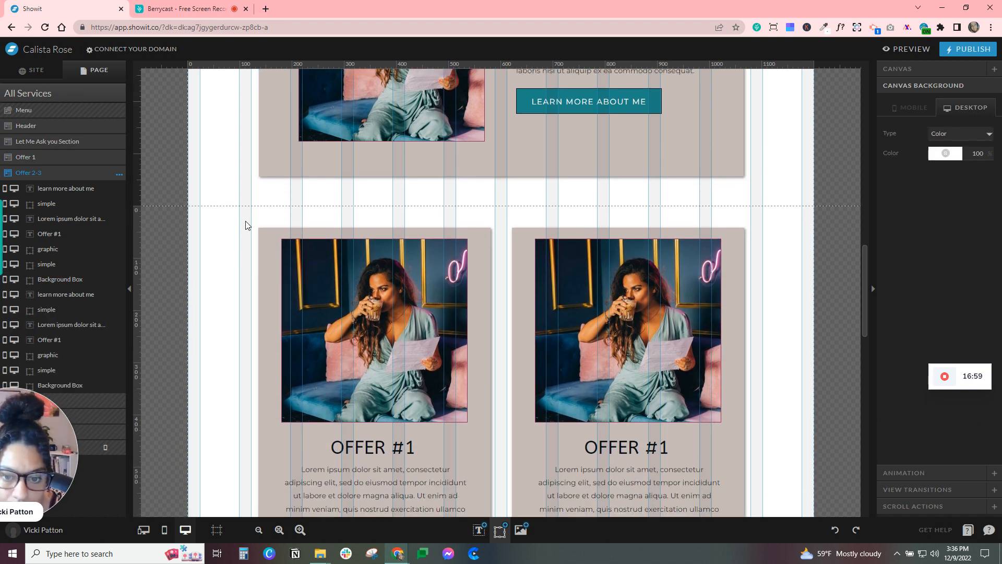
{"action": "scroll", "coordinate": [247, 225], "scroll_direction": "down", "scroll_amount": 2}
{"action": "left_click_drag", "start_coordinate": [469, 272], "coordinate": [464, 260]}
{"action": "left_click_drag", "start_coordinate": [502, 132], "coordinate": [753, 495]}
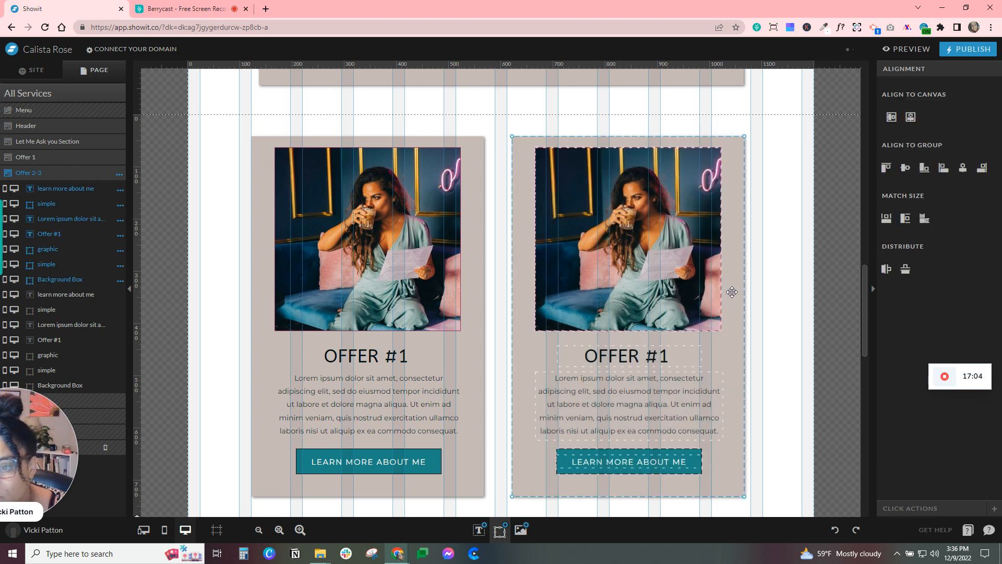
{"action": "left_click_drag", "start_coordinate": [732, 291], "coordinate": [737, 290]}
Widen the Offer 1 Background Box on both sides to about 956 px, flush with the cards below, and hide the column guides.
{"action": "scroll", "coordinate": [733, 250], "scroll_direction": "up", "scroll_amount": 4}
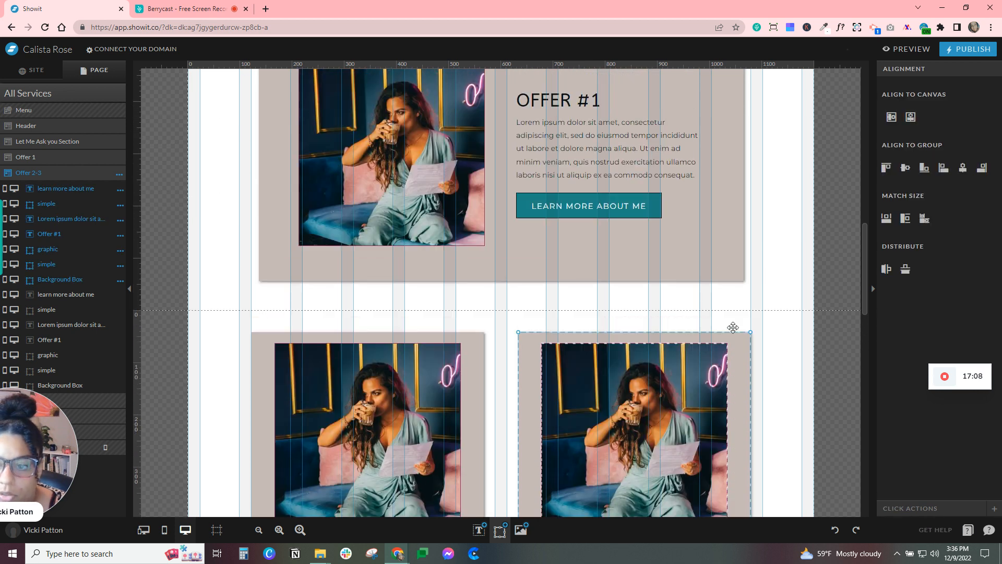
{"action": "left_click", "coordinate": [732, 222]}
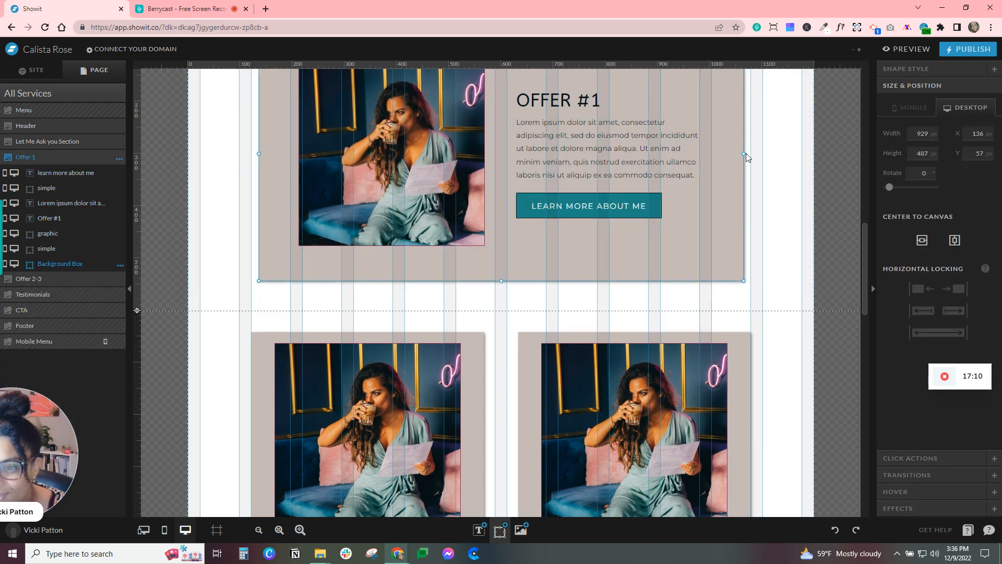
{"action": "left_click_drag", "start_coordinate": [746, 153], "coordinate": [749, 153]}
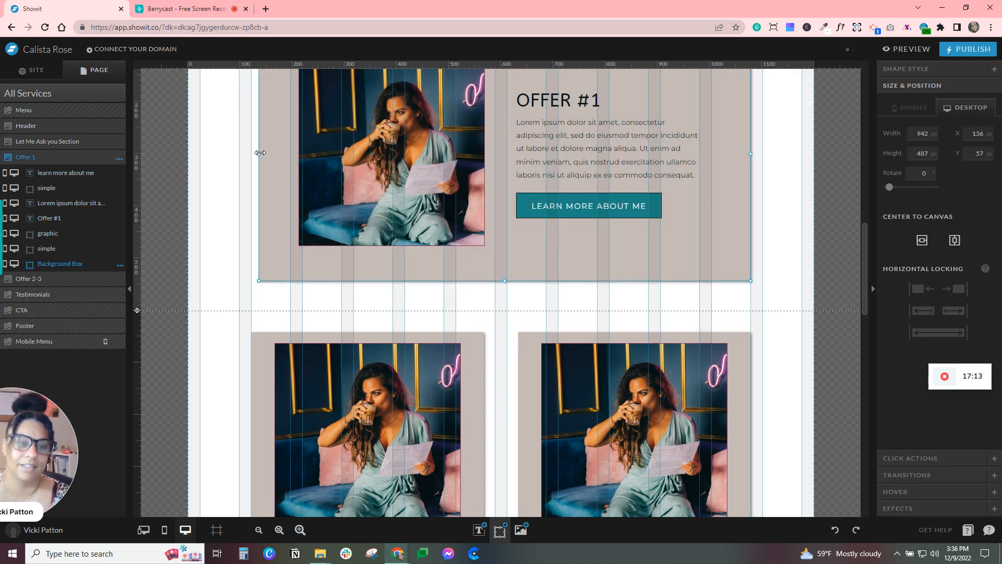
{"action": "left_click_drag", "start_coordinate": [251, 151], "coordinate": [251, 152]}
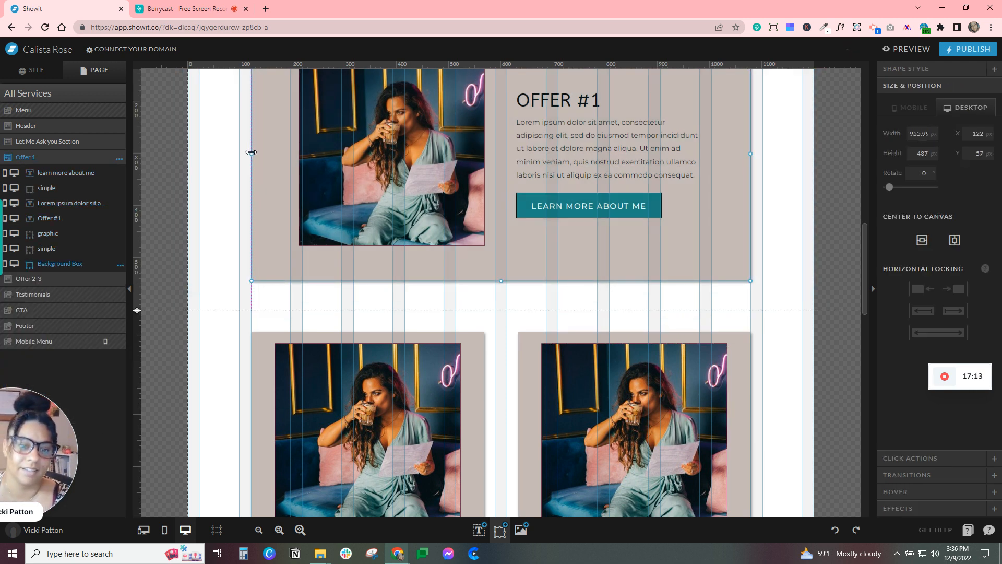
{"action": "left_click", "coordinate": [809, 301]}
{"action": "left_click", "coordinate": [217, 529]}
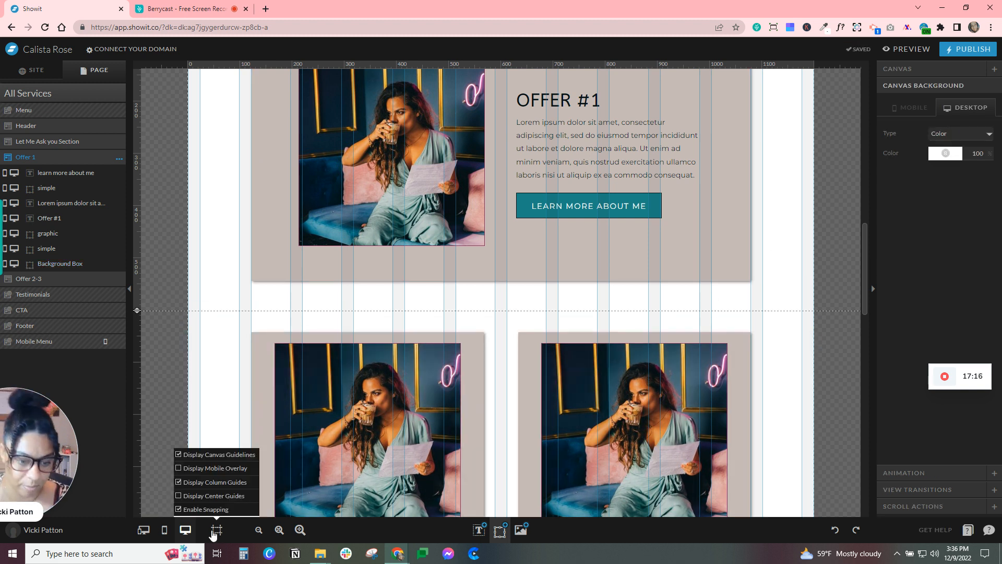
{"action": "left_click", "coordinate": [195, 483]}
Select the right-hand card in Offer 2-3 and lengthen the section's mobile canvas well below the existing card to make room for a second one.
{"action": "scroll", "coordinate": [794, 441], "scroll_direction": "down", "scroll_amount": 3}
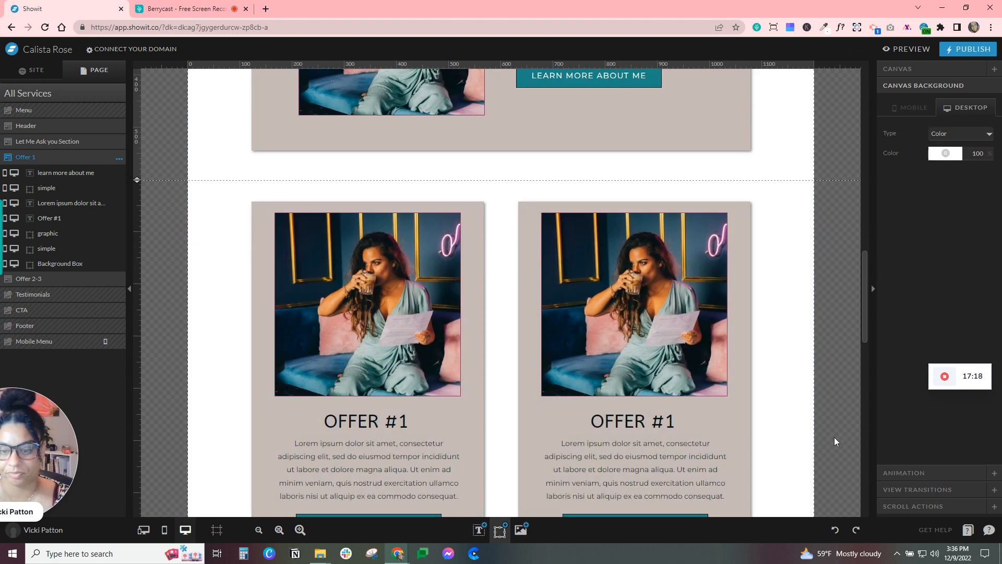
{"action": "scroll", "coordinate": [833, 441], "scroll_direction": "down", "scroll_amount": 1}
{"action": "left_click", "coordinate": [534, 136]}
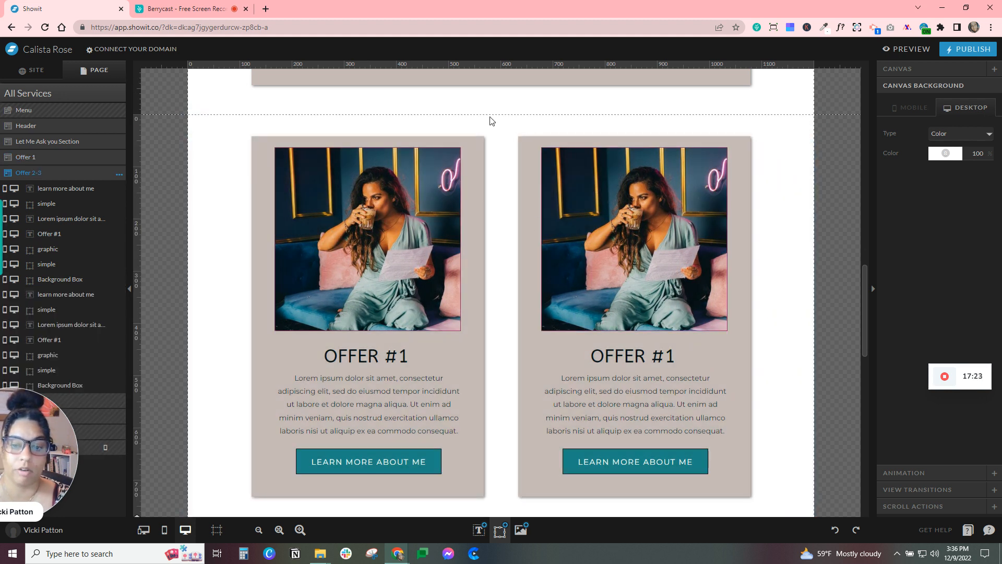
{"action": "left_click_drag", "start_coordinate": [521, 134], "coordinate": [761, 495]}
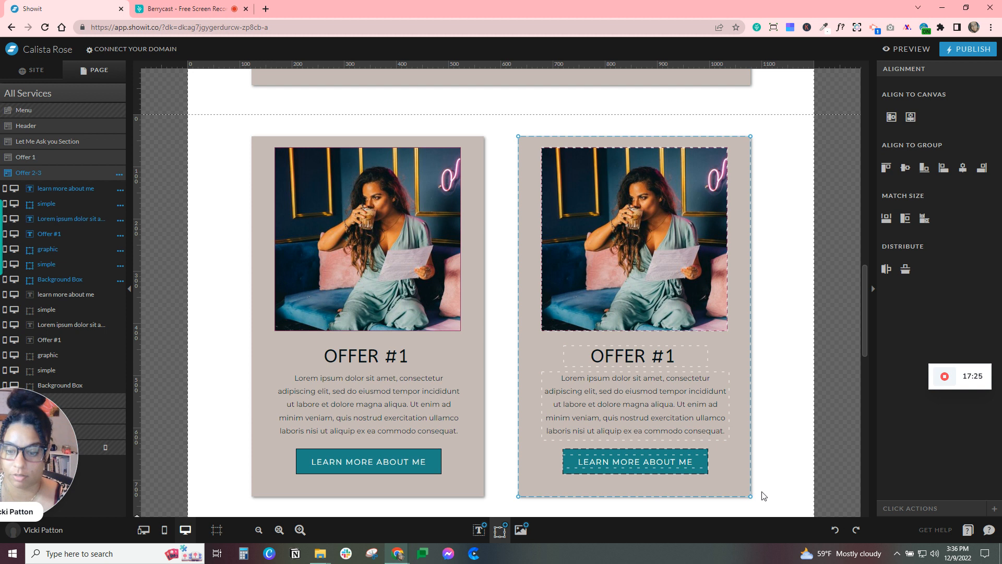
{"action": "left_click", "coordinate": [164, 530]}
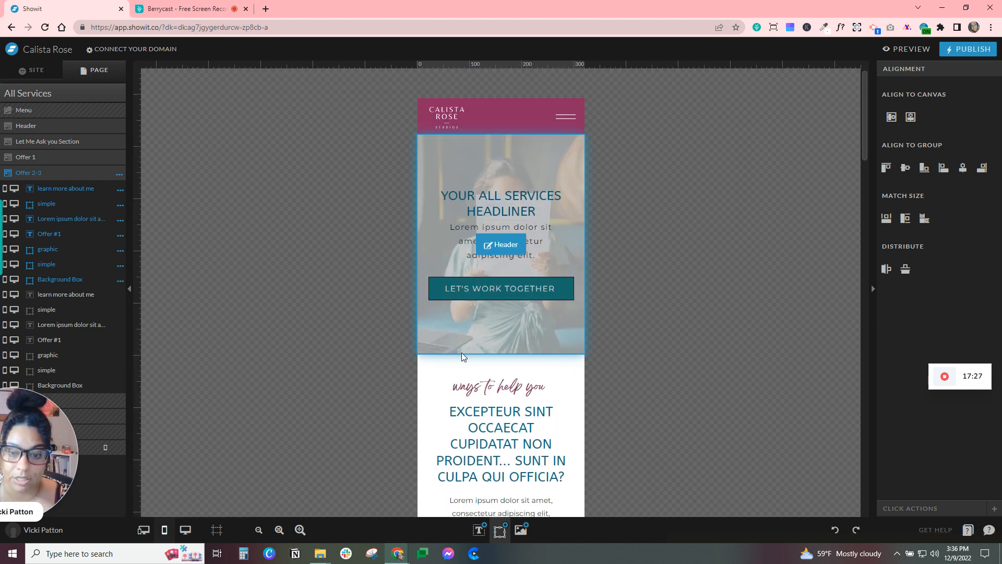
{"action": "scroll", "coordinate": [469, 351], "scroll_direction": "down", "scroll_amount": 7}
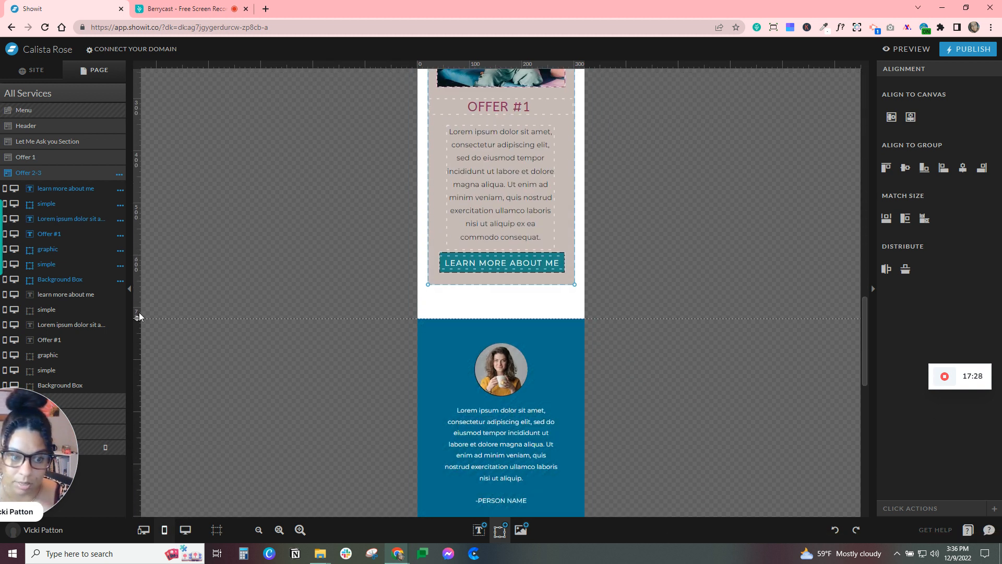
{"action": "left_click_drag", "start_coordinate": [139, 339], "coordinate": [140, 509]}
{"action": "scroll", "coordinate": [231, 286], "scroll_direction": "down", "scroll_amount": 5}
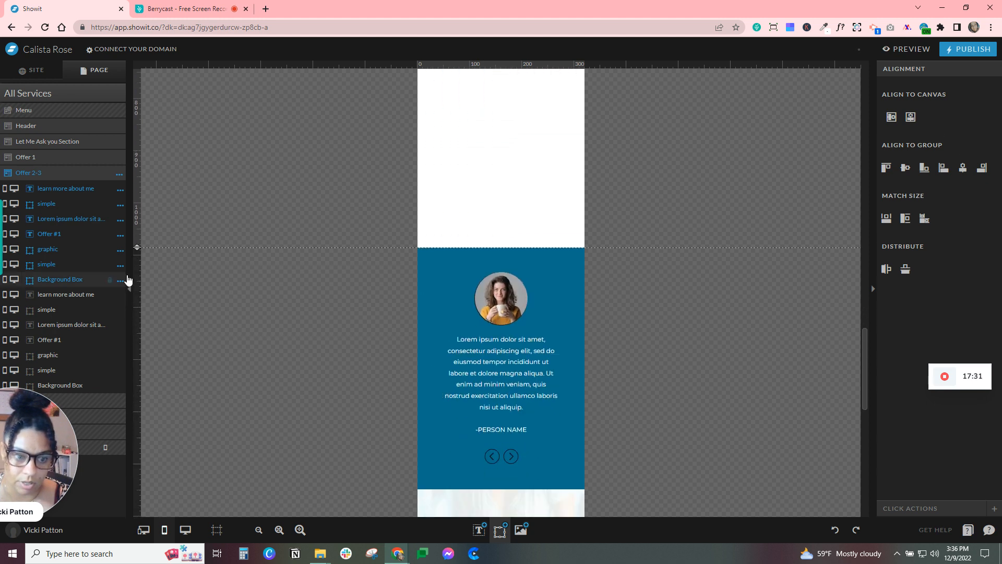
{"action": "scroll", "coordinate": [303, 276], "scroll_direction": "up", "scroll_amount": 7}
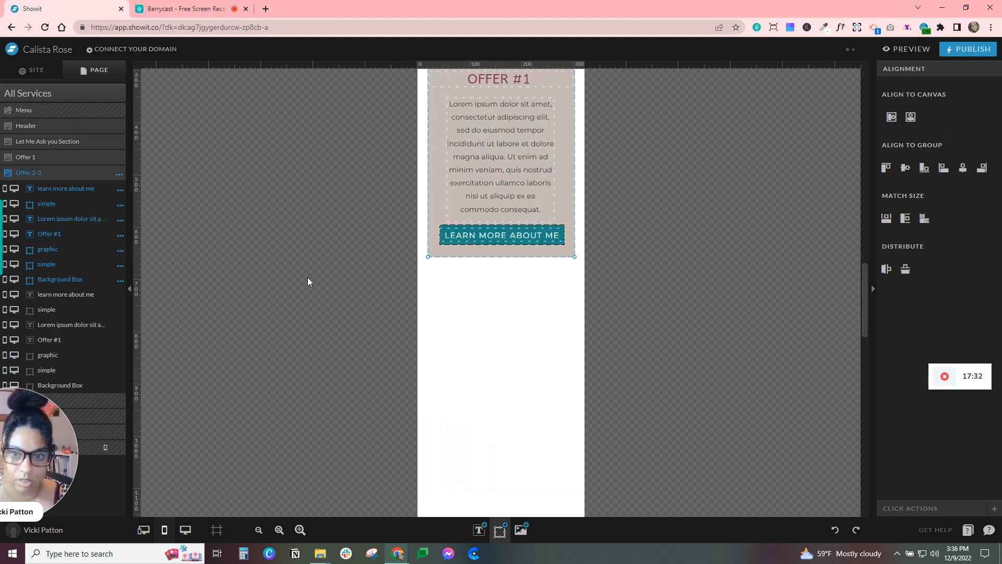
Move the selected card directly below the other card on the Offer 2-3 mobile canvas and centre it horizontally on the canvas.
{"action": "scroll", "coordinate": [492, 177], "scroll_direction": "up", "scroll_amount": 1}
{"action": "left_click_drag", "start_coordinate": [510, 186], "coordinate": [514, 531]}
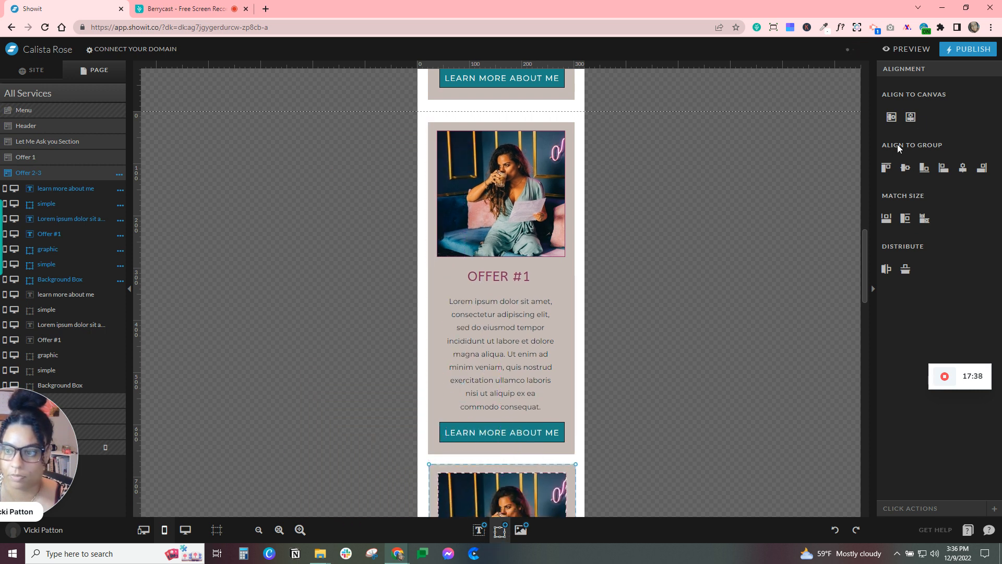
{"action": "left_click", "coordinate": [910, 118]}
Shorten the Offer 2-3 mobile canvas so it ends just below the second card.
{"action": "scroll", "coordinate": [679, 373], "scroll_direction": "down", "scroll_amount": 9}
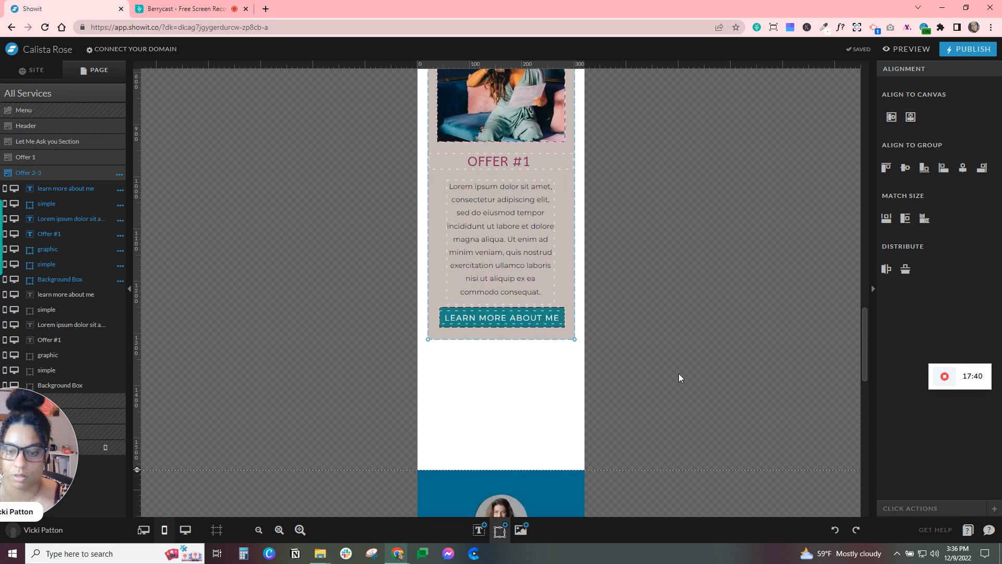
{"action": "left_click", "coordinate": [404, 451]}
{"action": "left_click_drag", "start_coordinate": [139, 417], "coordinate": [138, 365]}
Shorten the Offer 1 mobile canvas to the bottom edge of its card, tightening the gap above Offer 2-3.
{"action": "scroll", "coordinate": [608, 301], "scroll_direction": "down", "scroll_amount": 10}
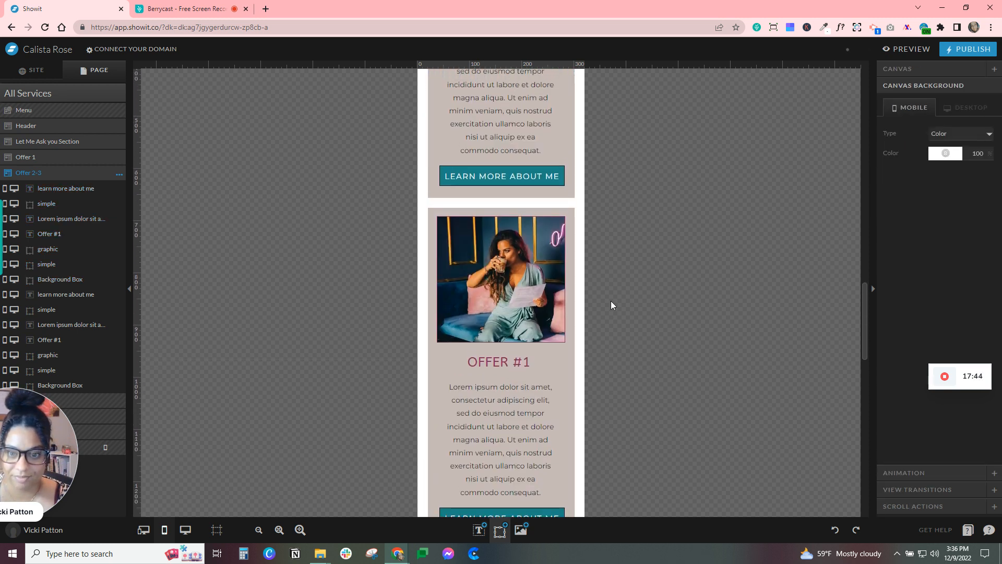
{"action": "scroll", "coordinate": [611, 301], "scroll_direction": "down", "scroll_amount": 5}
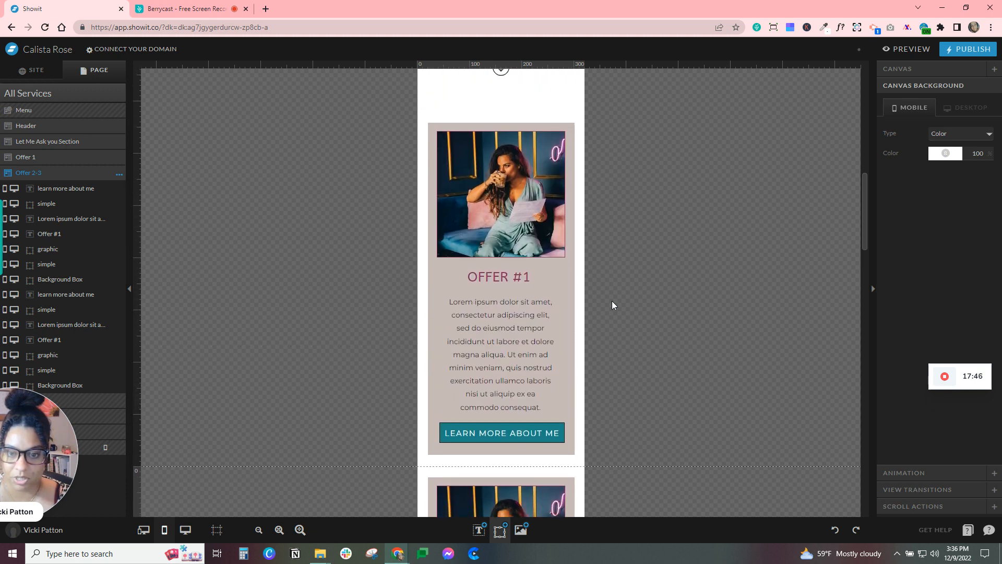
{"action": "scroll", "coordinate": [612, 300], "scroll_direction": "down", "scroll_amount": 2}
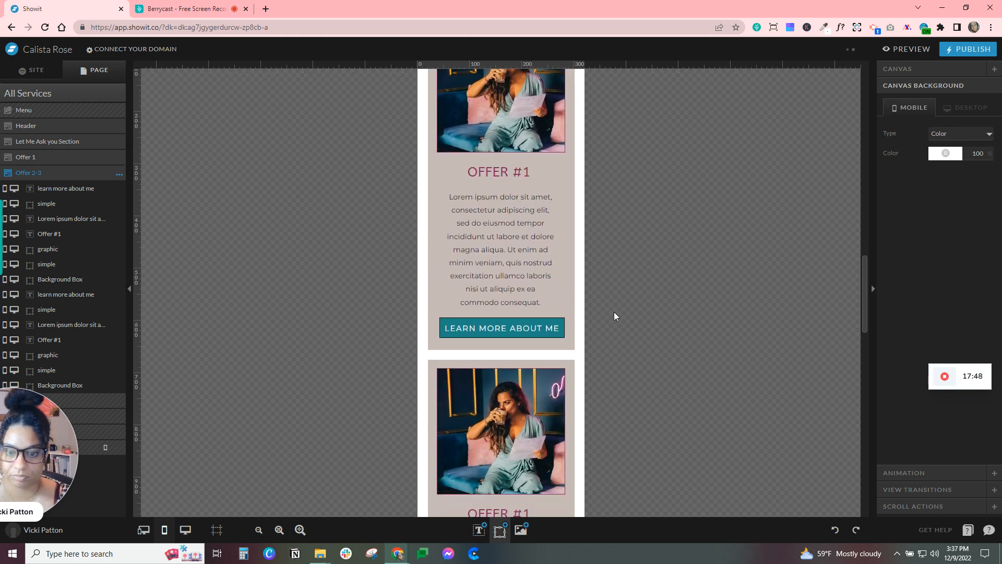
{"action": "scroll", "coordinate": [617, 321], "scroll_direction": "up", "scroll_amount": 5}
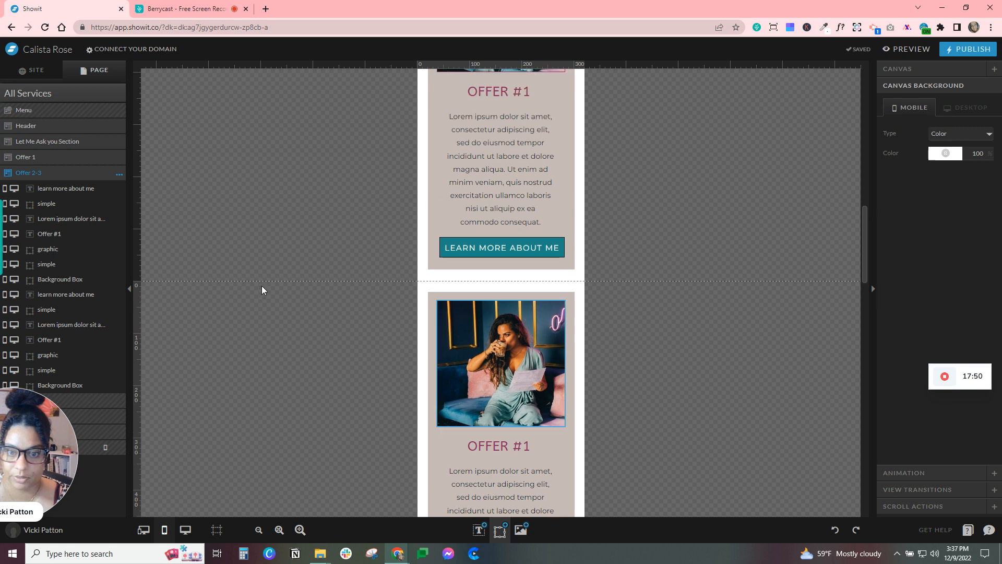
{"action": "left_click", "coordinate": [419, 285]}
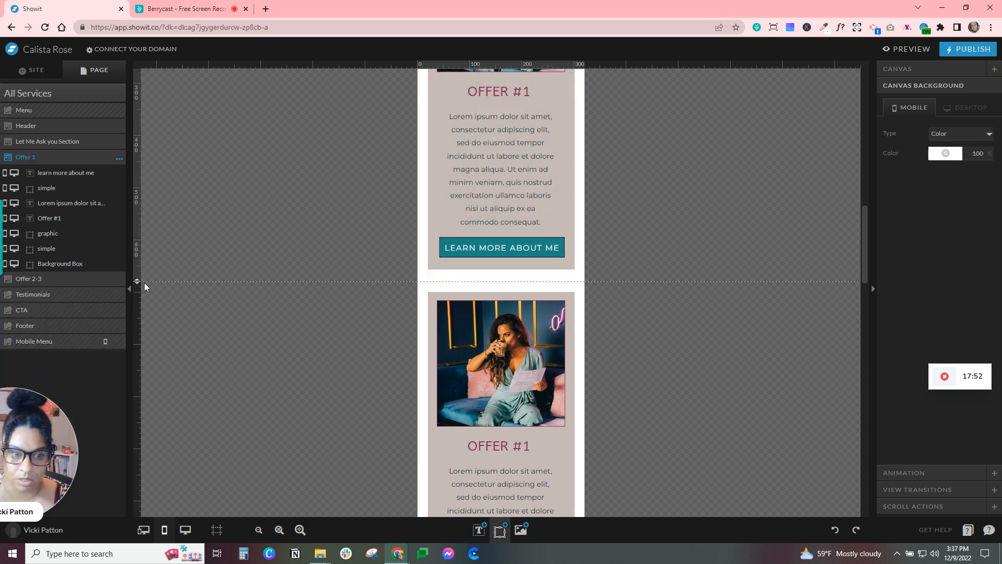
{"action": "left_click_drag", "start_coordinate": [138, 282], "coordinate": [138, 270]}
Check the stacked offer cards on mobile, then switch to the desktop layout and examine the spacing of the offer sections.
{"action": "left_click", "coordinate": [578, 322]}
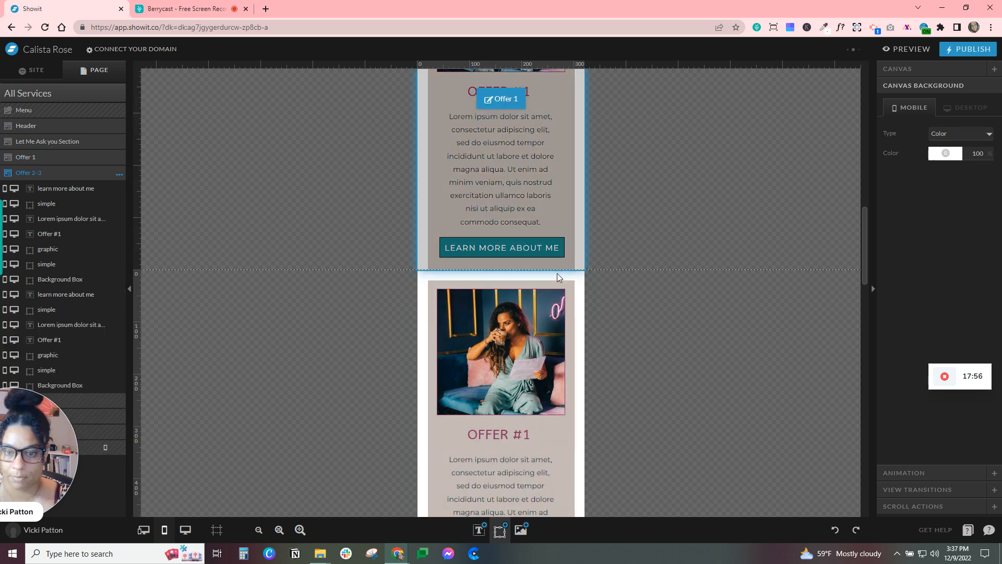
{"action": "scroll", "coordinate": [640, 349], "scroll_direction": "down", "scroll_amount": 5}
{"action": "scroll", "coordinate": [641, 352], "scroll_direction": "down", "scroll_amount": 4}
{"action": "left_click", "coordinate": [185, 530]}
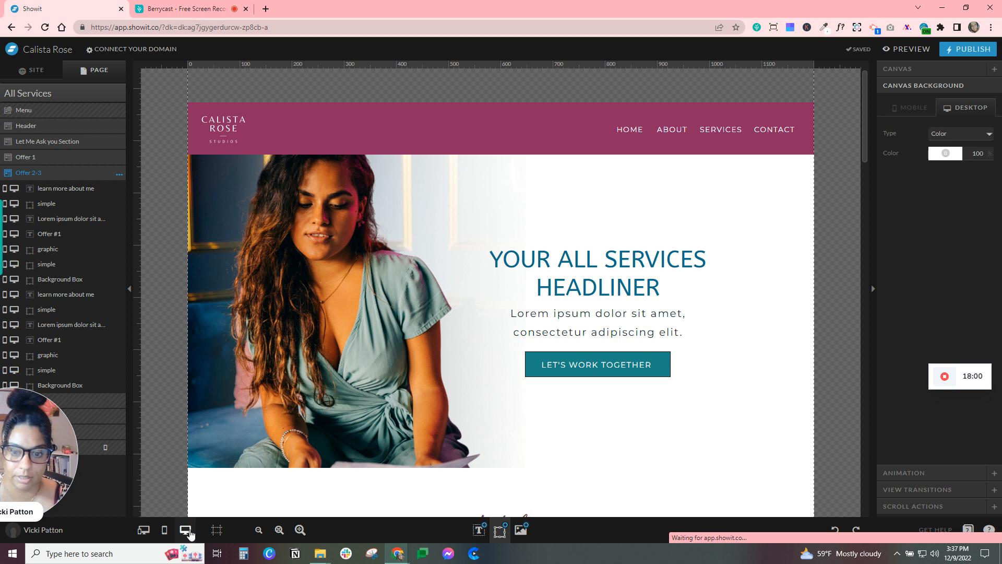
{"action": "scroll", "coordinate": [576, 352], "scroll_direction": "down", "scroll_amount": 20}
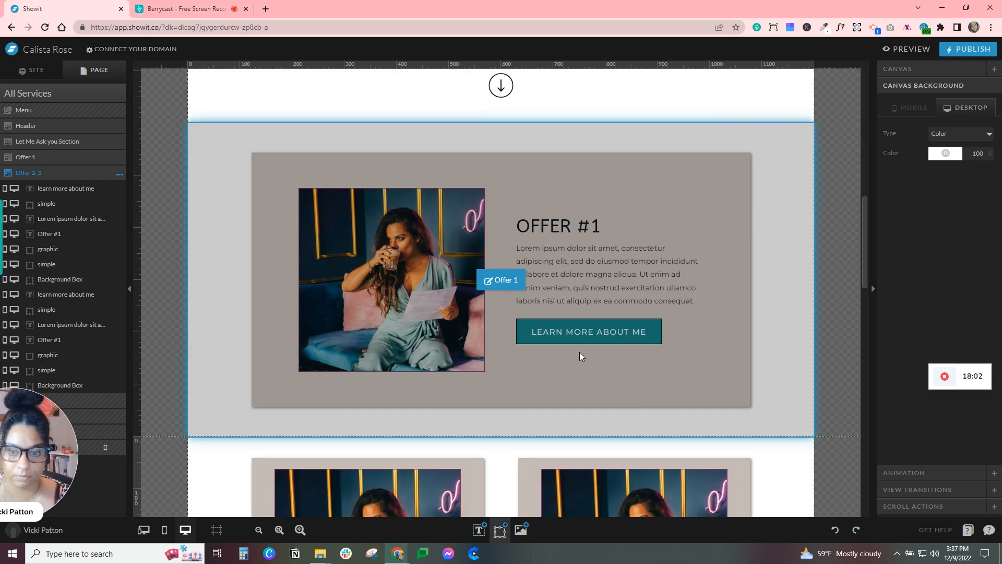
{"action": "scroll", "coordinate": [746, 423], "scroll_direction": "down", "scroll_amount": 5}
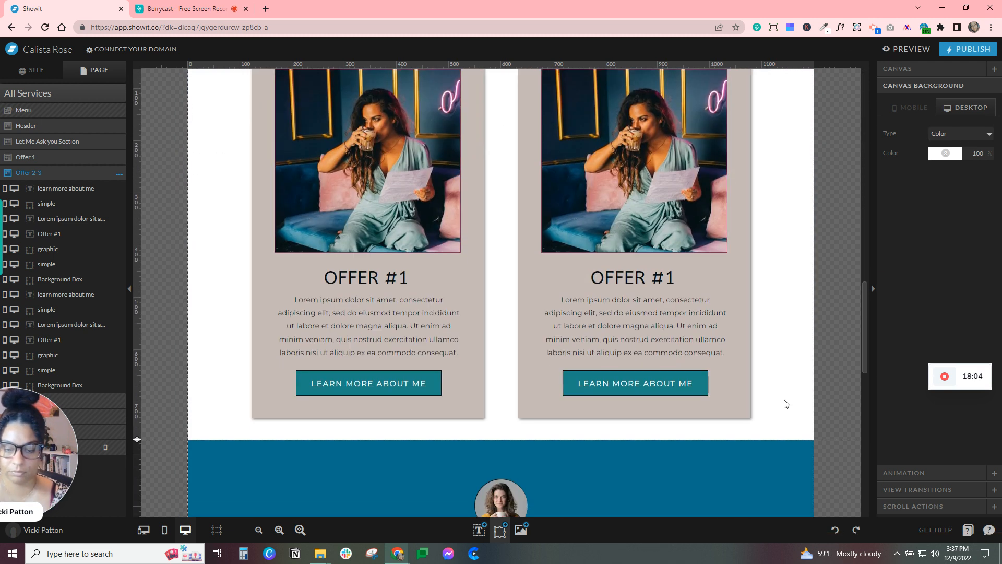
{"action": "scroll", "coordinate": [787, 405], "scroll_direction": "up", "scroll_amount": 6}
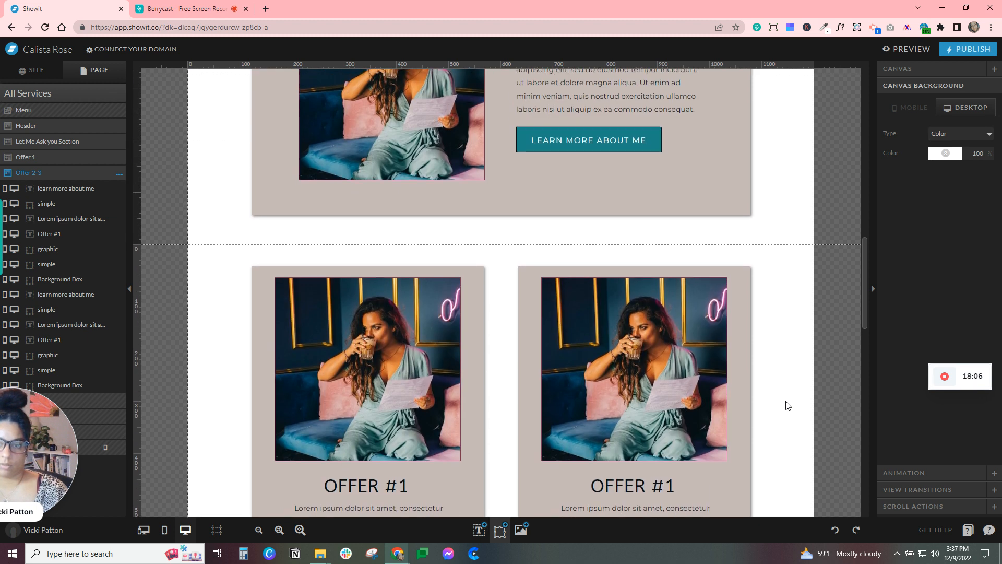
Change the two Offer 2-3 card headings to Offer #2 for the first card and Offer #3 for the second.
{"action": "scroll", "coordinate": [787, 405], "scroll_direction": "down", "scroll_amount": 5}
{"action": "double_click", "coordinate": [410, 304]}
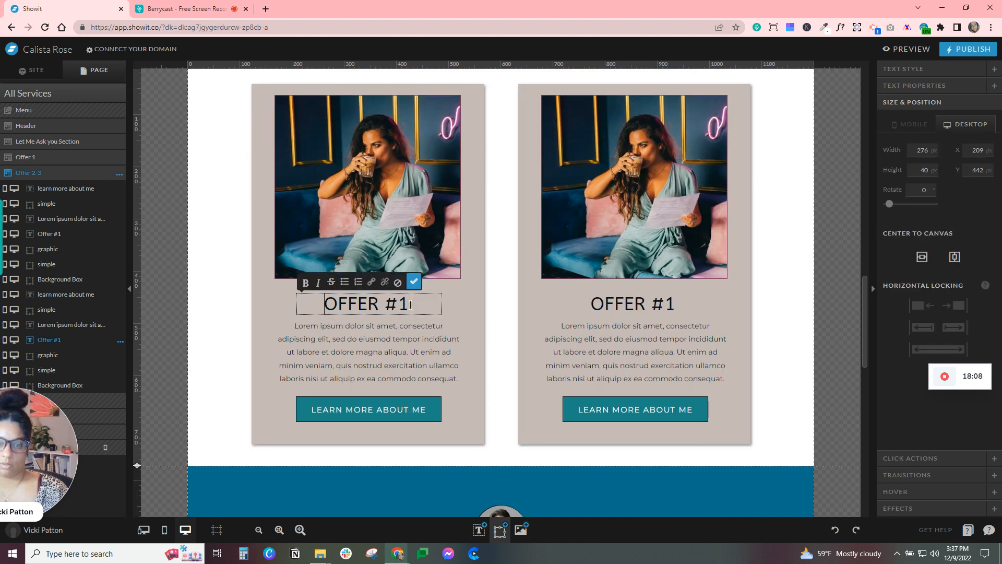
{"action": "type", "text": "2"}
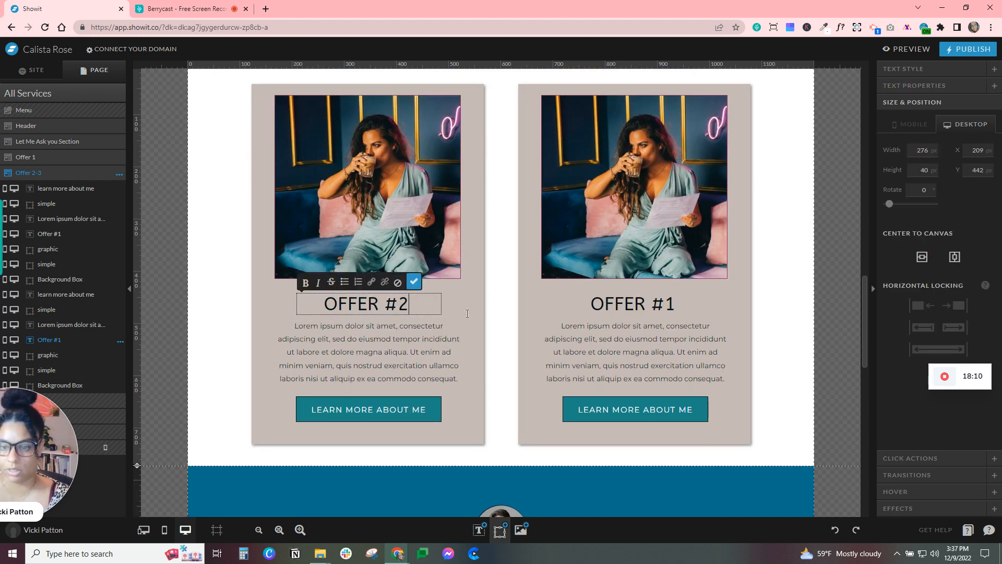
{"action": "left_click", "coordinate": [672, 299]}
{"action": "double_click", "coordinate": [676, 304]}
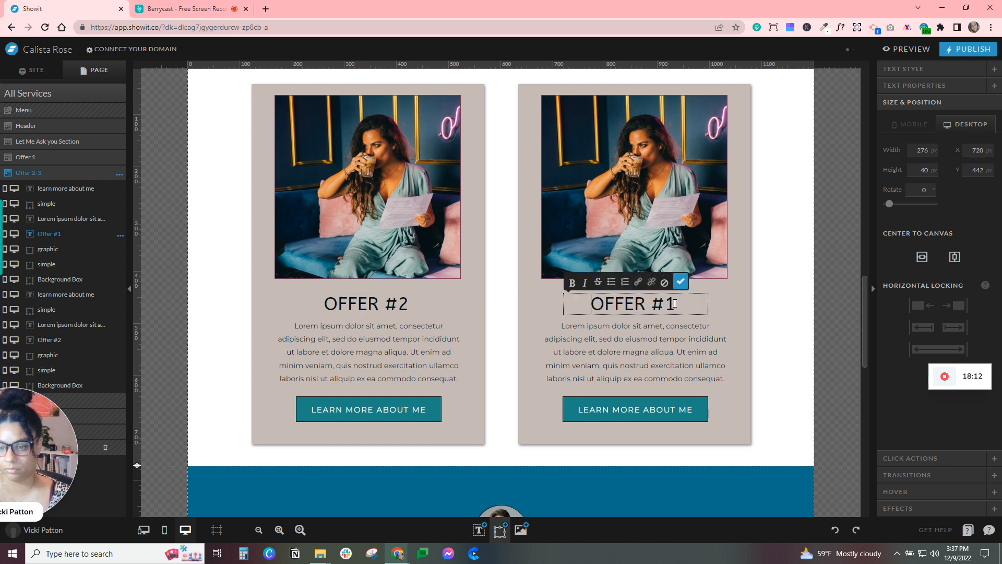
{"action": "left_click", "coordinate": [769, 310]}
Swap the Offer #2 card image for the Calista Rose folder photo of the woman holding a paper beside a pink cushion.
{"action": "left_click", "coordinate": [357, 194]}
{"action": "left_click", "coordinate": [909, 70]}
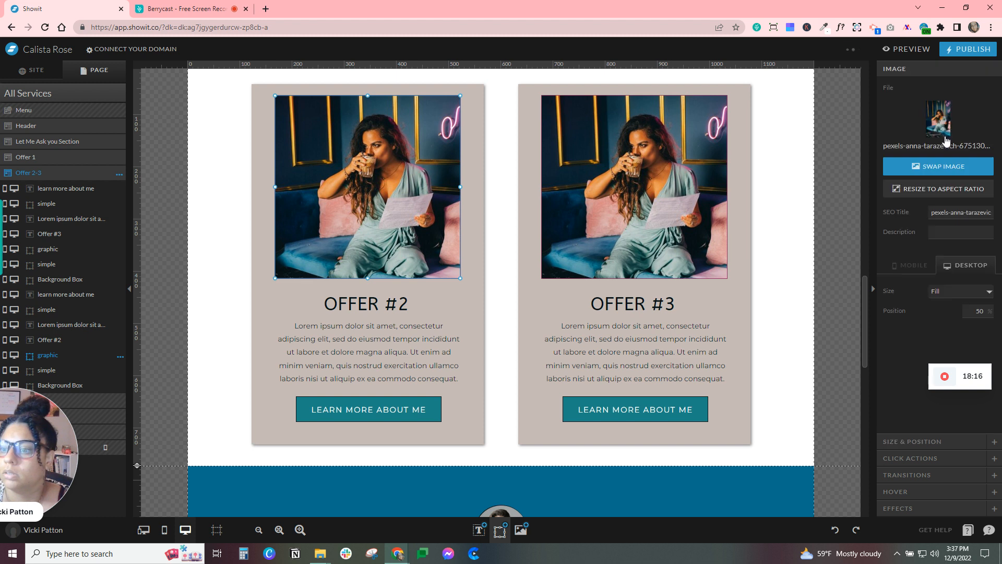
{"action": "left_click", "coordinate": [934, 166]}
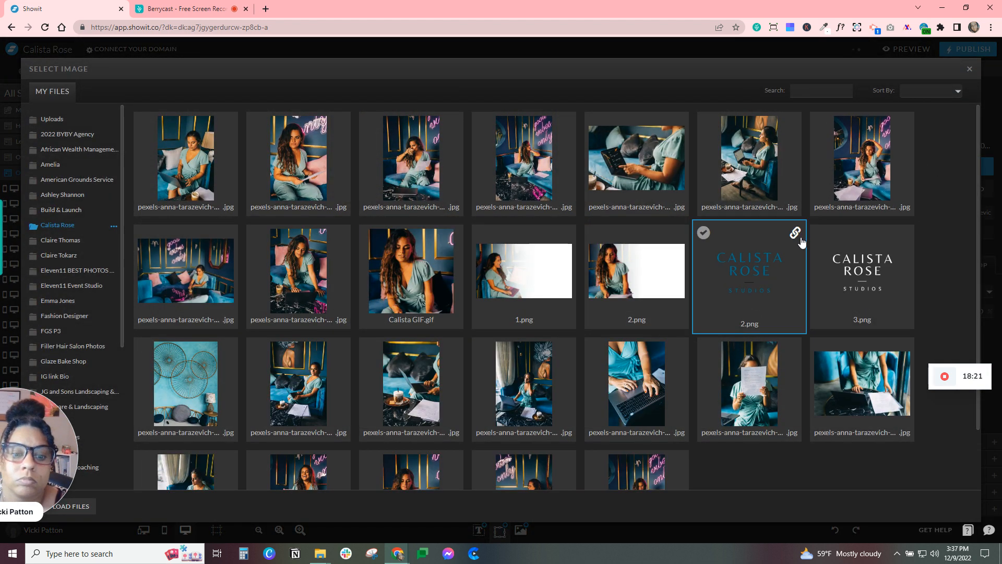
{"action": "left_click", "coordinate": [337, 194]}
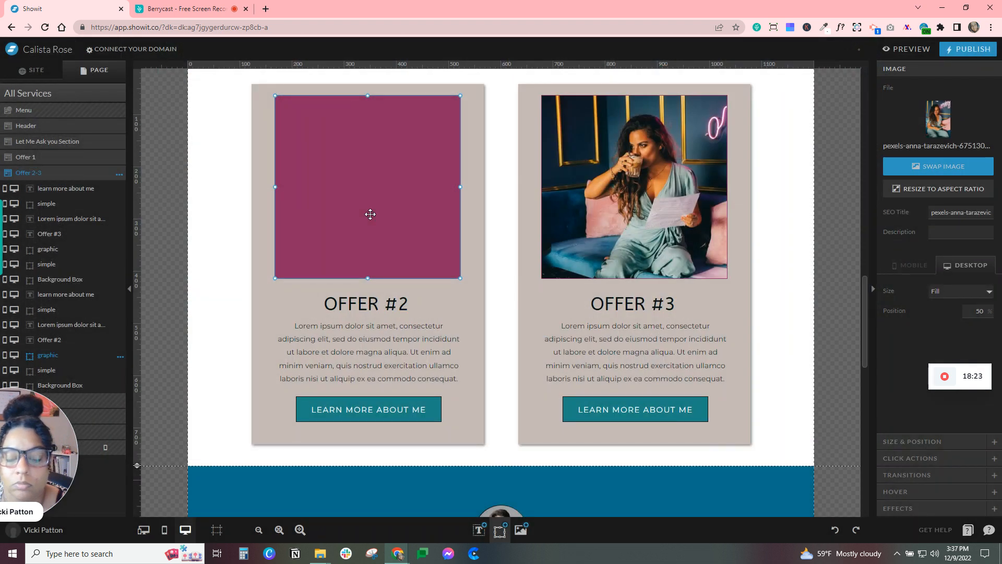
{"action": "left_click", "coordinate": [804, 301]}
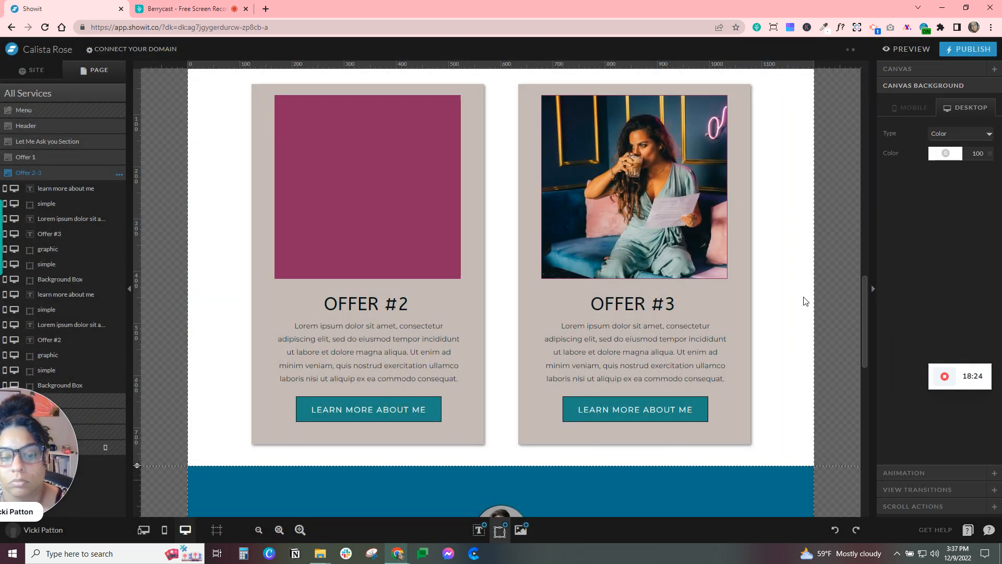
Swap the Offer #3 card image for the Calista Rose folder photo of the woman sitting sideways with a laptop.
{"action": "left_click", "coordinate": [625, 197]}
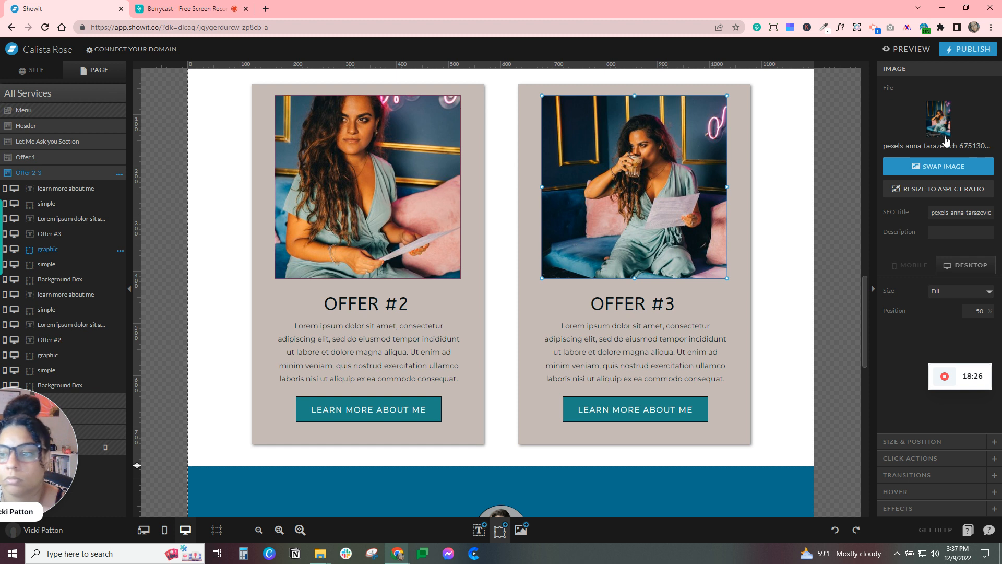
{"action": "left_click", "coordinate": [956, 166]}
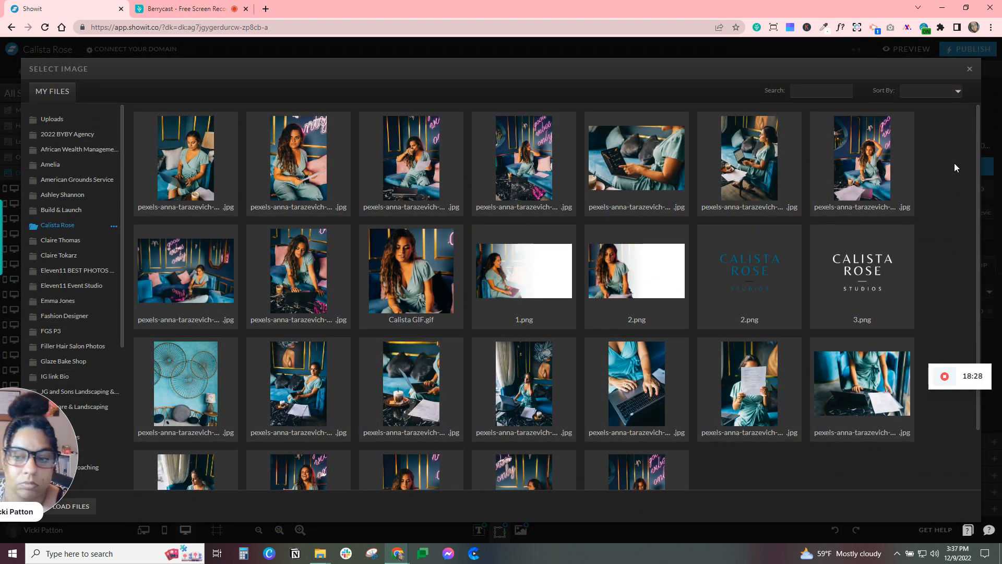
{"action": "left_click", "coordinate": [793, 171]}
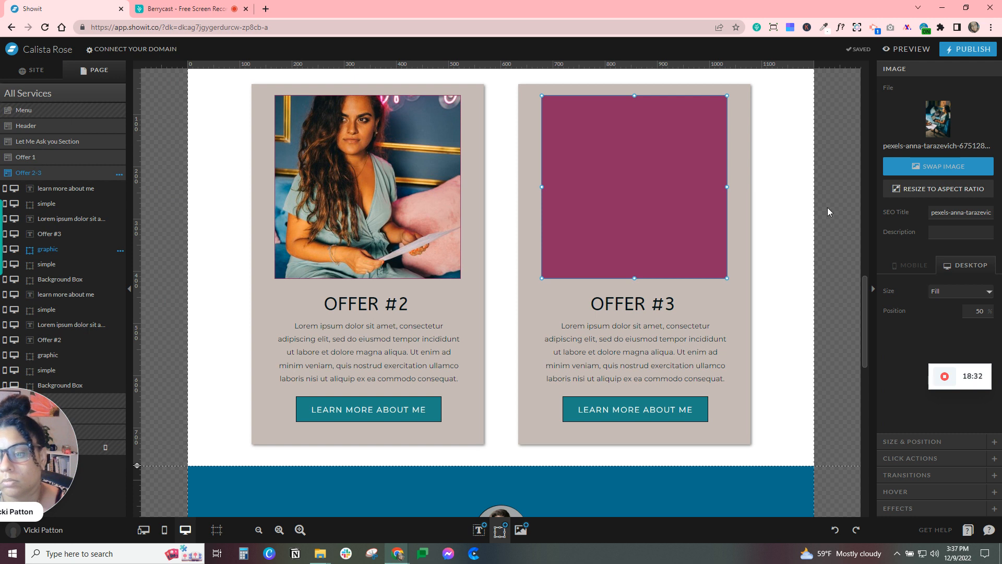
{"action": "left_click", "coordinate": [803, 201]}
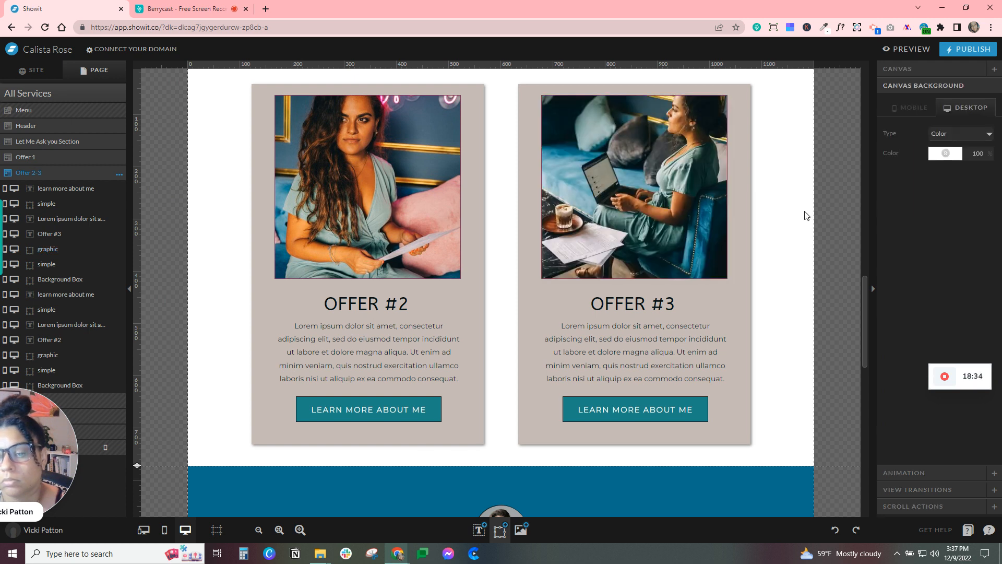
Zoom out the desktop canvas and look over the intro section together with all three offer cards.
{"action": "scroll", "coordinate": [804, 210], "scroll_direction": "up", "scroll_amount": 5}
{"action": "scroll", "coordinate": [805, 211], "scroll_direction": "up", "scroll_amount": 3}
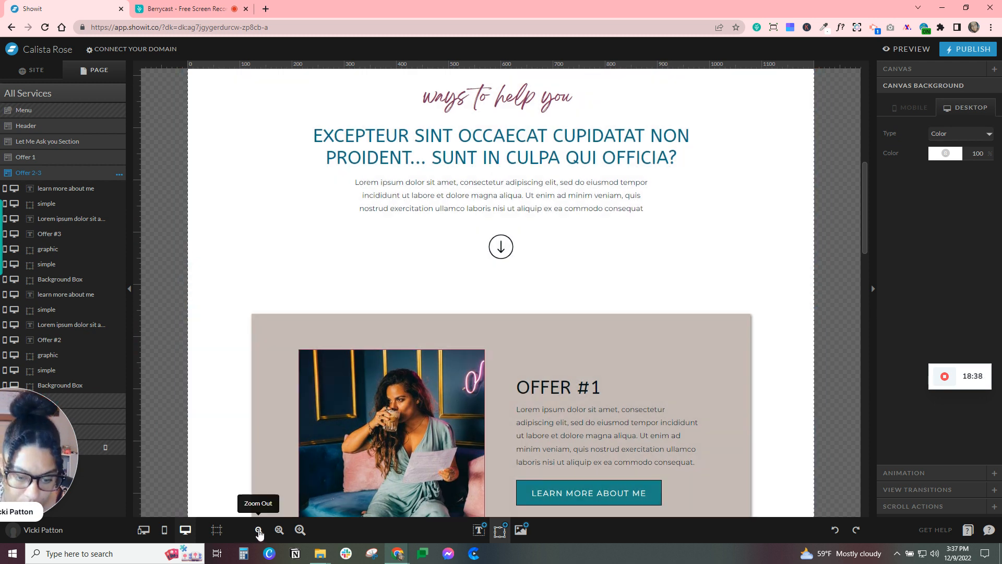
{"action": "left_click", "coordinate": [259, 530]}
{"action": "left_click", "coordinate": [259, 530]}
{"action": "left_click", "coordinate": [742, 348]}
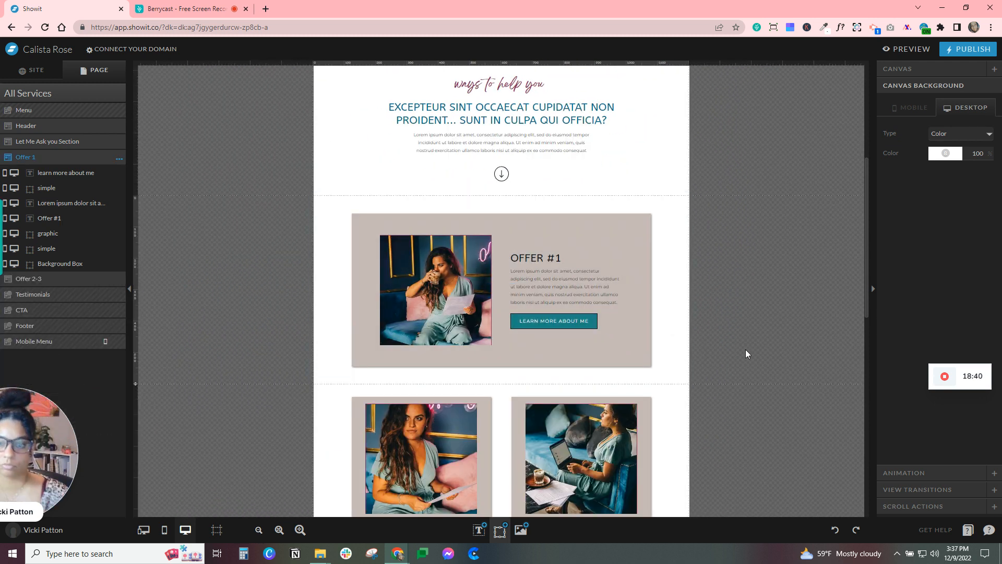
{"action": "scroll", "coordinate": [771, 353], "scroll_direction": "down", "scroll_amount": 1}
{"action": "left_click", "coordinate": [445, 158]}
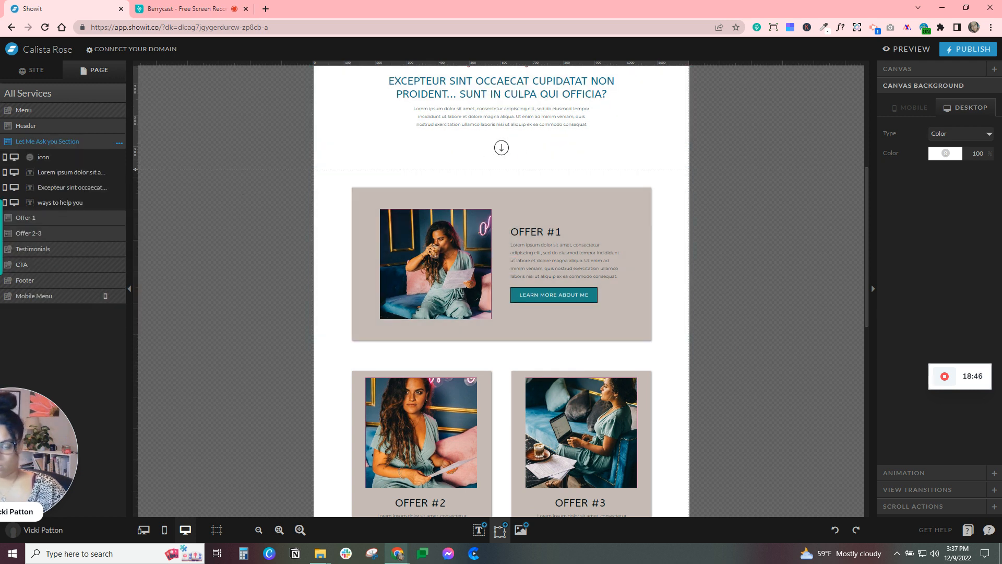
Preview the All Services page on desktop, examine the header, intro and Offer 1 sections, and close the preview.
{"action": "left_click", "coordinate": [891, 50]}
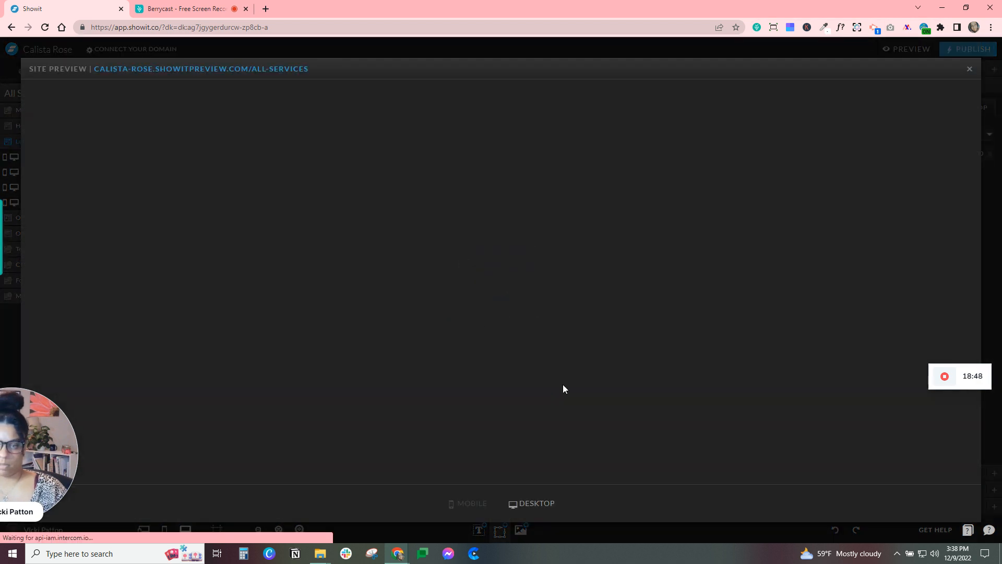
{"action": "scroll", "coordinate": [536, 340], "scroll_direction": "down", "scroll_amount": 5}
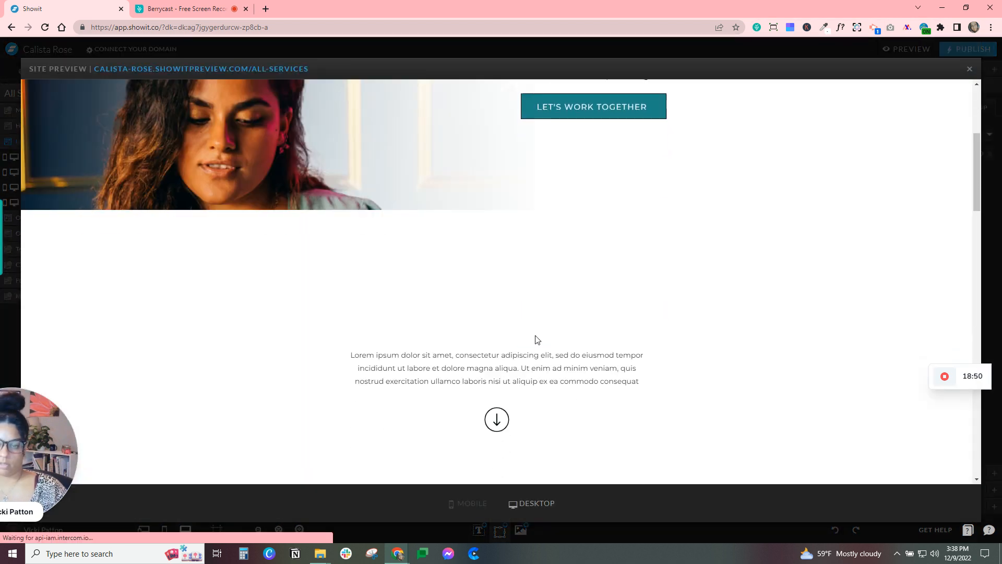
{"action": "scroll", "coordinate": [537, 340], "scroll_direction": "up", "scroll_amount": 5}
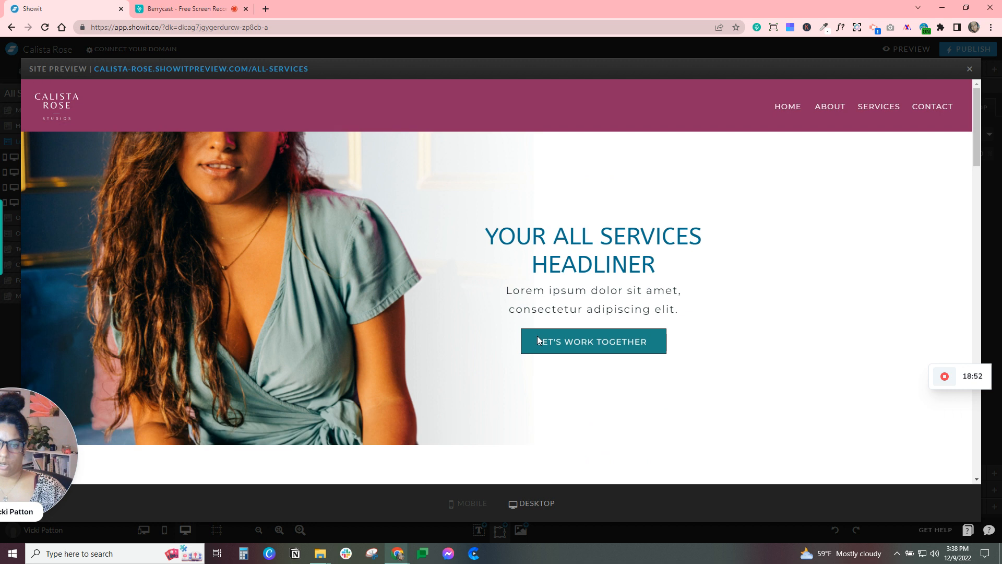
{"action": "scroll", "coordinate": [539, 340], "scroll_direction": "up", "scroll_amount": 2}
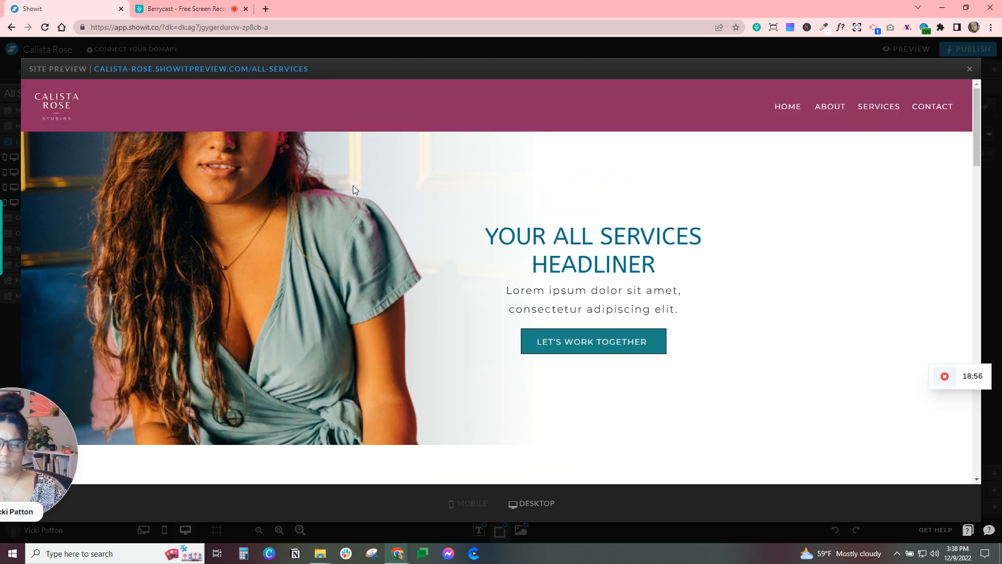
{"action": "scroll", "coordinate": [396, 243], "scroll_direction": "down", "scroll_amount": 5}
{"action": "scroll", "coordinate": [355, 170], "scroll_direction": "up", "scroll_amount": 4}
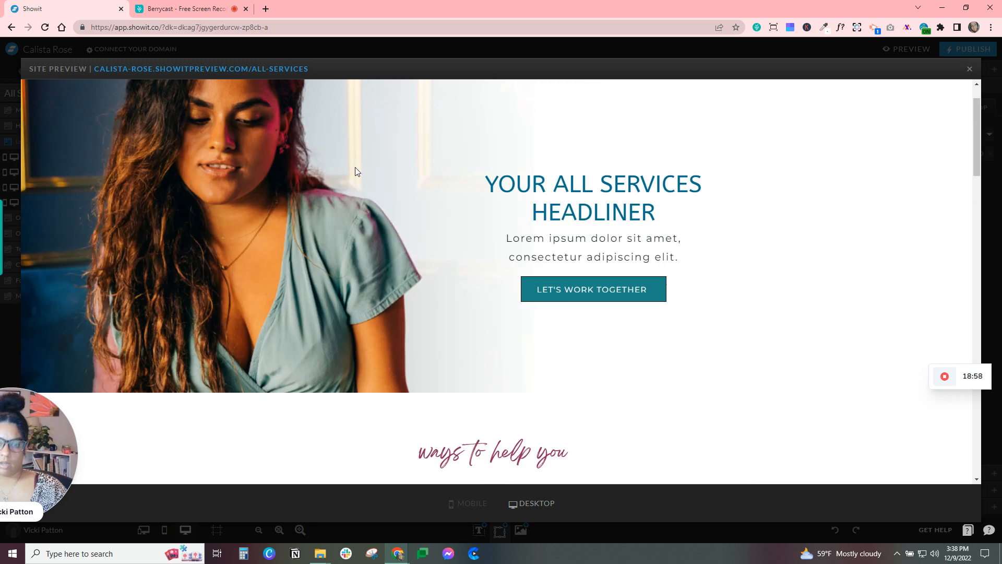
{"action": "scroll", "coordinate": [361, 260], "scroll_direction": "down", "scroll_amount": 8}
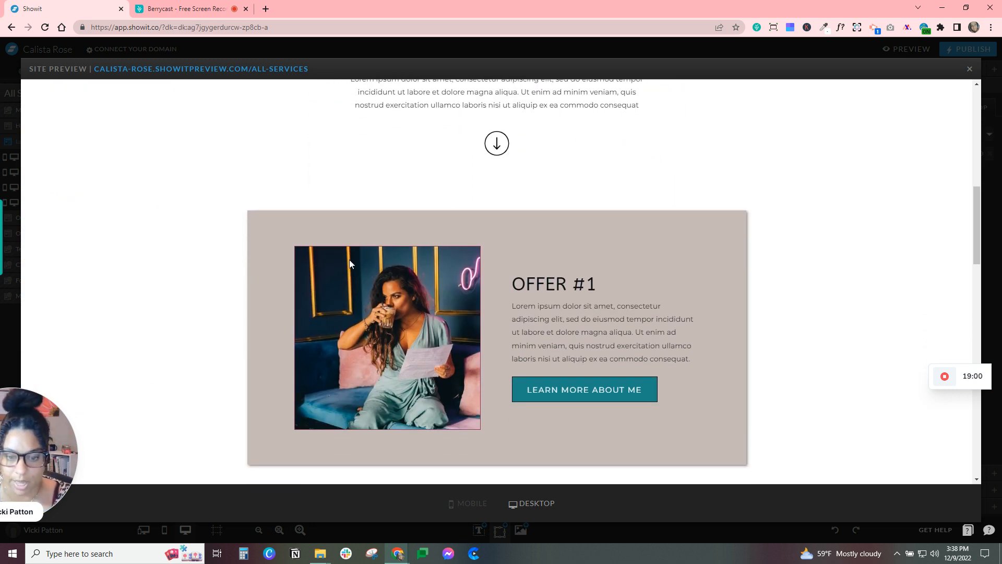
{"action": "scroll", "coordinate": [349, 261], "scroll_direction": "up", "scroll_amount": 3}
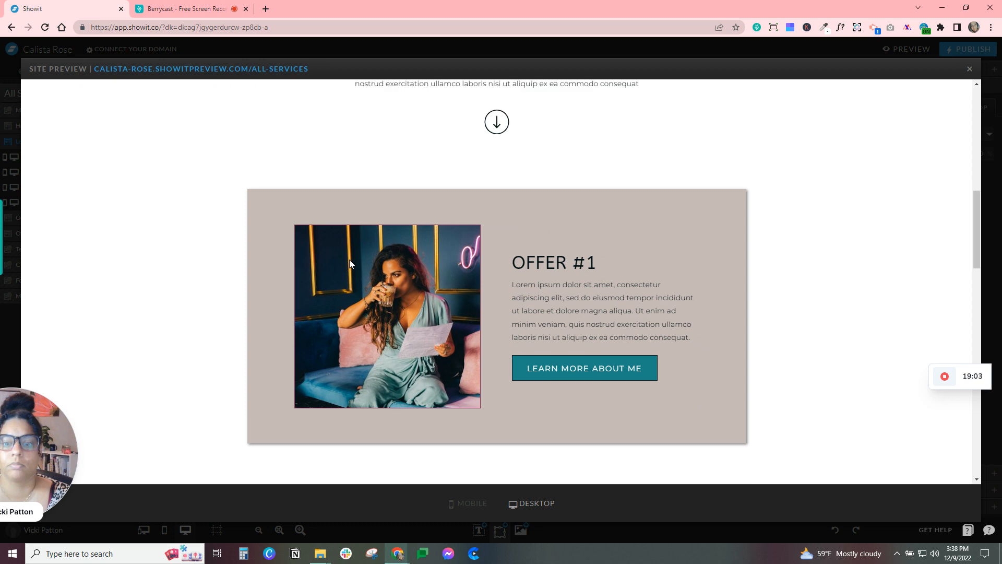
{"action": "scroll", "coordinate": [349, 264], "scroll_direction": "down", "scroll_amount": 4}
{"action": "scroll", "coordinate": [416, 176], "scroll_direction": "up", "scroll_amount": 4}
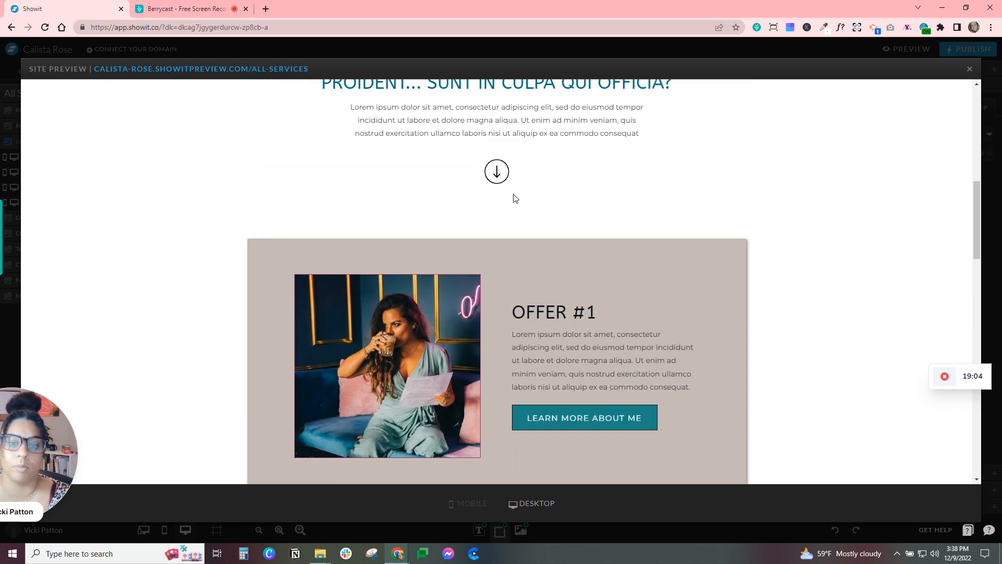
{"action": "left_click", "coordinate": [969, 69]}
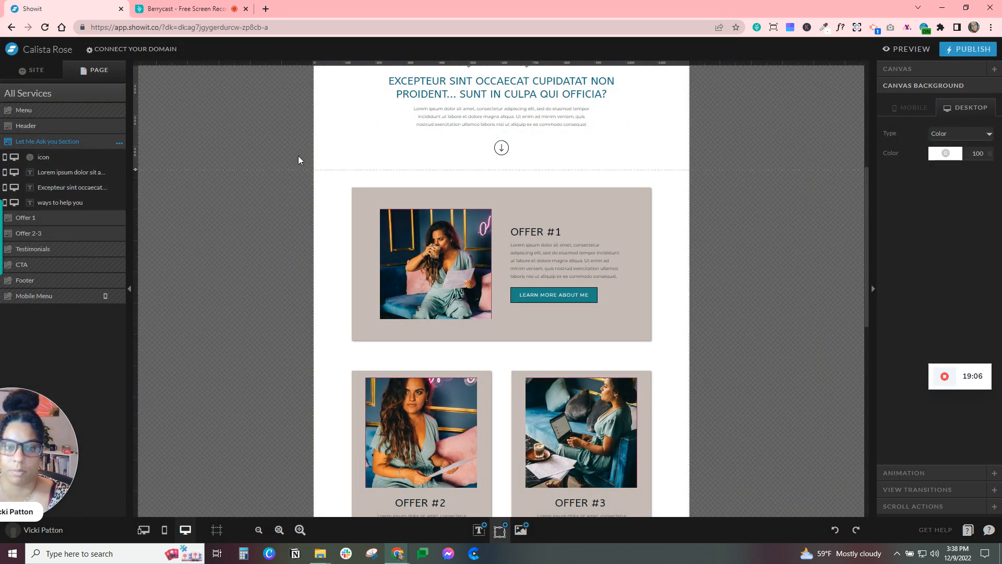
Shorten the desktop Let Me Ask you Section canvas slightly to tighten the gap between the arrow icon and Offer 1.
{"action": "left_click_drag", "start_coordinate": [137, 166], "coordinate": [137, 158]}
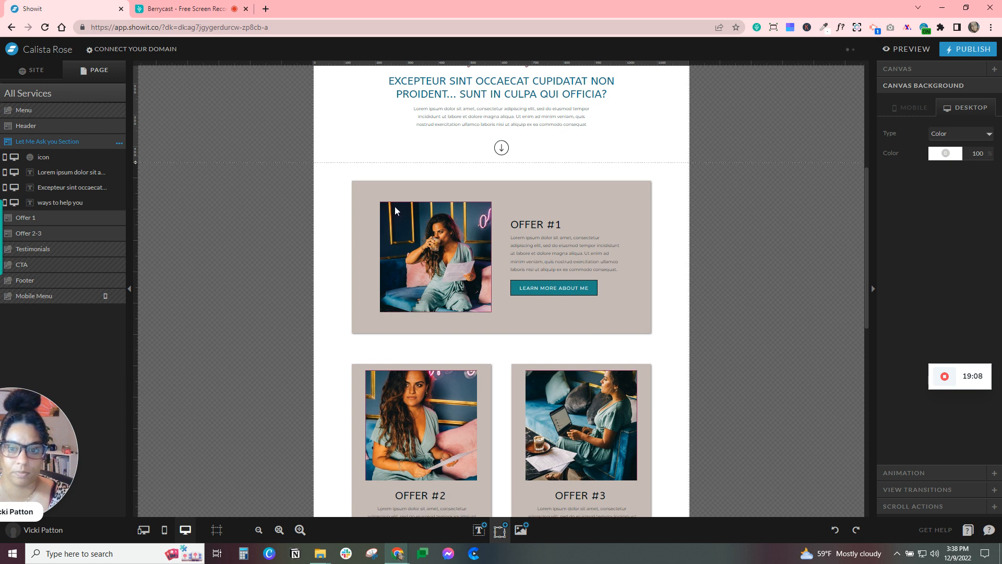
{"action": "scroll", "coordinate": [731, 316], "scroll_direction": "up", "scroll_amount": 5}
Select the Header canvas, preview the page on desktop to examine how the header image is cropped, and close the preview.
{"action": "left_click", "coordinate": [624, 231]}
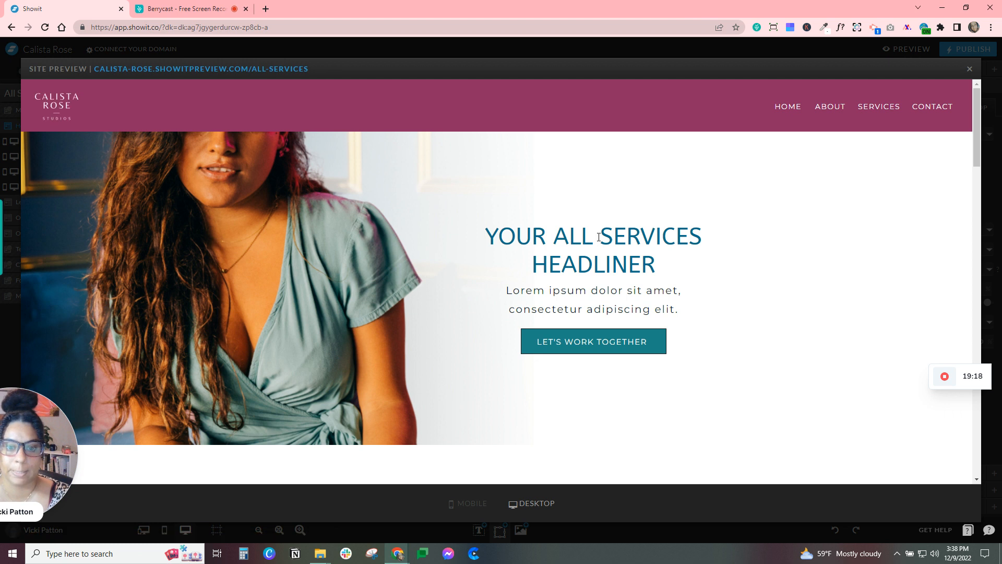
{"action": "scroll", "coordinate": [600, 242], "scroll_direction": "down", "scroll_amount": 5}
{"action": "scroll", "coordinate": [599, 235], "scroll_direction": "up", "scroll_amount": 6}
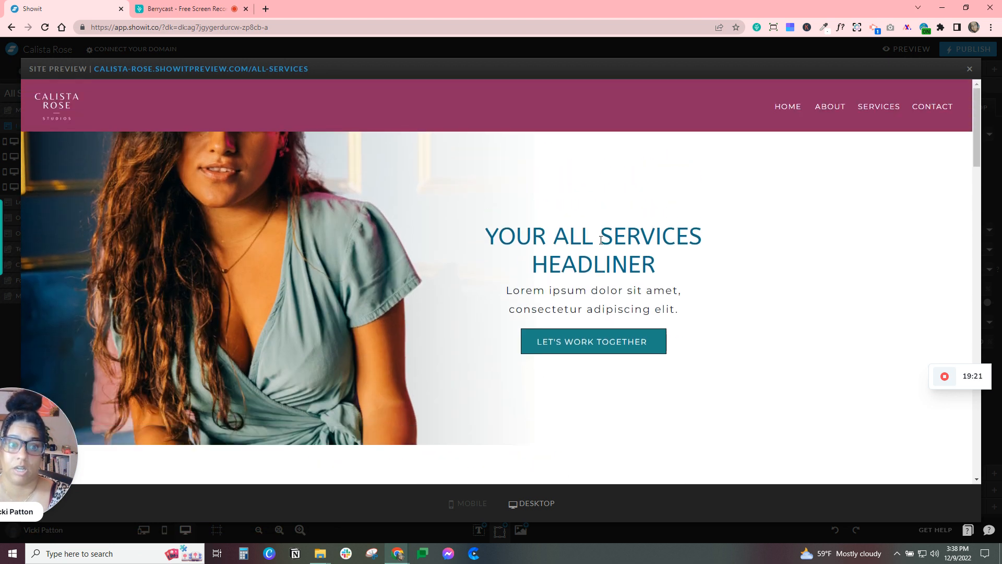
{"action": "left_click", "coordinate": [970, 70]}
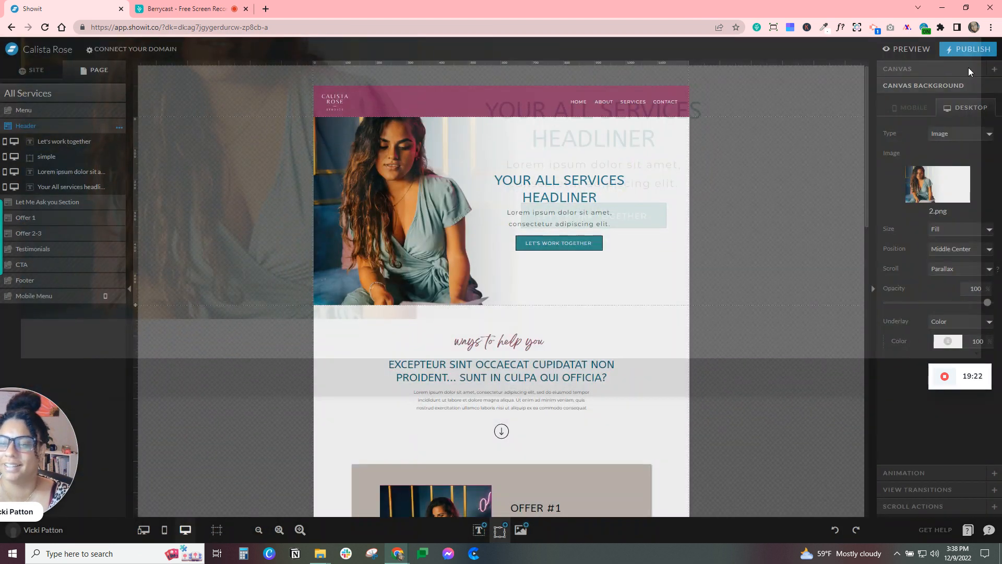
Set the desktop Header background image to Scroll with page and check its crop in a desktop preview.
{"action": "left_click", "coordinate": [939, 268]}
{"action": "left_click", "coordinate": [950, 283]}
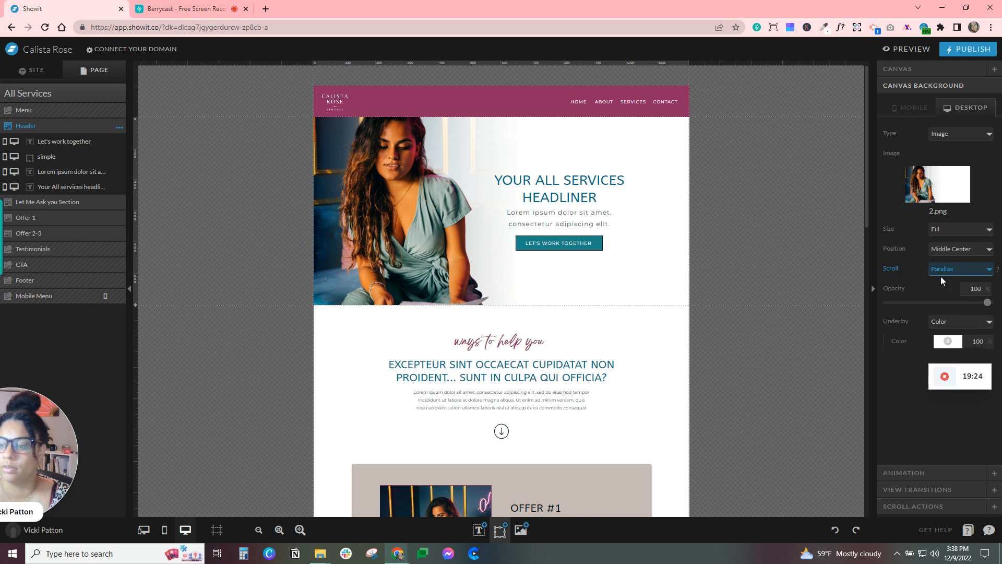
{"action": "left_click", "coordinate": [892, 51]}
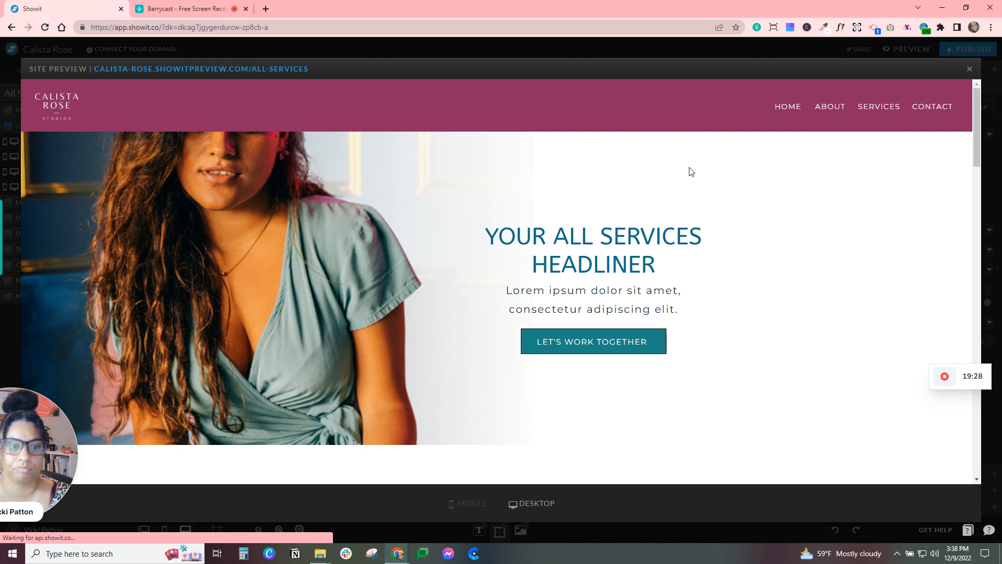
{"action": "scroll", "coordinate": [689, 168], "scroll_direction": "down", "scroll_amount": 5}
{"action": "scroll", "coordinate": [690, 168], "scroll_direction": "up", "scroll_amount": 5}
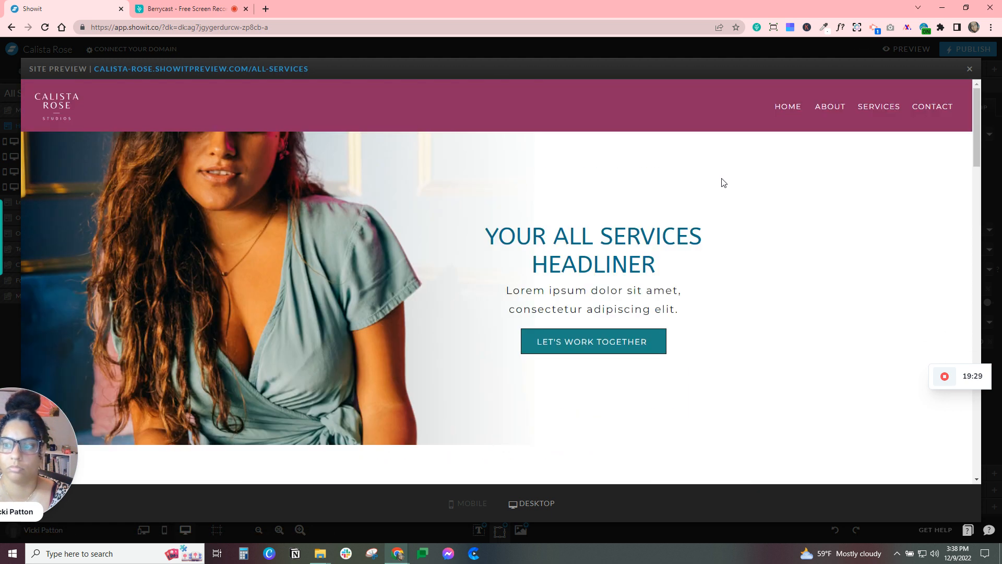
{"action": "left_click", "coordinate": [967, 71]}
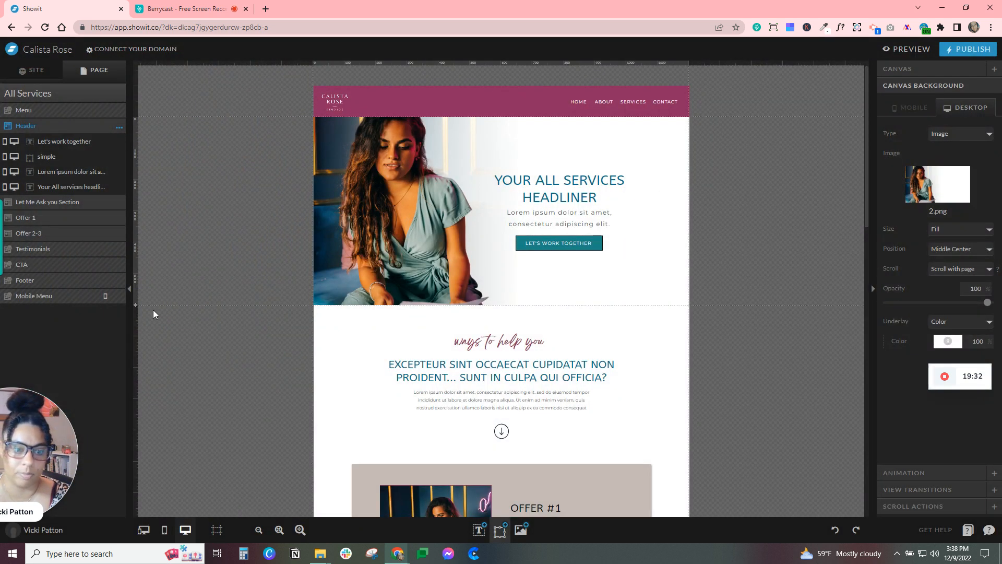
Set the desktop Header background image position to Top Center and check the header in a desktop preview.
{"action": "left_click", "coordinate": [505, 221]}
{"action": "left_click", "coordinate": [450, 213]}
{"action": "left_click", "coordinate": [947, 249]}
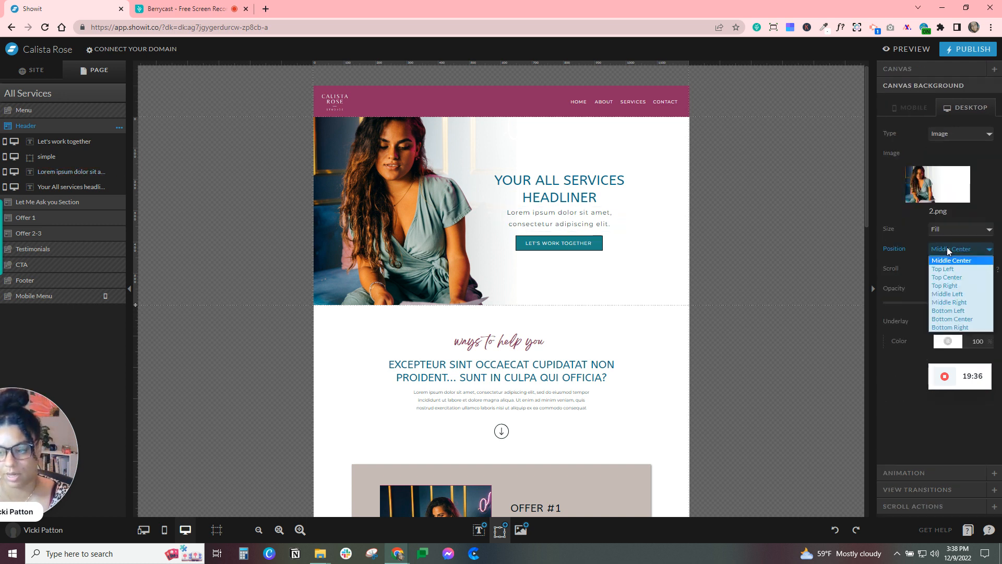
{"action": "left_click", "coordinate": [954, 277]}
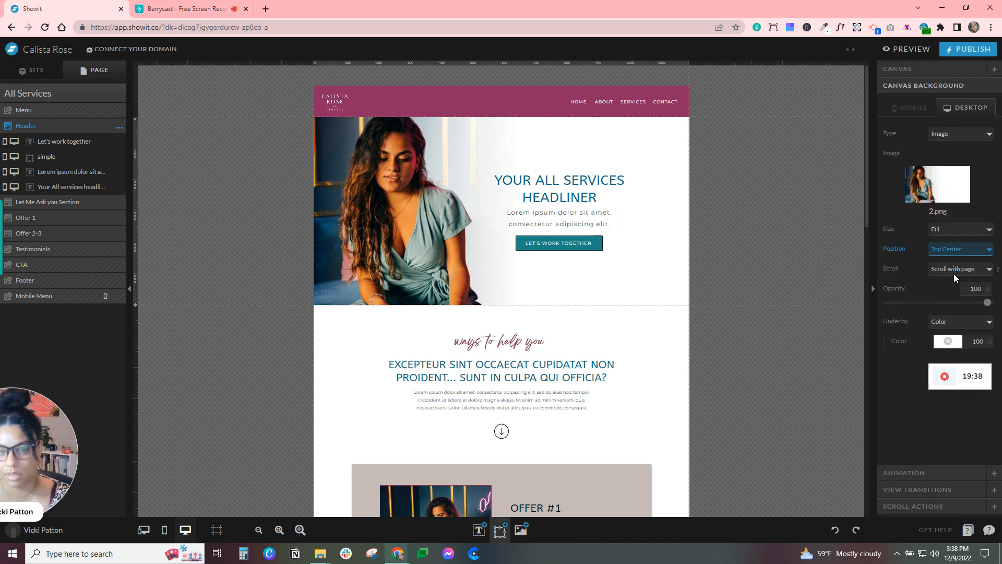
{"action": "left_click", "coordinate": [909, 49]}
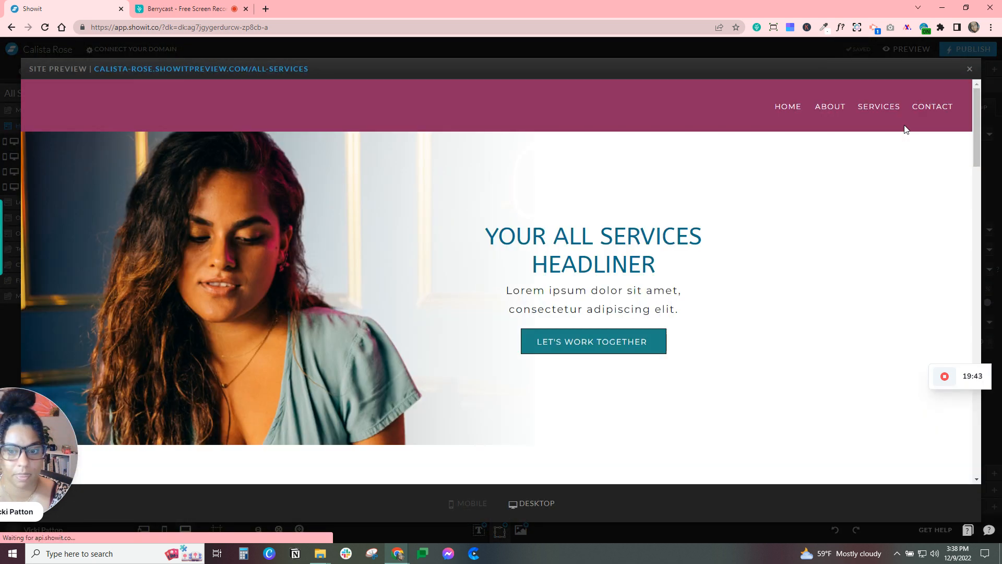
{"action": "scroll", "coordinate": [684, 270], "scroll_direction": "down", "scroll_amount": 3}
{"action": "scroll", "coordinate": [684, 272], "scroll_direction": "up", "scroll_amount": 5}
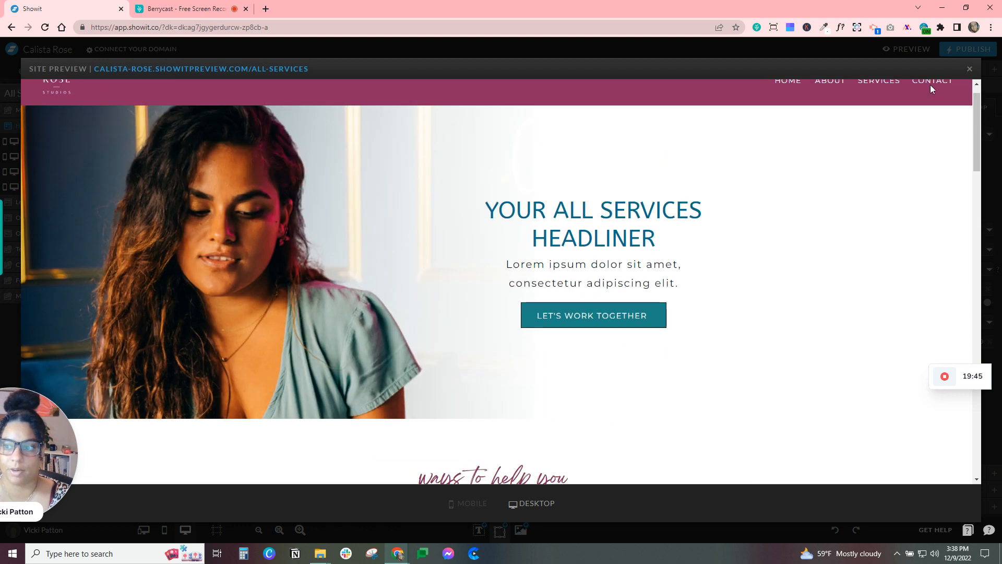
{"action": "left_click", "coordinate": [969, 71]}
Set the desktop Header background image's scroll effect to Parallax and check the header, intro and offers in a desktop preview.
{"action": "left_click", "coordinate": [940, 268]}
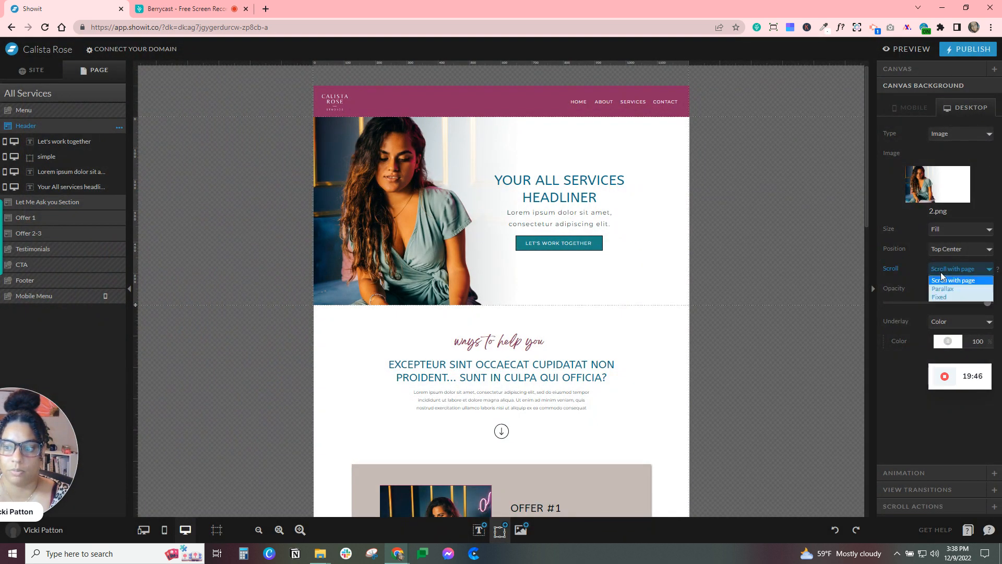
{"action": "left_click", "coordinate": [945, 289]}
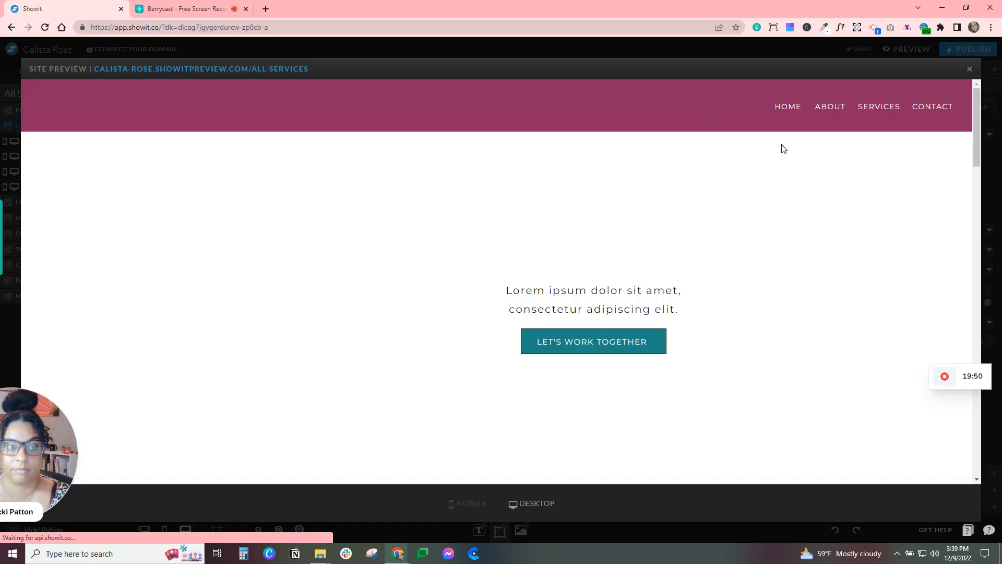
{"action": "scroll", "coordinate": [785, 149], "scroll_direction": "down", "scroll_amount": 2}
{"action": "scroll", "coordinate": [785, 149], "scroll_direction": "down", "scroll_amount": 4}
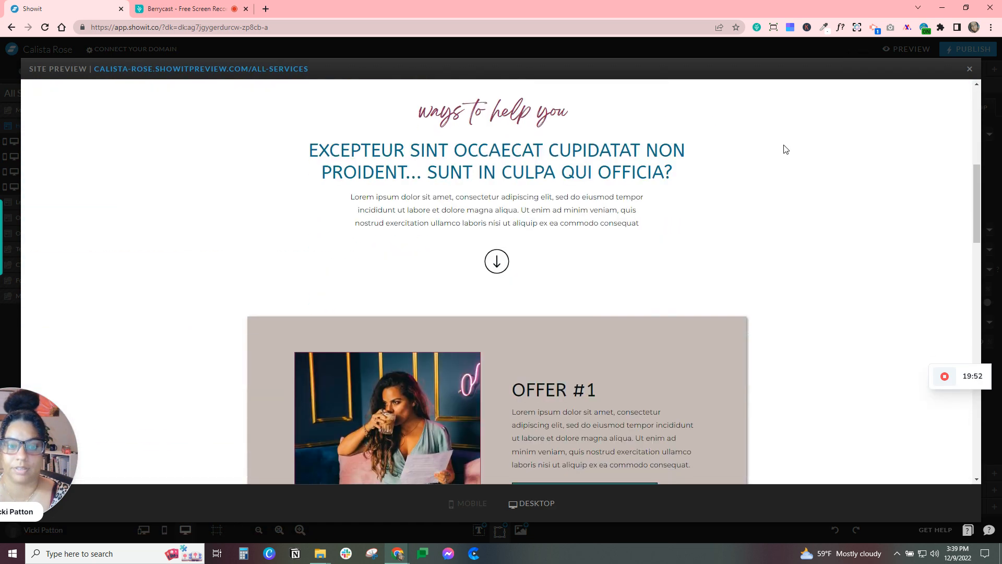
{"action": "scroll", "coordinate": [785, 149], "scroll_direction": "up", "scroll_amount": 3}
{"action": "scroll", "coordinate": [786, 149], "scroll_direction": "down", "scroll_amount": 3}
{"action": "scroll", "coordinate": [785, 149], "scroll_direction": "down", "scroll_amount": 3}
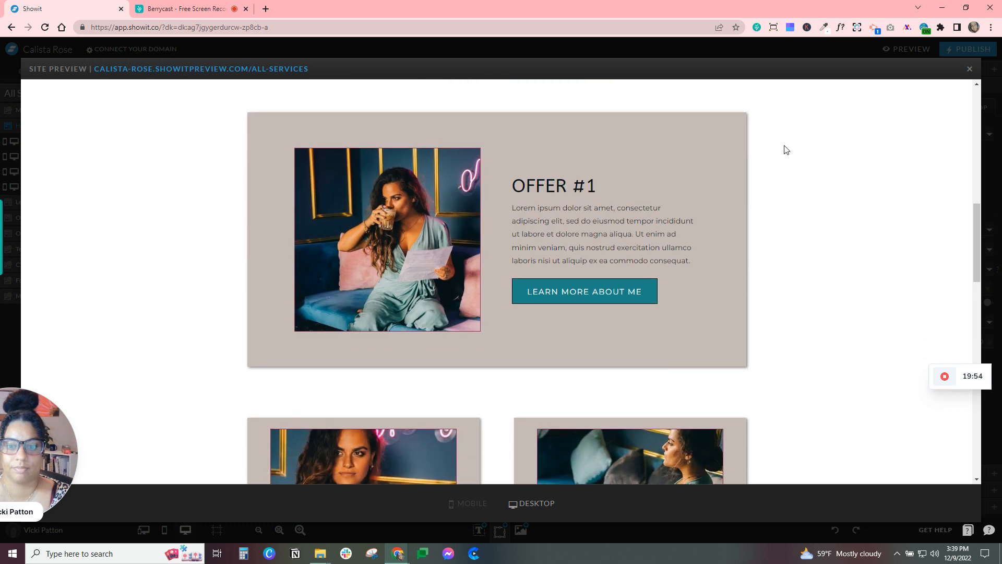
{"action": "scroll", "coordinate": [786, 150], "scroll_direction": "up", "scroll_amount": 8}
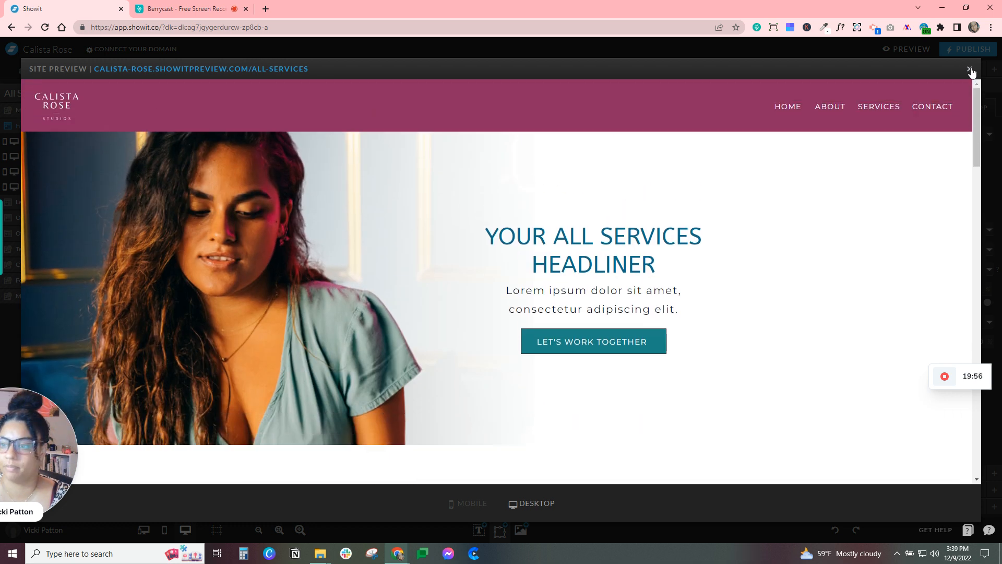
{"action": "left_click", "coordinate": [969, 70]}
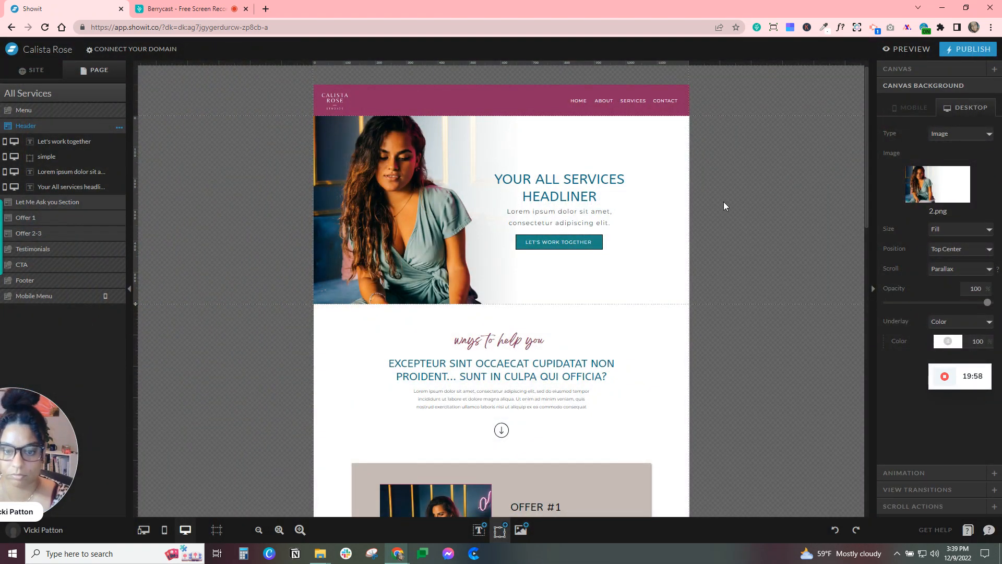
Extend the desktop Offer 2-3 canvas slightly to add white space between the offer cards and the blue testimonials section.
{"action": "scroll", "coordinate": [723, 202], "scroll_direction": "down", "scroll_amount": 10}
{"action": "scroll", "coordinate": [723, 205], "scroll_direction": "down", "scroll_amount": 3}
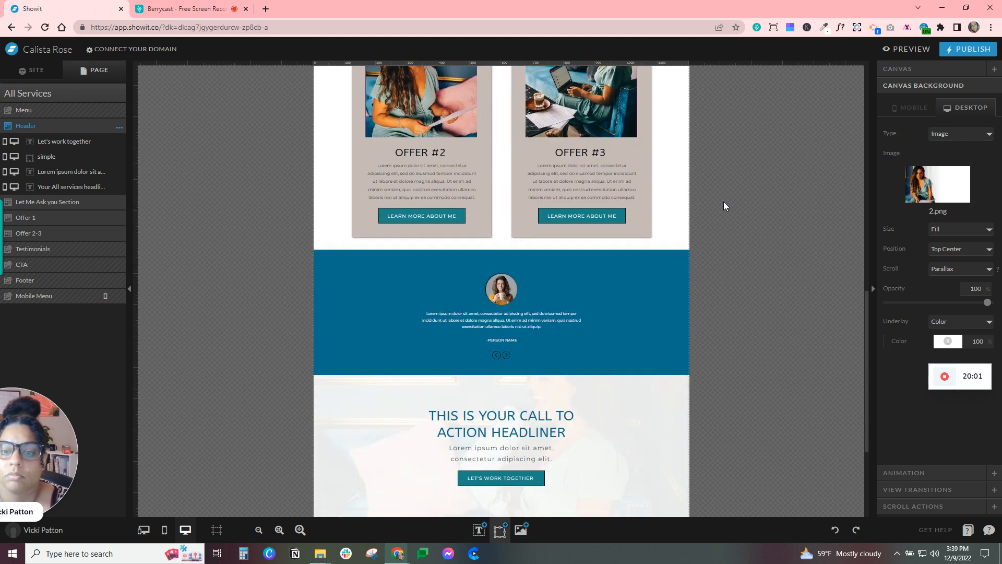
{"action": "left_click", "coordinate": [666, 227]}
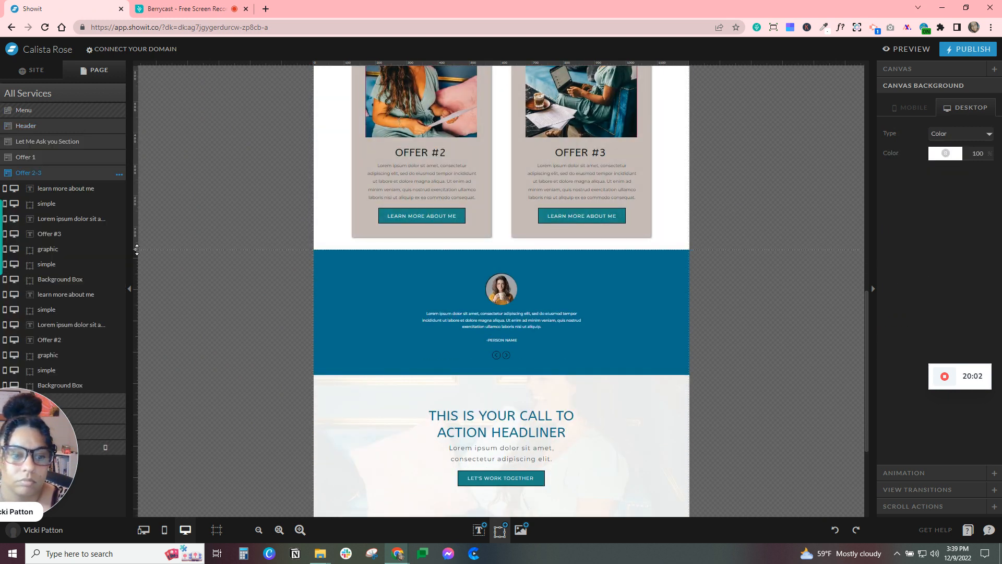
{"action": "scroll", "coordinate": [745, 252], "scroll_direction": "up", "scroll_amount": 14}
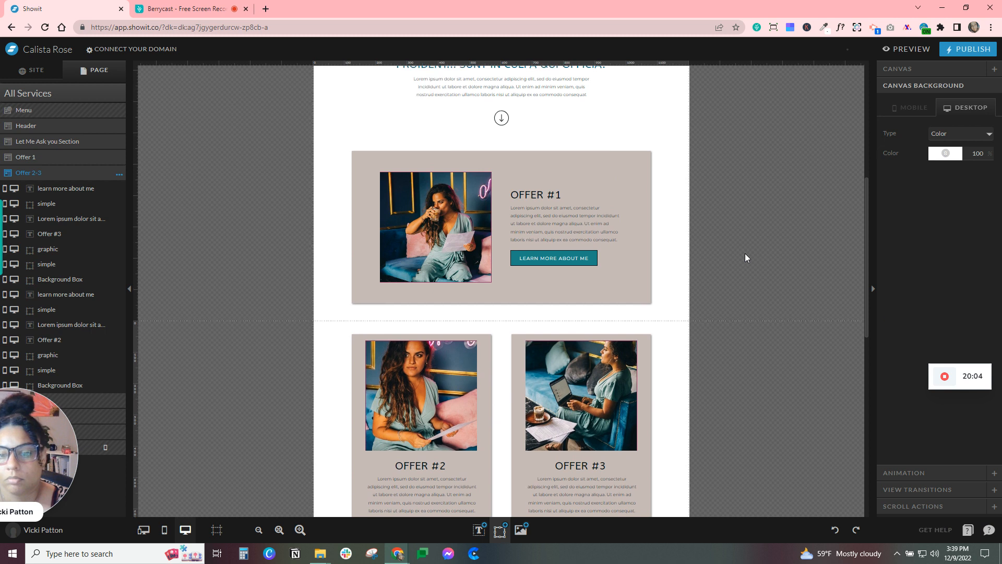
Look over the desktop testimonials, call to action and footer sections below the offer cards.
{"action": "scroll", "coordinate": [744, 253], "scroll_direction": "down", "scroll_amount": 15}
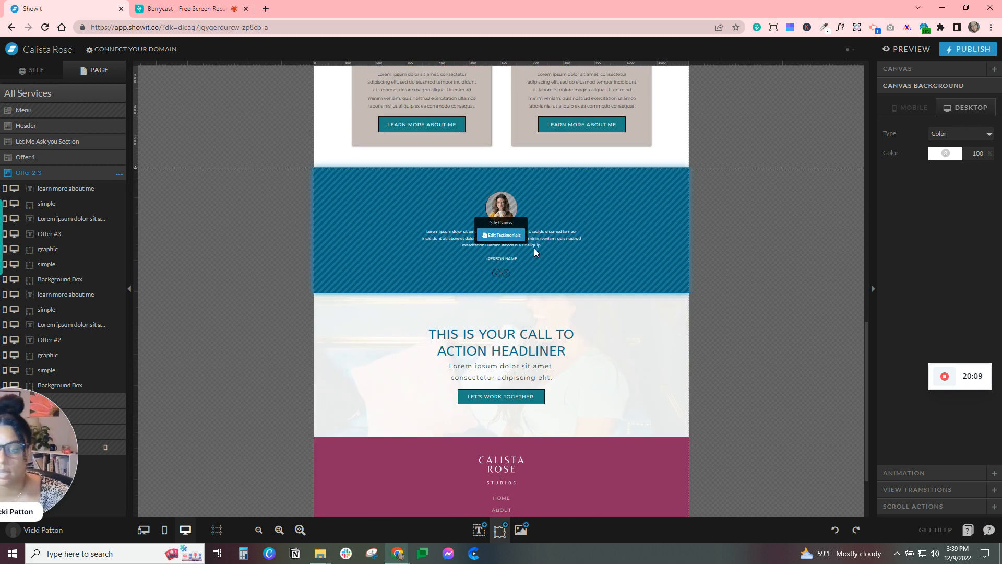
{"action": "scroll", "coordinate": [550, 243], "scroll_direction": "down", "scroll_amount": 4}
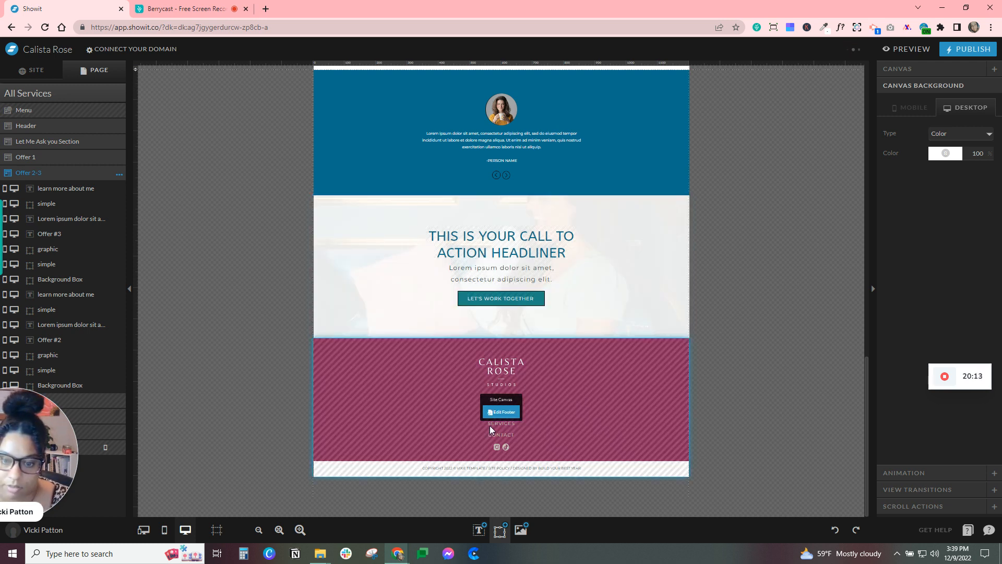
{"action": "scroll", "coordinate": [489, 425], "scroll_direction": "up", "scroll_amount": 5}
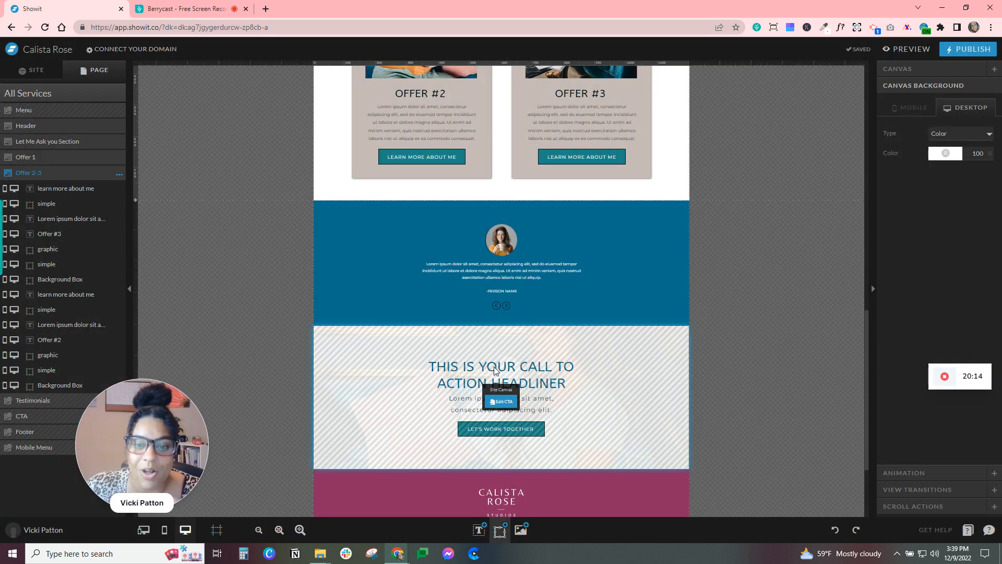
{"action": "scroll", "coordinate": [495, 370], "scroll_direction": "up", "scroll_amount": 5}
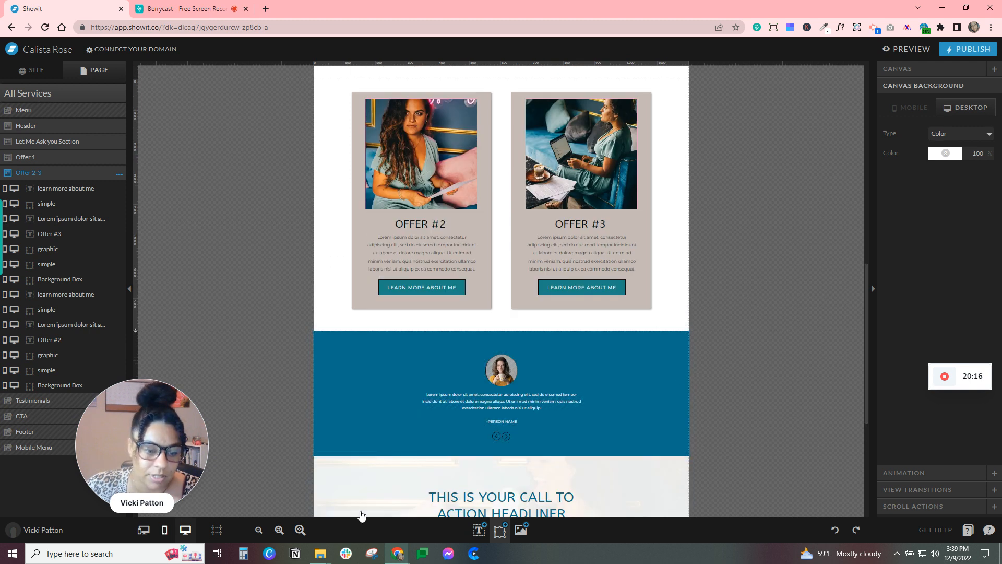
Switch to the mobile layout and shorten the Let Me Ask you Section canvas to a height of about 580.
{"action": "left_click", "coordinate": [165, 530]}
{"action": "scroll", "coordinate": [661, 295], "scroll_direction": "down", "scroll_amount": 2}
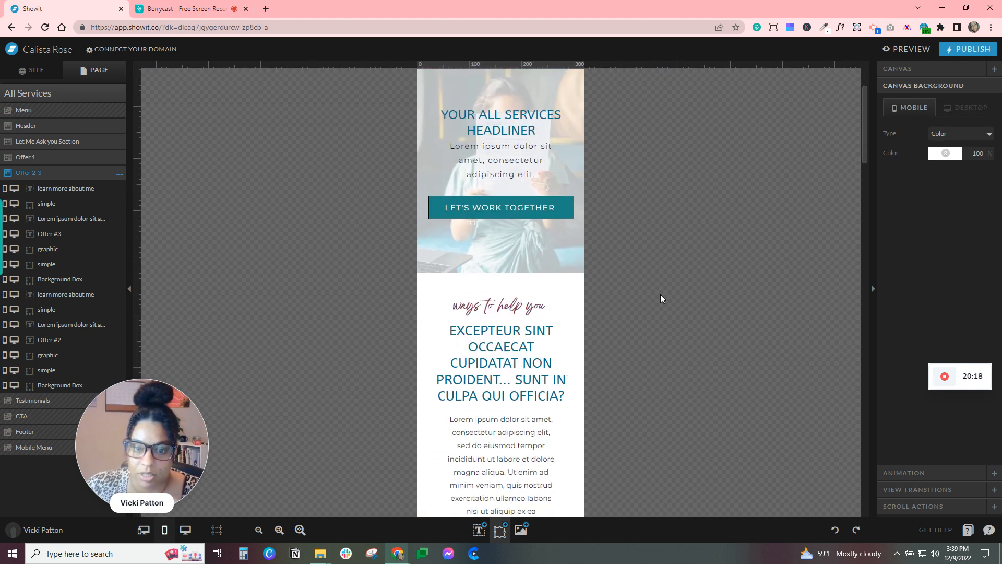
{"action": "scroll", "coordinate": [659, 293], "scroll_direction": "down", "scroll_amount": 8}
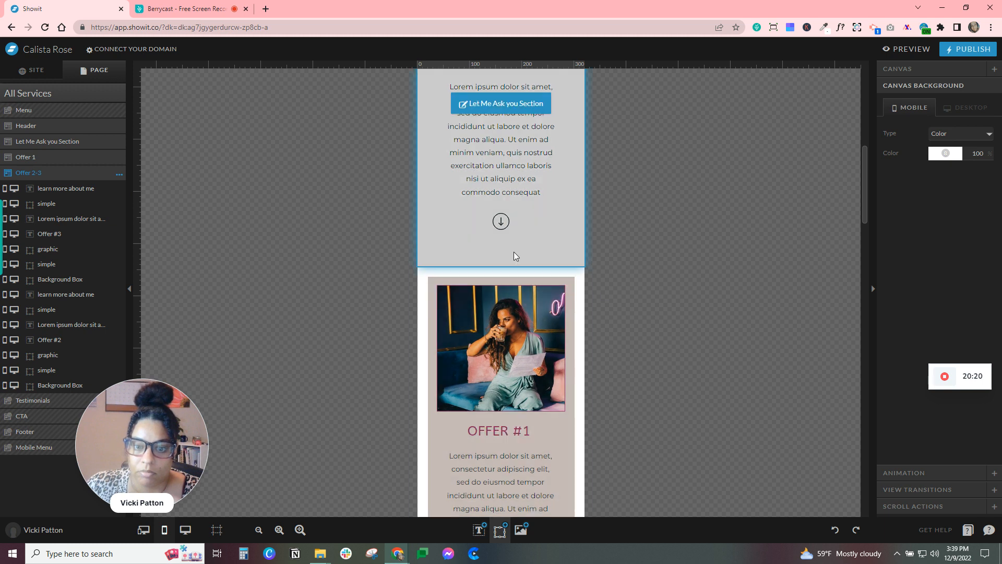
{"action": "left_click", "coordinate": [515, 255]}
{"action": "left_click_drag", "start_coordinate": [137, 261], "coordinate": [138, 259]}
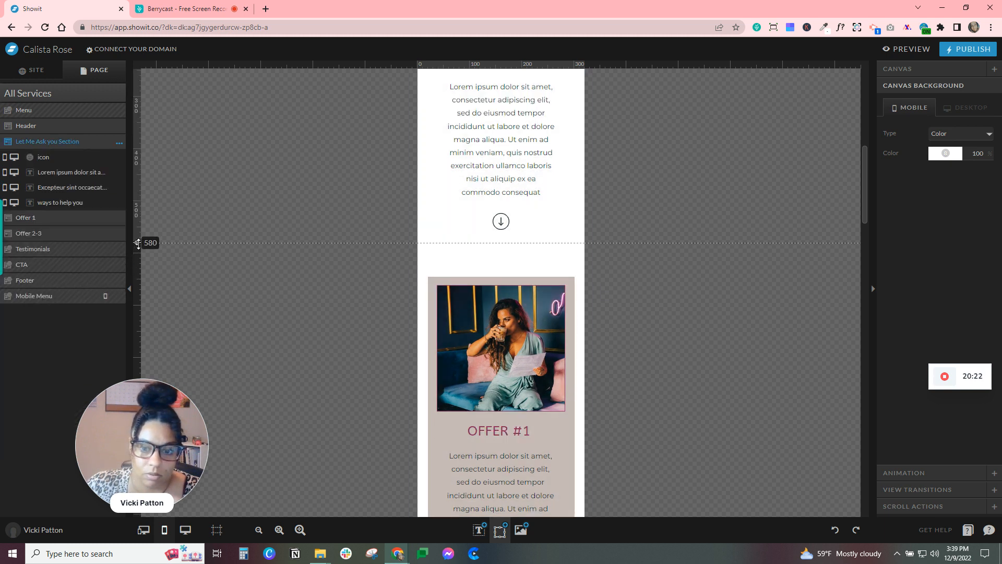
Review the mobile layout from the Offer #1 card through the other offers, testimonials and footer to the page's end.
{"action": "scroll", "coordinate": [658, 342], "scroll_direction": "down", "scroll_amount": 3}
{"action": "scroll", "coordinate": [658, 343], "scroll_direction": "down", "scroll_amount": 10}
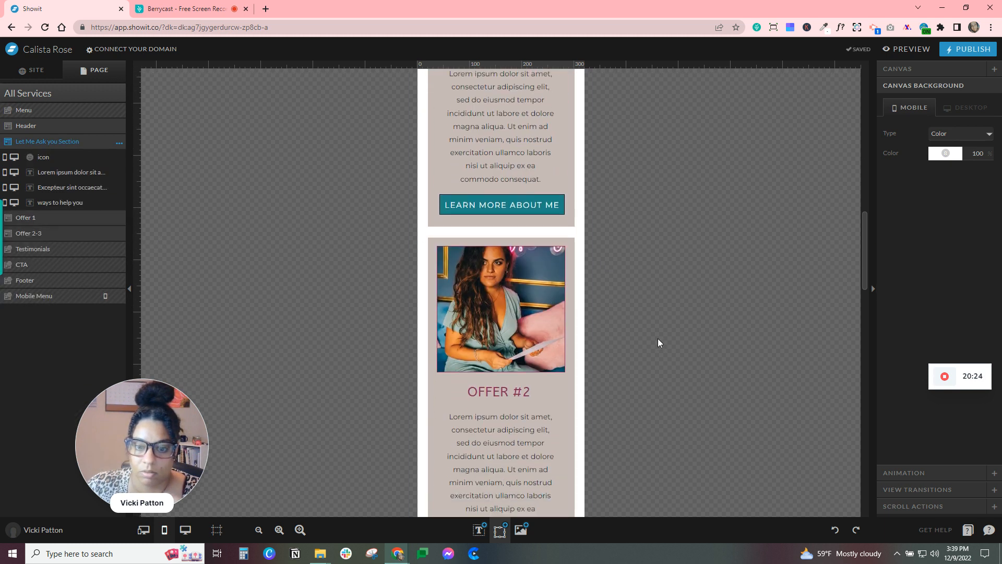
{"action": "scroll", "coordinate": [657, 343], "scroll_direction": "down", "scroll_amount": 10}
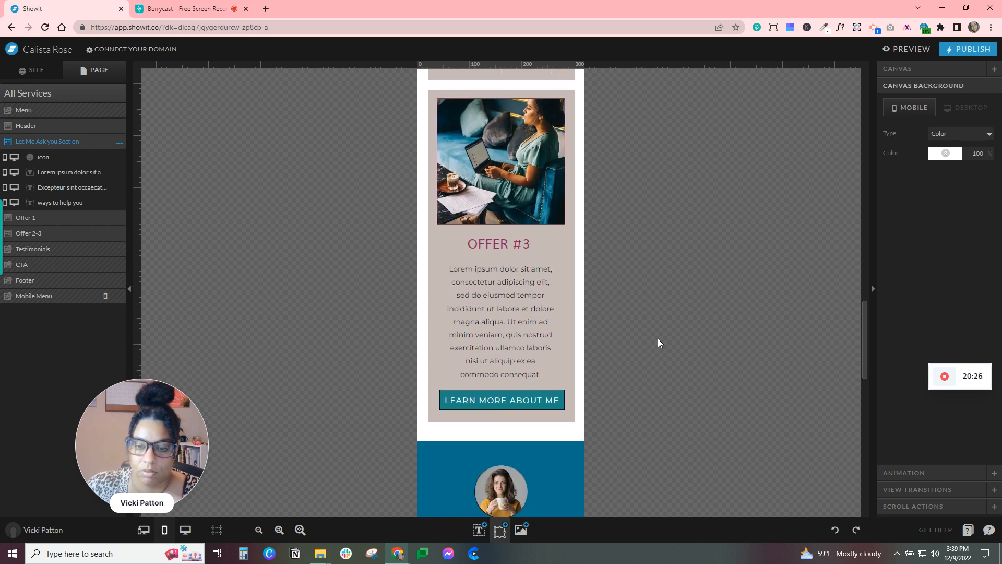
{"action": "scroll", "coordinate": [657, 343], "scroll_direction": "down", "scroll_amount": 5}
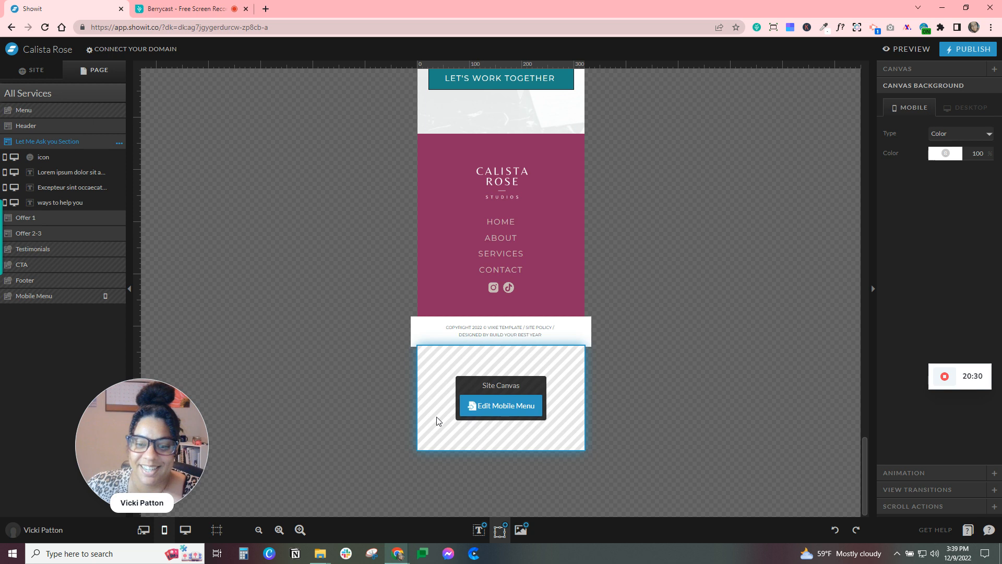
Return to the desktop layout and examine the page down to the footer.
{"action": "left_click", "coordinate": [185, 530]}
{"action": "scroll", "coordinate": [513, 424], "scroll_direction": "down", "scroll_amount": 4}
{"action": "scroll", "coordinate": [513, 423], "scroll_direction": "down", "scroll_amount": 8}
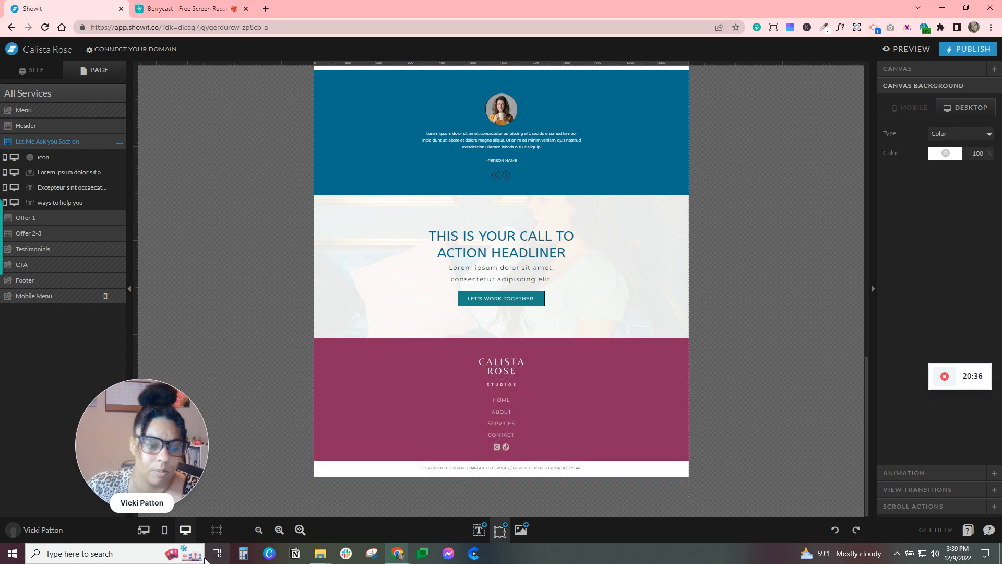
Switch to the mobile layout and select the Mobile Menu site canvas at the end of the page.
{"action": "left_click", "coordinate": [163, 530]}
{"action": "scroll", "coordinate": [665, 386], "scroll_direction": "down", "scroll_amount": 5}
{"action": "left_click_drag", "start_coordinate": [859, 168], "coordinate": [865, 520]}
{"action": "left_click", "coordinate": [471, 385]}
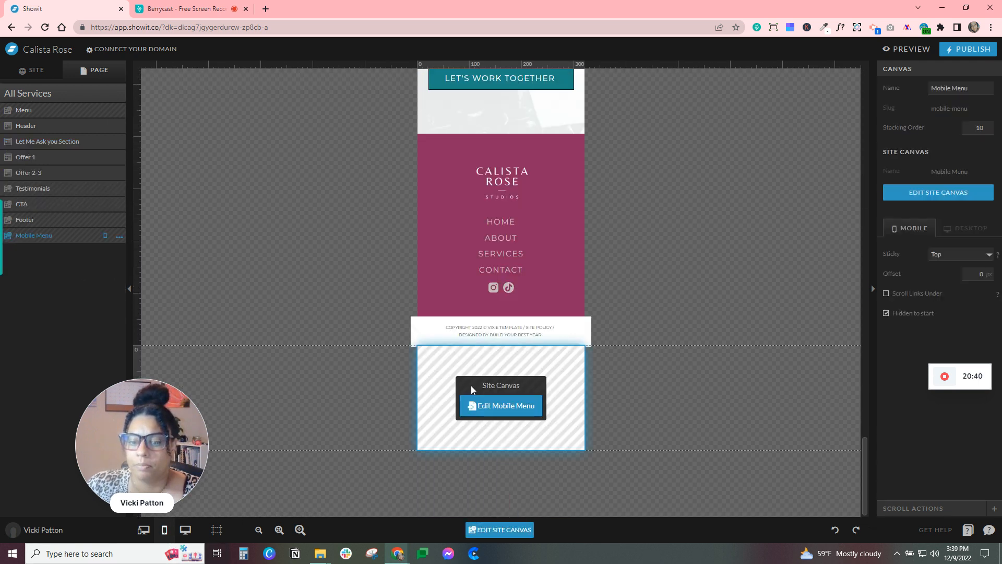